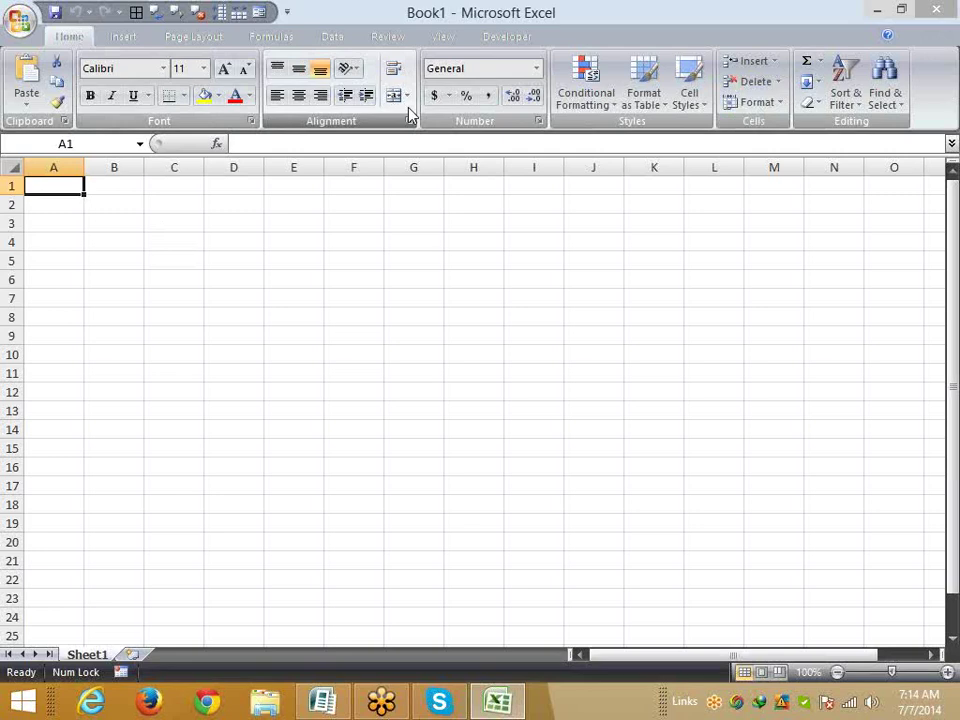
# Move around from A1 and look at the border options without applying any.
pyautogui.press('Down')
pyautogui.press('Down')
pyautogui.hotkey('ctrl', 'Home')
pyautogui.hotkey('shift', 'Right')
pyautogui.hotkey('shift', 'Right')
pyautogui.hotkey('shift', 'Right')
pyautogui.hotkey('ctrl', 'Home')
pyautogui.click(185, 95)
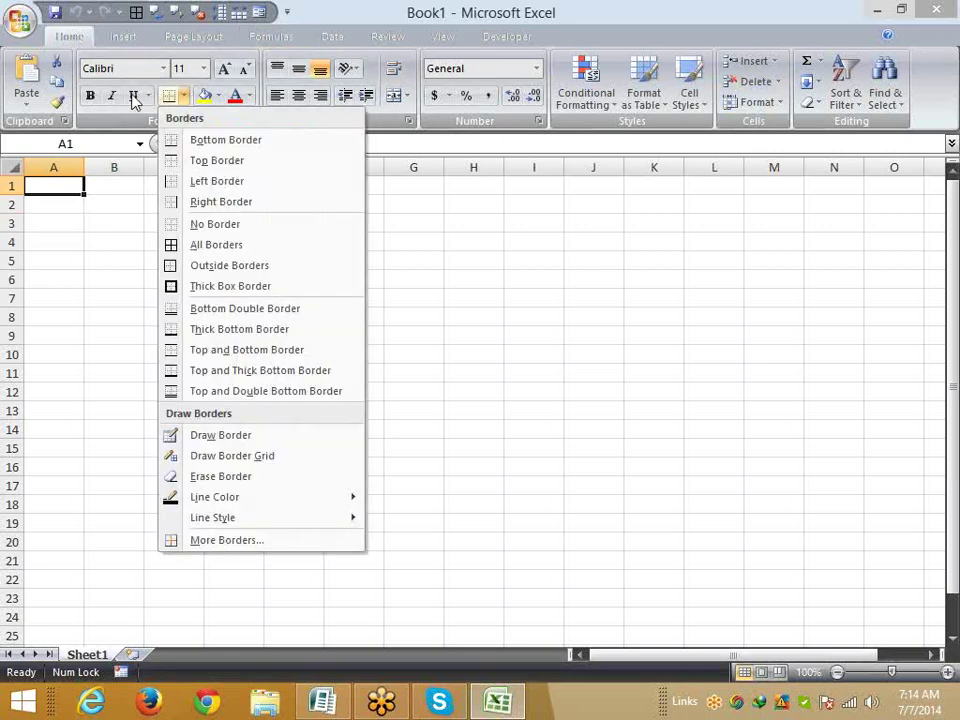
pyautogui.click(241, 95)
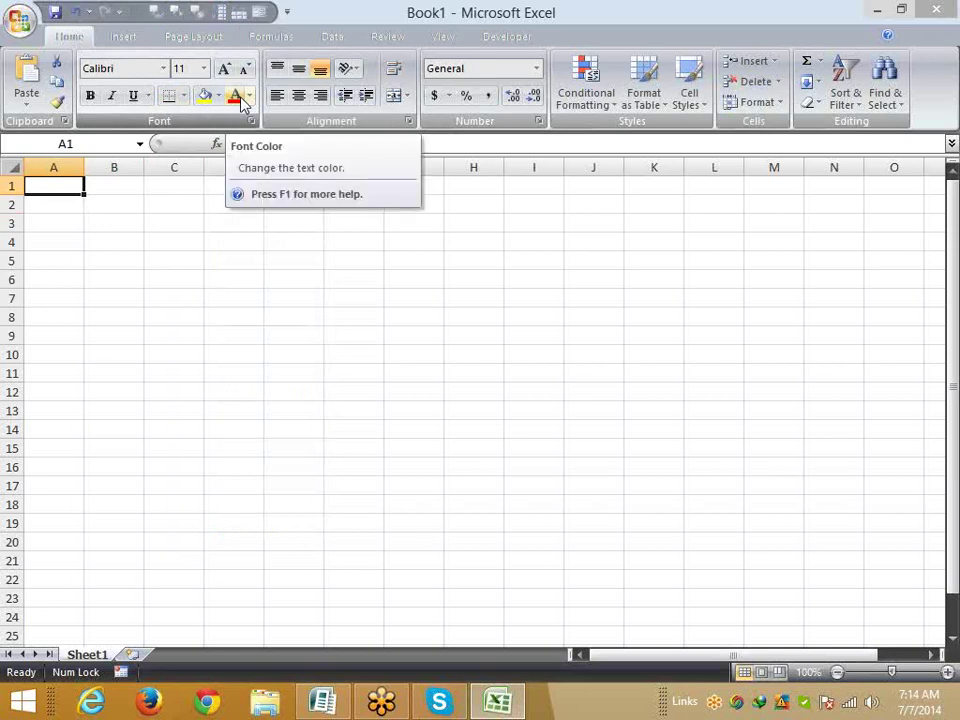
# Enter =RANDBETWEEN(10,99) in cell A1.
pyautogui.write('=ra')
pyautogui.press('Down')
pyautogui.press('Down')
pyautogui.press('Tab')
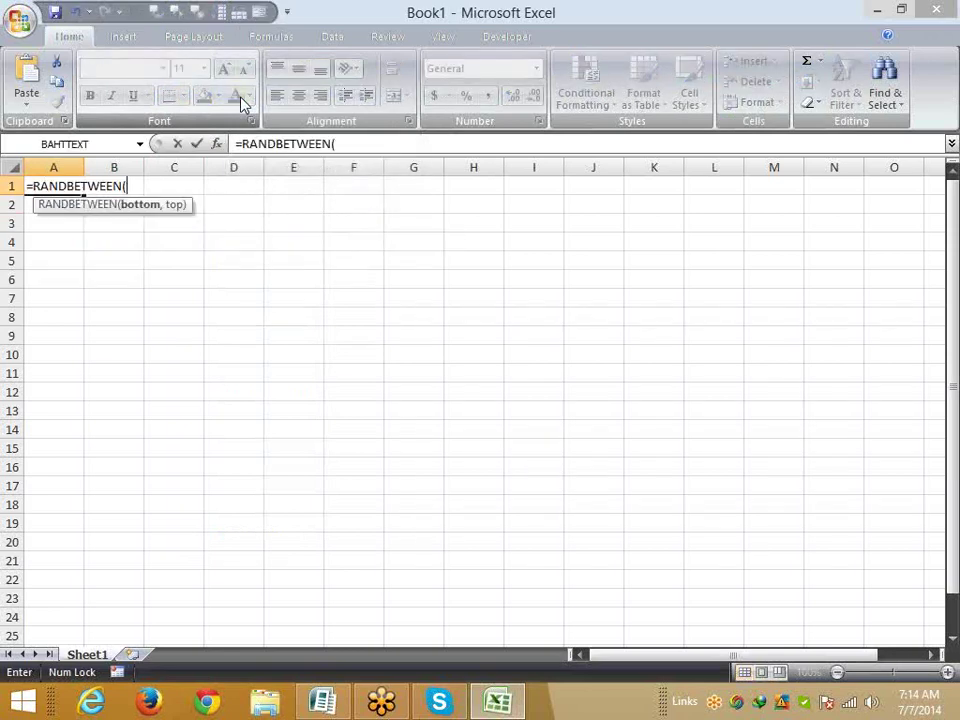
pyautogui.write('10,9')
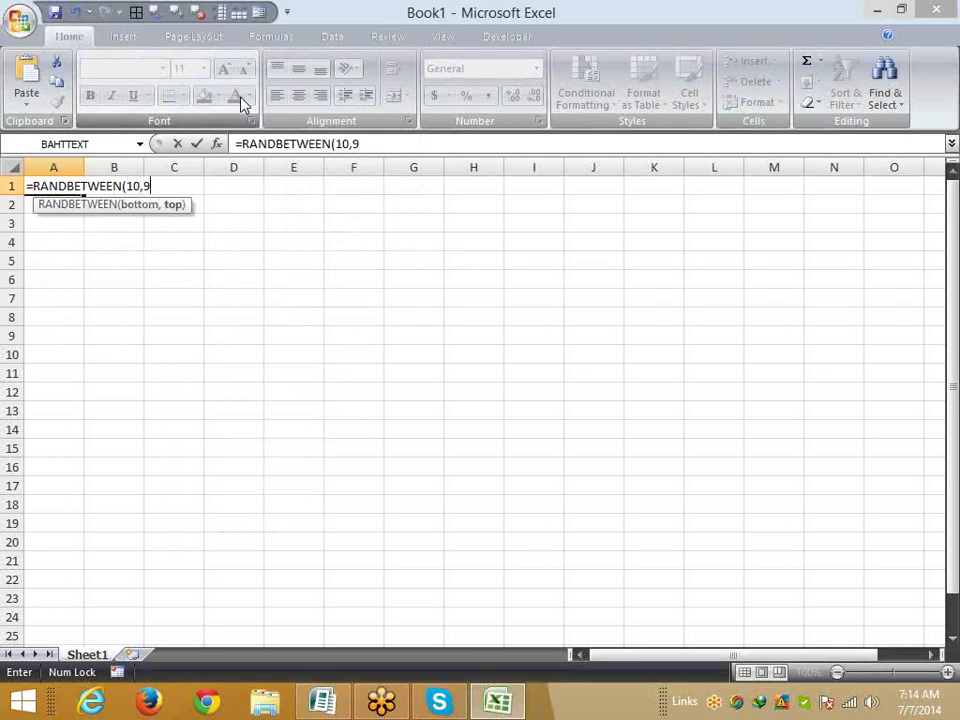
pyautogui.write('9')
pyautogui.press('Return')
# Fill the random-number formula down from A1 through A34 with Ctrl+D.
pyautogui.press('Up')
pyautogui.hotkey('shift', 'Down')
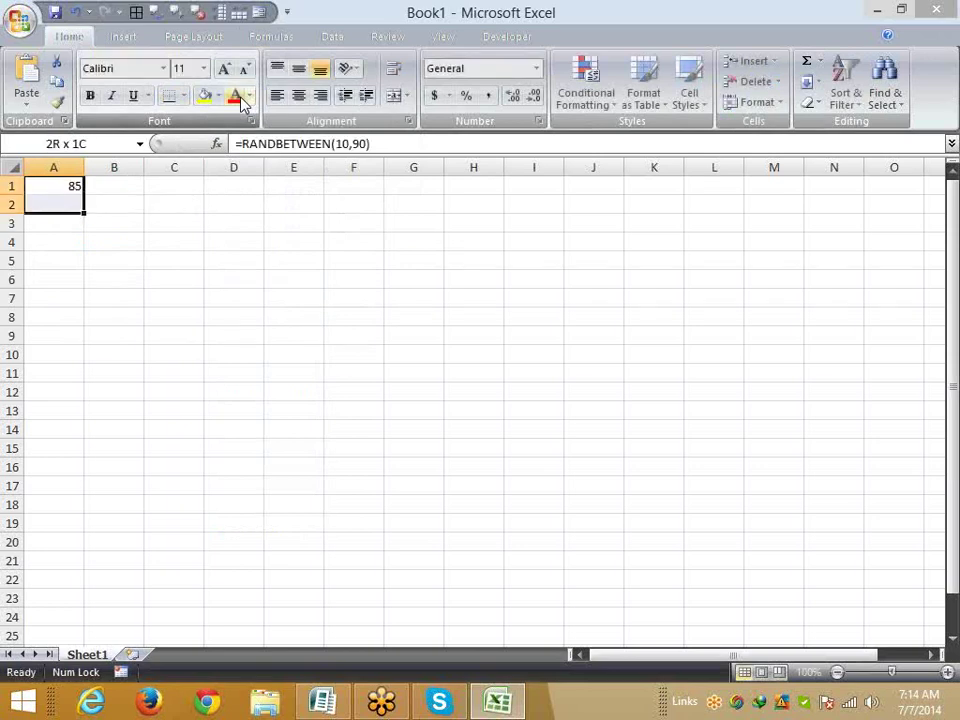
pyautogui.hotkey('shift', 'Down')
pyautogui.hotkey('shift', 'Down')
pyautogui.hotkey('shift', 'Down')
pyautogui.hotkey('shift', 'Down')
pyautogui.hotkey('shift', 'Down')
pyautogui.hotkey('shift', 'Down')
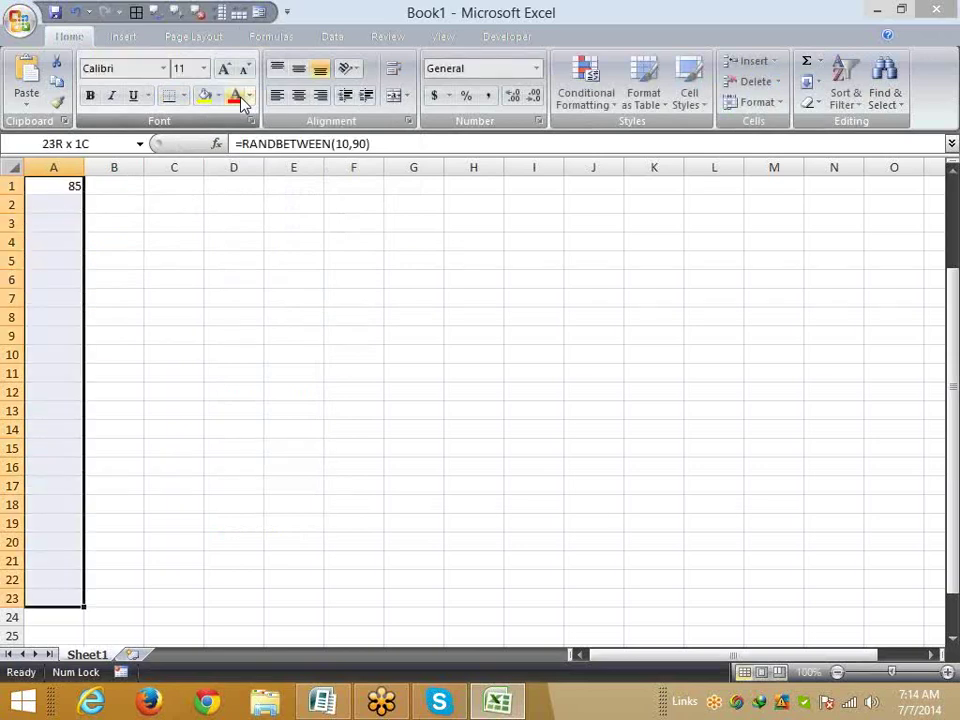
pyautogui.hotkey('shift', 'Down')
pyautogui.hotkey('shift', 'Down')
pyautogui.hotkey('shift', 'Down')
pyautogui.hotkey('shift', 'Down')
pyautogui.hotkey('shift', 'Down')
pyautogui.hotkey('ctrl', 'd')
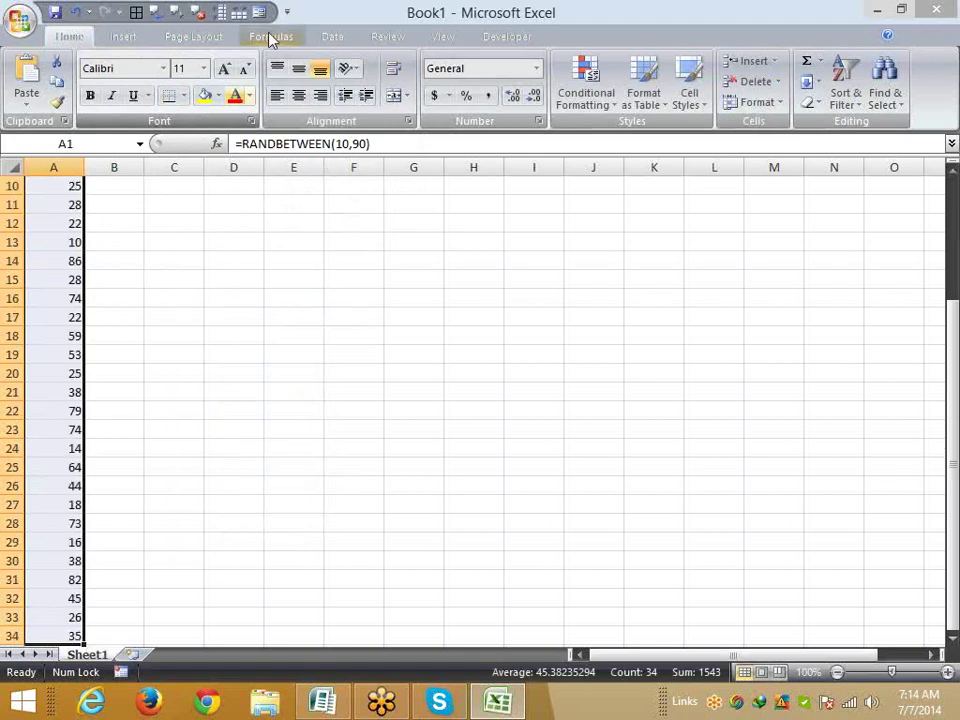
# Paste column A's random numbers back as values and autofit the column.
pyautogui.hotkey('ctrl', 'c')
pyautogui.click(27, 100)
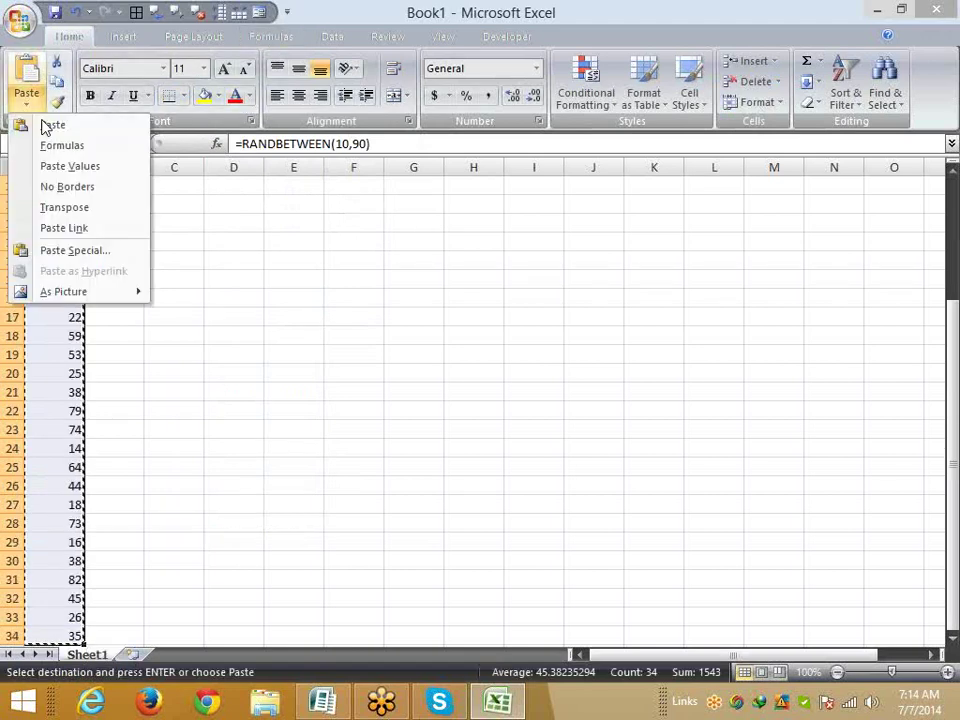
pyautogui.click(85, 166)
pyautogui.press('Escape')
pyautogui.doubleClick(86, 167)
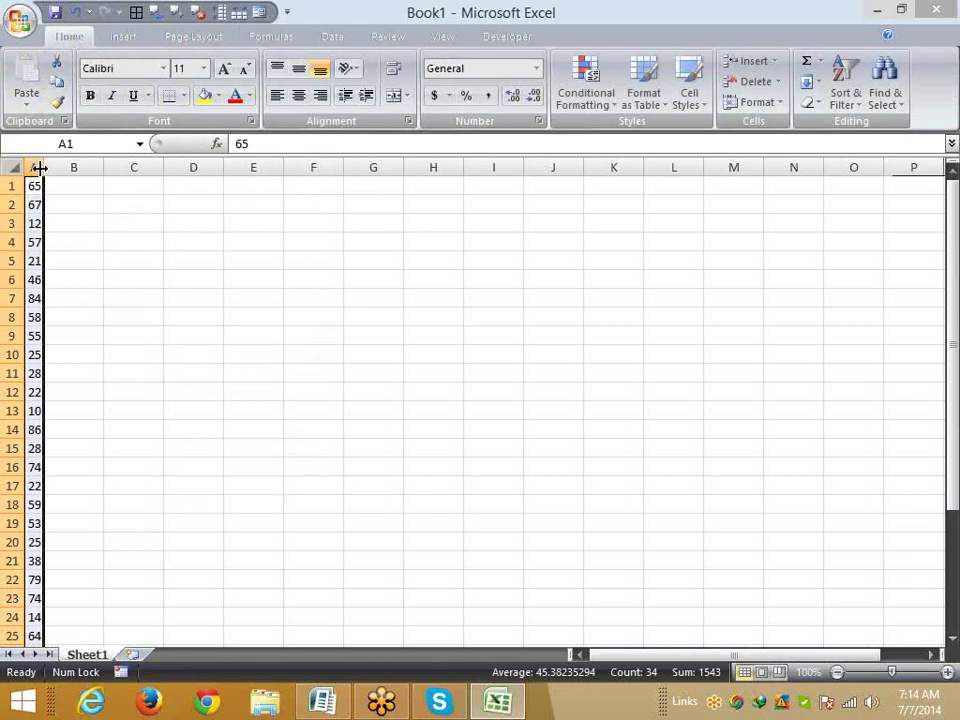
# Insert a blank column before the numbers and autofit the new column B.
pyautogui.rightClick(38, 167)
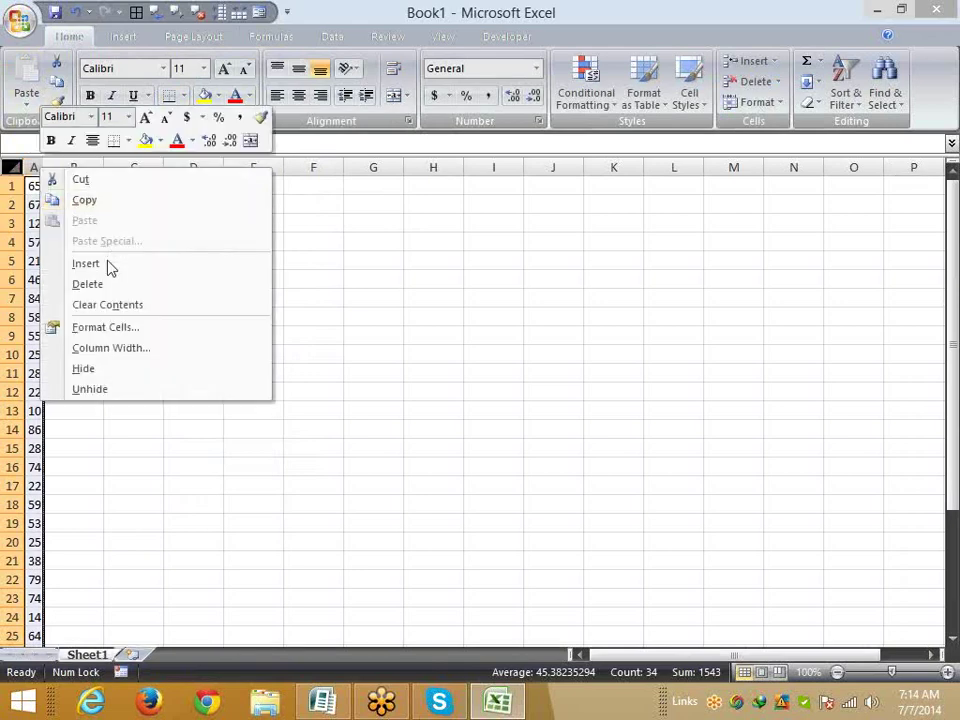
pyautogui.click(86, 263)
pyautogui.click(60, 240)
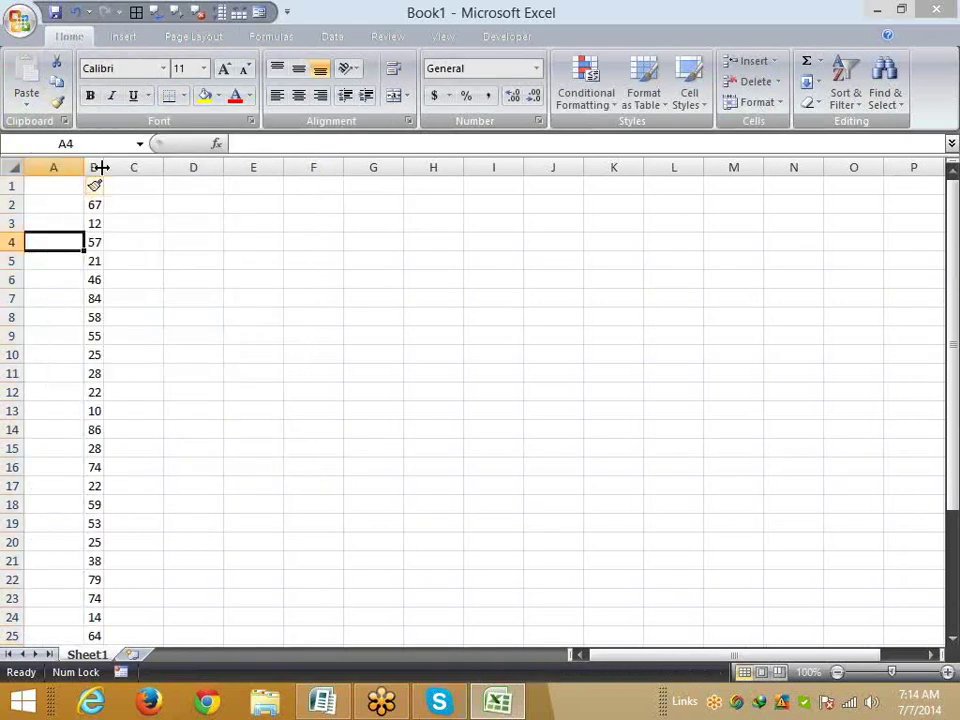
pyautogui.doubleClick(100, 167)
pyautogui.click(257, 264)
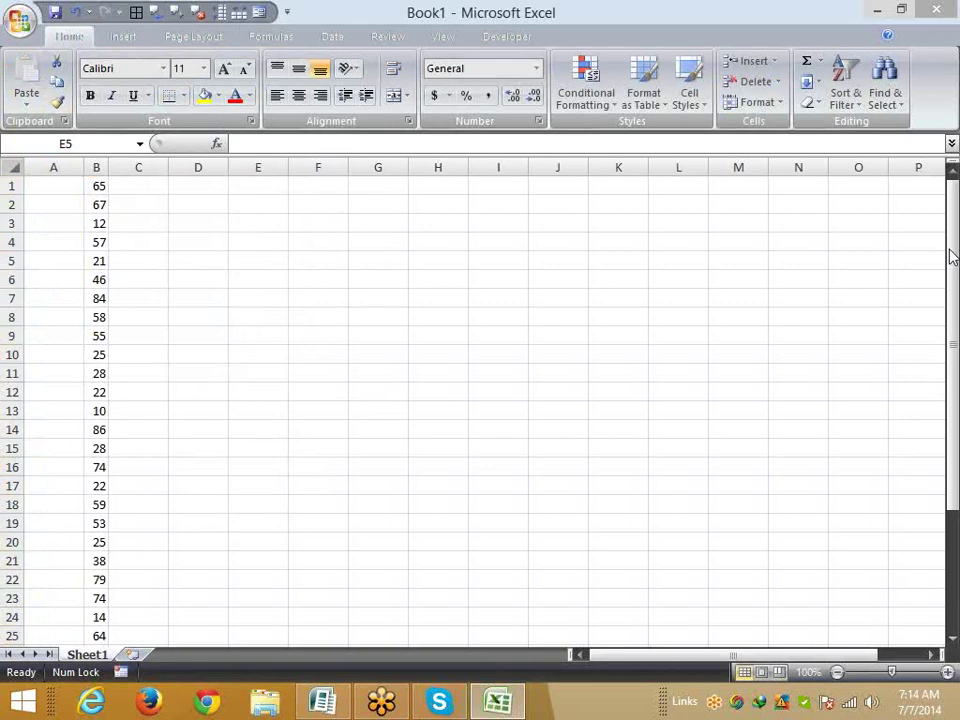
# Switch to the pen and ink pink marks over 57 in B4 and 84 in B7.
pyautogui.rightClick(952, 258)
pyautogui.click(800, 282)
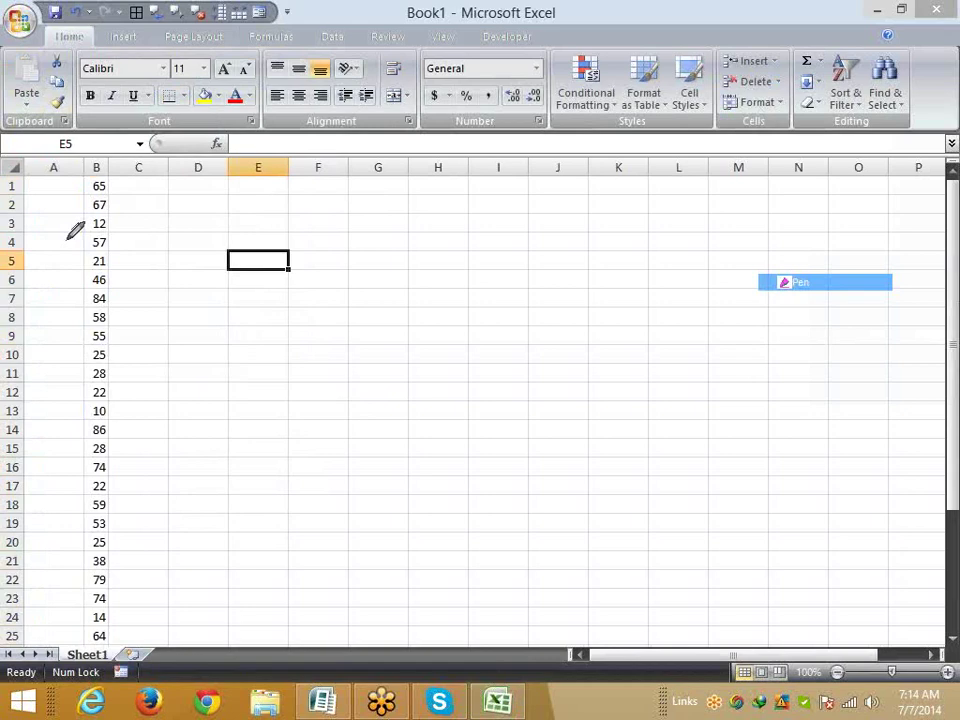
pyautogui.moveTo(84, 233)
pyautogui.mouseDown()
pyautogui.moveTo(97, 241)
pyautogui.moveTo(87, 251)
pyautogui.mouseUp()
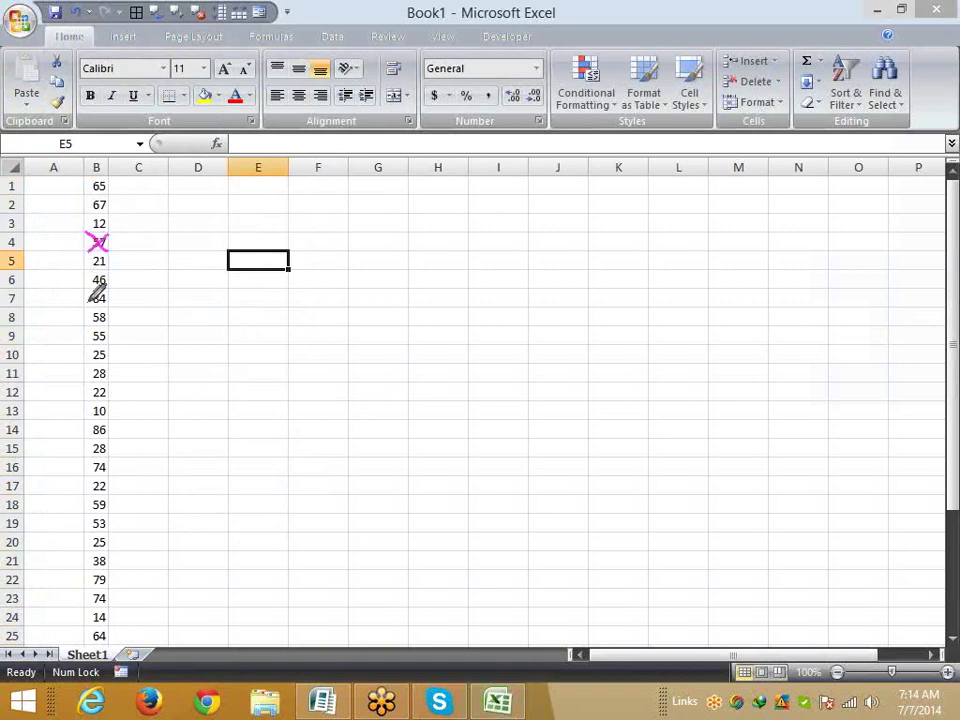
pyautogui.moveTo(86, 290)
pyautogui.mouseDown()
pyautogui.moveTo(86, 304)
pyautogui.moveTo(107, 289)
pyautogui.mouseUp()
# Leave pen inking and select cell B10.
pyautogui.rightClick(285, 293)
pyautogui.click(330, 287)
pyautogui.rightClick(94, 354)
pyautogui.click(96, 354)
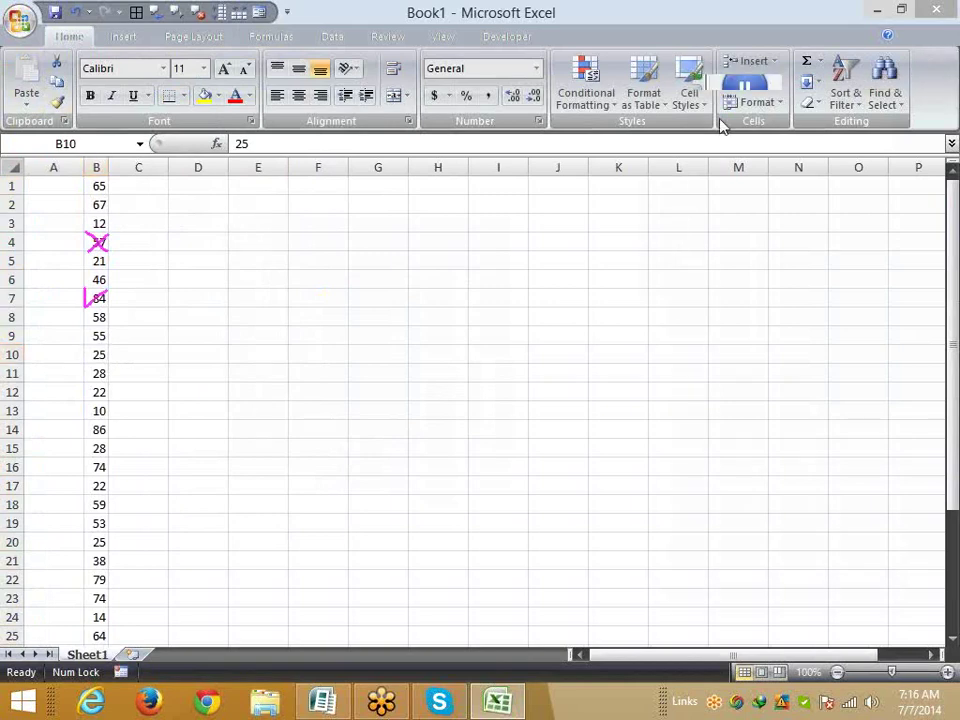
# Give B10 a left border and a rising diagonal border in Format Cells.
pyautogui.click(250, 122)
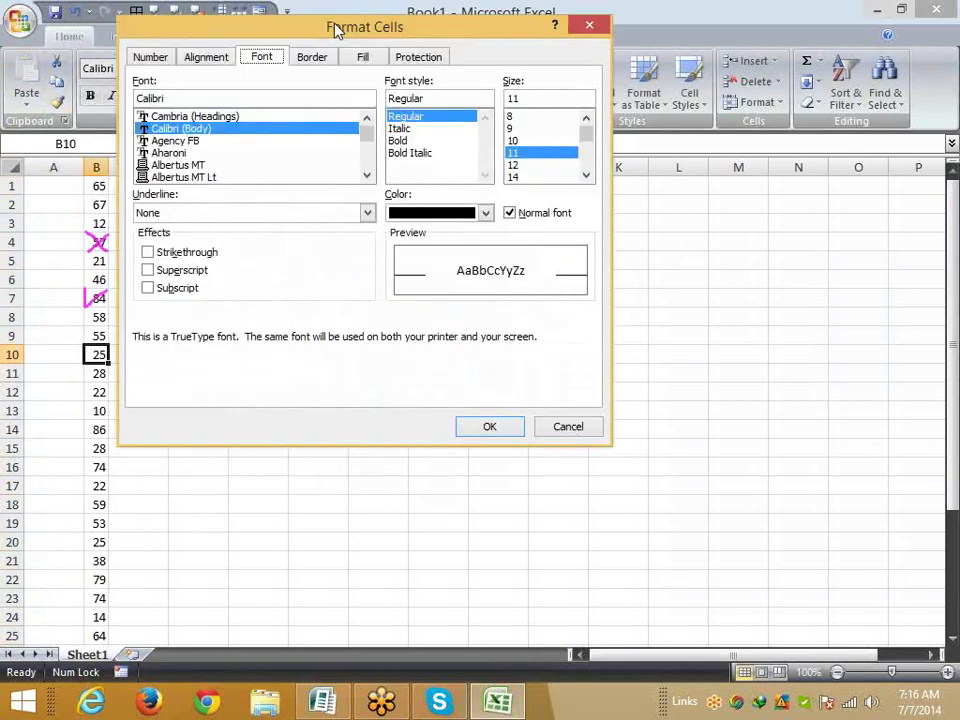
pyautogui.moveTo(332, 26); pyautogui.dragTo(445, 73)
pyautogui.click(426, 99)
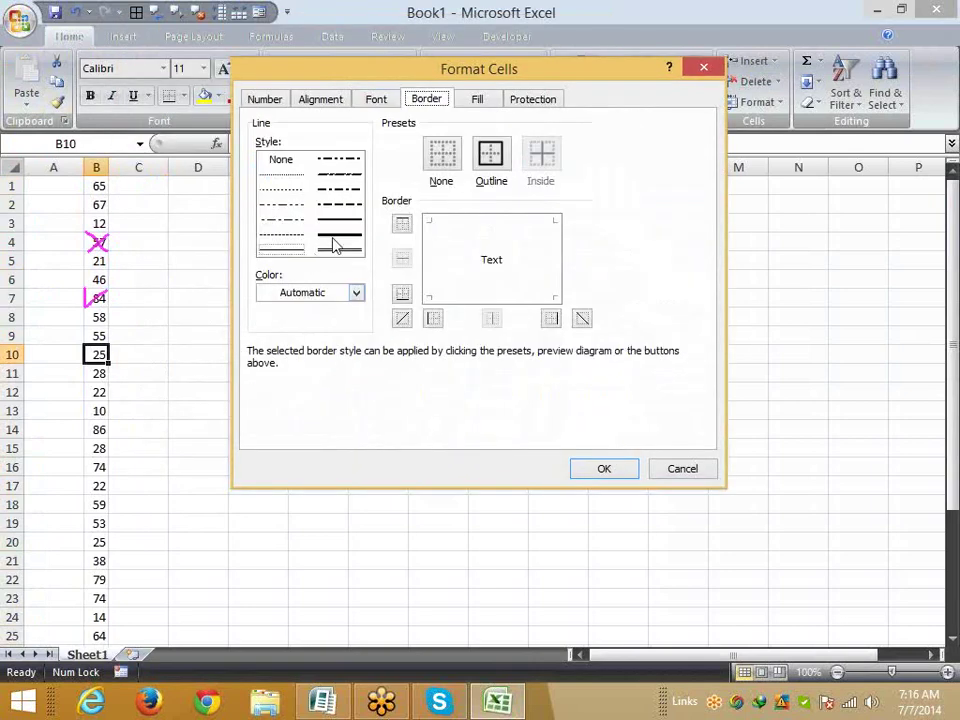
pyautogui.click(428, 318)
pyautogui.click(402, 319)
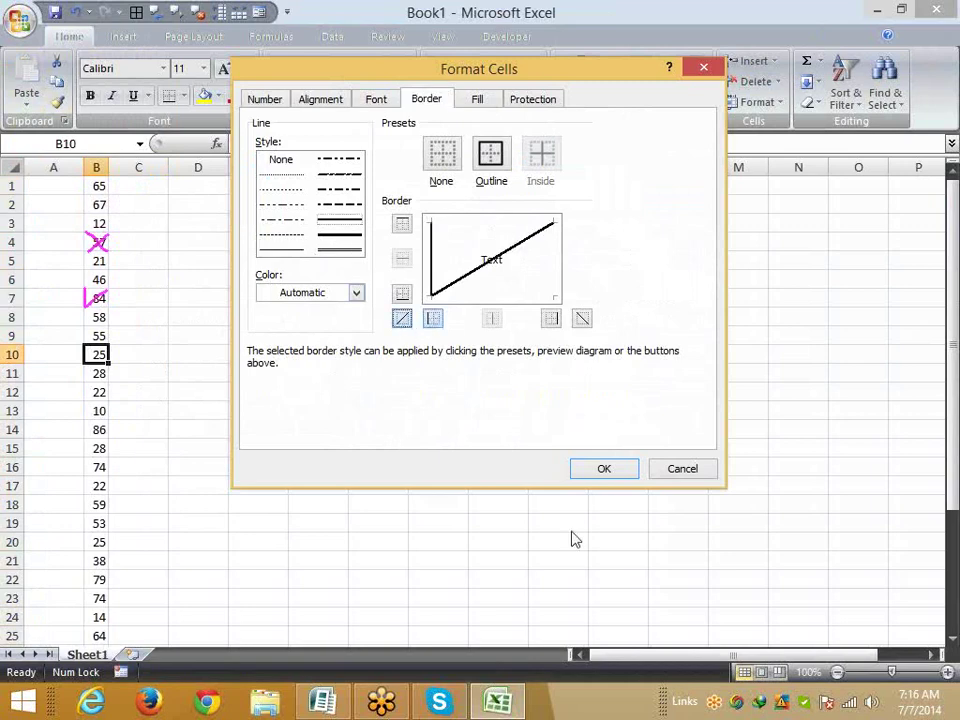
pyautogui.click(605, 468)
# Give B14 crossed diagonal borders forming an X.
pyautogui.click(96, 429)
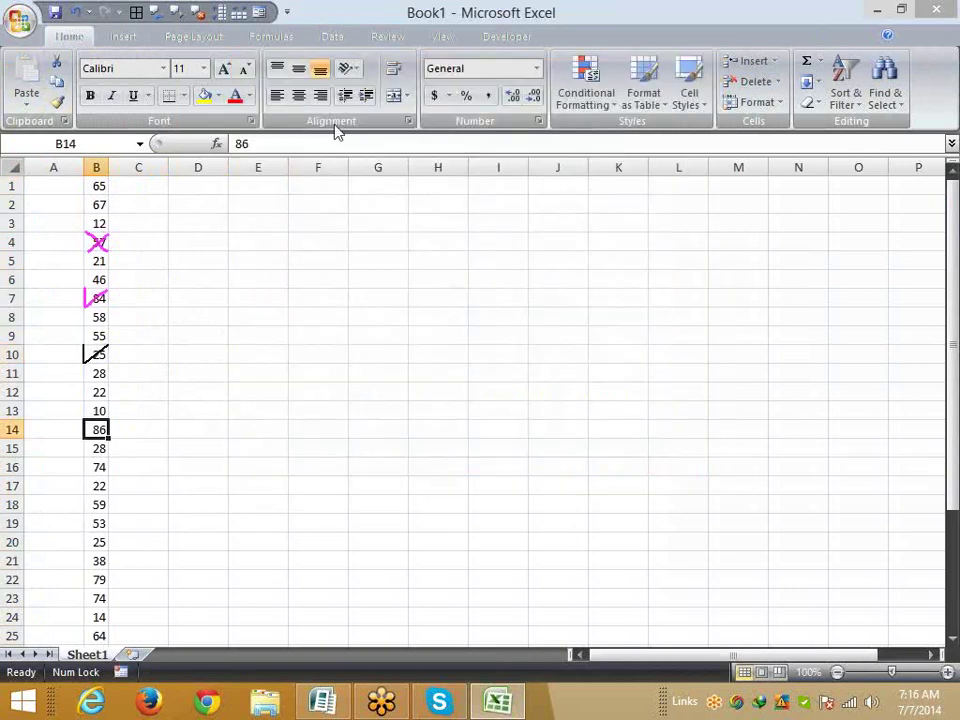
pyautogui.click(408, 121)
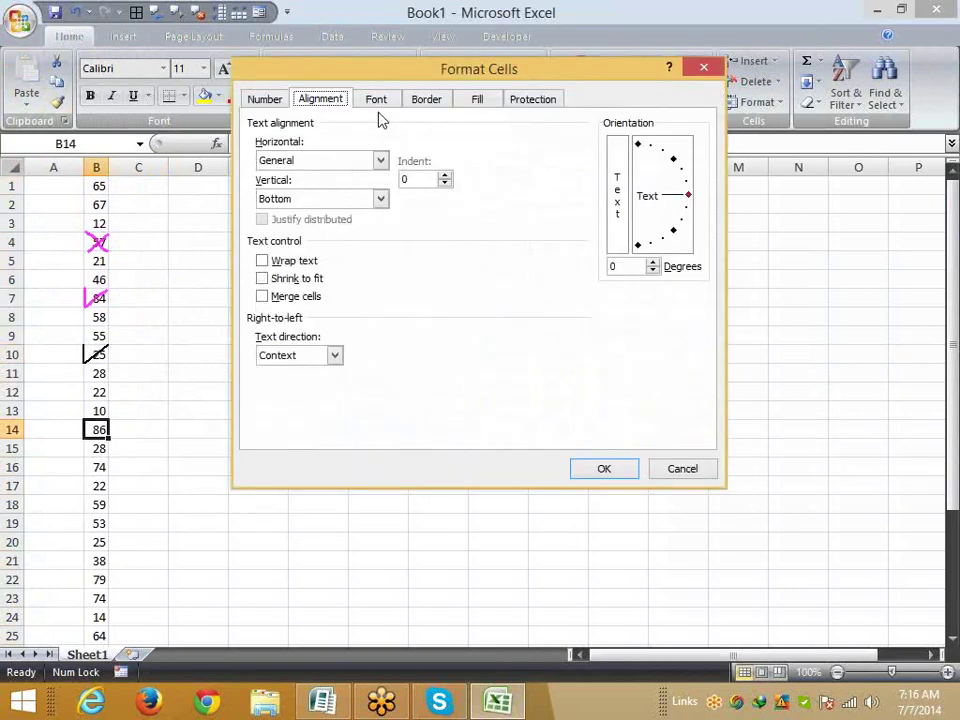
pyautogui.hotkey('ctrl', 'Tab')
pyautogui.hotkey('ctrl', 'Tab')
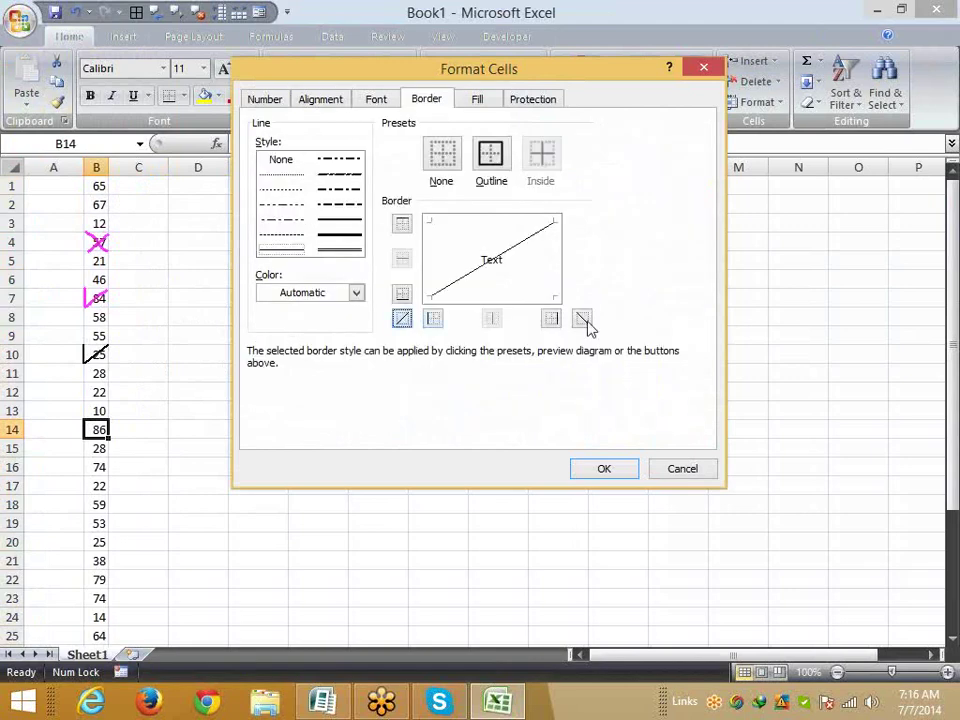
pyautogui.click(585, 468)
pyautogui.click(99, 505)
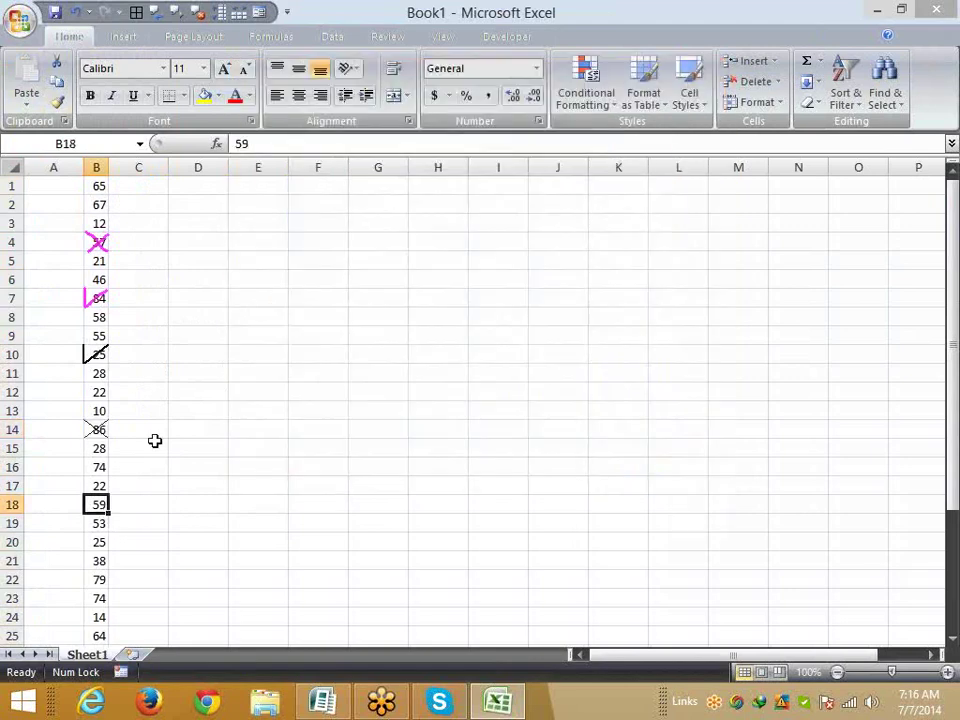
pyautogui.click(249, 121)
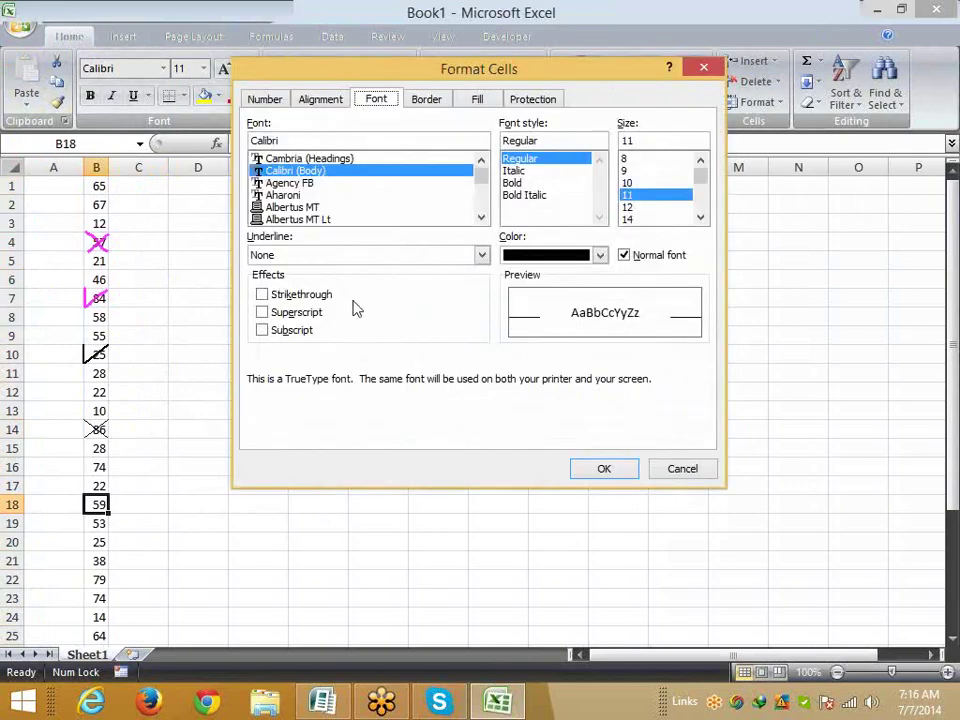
pyautogui.hotkey('ctrl', 'Tab')
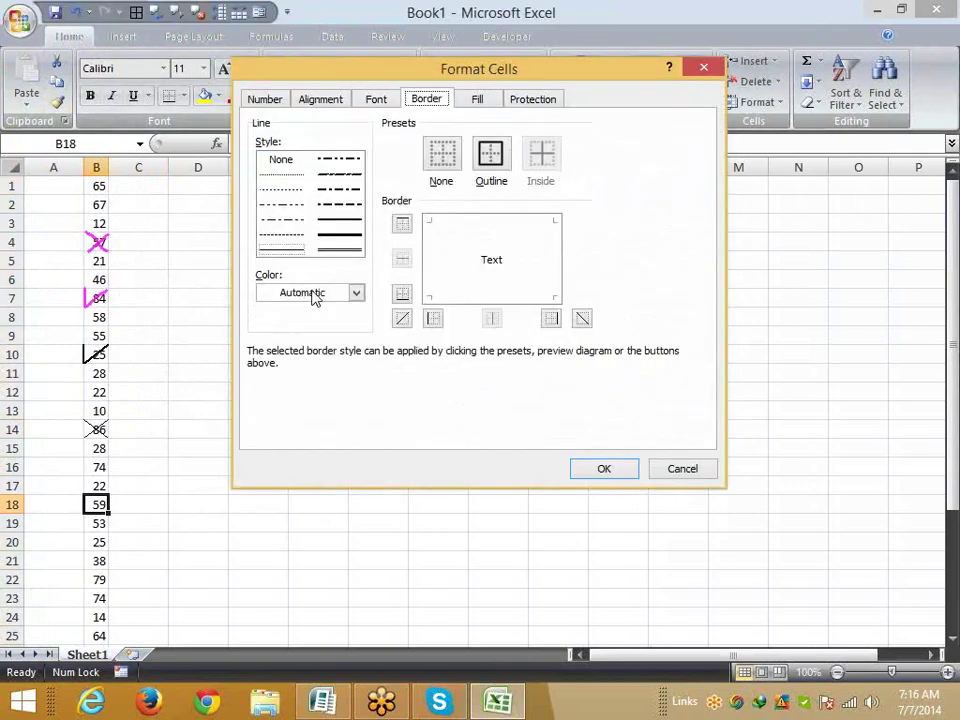
pyautogui.click(314, 293)
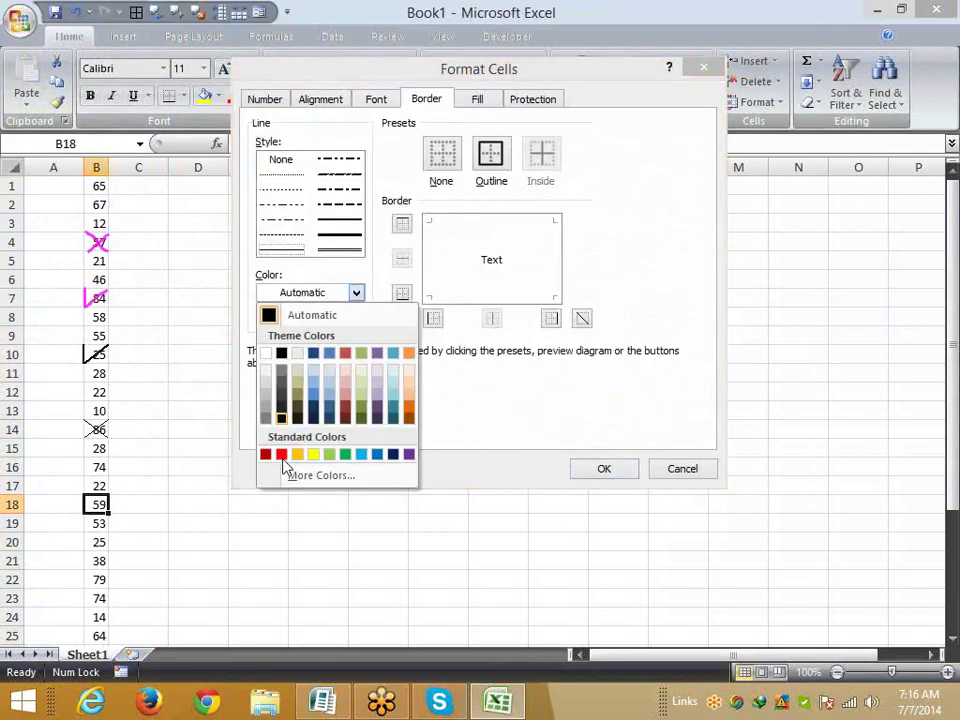
pyautogui.click(346, 458)
pyautogui.click(310, 292)
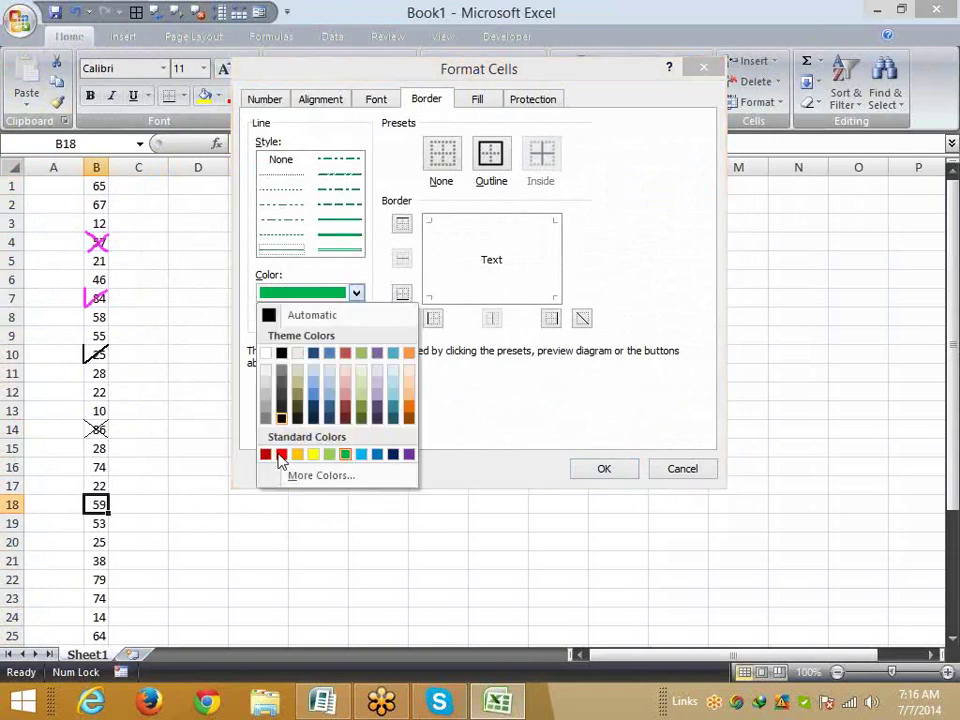
pyautogui.click(281, 454)
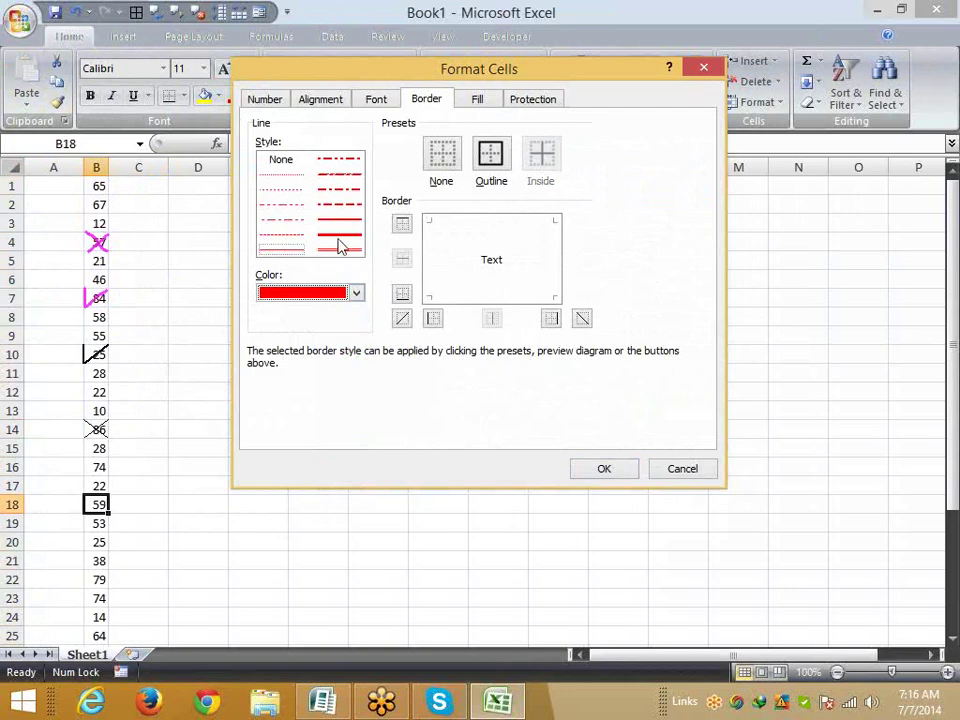
pyautogui.click(338, 246)
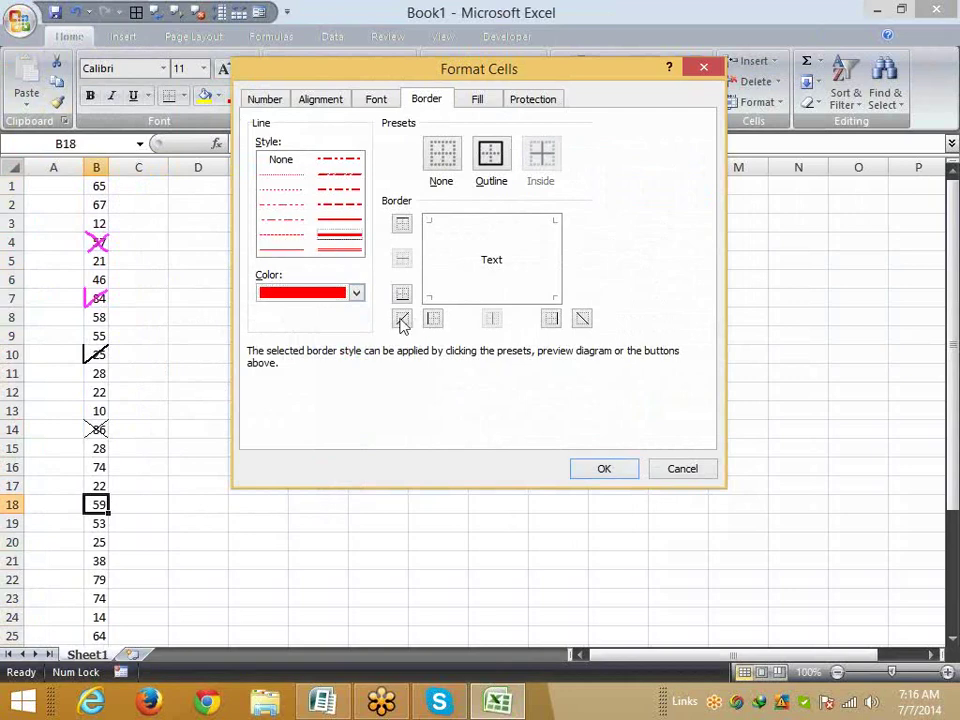
pyautogui.click(401, 319)
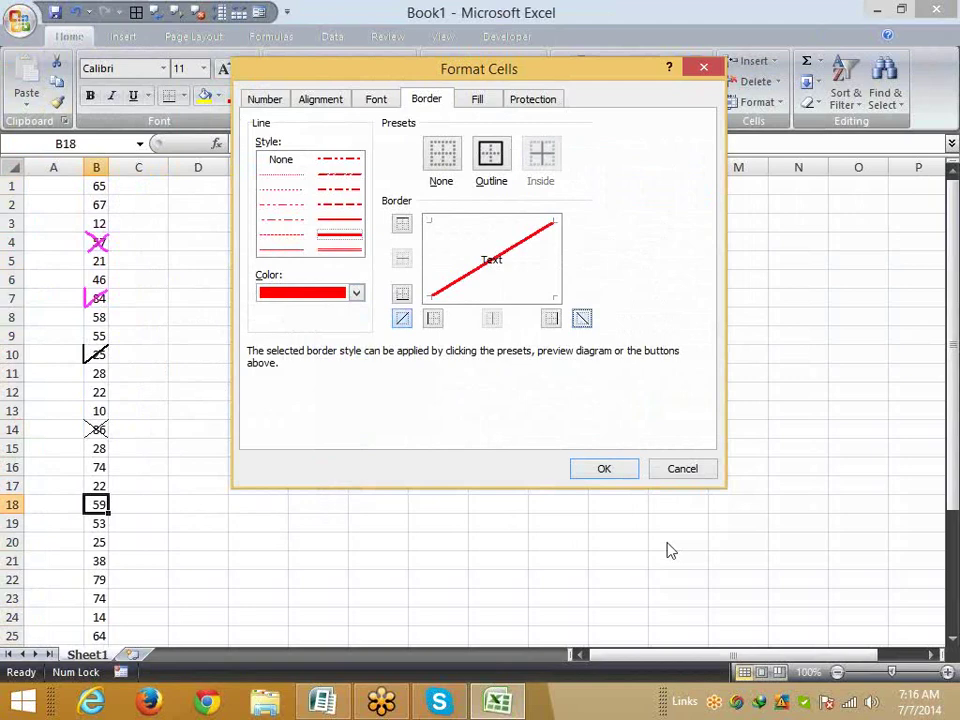
pyautogui.click(582, 318)
pyautogui.press('Return')
pyautogui.scroll(-4, 174, 476)
pyautogui.press('Down')
pyautogui.press('Down')
pyautogui.press('Down')
pyautogui.scroll(3, 166, 428)
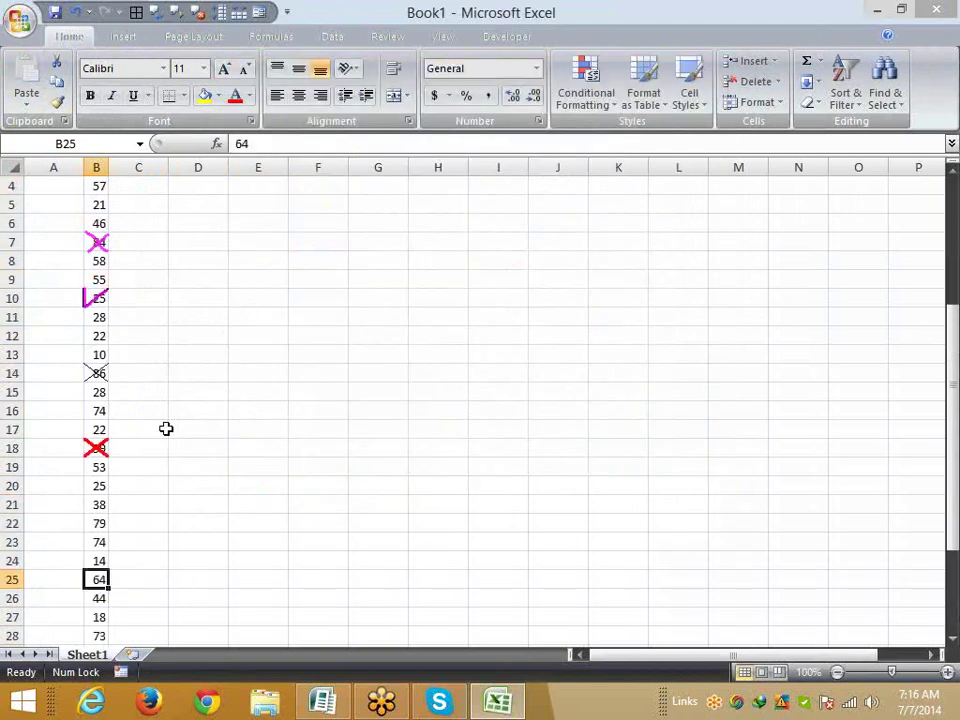
pyautogui.scroll(-3, 166, 428)
pyautogui.scroll(3, 166, 428)
pyautogui.scroll(1, 166, 428)
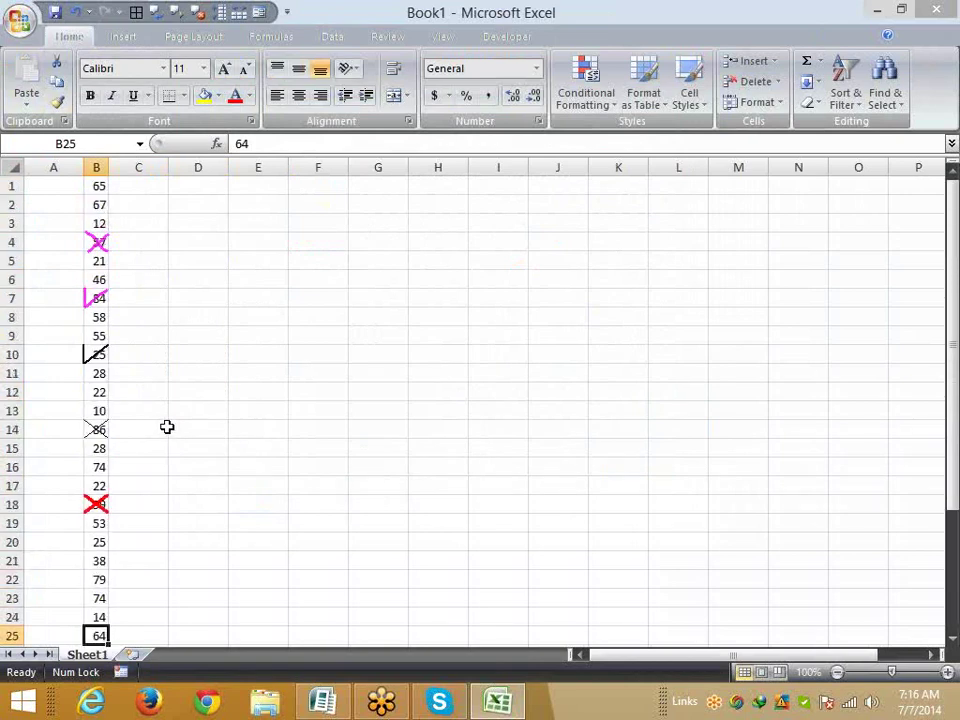
# Paste a red X over the 64 in B25 and erase the magenta pen marks.
pyautogui.hotkey('ctrl', 'v')
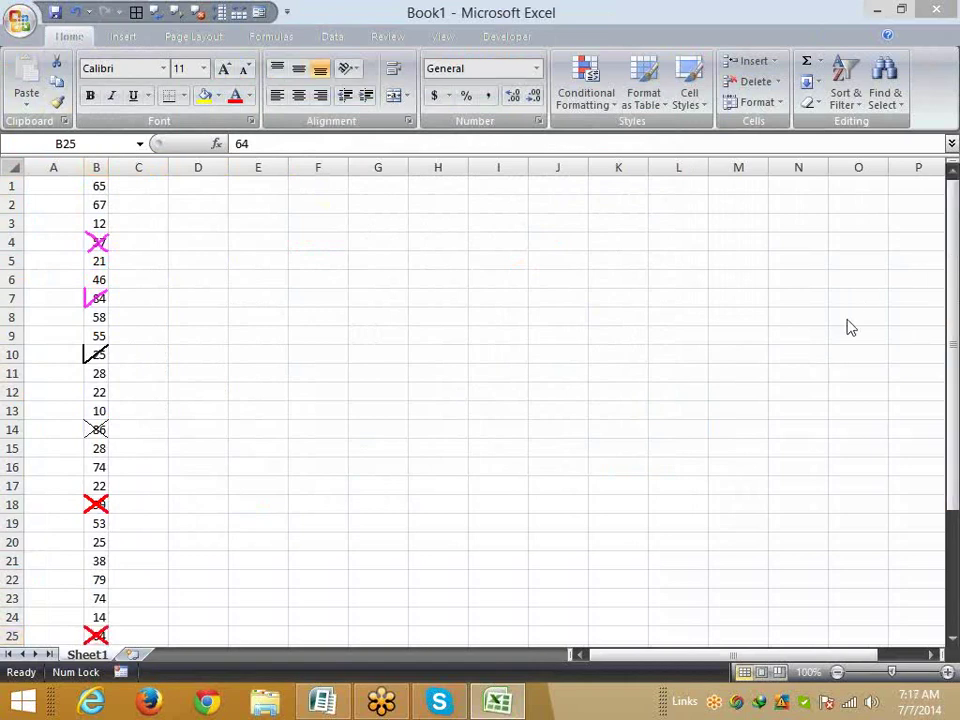
pyautogui.rightClick(851, 370)
pyautogui.click(842, 360)
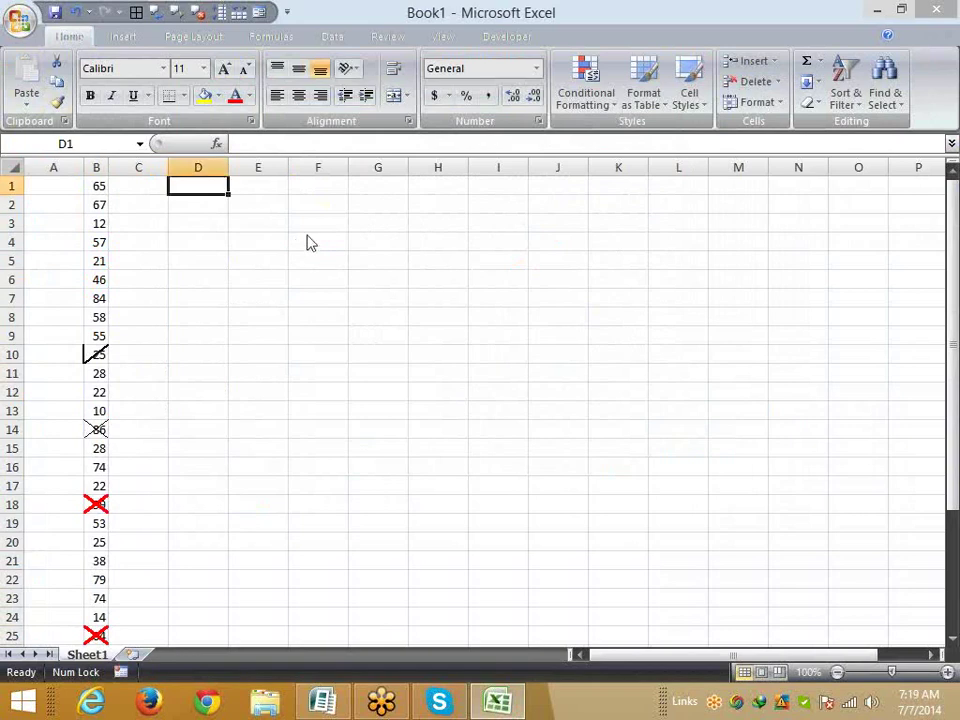
# Type P in D1 and set its font to Wingdings 2 to show a check mark.
pyautogui.write('P')
pyautogui.click(163, 68)
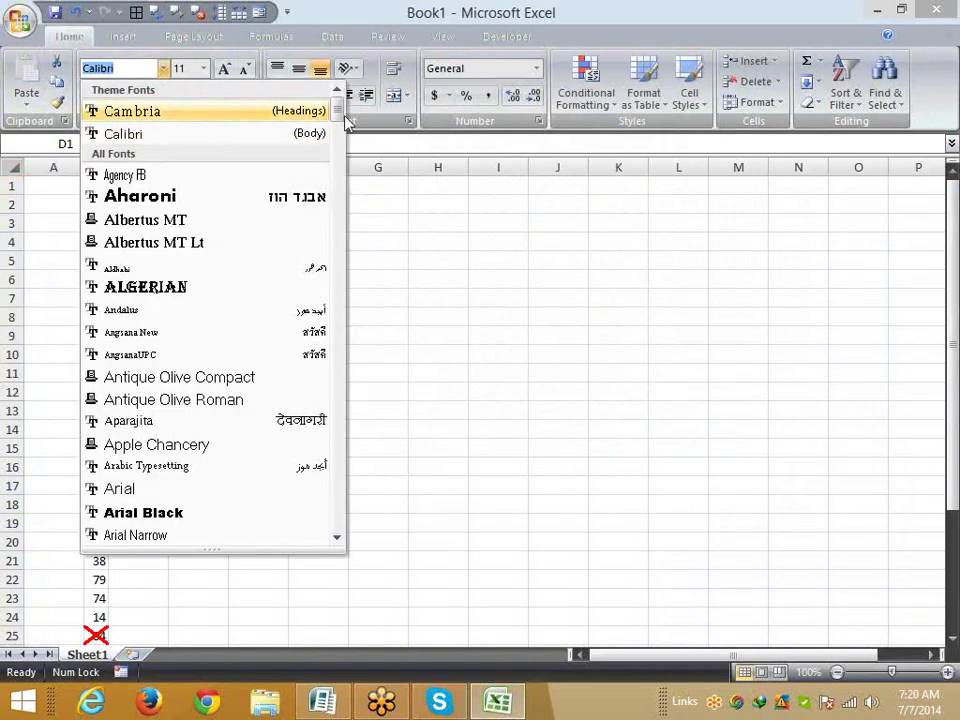
pyautogui.moveTo(339, 156); pyautogui.dragTo(352, 487)
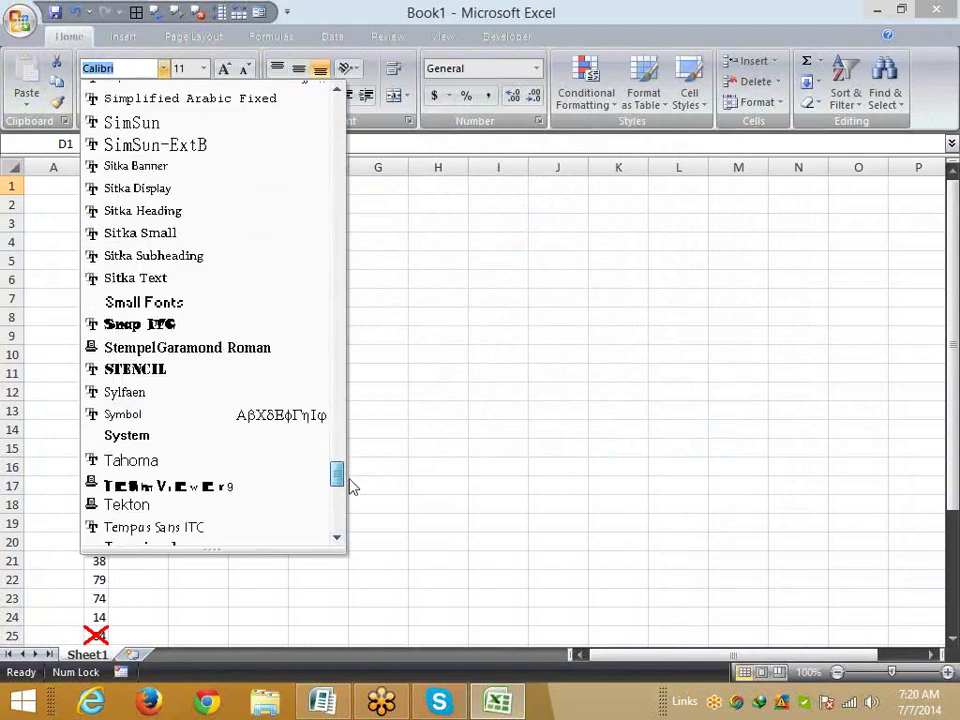
pyautogui.scroll(-10, 351, 505)
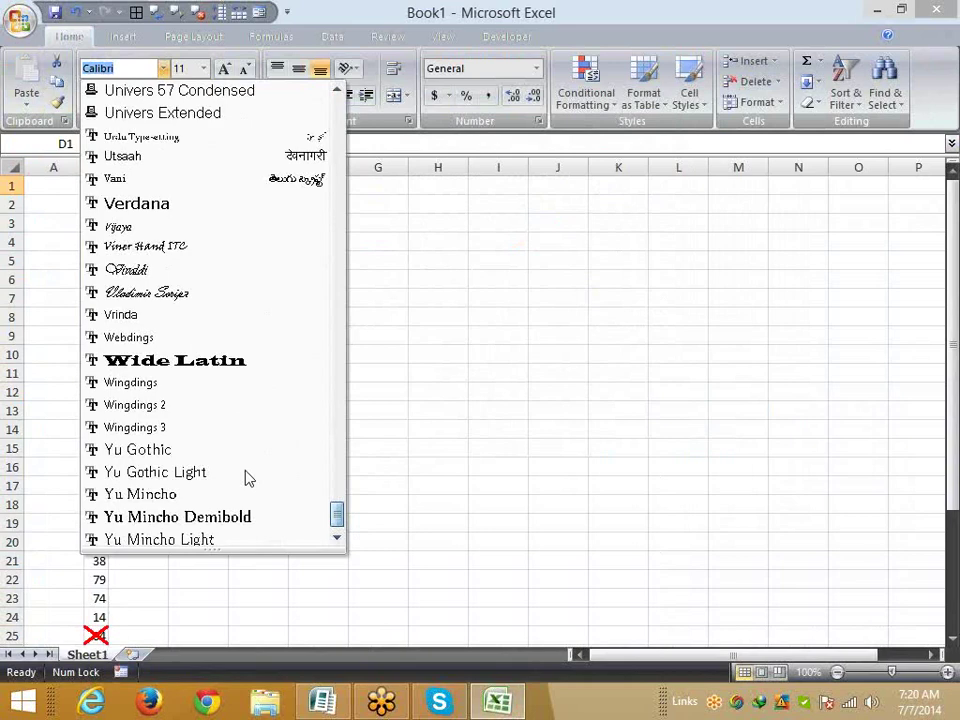
pyautogui.click(228, 405)
# Fill the check mark down to D12, then retype D8 and D10 as O for crosses.
pyautogui.moveTo(227, 195); pyautogui.dragTo(225, 402)
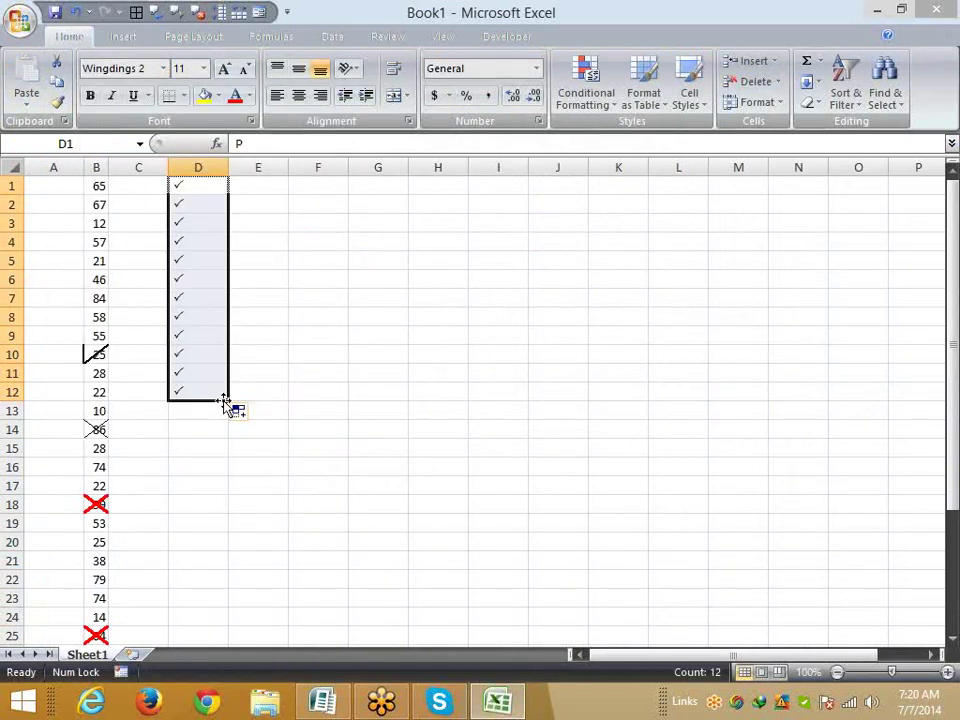
pyautogui.click(206, 316)
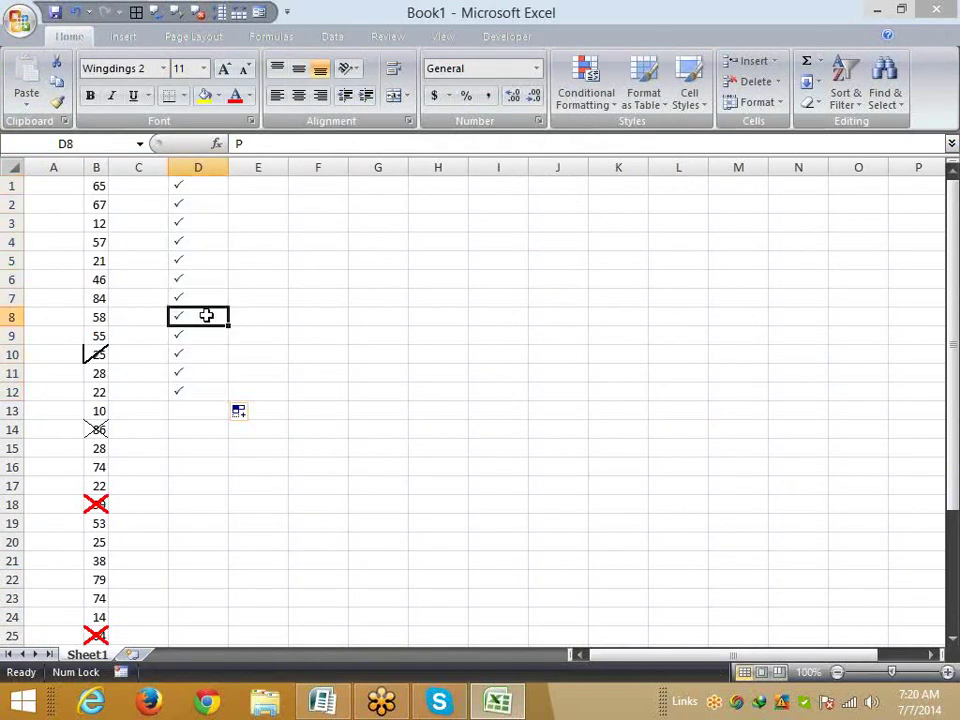
pyautogui.write('O')
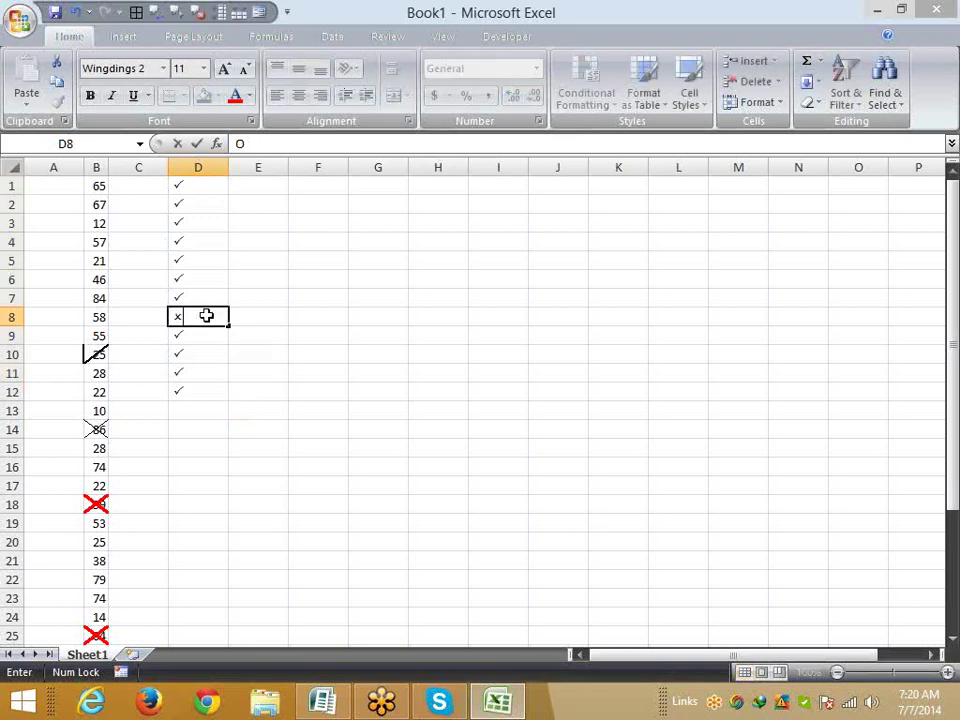
pyautogui.press('Return')
pyautogui.press('Return')
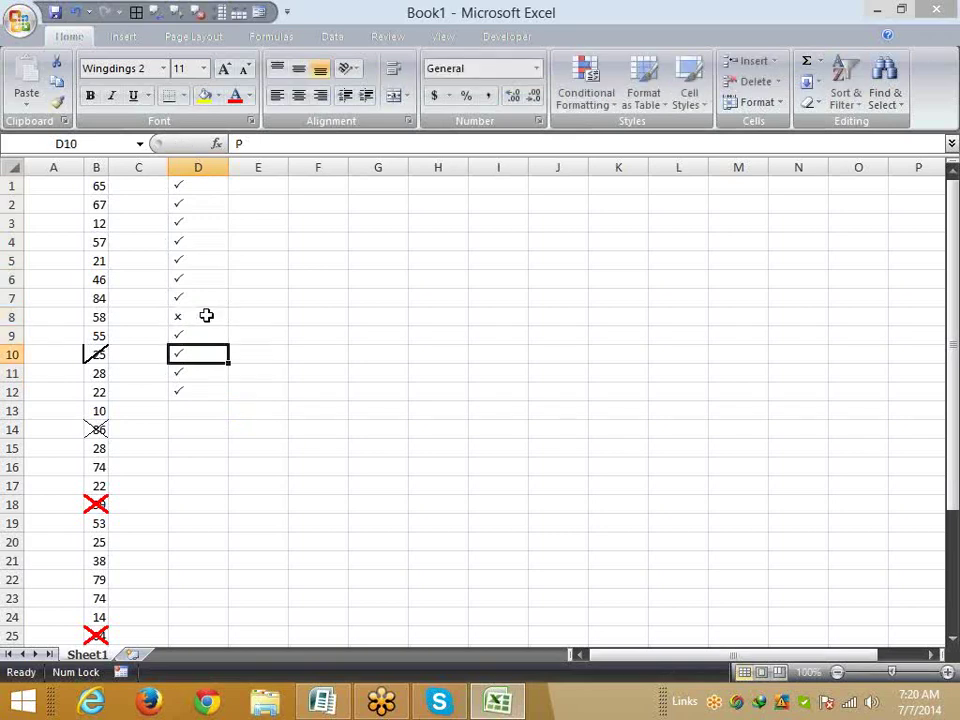
pyautogui.press('F2')
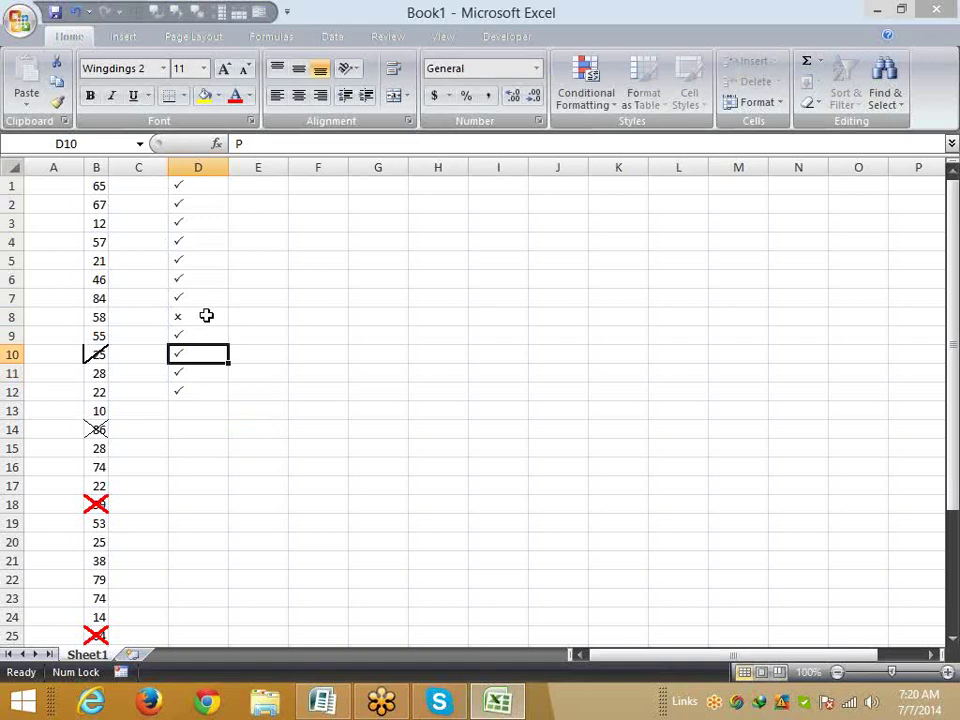
pyautogui.write('O')
pyautogui.press('Left')
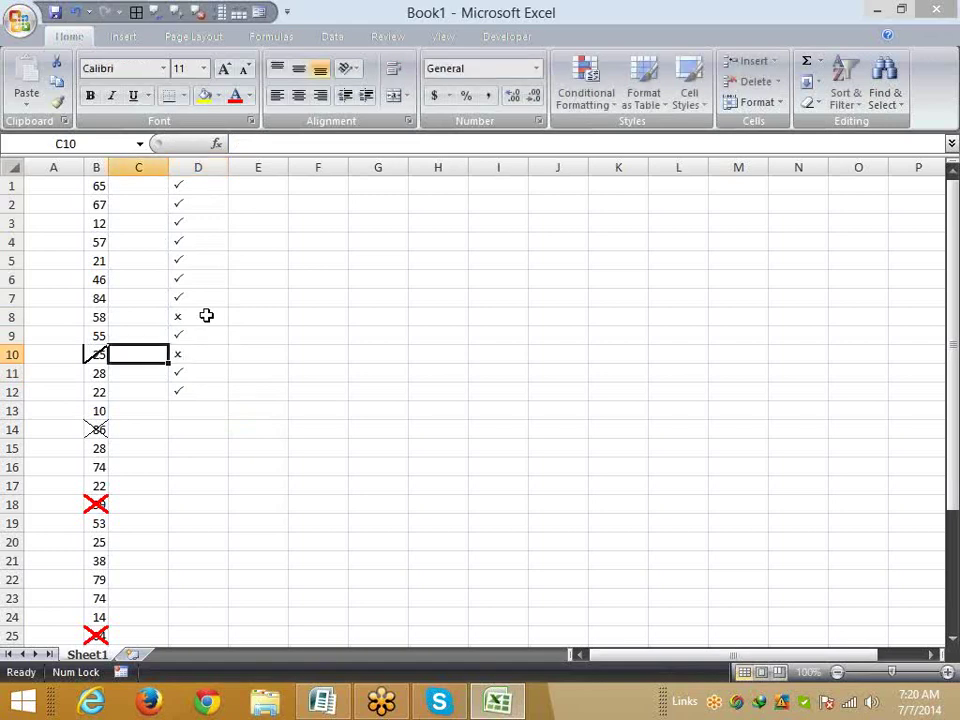
pyautogui.press('Down')
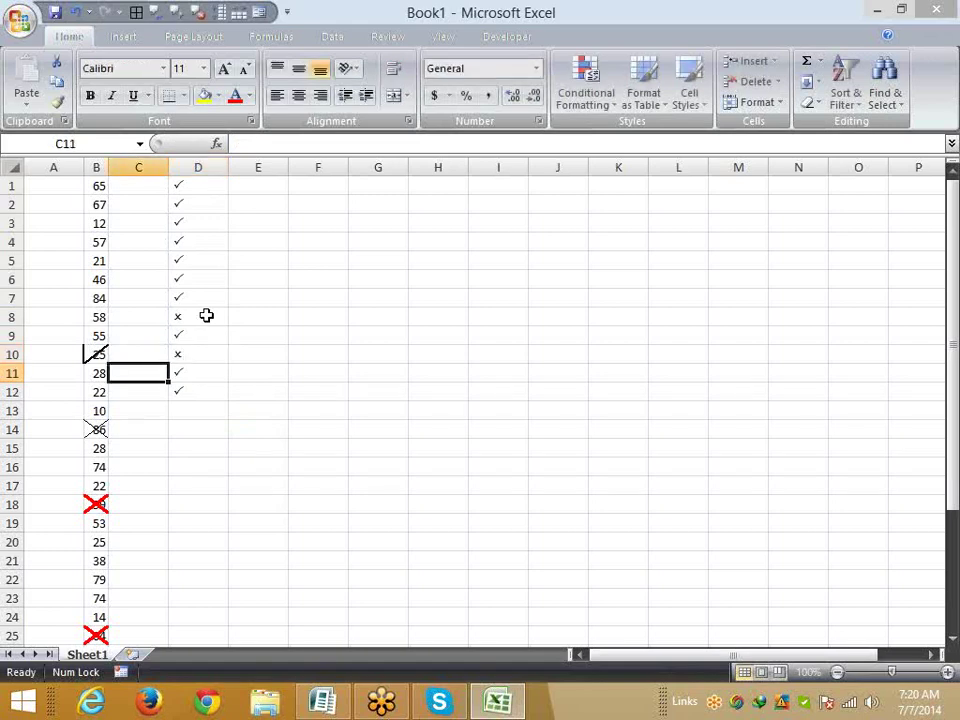
pyautogui.press('Up')
pyautogui.press('Right')
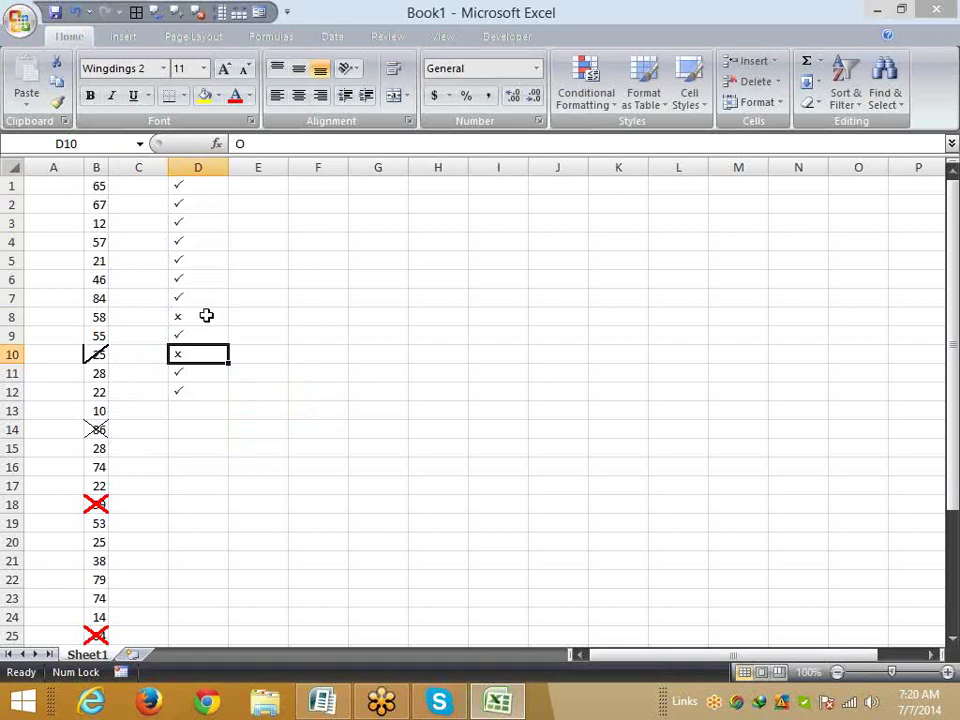
pyautogui.click(192, 238)
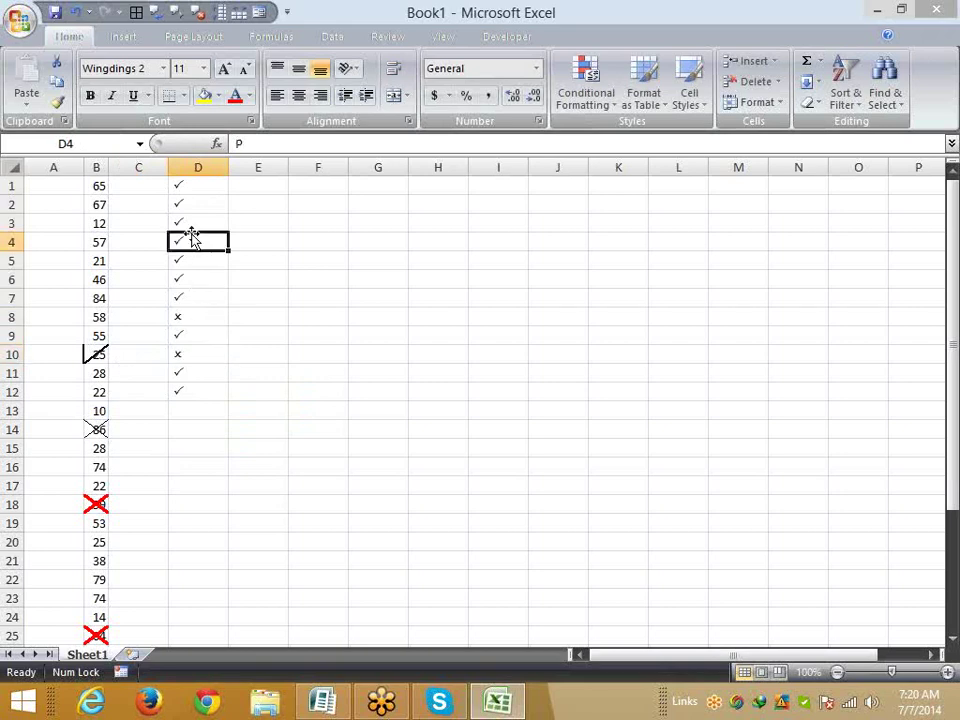
pyautogui.write('x')
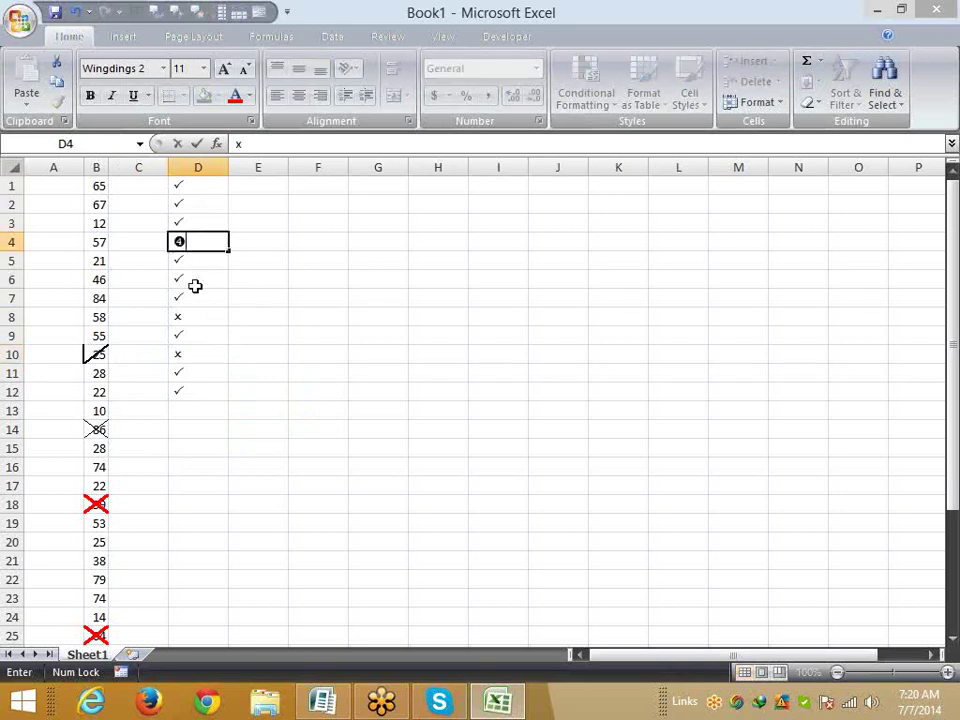
pyautogui.press('Escape')
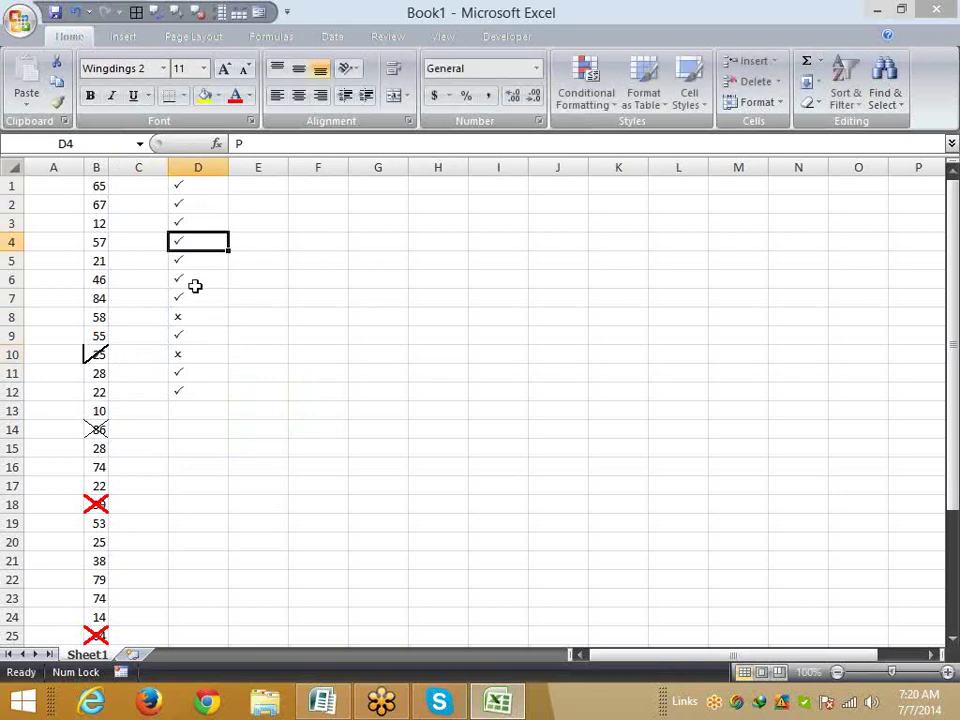
pyautogui.write('x')
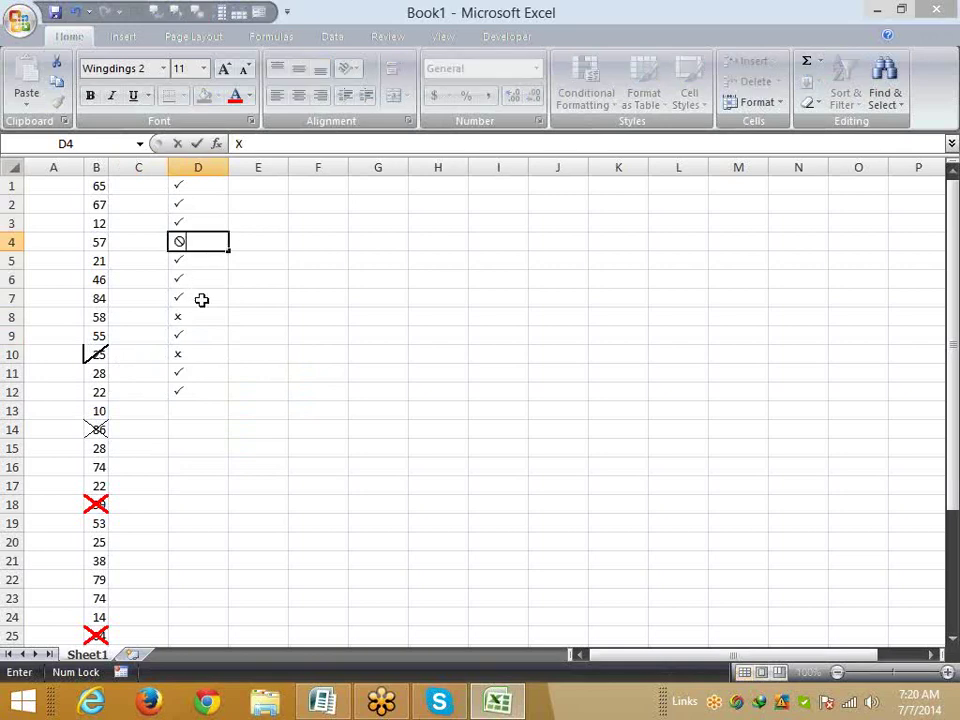
pyautogui.press('Escape')
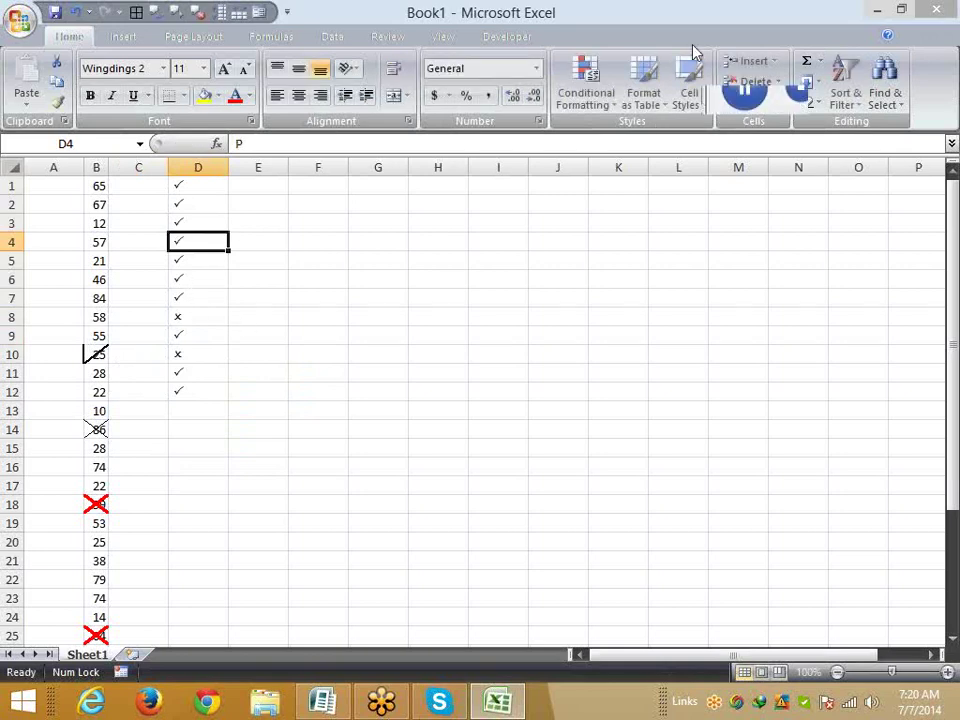
# Browse Wingdings 2 in the Insert Symbol dialog without inserting, then inspect D2's content.
pyautogui.click(128, 37)
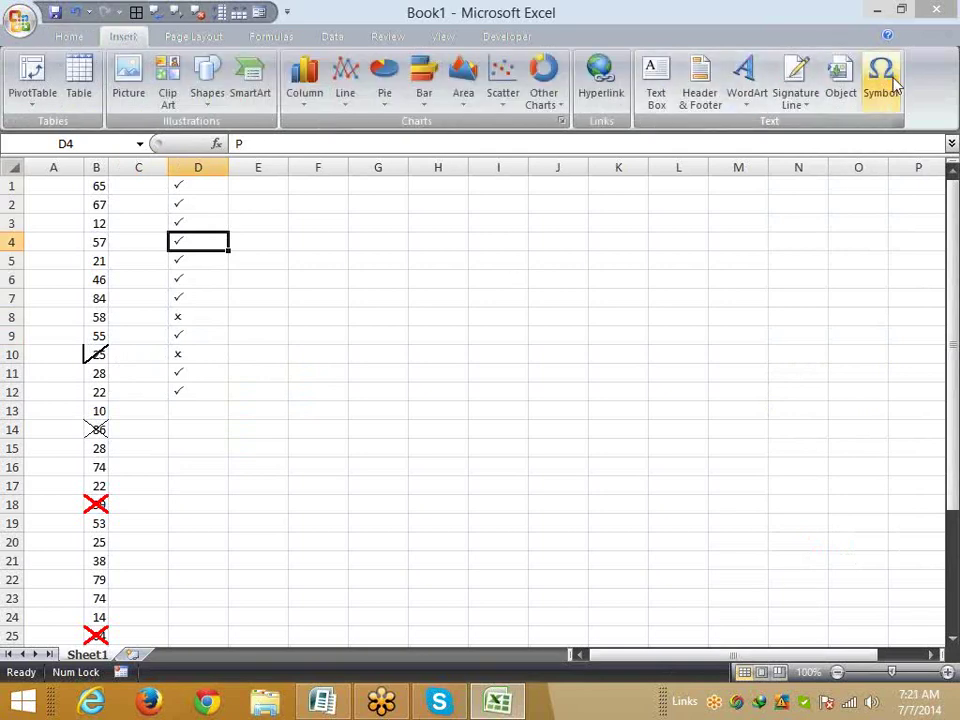
pyautogui.click(339, 264)
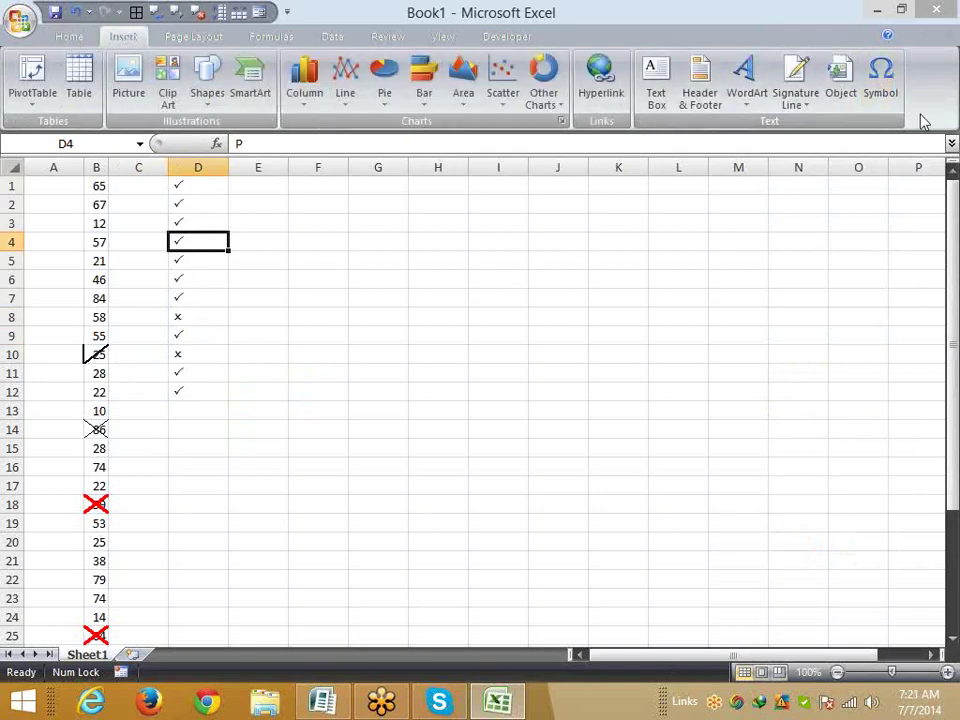
pyautogui.click(885, 90)
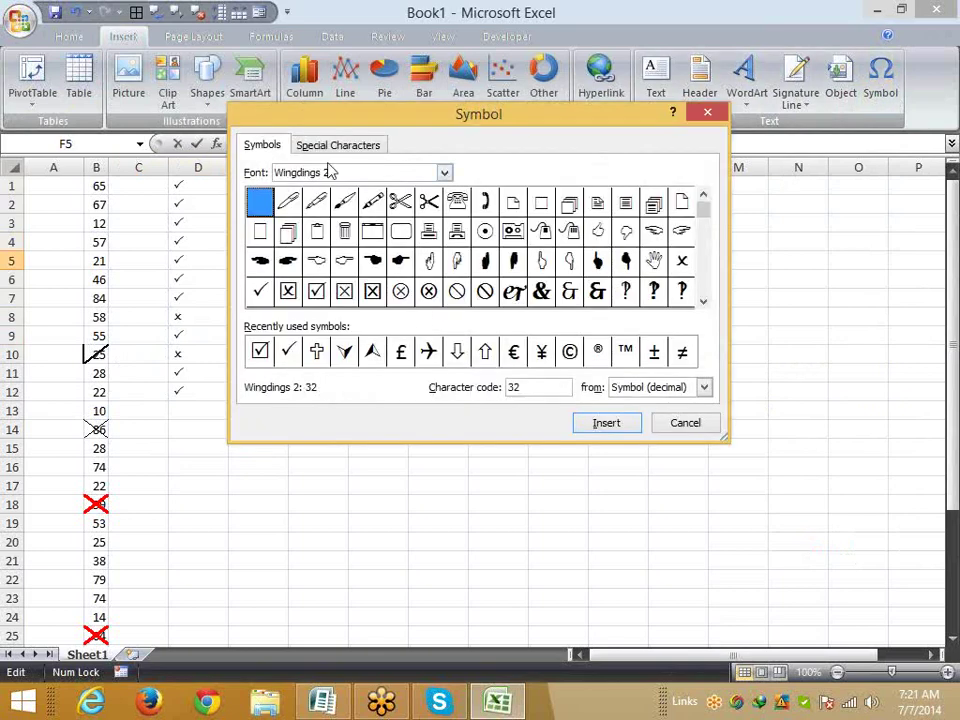
pyautogui.click(446, 175)
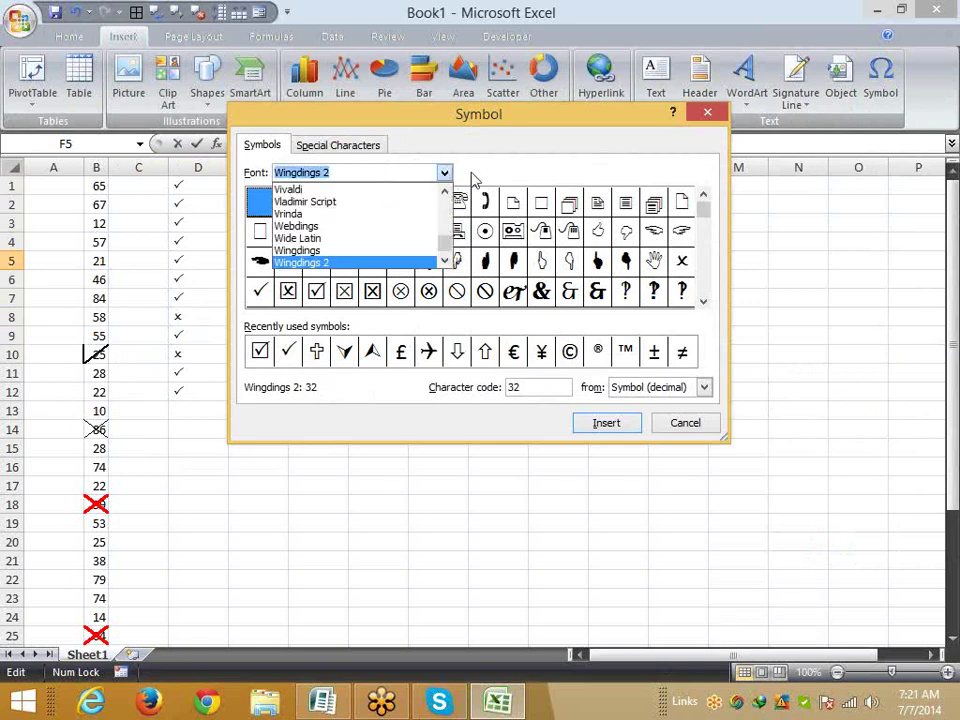
pyautogui.click(700, 215)
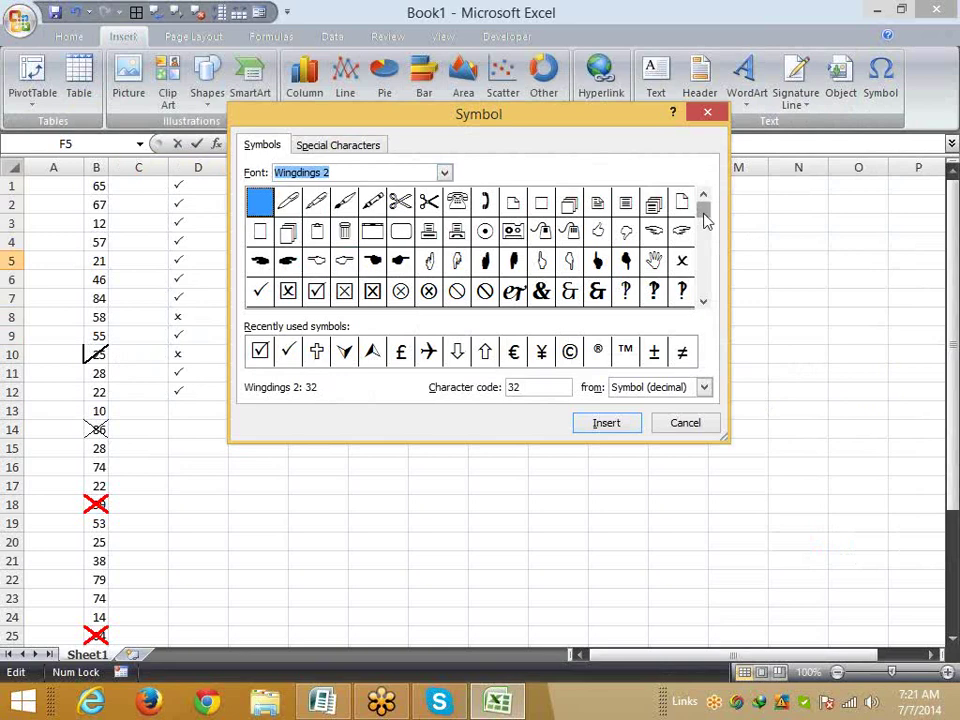
pyautogui.click(708, 234)
pyautogui.click(708, 226)
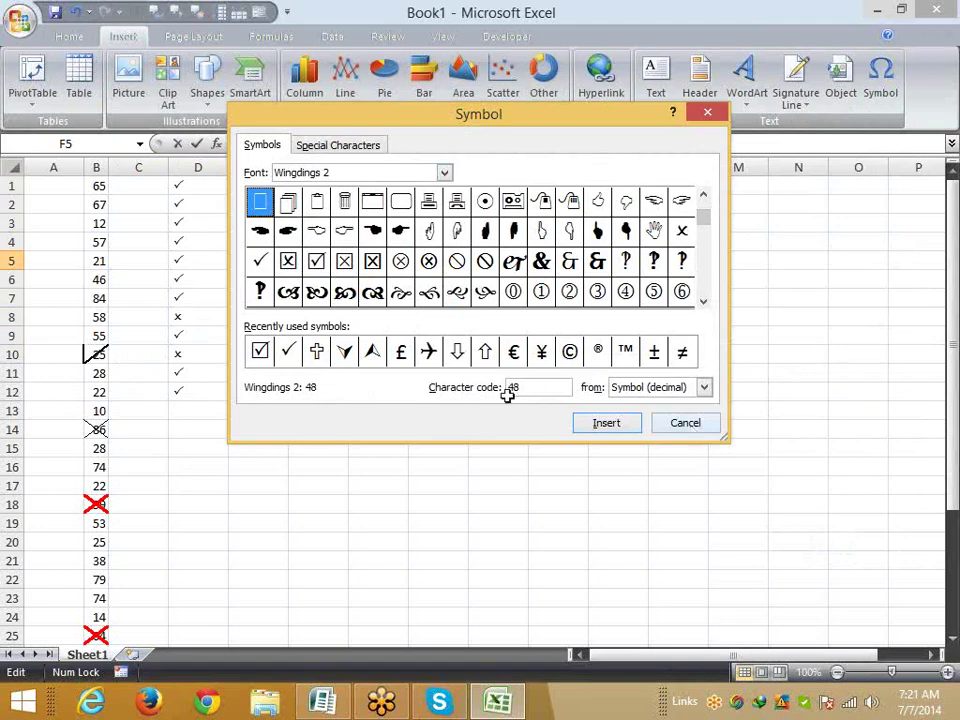
pyautogui.press('Escape')
pyautogui.click(186, 197)
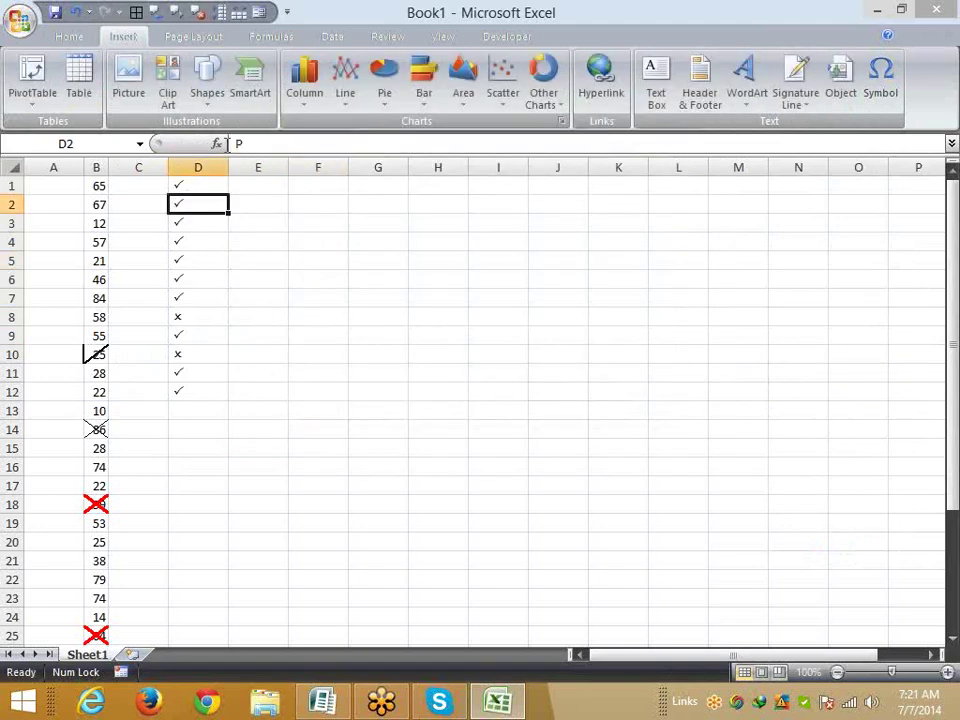
# Leave D2 unchanged and add a new blank worksheet, Sheet2, with Shift+F11.
pyautogui.press('Escape')
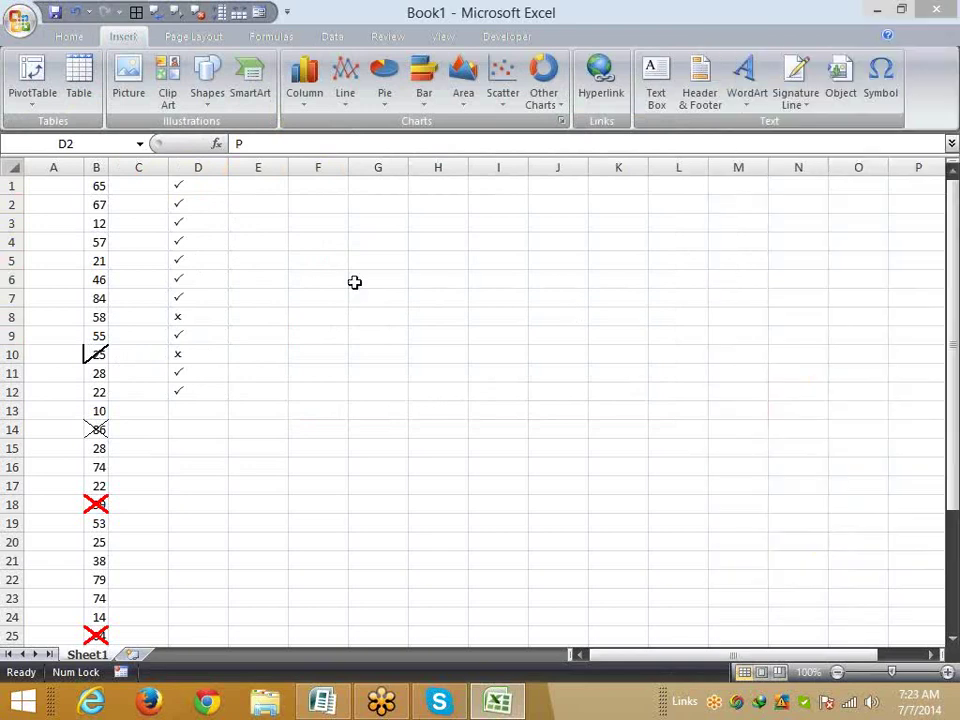
pyautogui.click(245, 265)
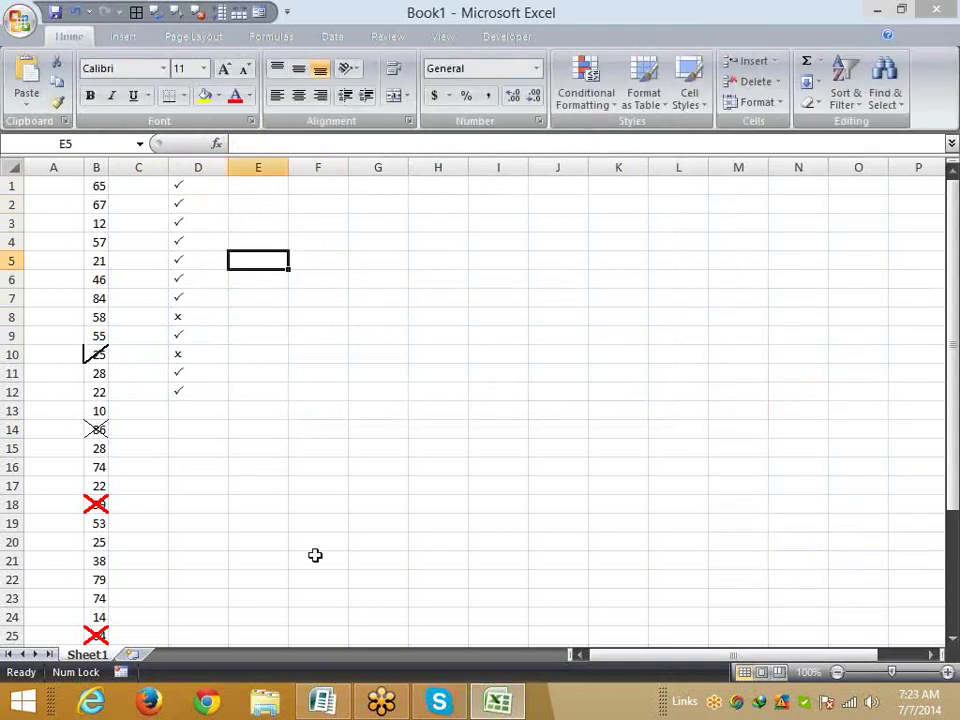
pyautogui.hotkey('shift', 'F11')
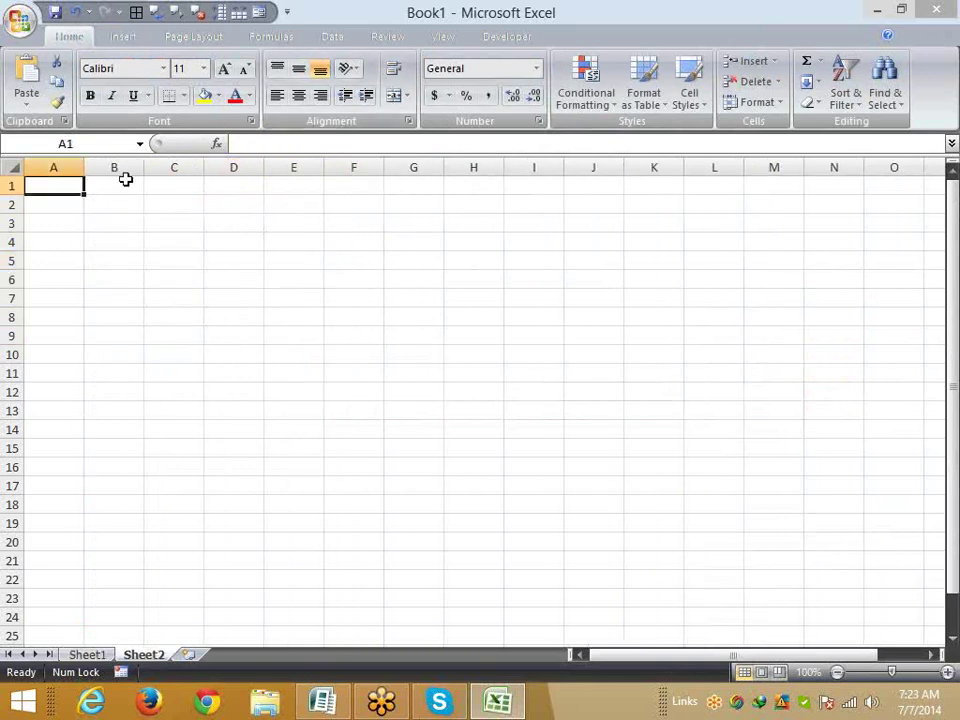
# Search the Start screen for 'word 2007' and launch Microsoft Office Word 2007.
pyautogui.press('super')
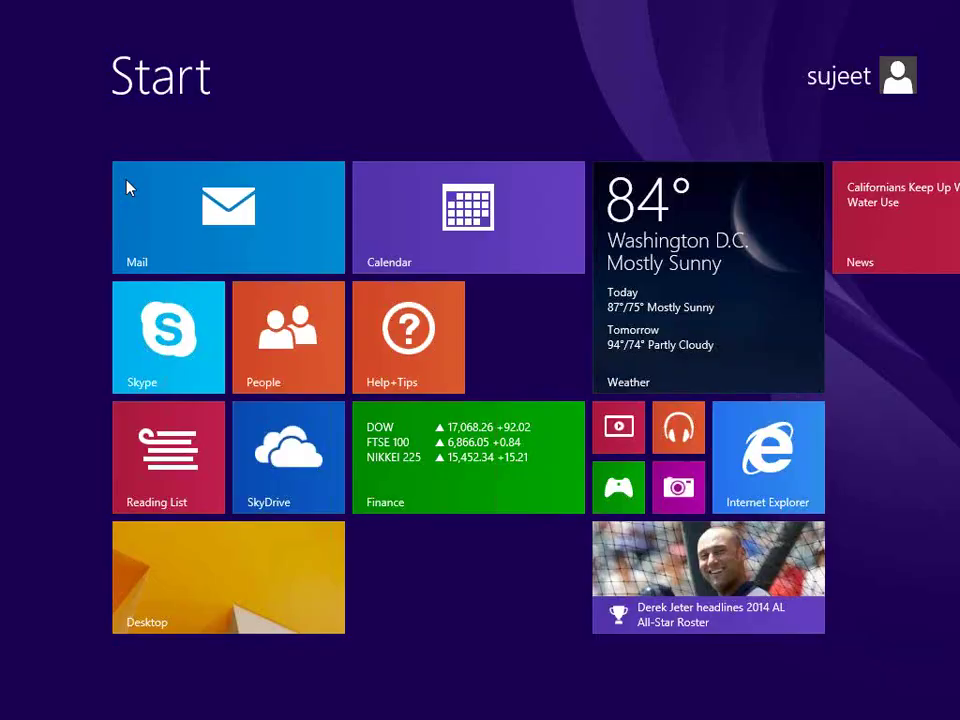
pyautogui.write('owr')
pyautogui.press('BackSpace')
pyautogui.press('BackSpace')
pyautogui.press('BackSpace')
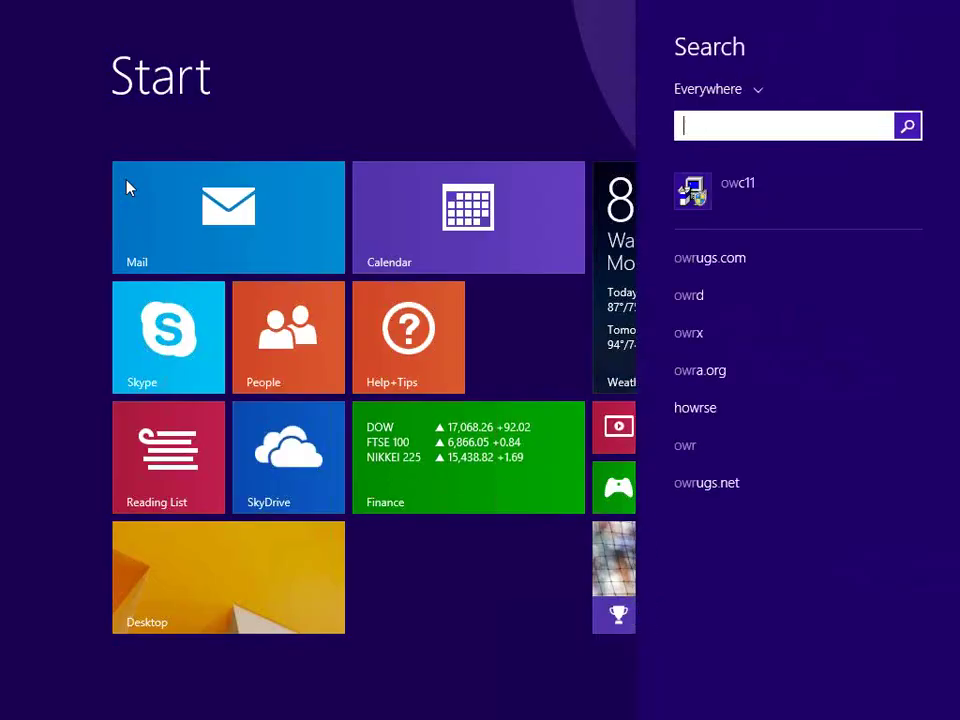
pyautogui.write('word 2007')
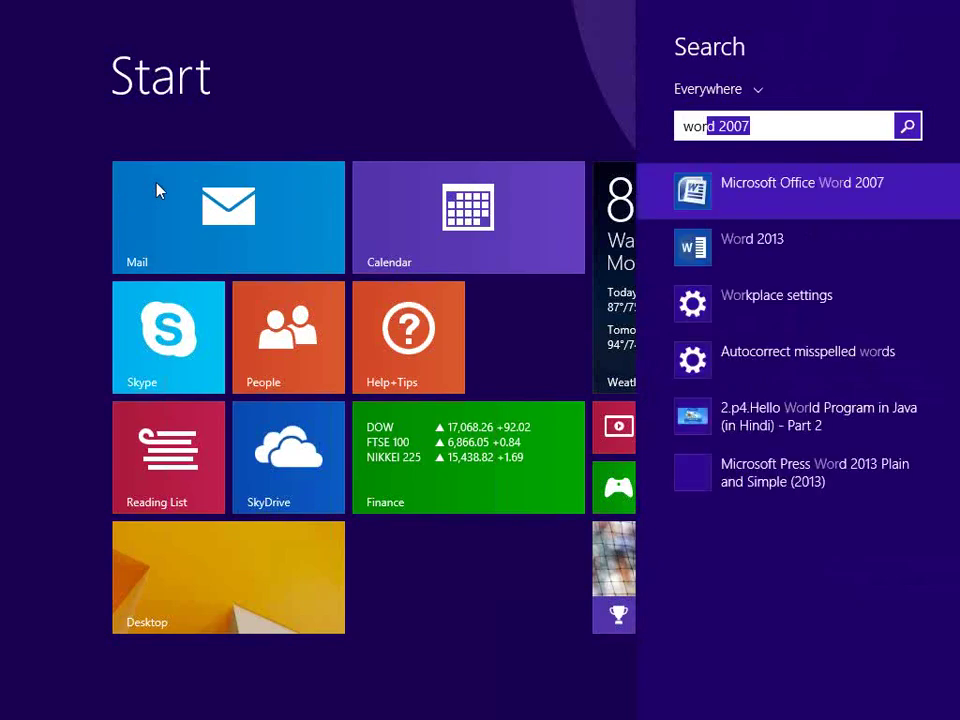
pyautogui.click(750, 189)
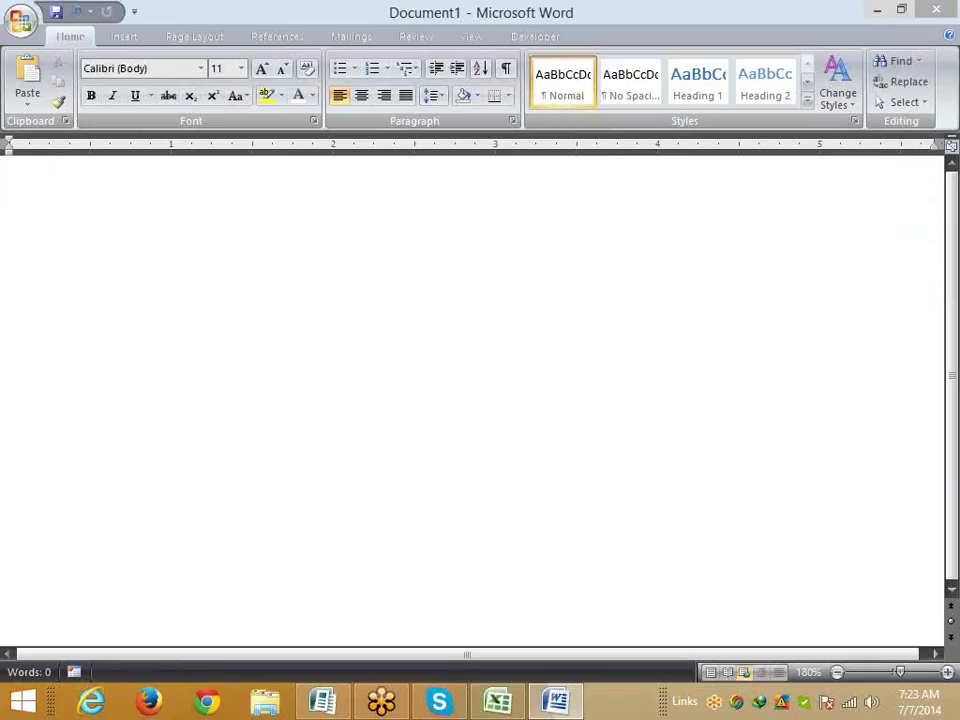
# Type 10th Jan in the Word document so the th auto-superscripts, then return to Excel.
pyautogui.write('10t')
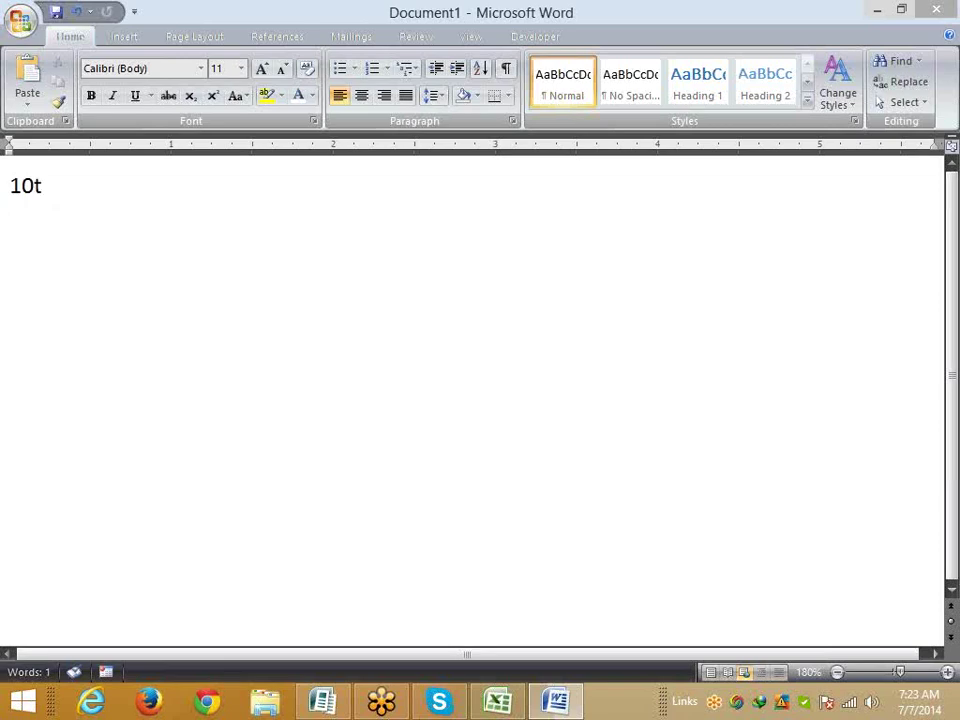
pyautogui.write('h ')
pyautogui.write('Ja')
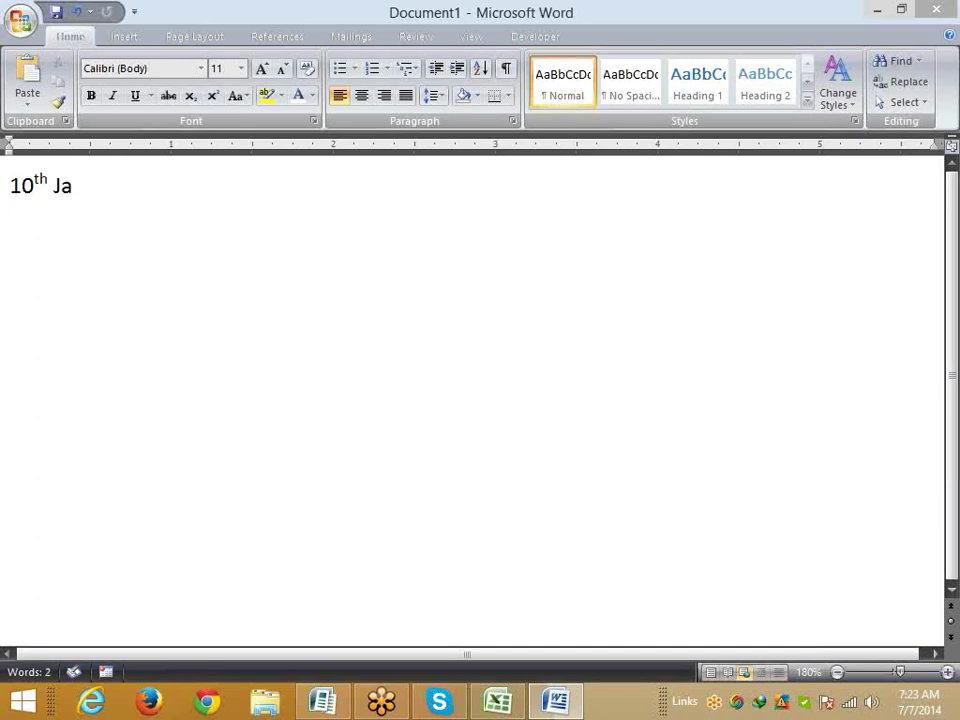
pyautogui.write('n')
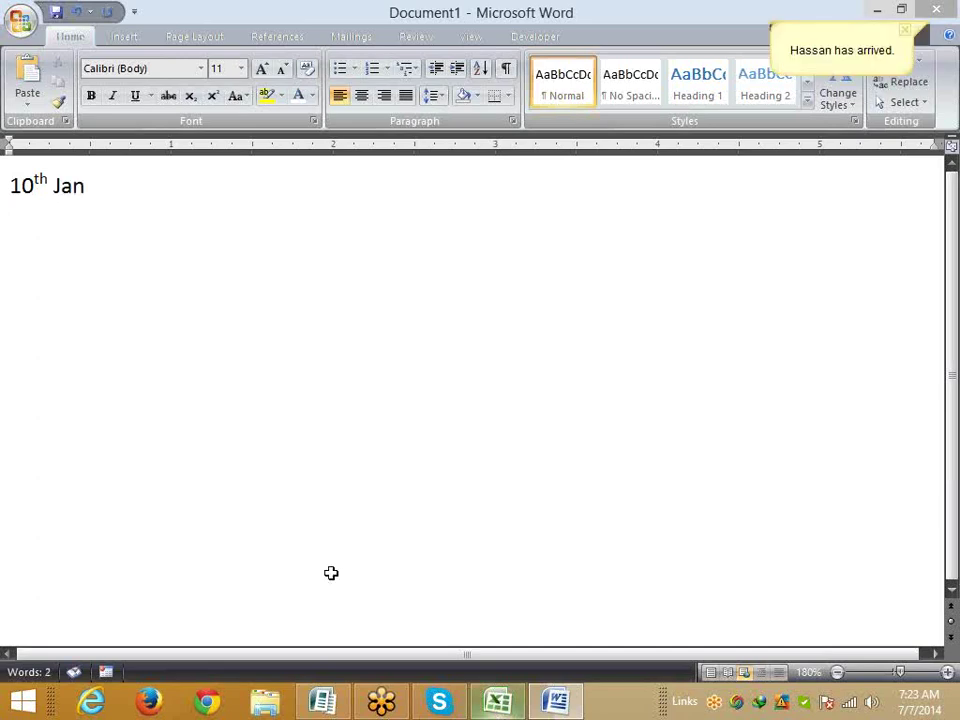
pyautogui.hotkey('alt', 'Tab')
# Enter 10th in cell B2 and format the th as superscript.
pyautogui.click(110, 210)
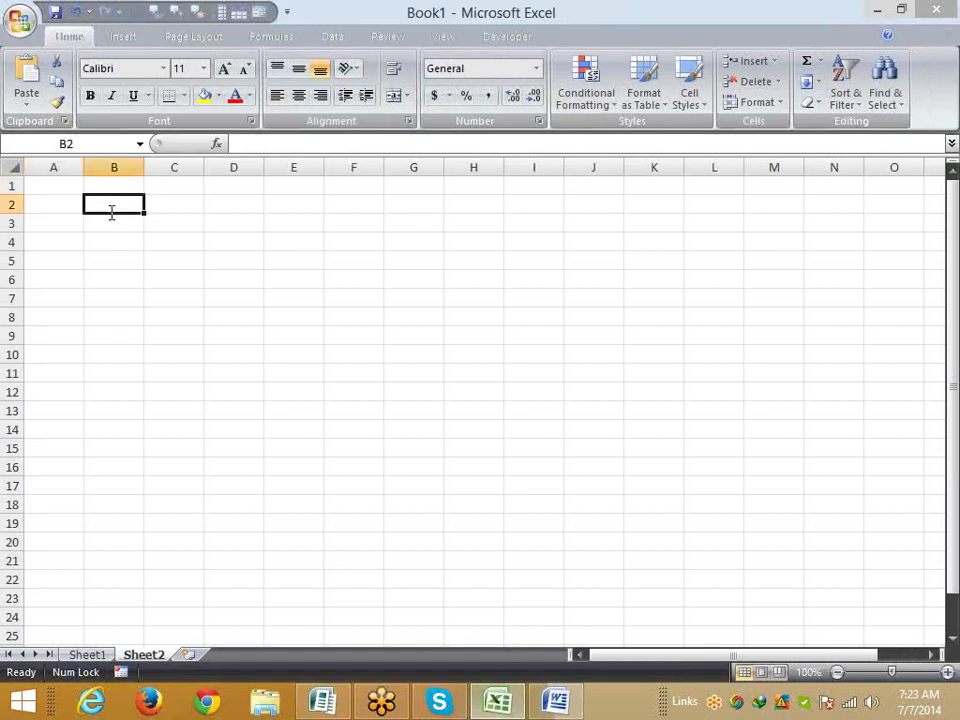
pyautogui.write('10th')
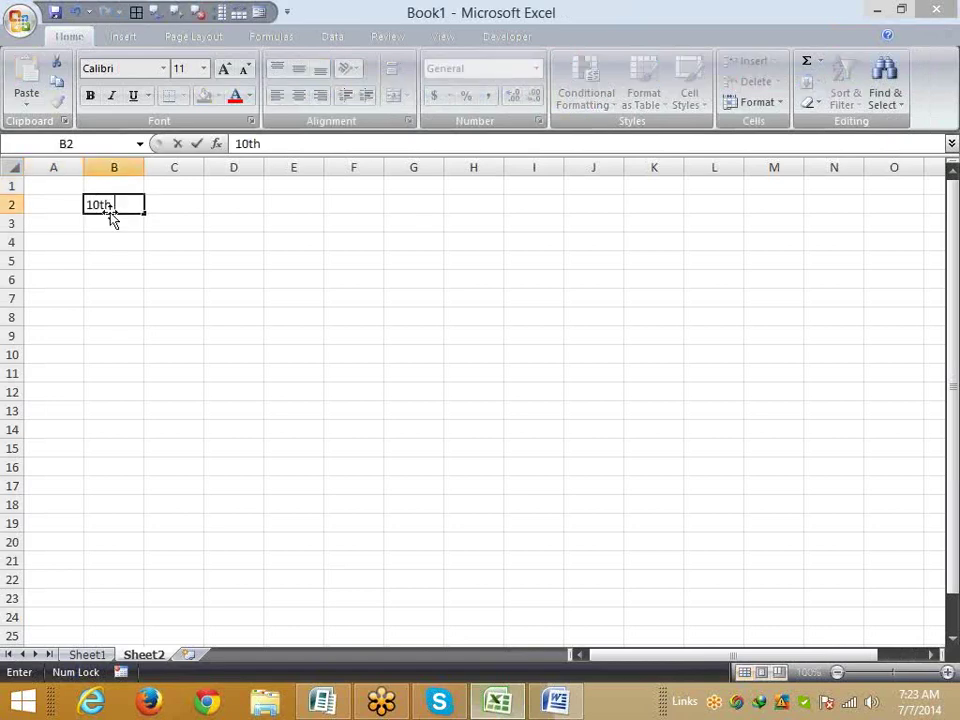
pyautogui.click(113, 220)
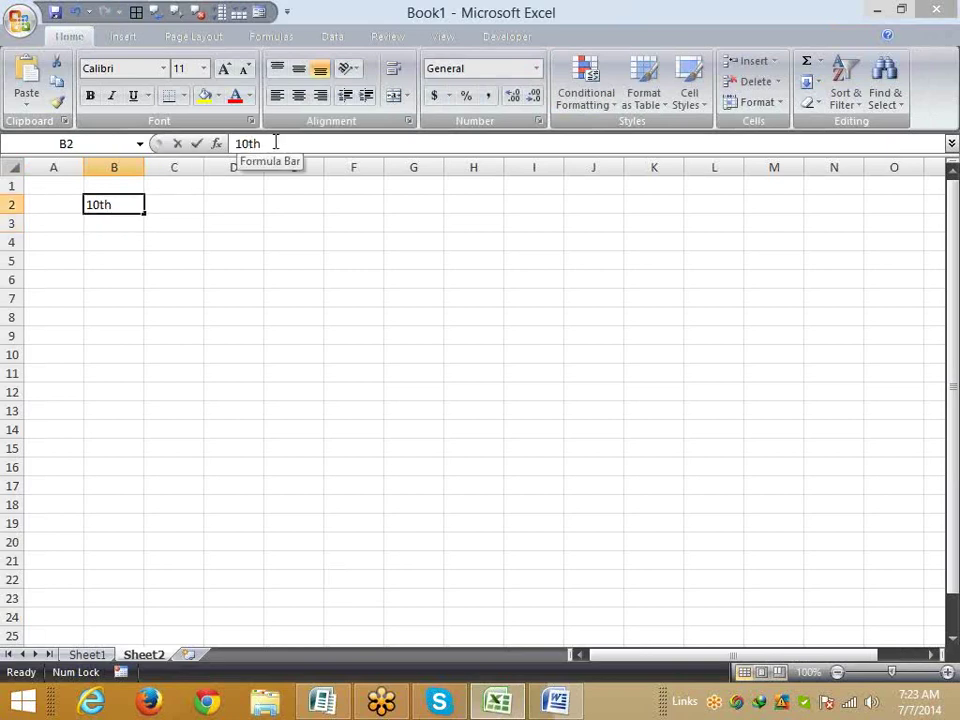
pyautogui.moveTo(275, 143); pyautogui.dragTo(247, 143)
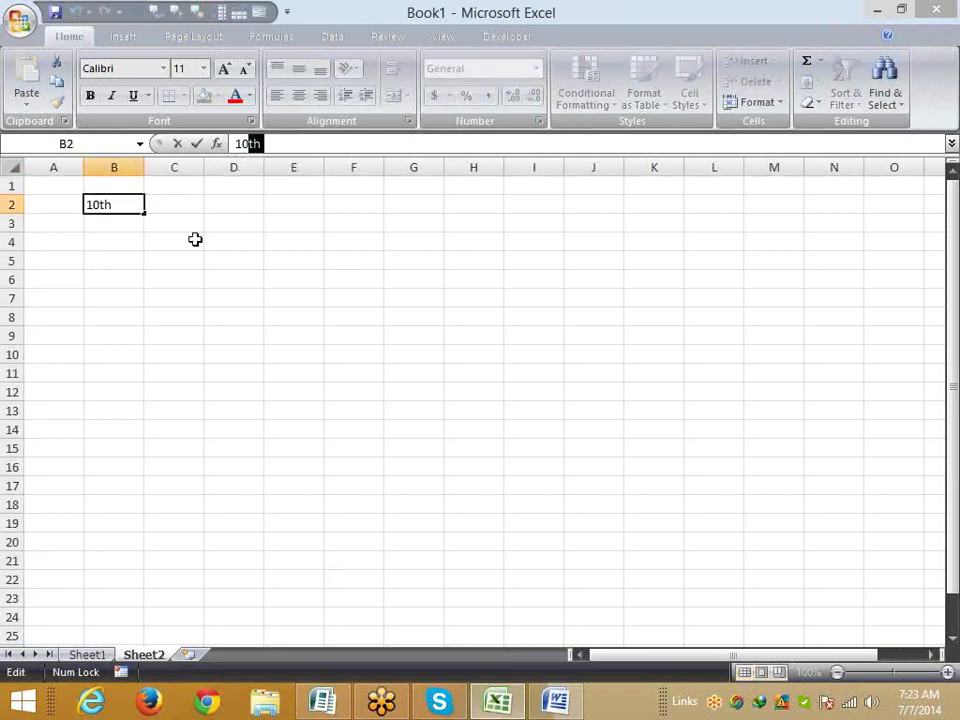
pyautogui.click(249, 122)
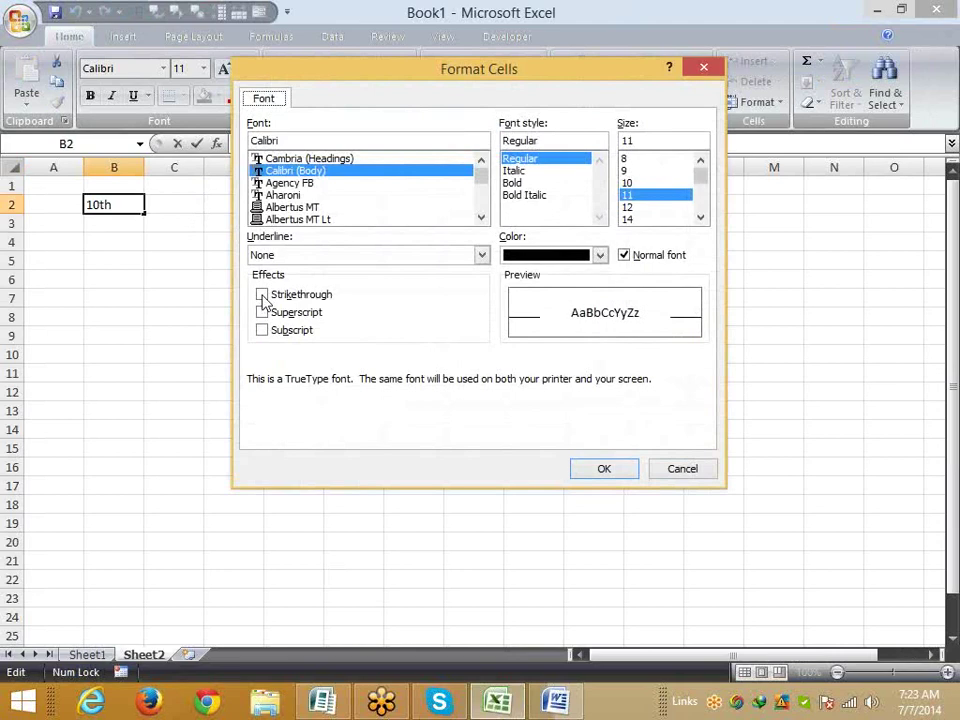
pyautogui.click(263, 313)
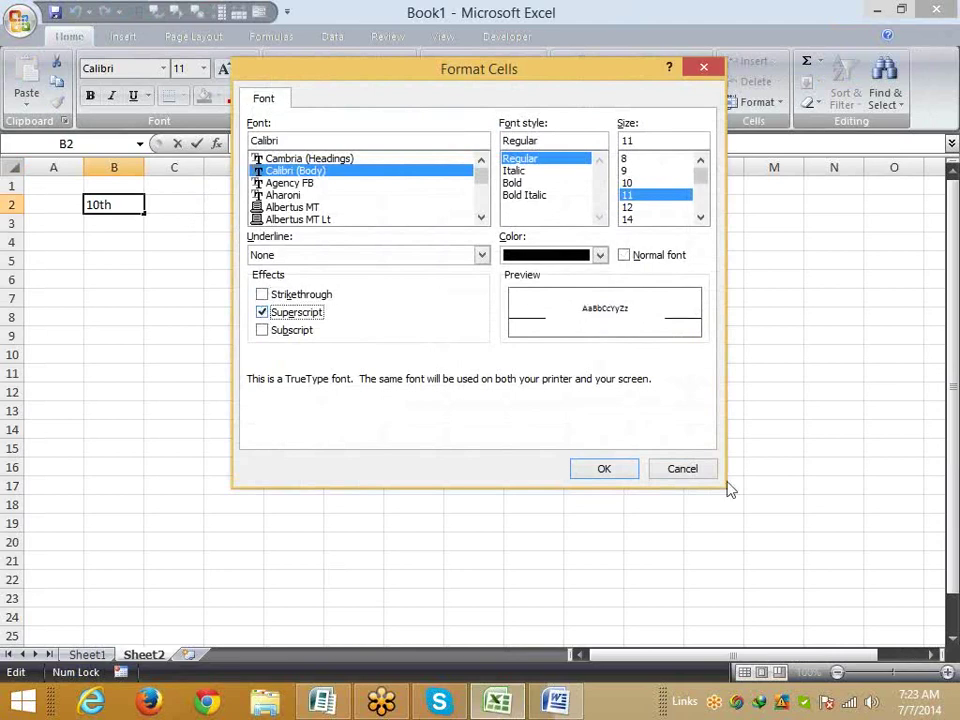
pyautogui.press('Return')
pyautogui.moveTo(440, 408); pyautogui.dragTo(440, 401)
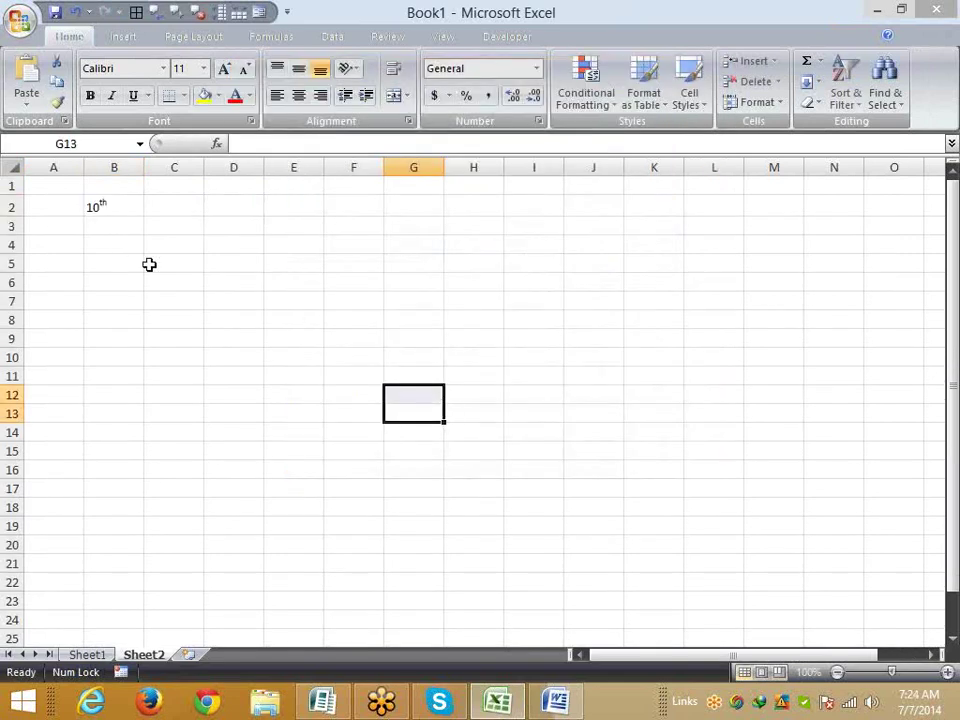
# Enter 10o in cell C3.
pyautogui.click(170, 227)
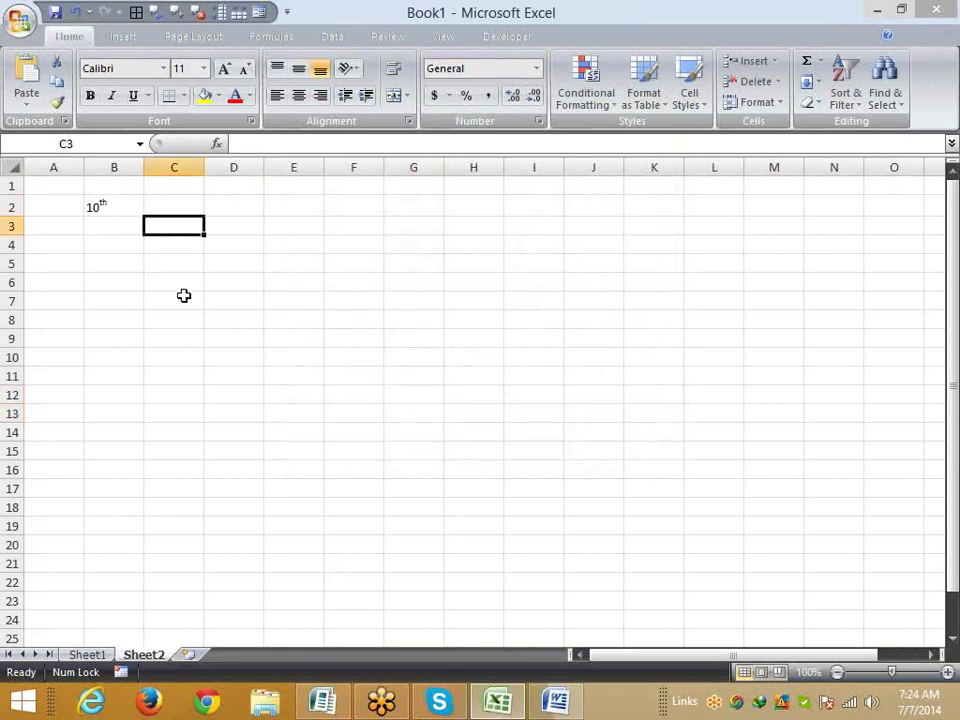
pyautogui.scroll(10, 241, 304)
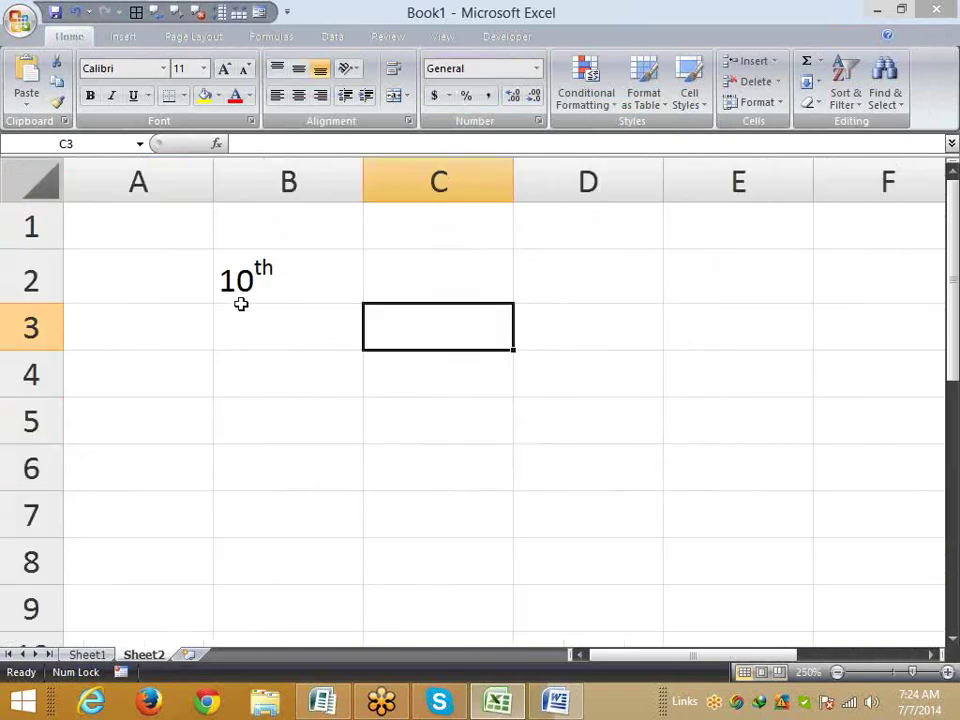
pyautogui.write('10')
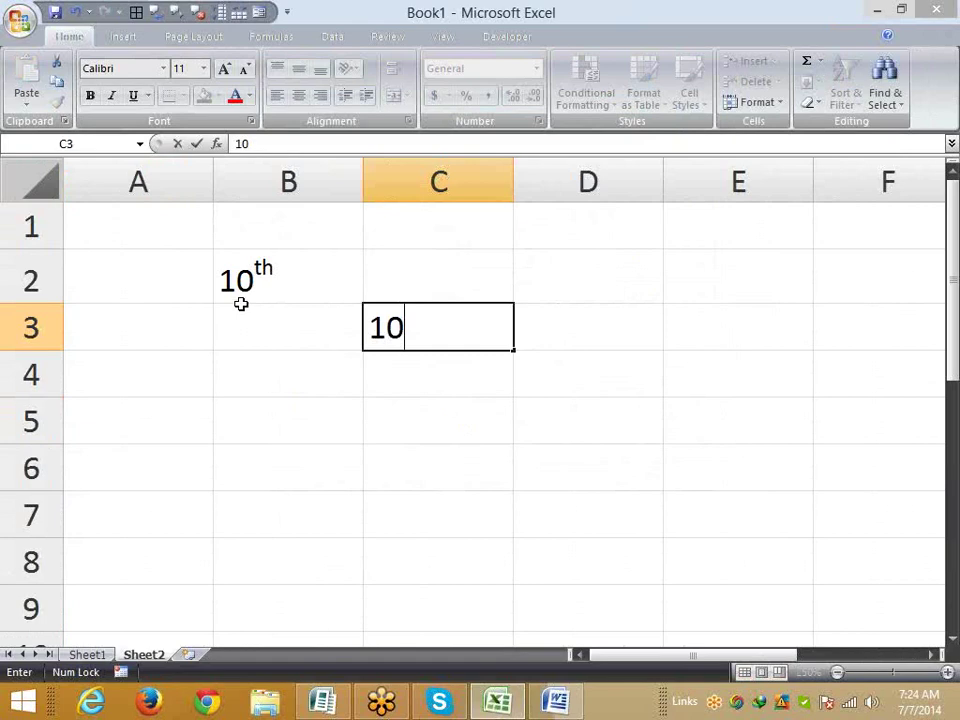
pyautogui.press('Return')
pyautogui.press('Up')
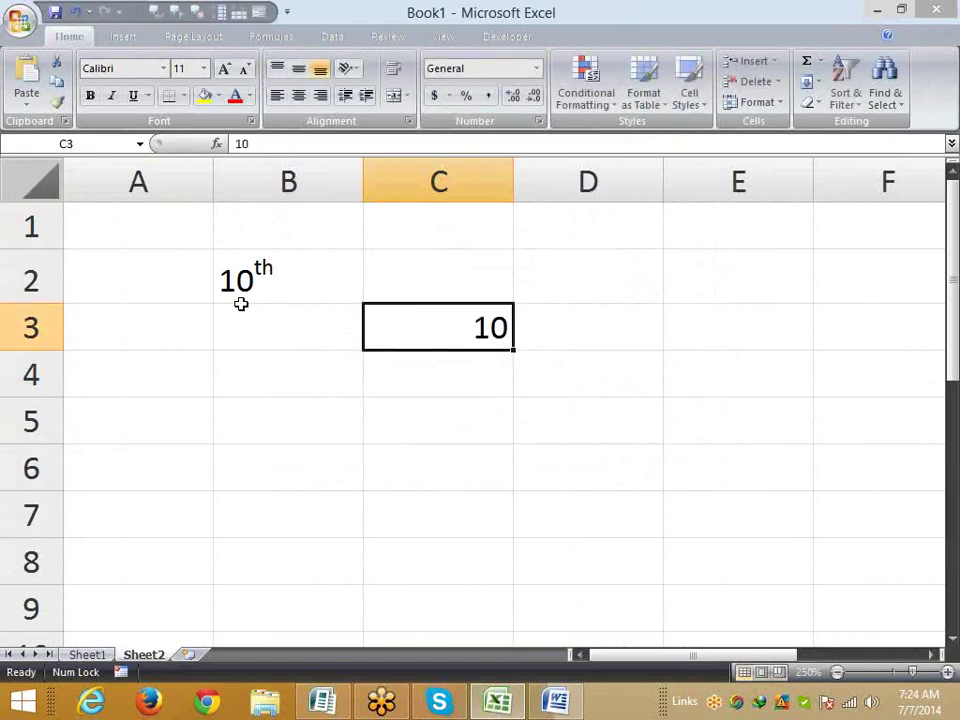
pyautogui.press('F2')
pyautogui.write('o')
pyautogui.press('Return')
pyautogui.press('Up')
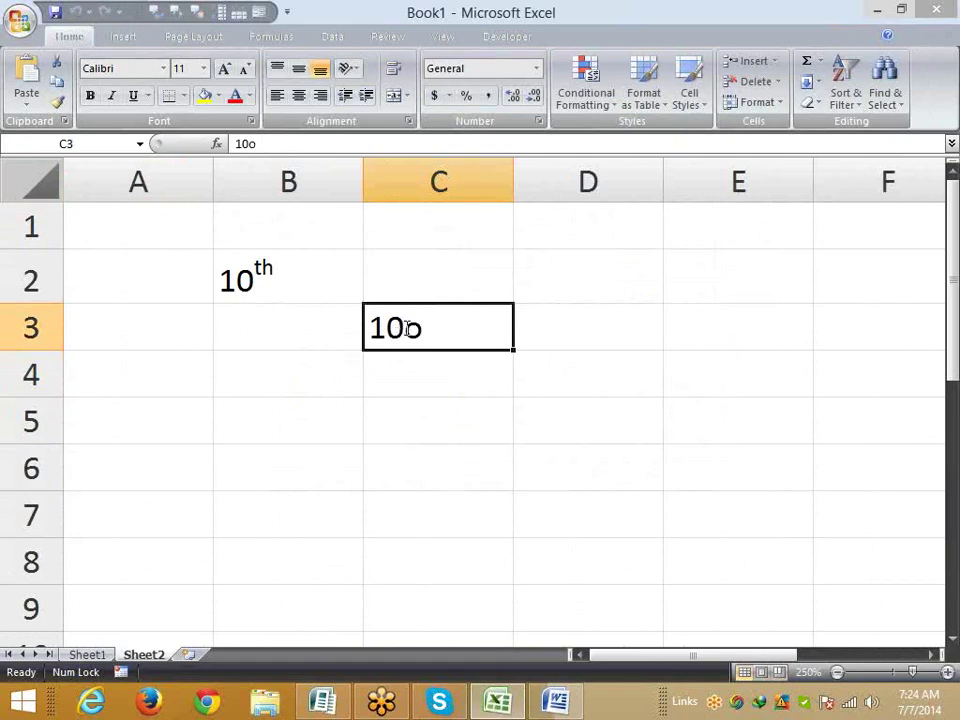
# Superscript the o in C3 so it reads like 10°, then start entering 102 in B5.
pyautogui.press('F2')
pyautogui.hotkey('shift', 'Left')
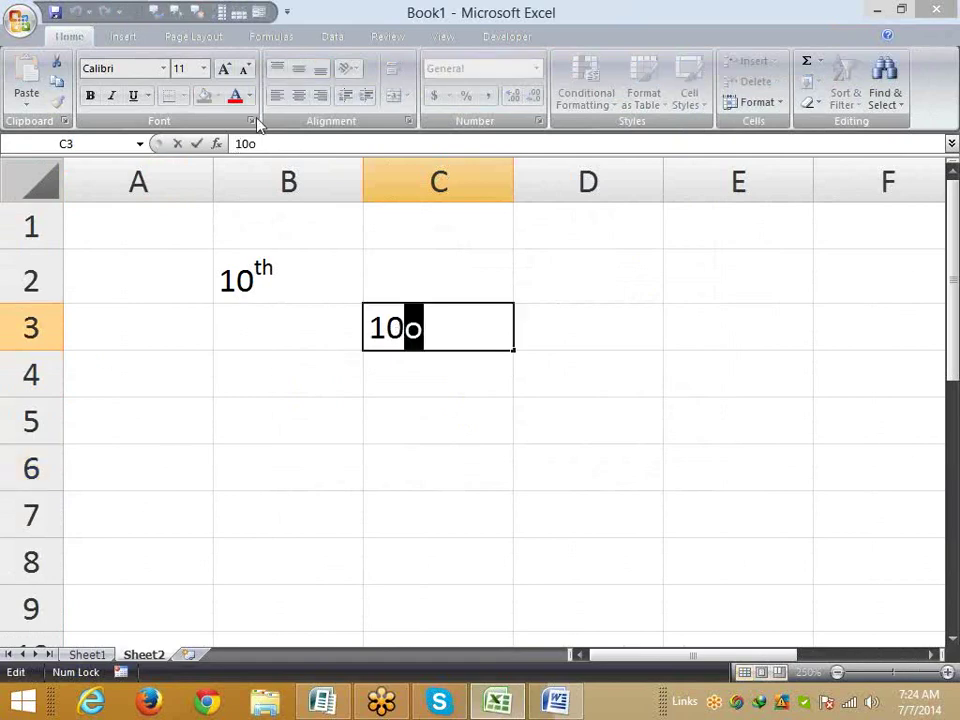
pyautogui.hotkey('ctrl', '1')
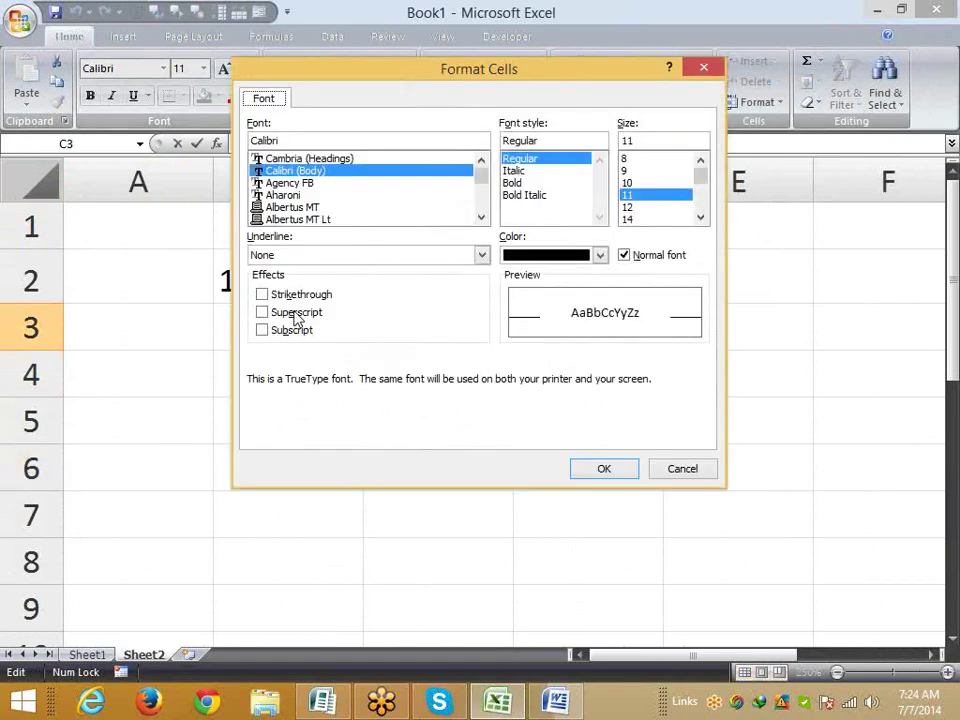
pyautogui.click(296, 316)
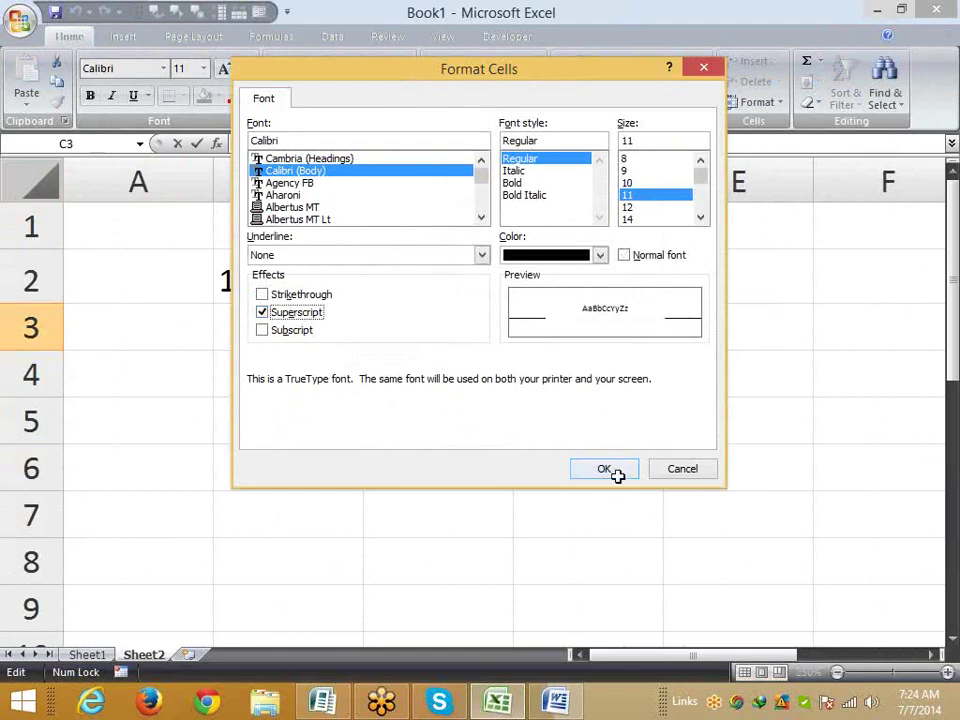
pyautogui.click(612, 472)
pyautogui.click(475, 509)
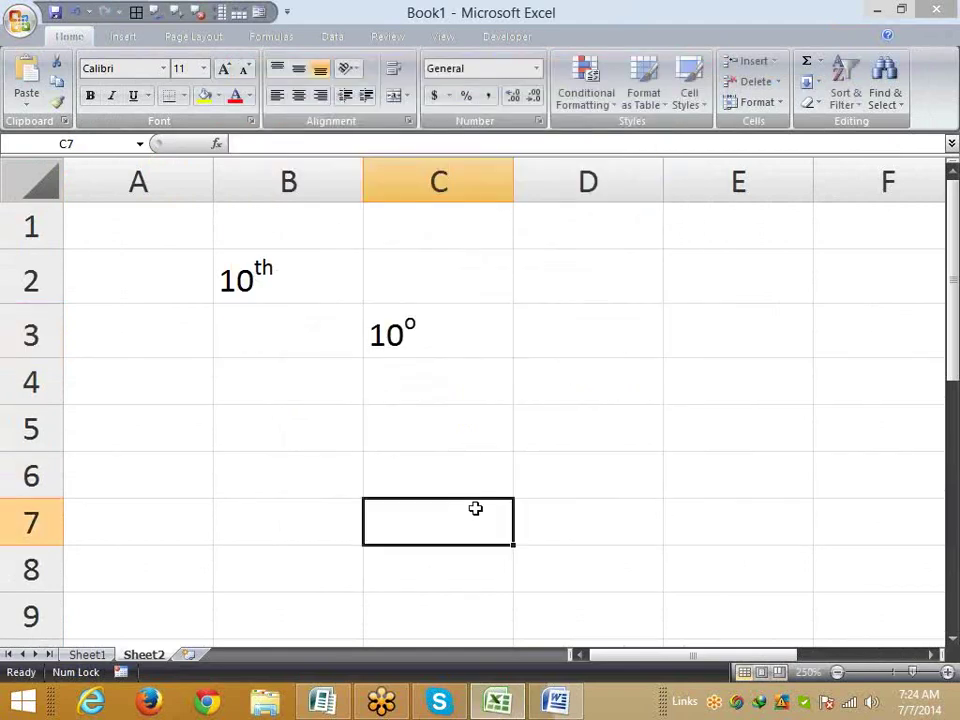
pyautogui.click(288, 436)
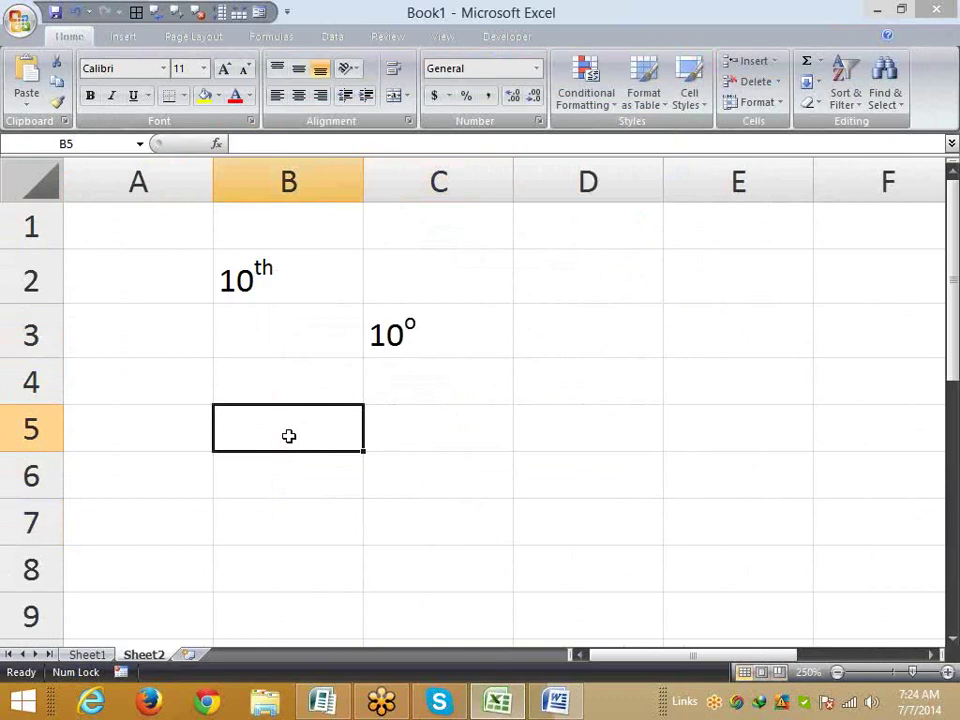
pyautogui.write('1')
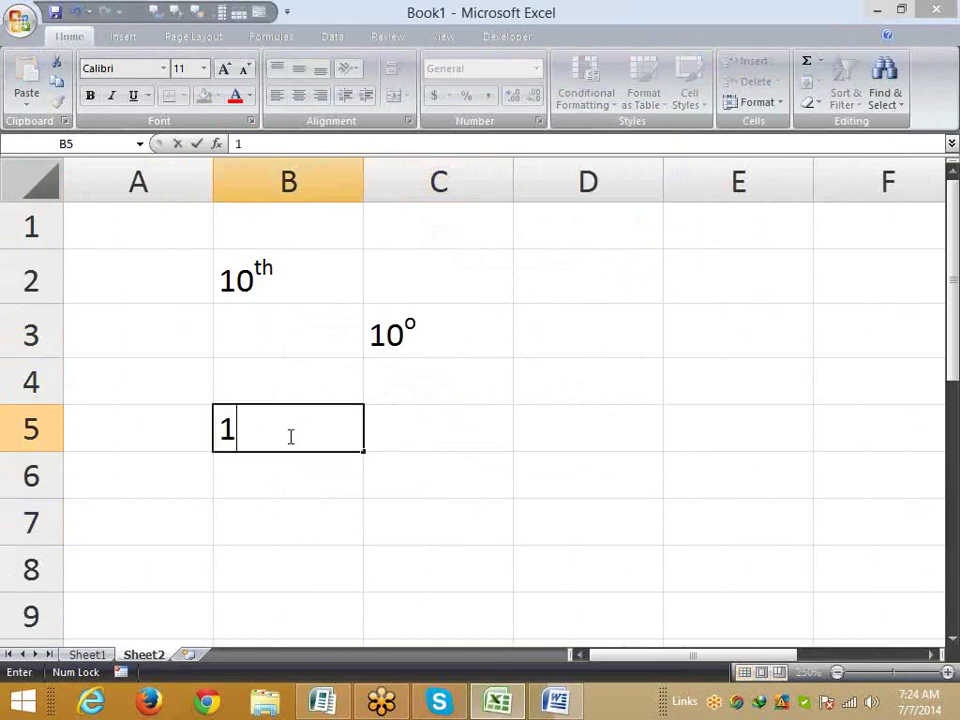
pyautogui.write('02')
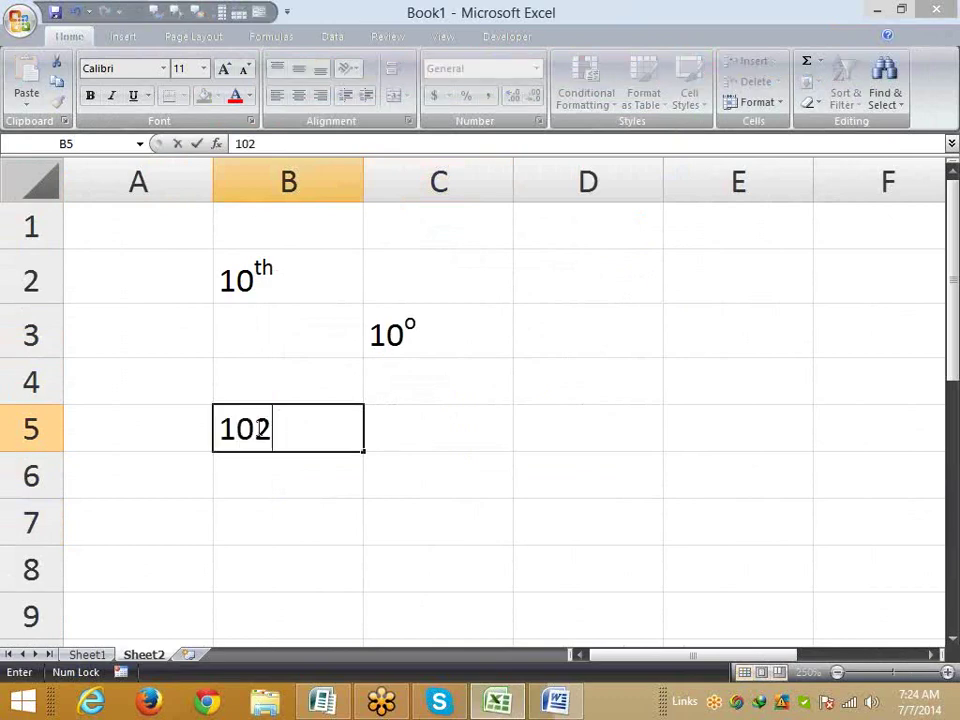
# Try superscripting the 2 in B5's 102 entry and commit it as a plain number.
pyautogui.moveTo(258, 428); pyautogui.dragTo(272, 428)
pyautogui.hotkey('ctrl', '1')
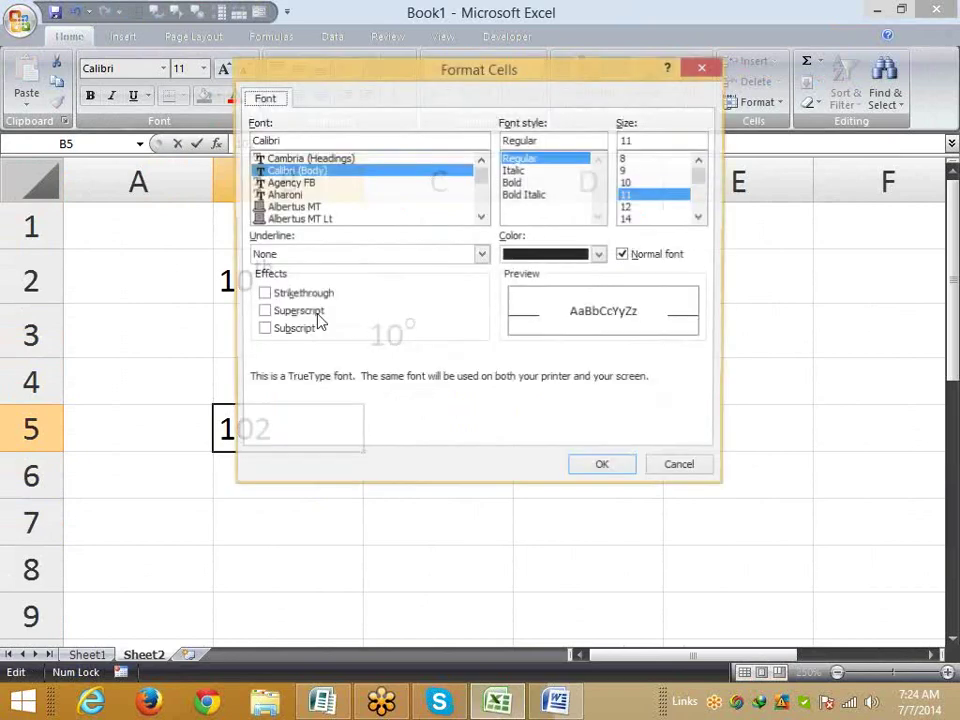
pyautogui.hotkey('alt', 'e')
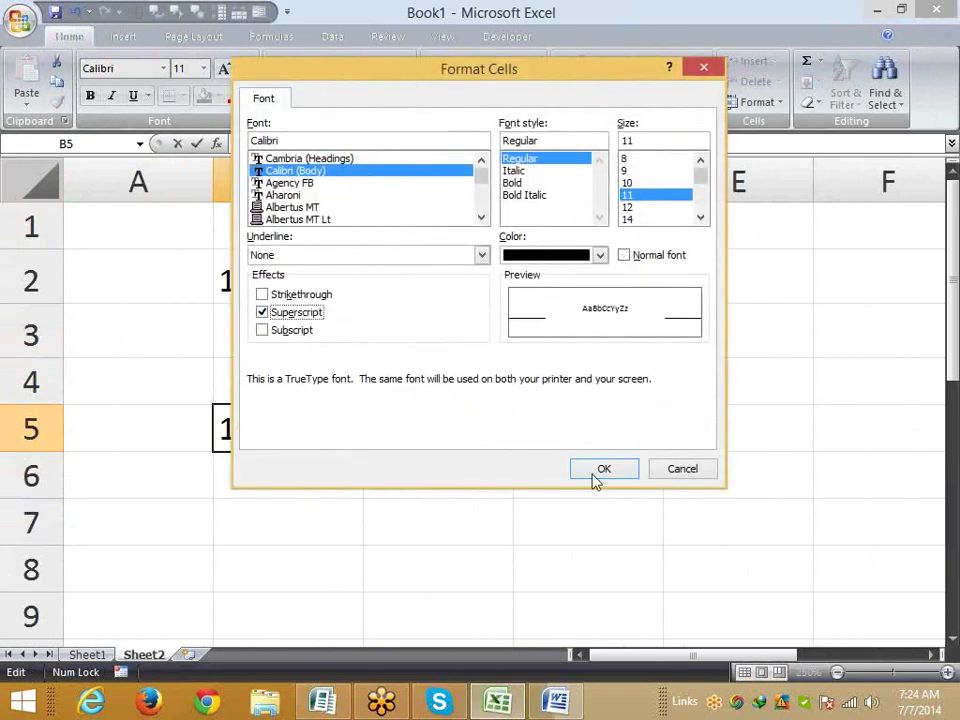
pyautogui.press('Return')
pyautogui.click(304, 437)
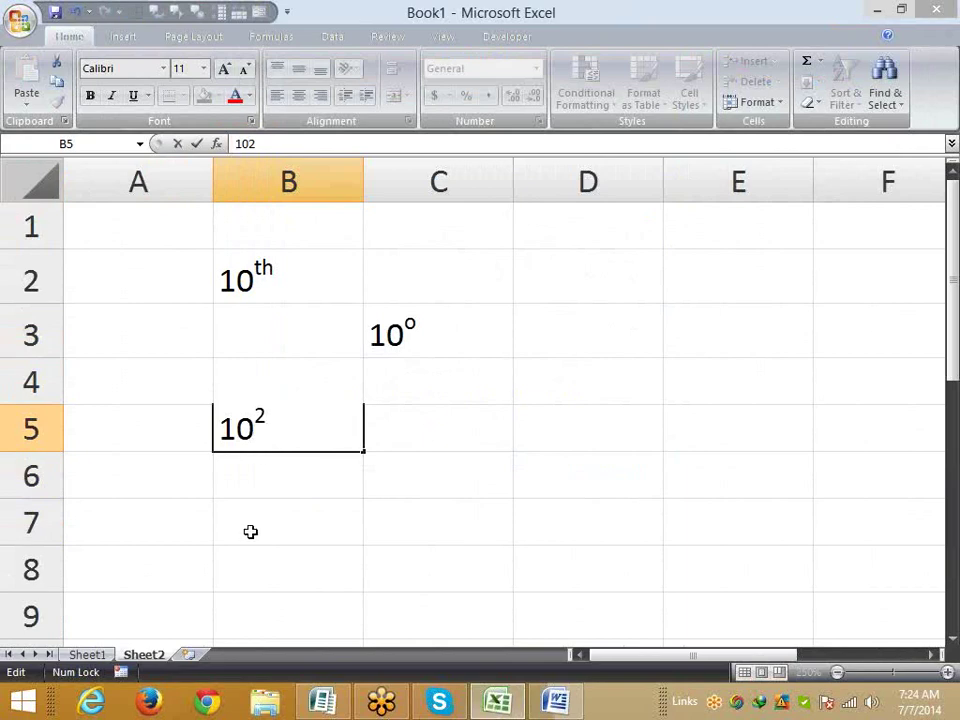
pyautogui.press('Return')
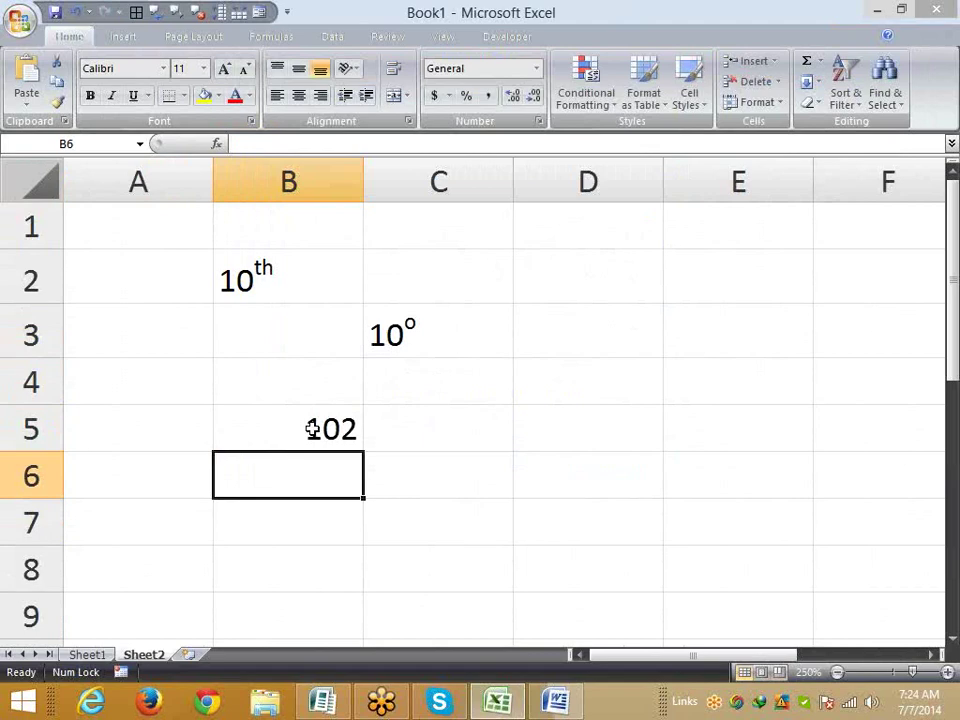
pyautogui.press('Up')
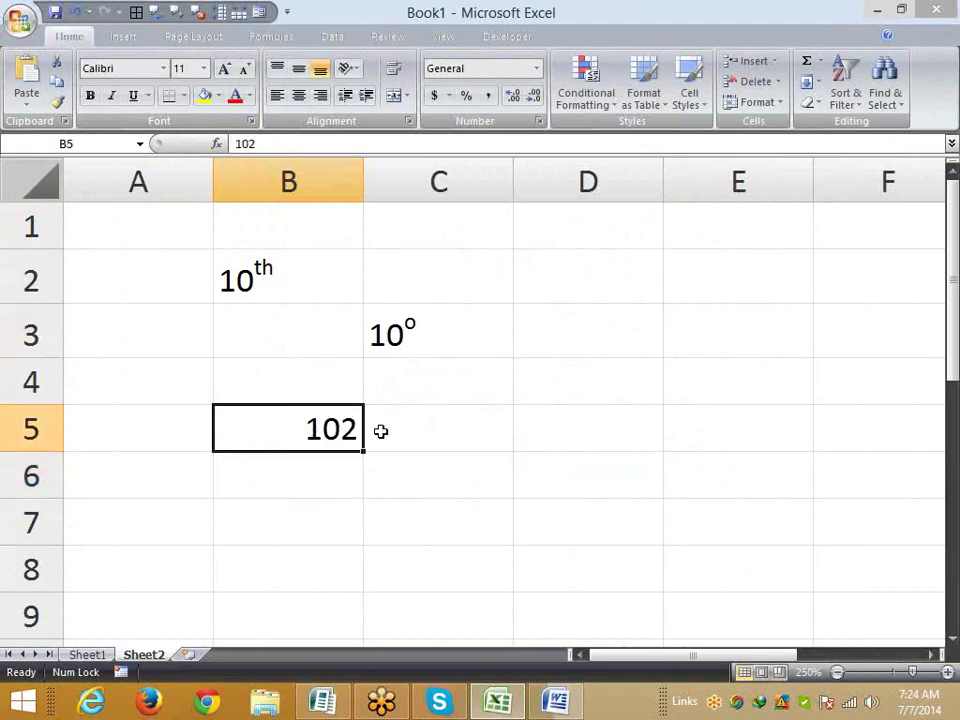
# Enter '102 in C5 so the value is stored as text.
pyautogui.click(378, 432)
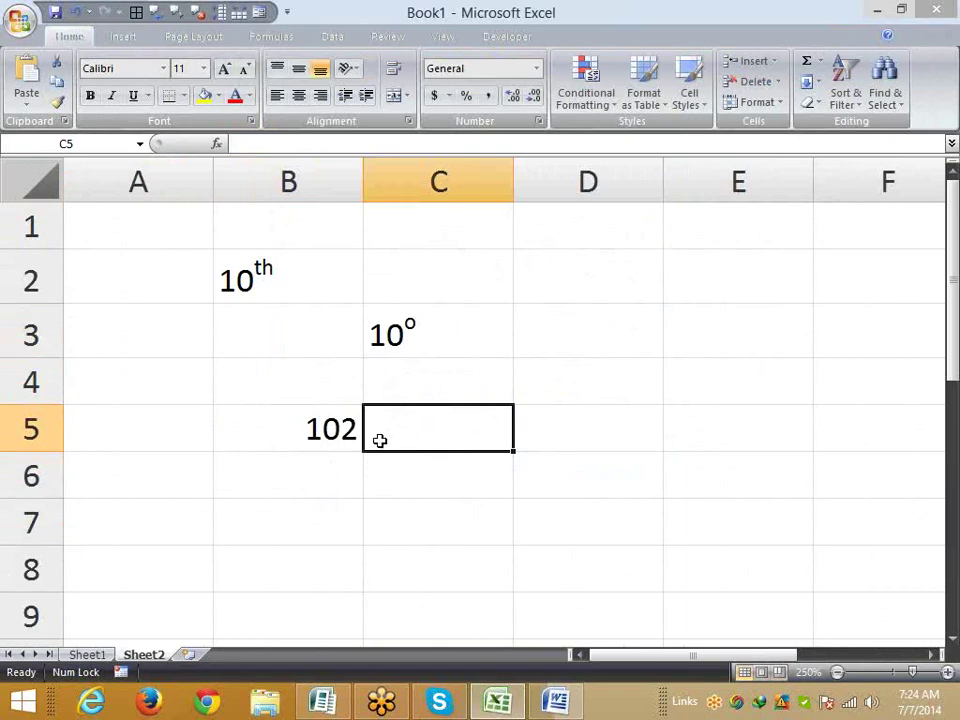
pyautogui.write('1')
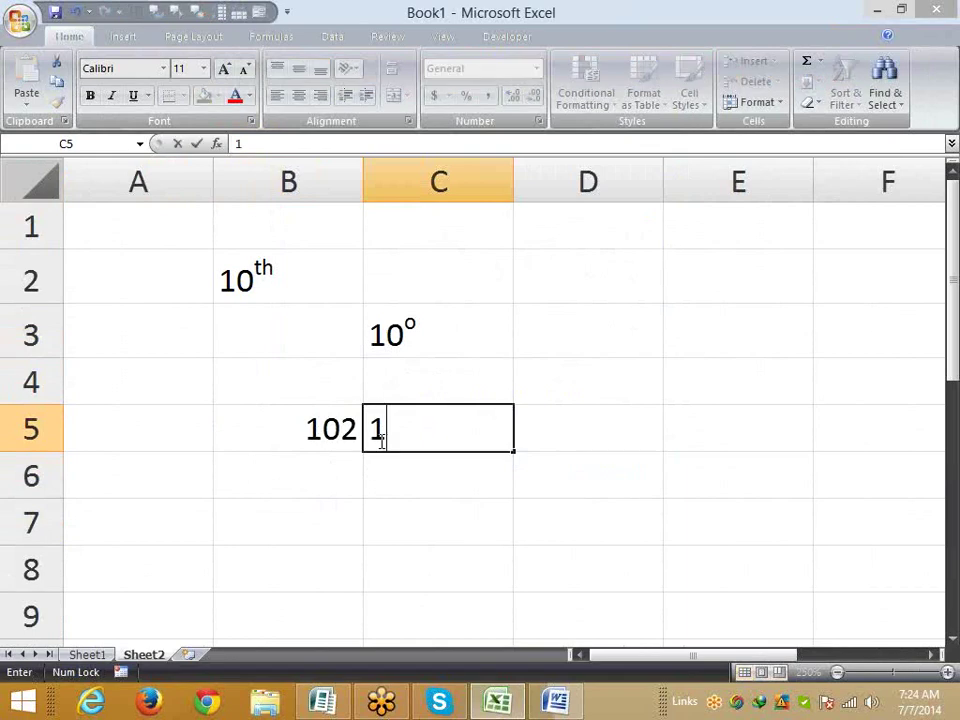
pyautogui.press('BackSpace')
pyautogui.write("'")
pyautogui.write('102')
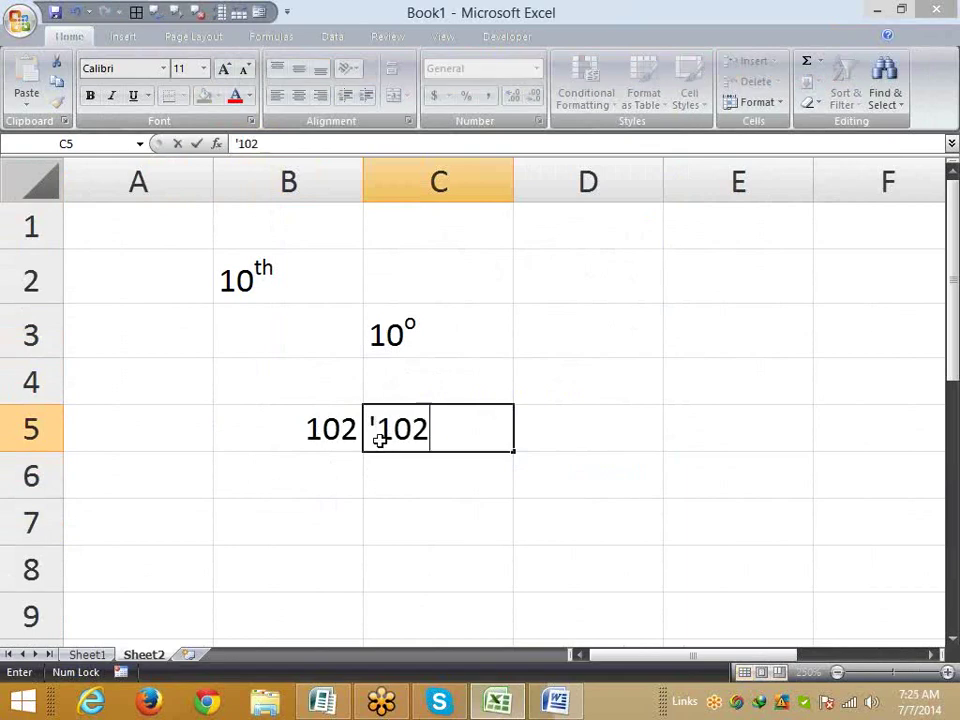
pyautogui.press('Return')
pyautogui.click(380, 440)
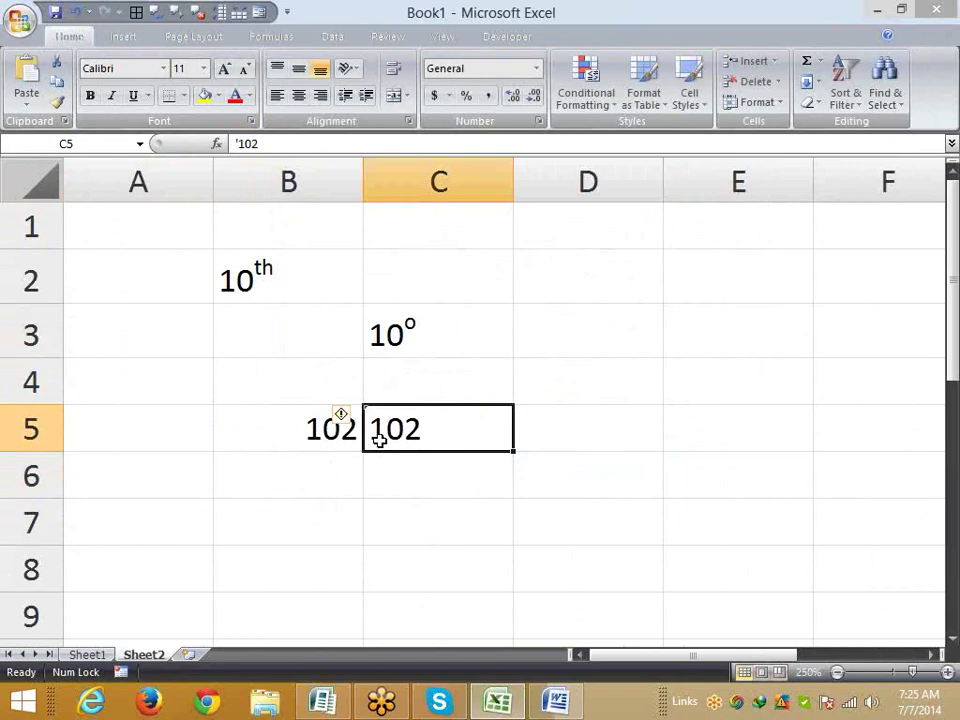
# Superscript the final 2 in C5 so it displays as 10².
pyautogui.doubleClick(421, 450)
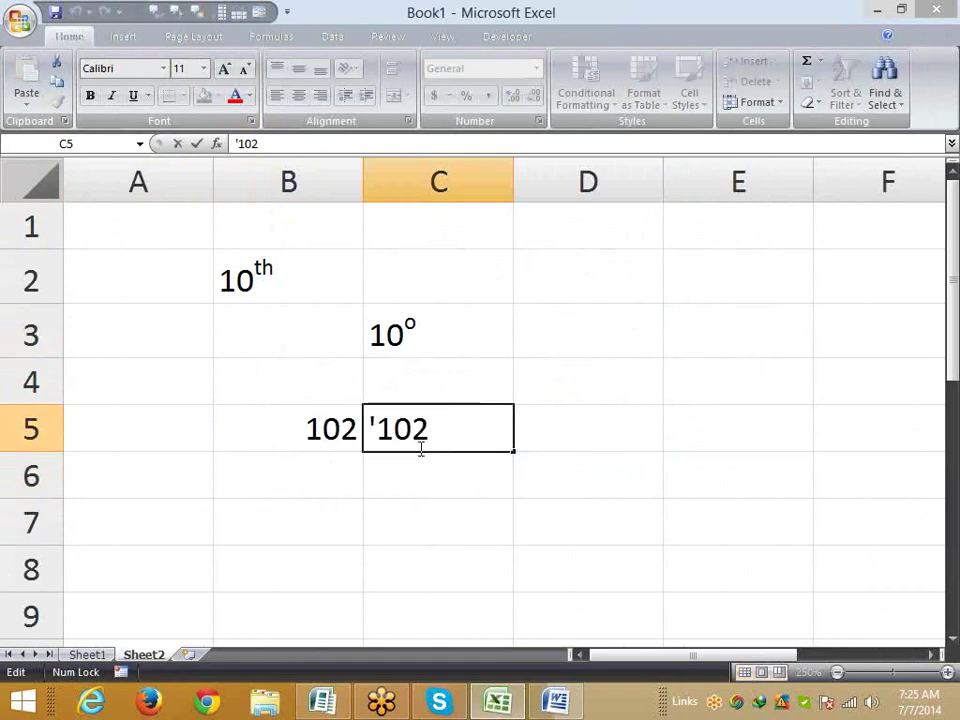
pyautogui.hotkey('shift', 'Left')
pyautogui.click(250, 121)
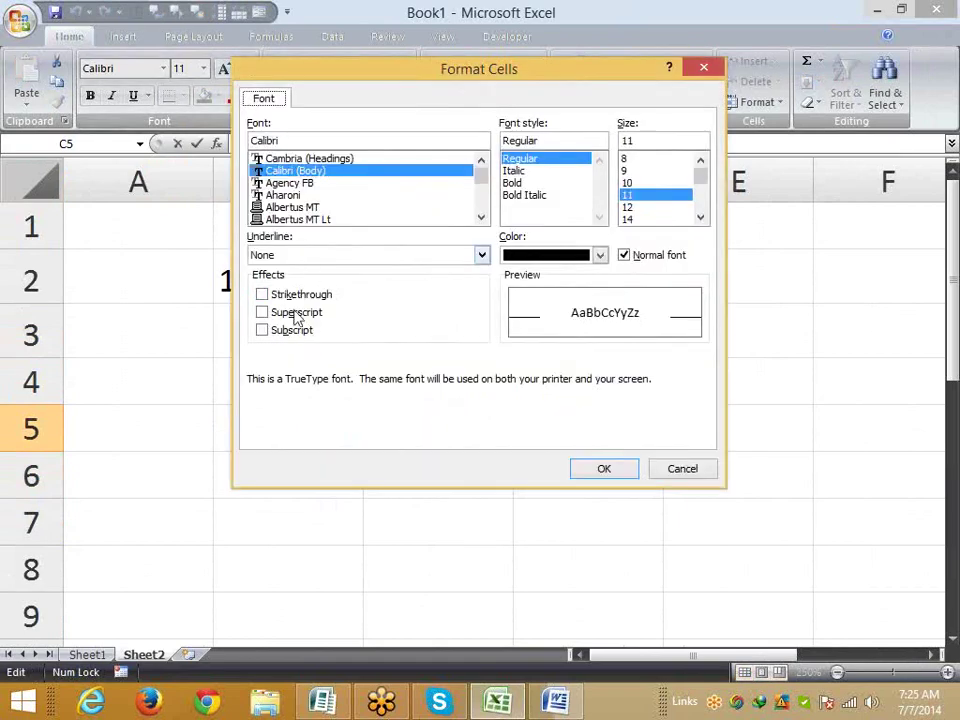
pyautogui.click(293, 313)
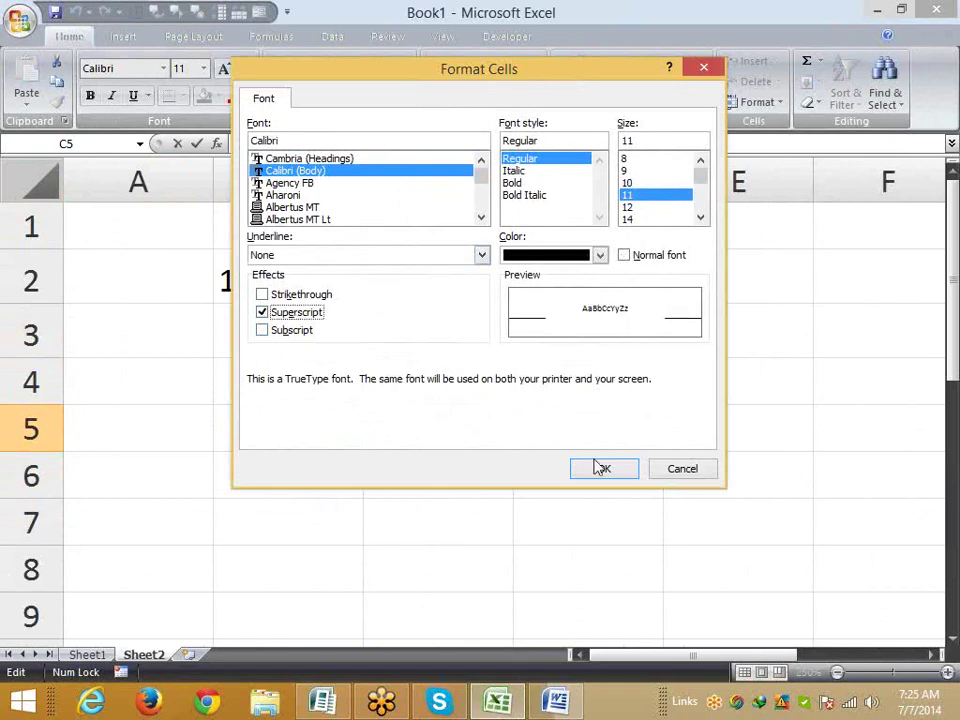
pyautogui.press('Return')
pyautogui.press('Return')
pyautogui.click(271, 523)
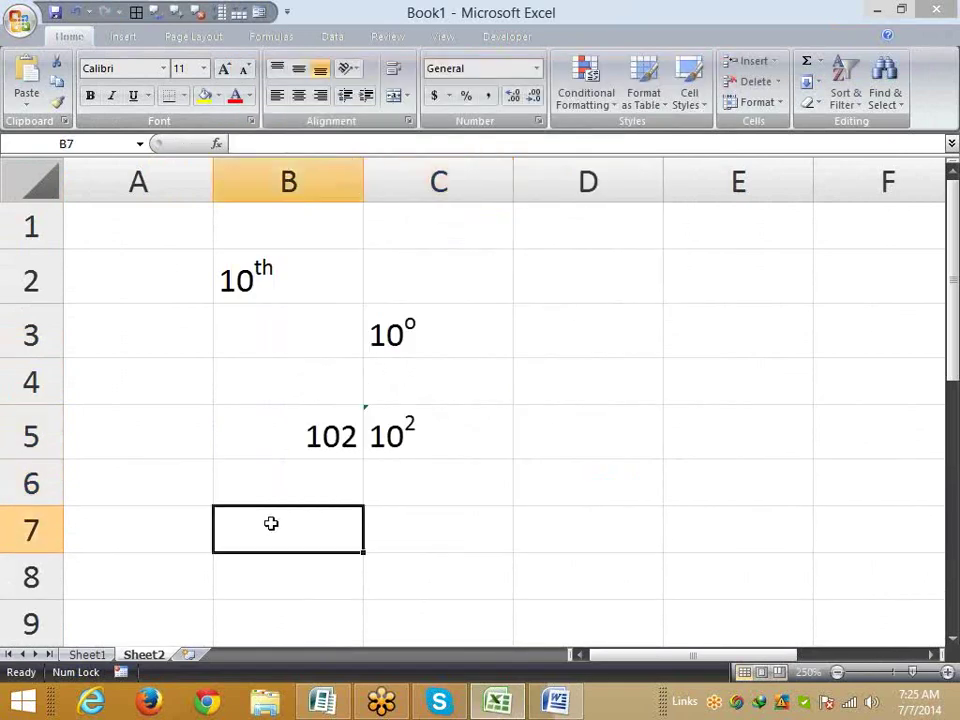
pyautogui.doubleClick(272, 523)
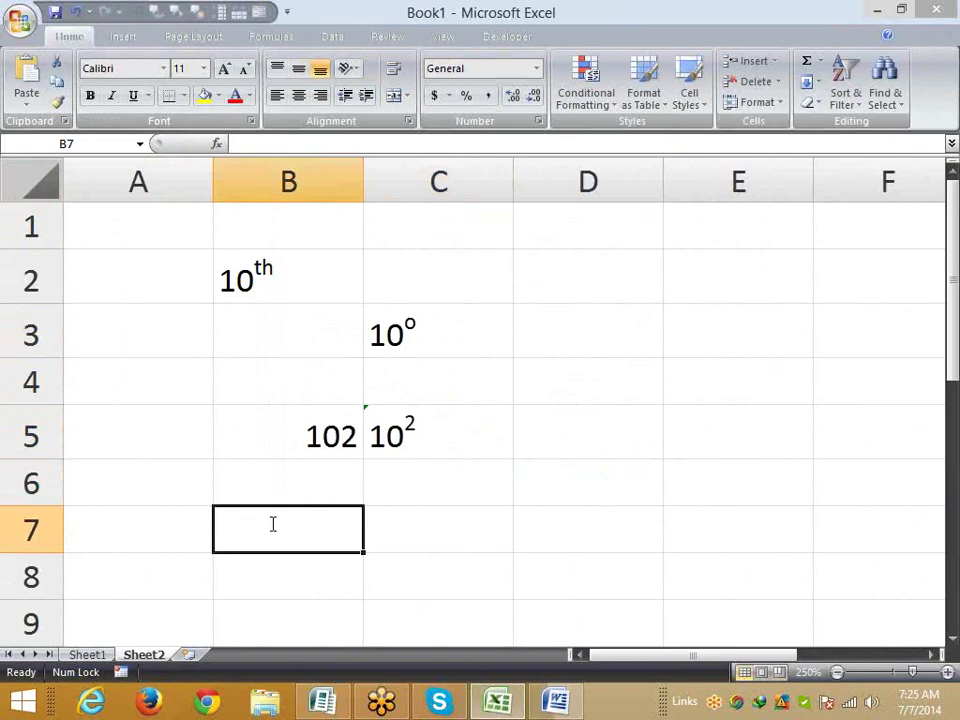
# Enter H2O in B7 and set the 2 as subscript so it reads H₂O.
pyautogui.write('H')
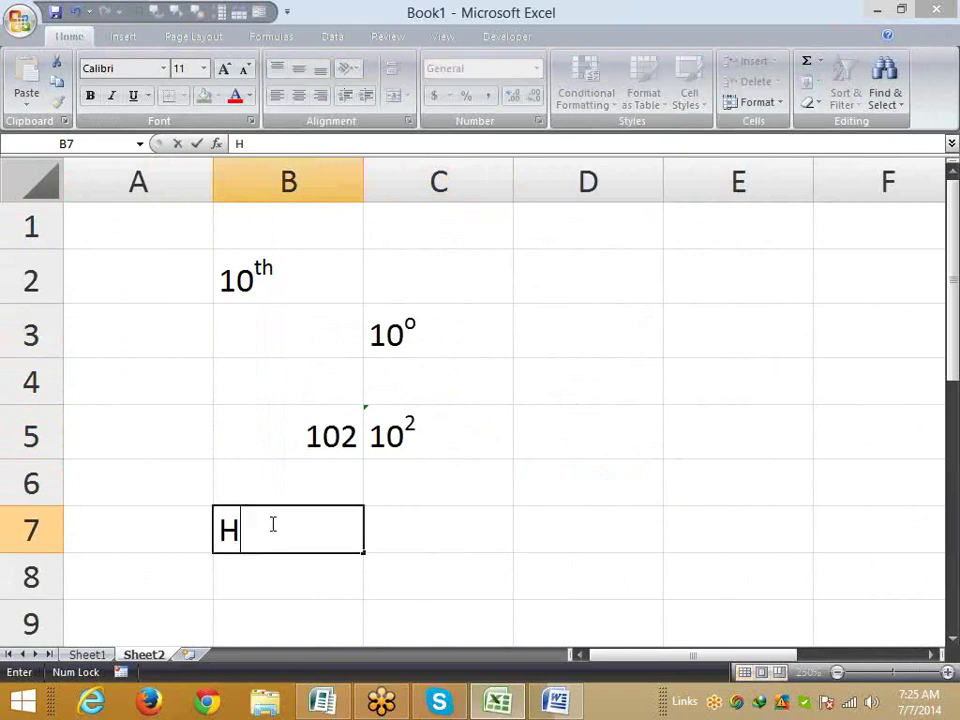
pyautogui.write('2O')
pyautogui.hotkey('ctrl', 'Return')
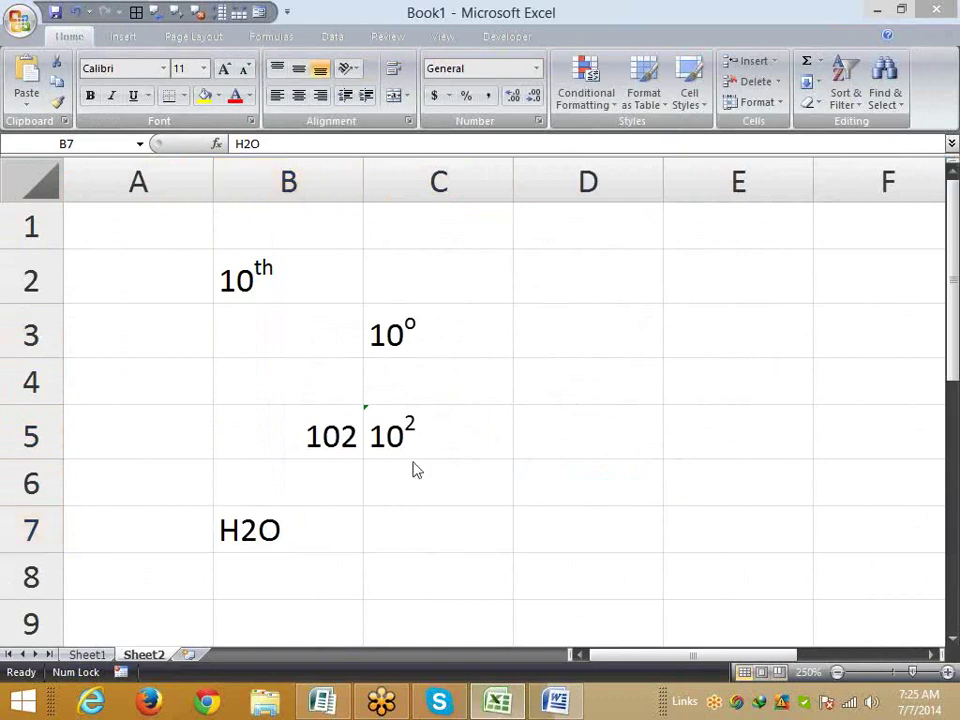
pyautogui.doubleClick(240, 530)
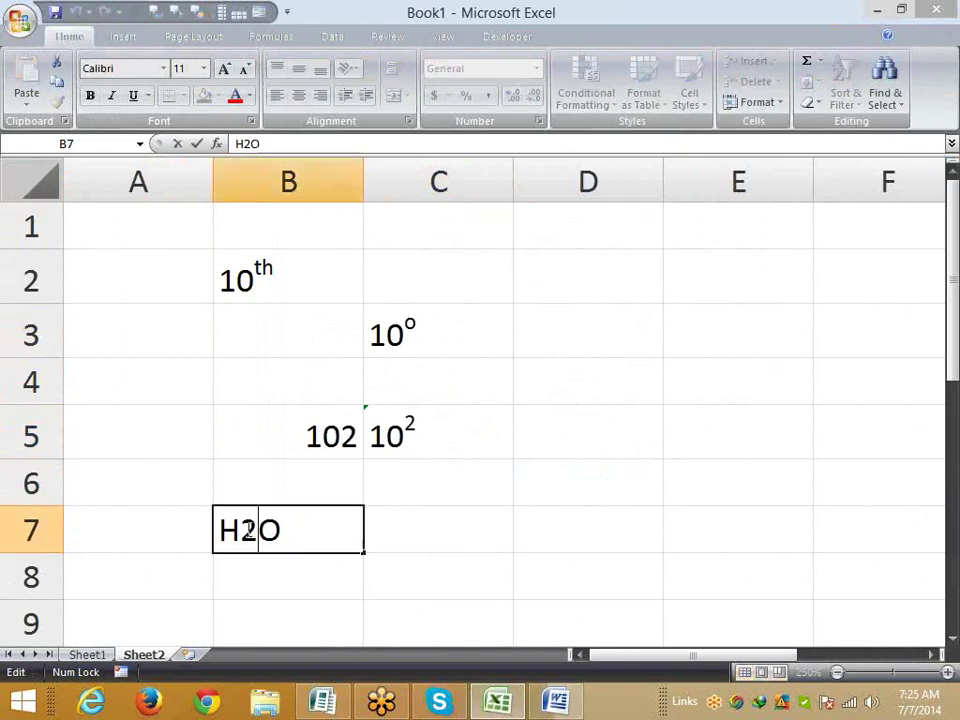
pyautogui.moveTo(240, 530); pyautogui.dragTo(257, 530)
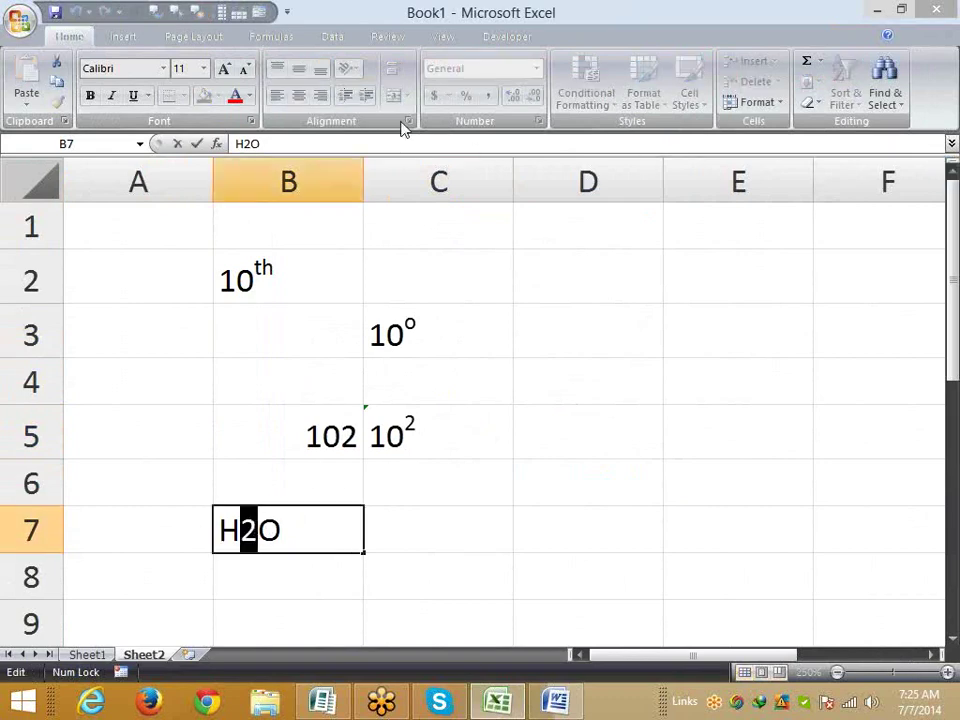
pyautogui.hotkey('ctrl', '1')
pyautogui.click(290, 330)
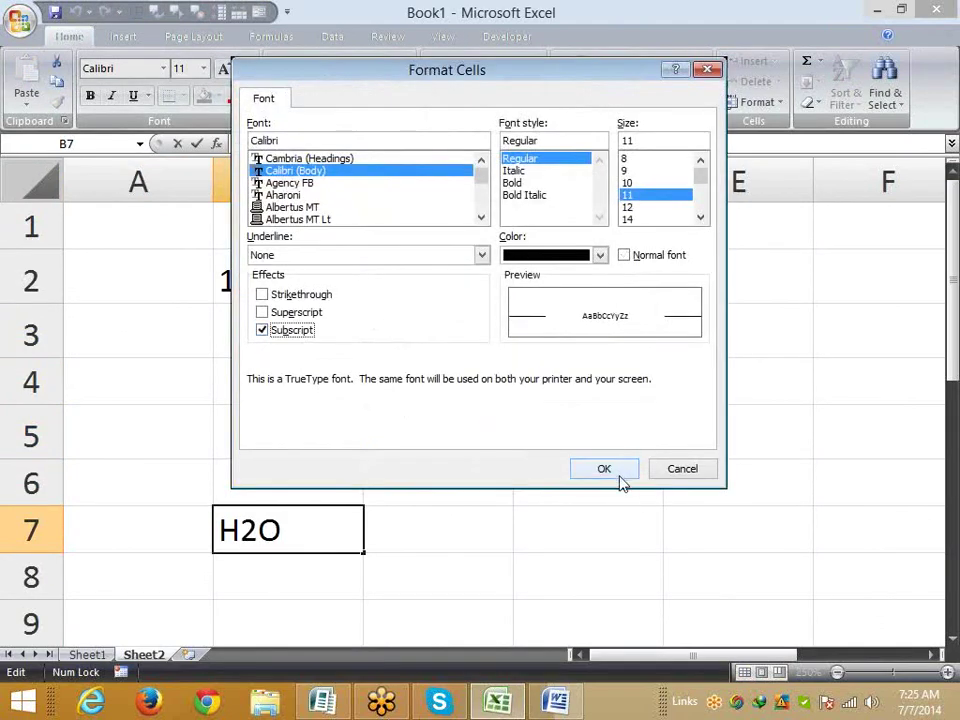
pyautogui.click(618, 476)
pyautogui.click(484, 516)
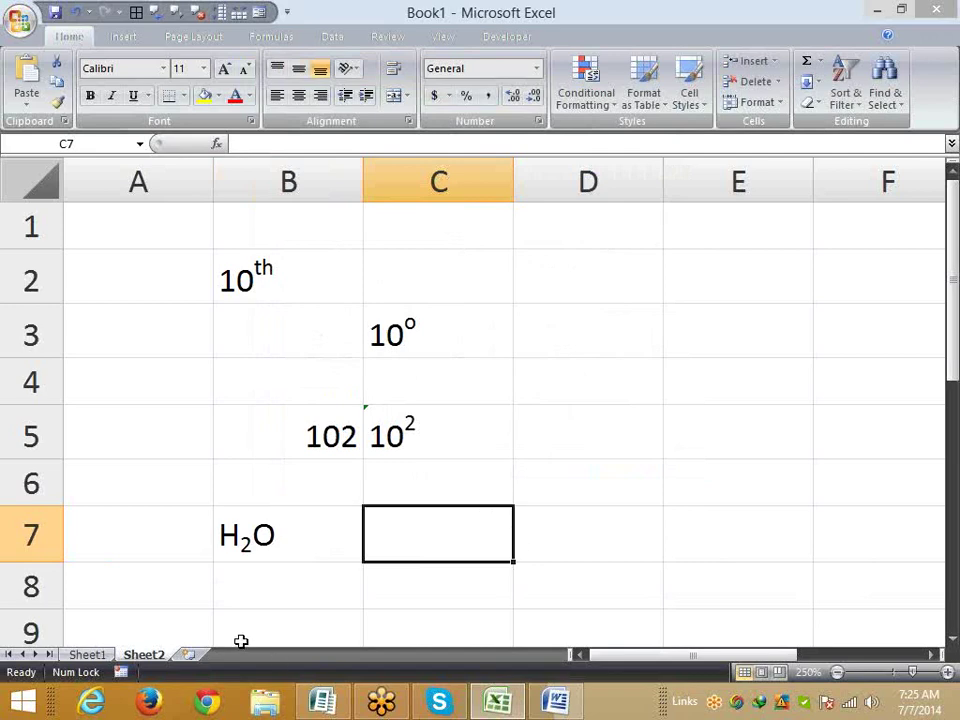
# Zoom the sheet out so rows 1–21 and columns A–M are visible.
pyautogui.keyDown('ctrl'); pyautogui.scroll(-5, 241, 641); pyautogui.keyUp('ctrl')
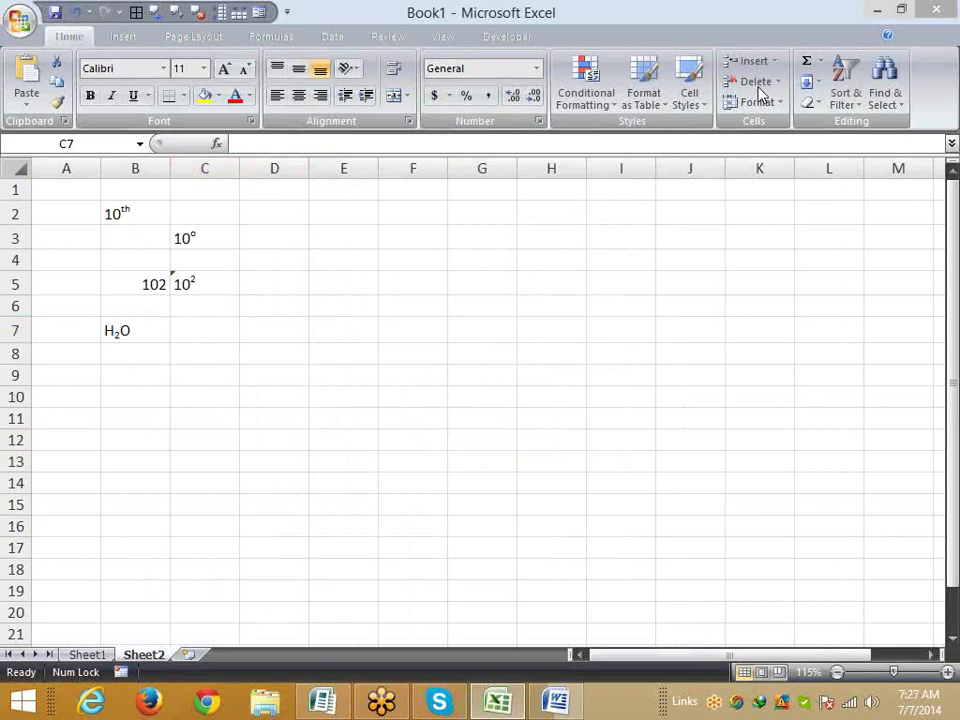
# Enter a person's full name in cell E1.
pyautogui.click(335, 188)
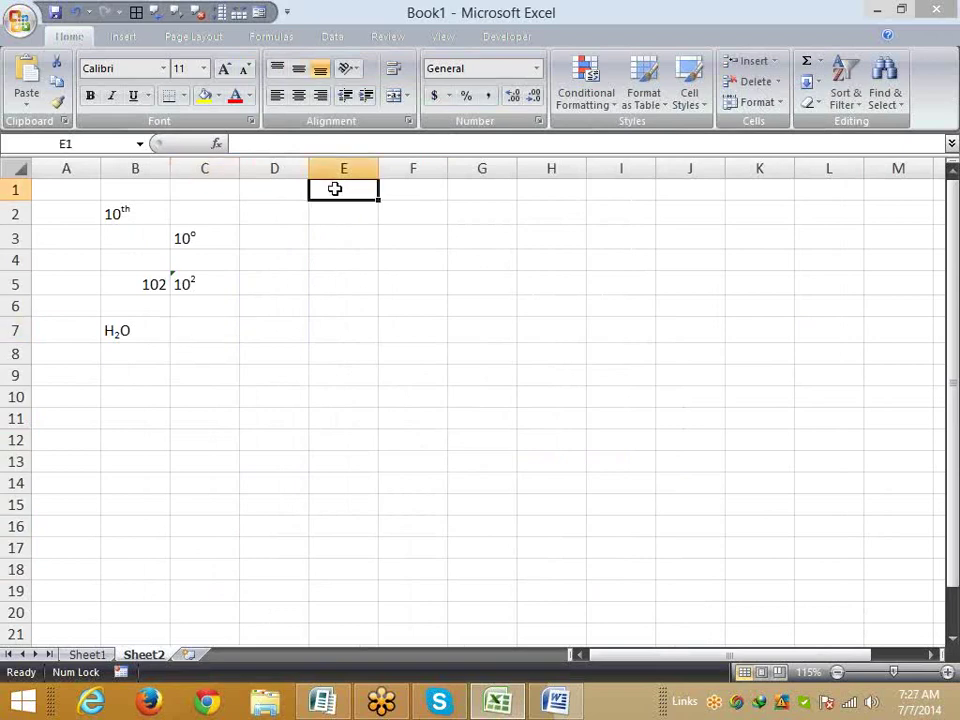
pyautogui.write('Sujeet')
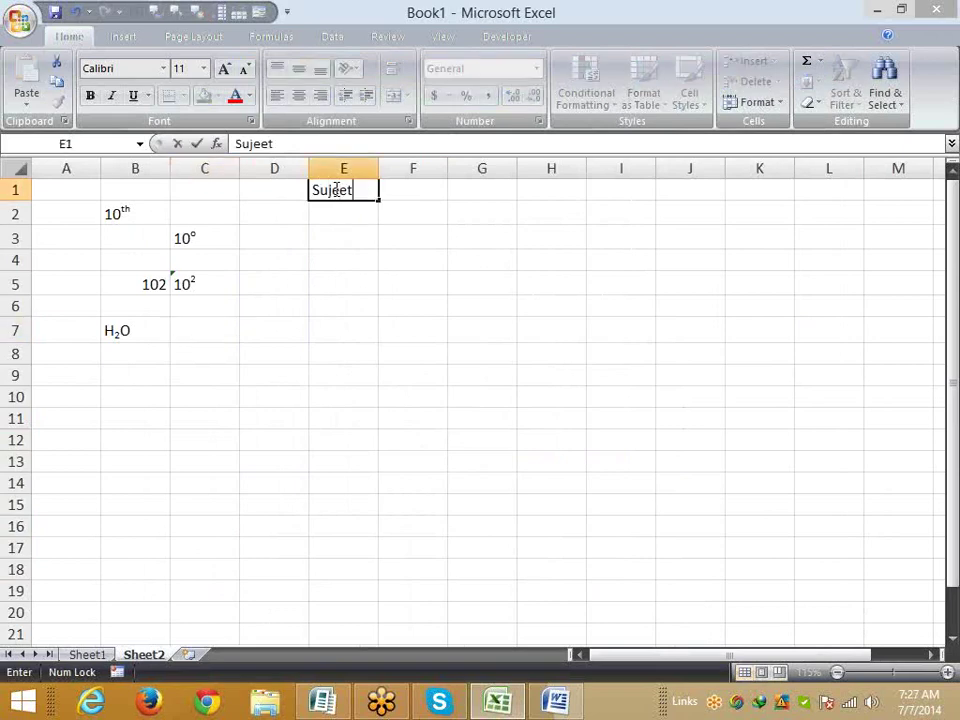
pyautogui.write(' Kum')
pyautogui.write('ar')
pyautogui.press('Return')
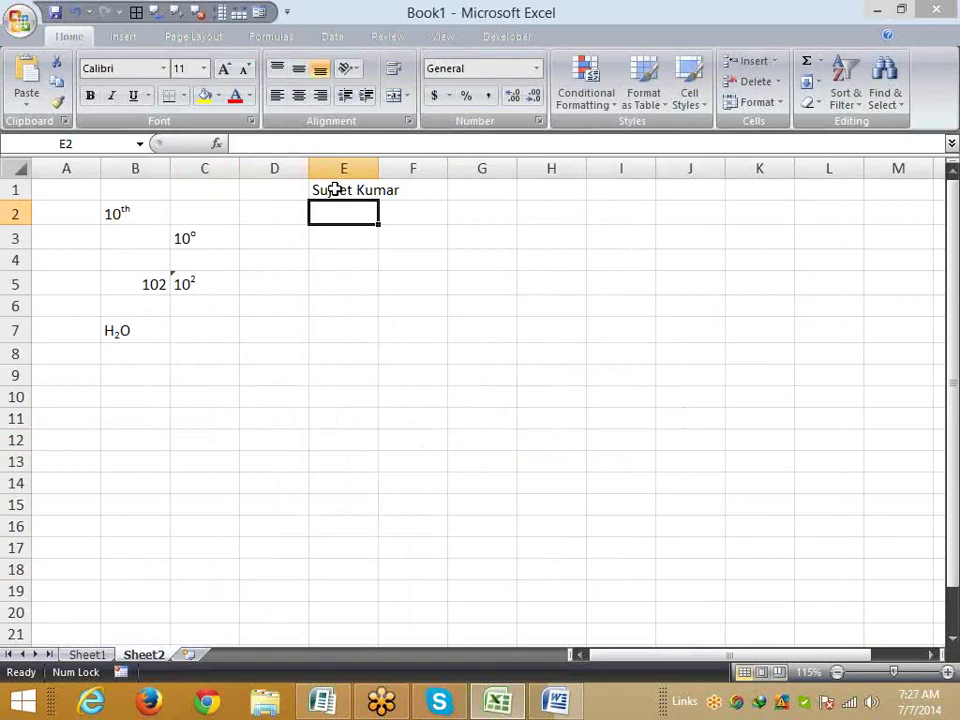
# Put 1 in F1 to show the name getting cut off, then clear F1 again.
pyautogui.click(334, 190)
pyautogui.press('Tab')
pyautogui.write('1')
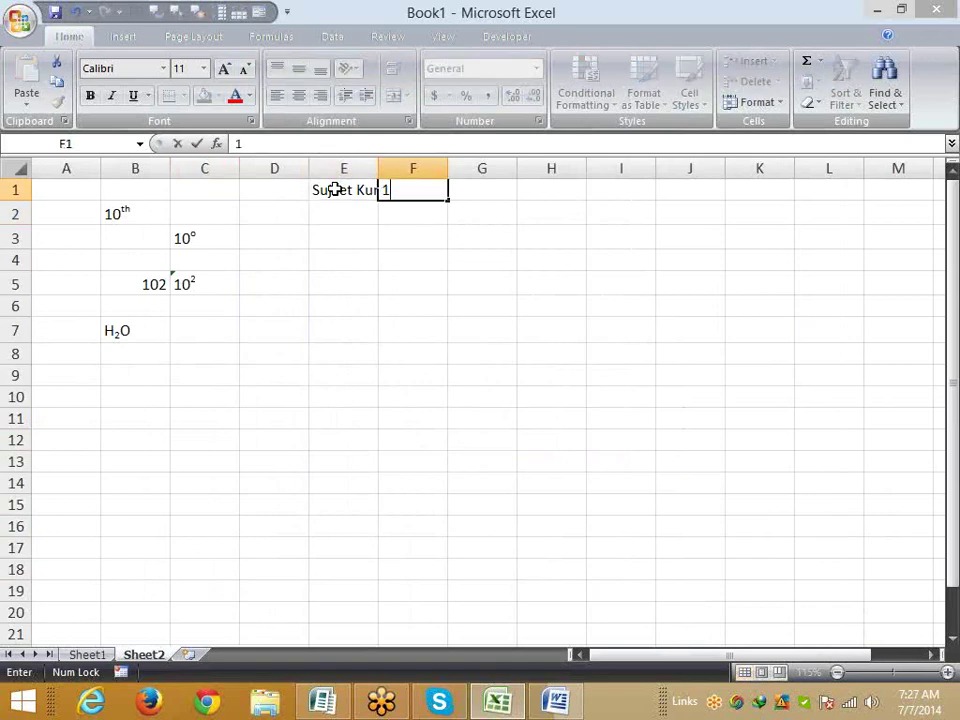
pyautogui.press('BackSpace')
pyautogui.press('Return')
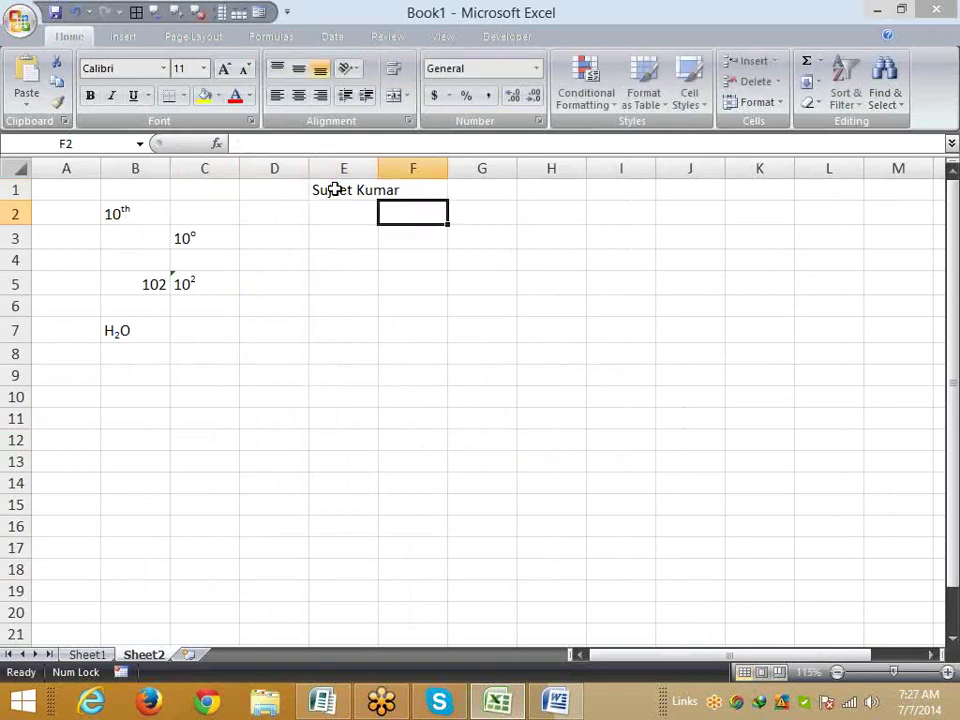
pyautogui.press('Up')
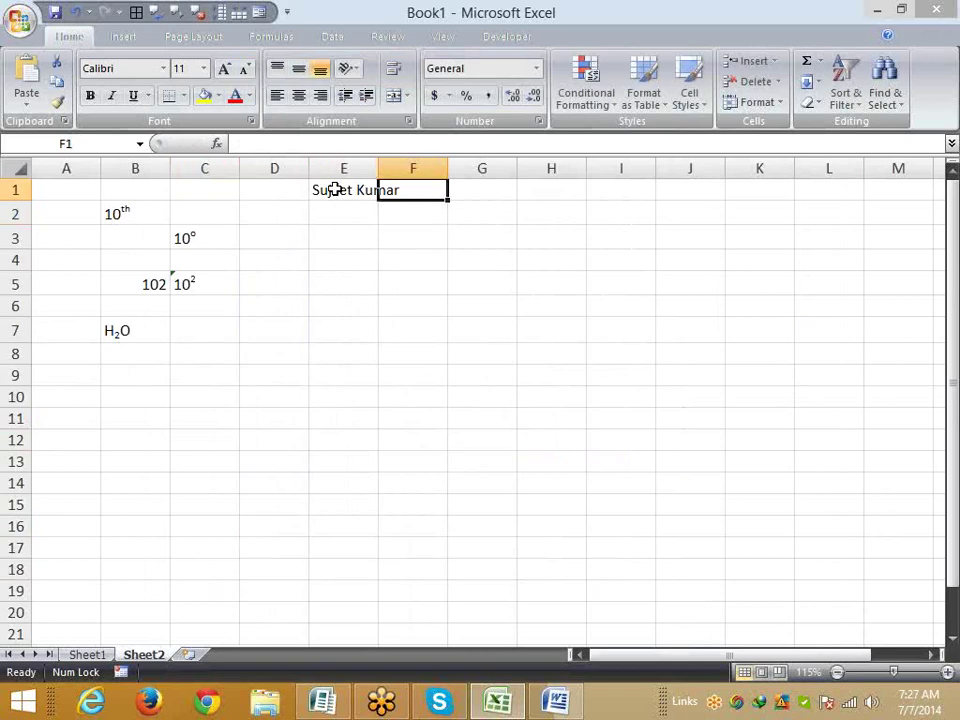
pyautogui.write('1')
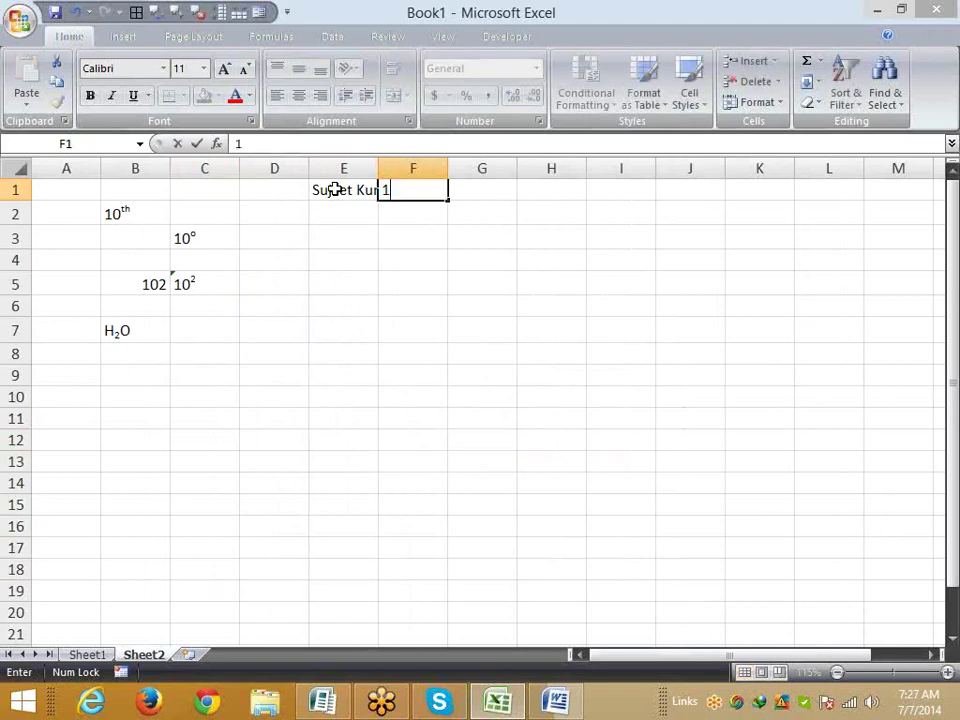
pyautogui.press('Return')
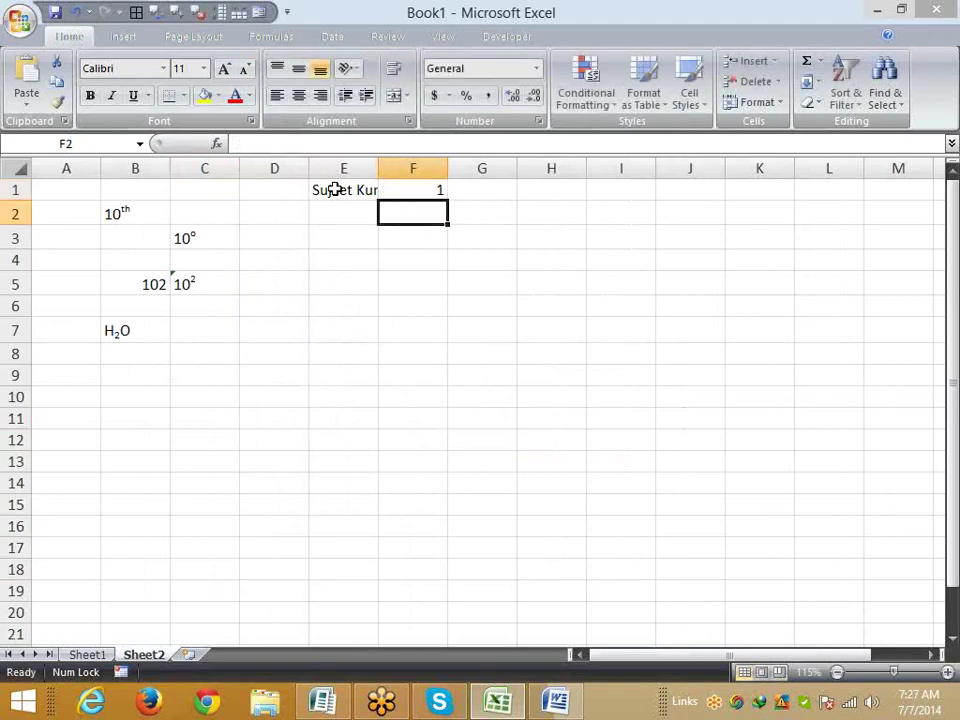
pyautogui.press('Up')
pyautogui.press('Left')
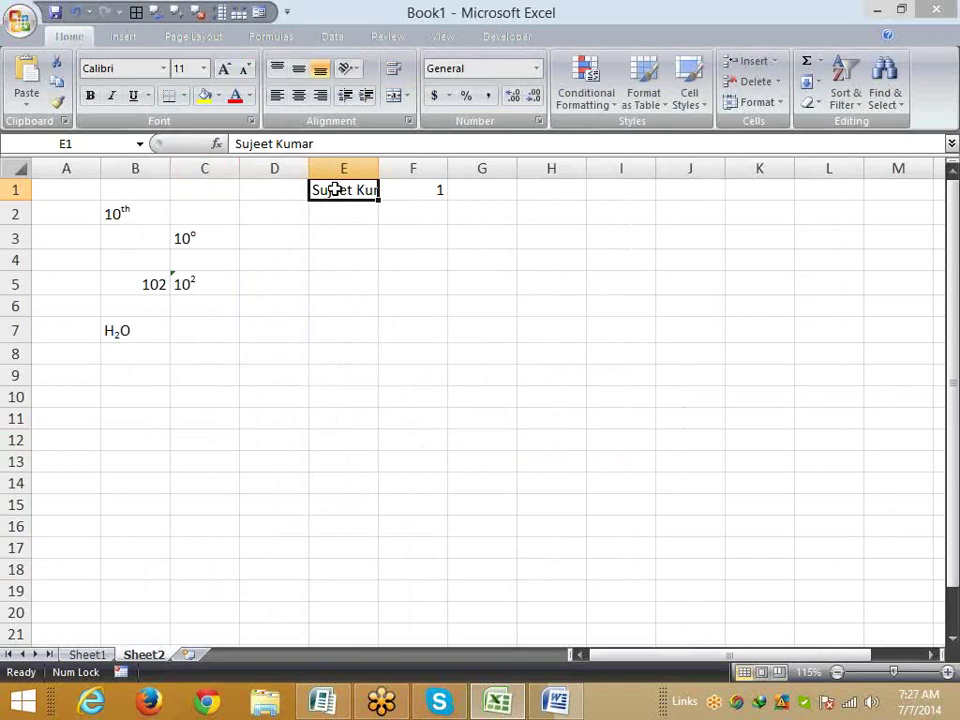
pyautogui.press('Right')
pyautogui.press('Delete')
# AutoFit column E to the name, then undo the widening.
pyautogui.press('Down')
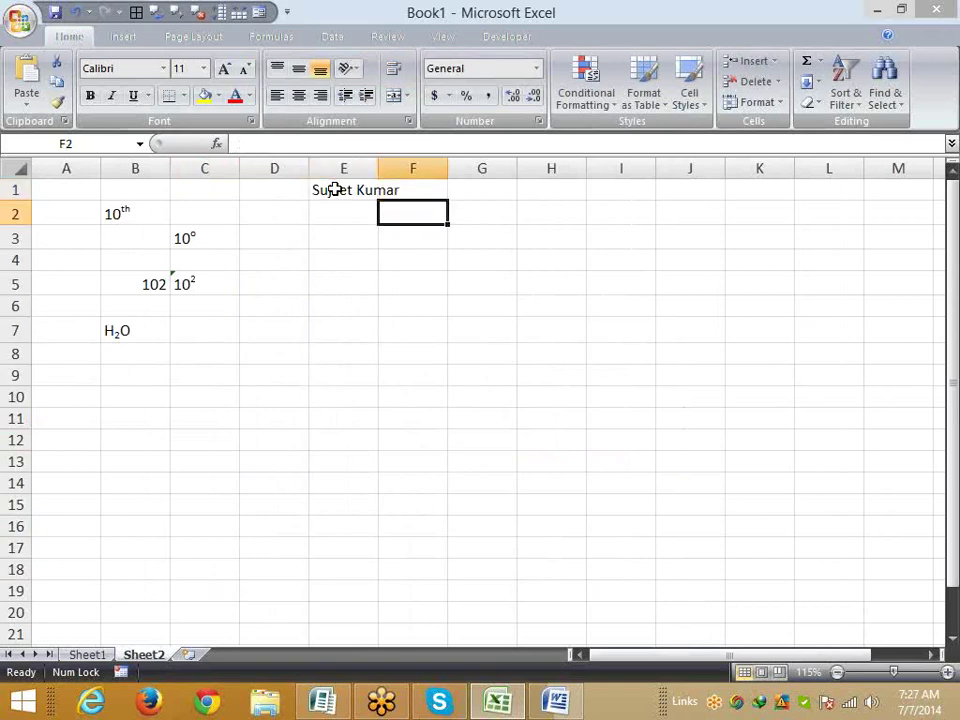
pyautogui.press('Left')
pyautogui.press('Up')
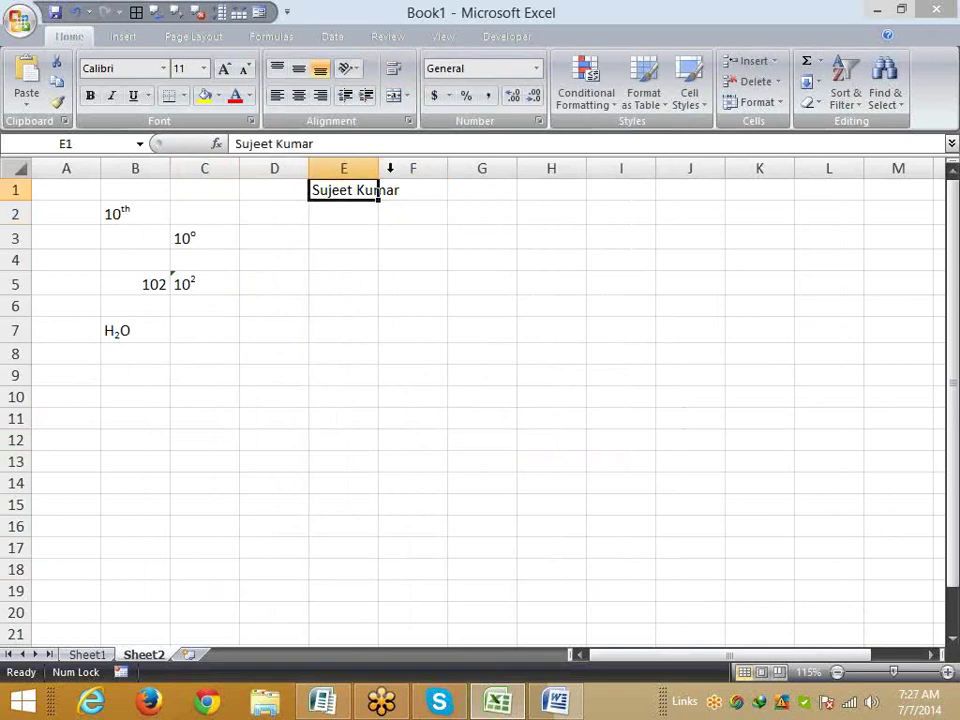
pyautogui.doubleClick(380, 166)
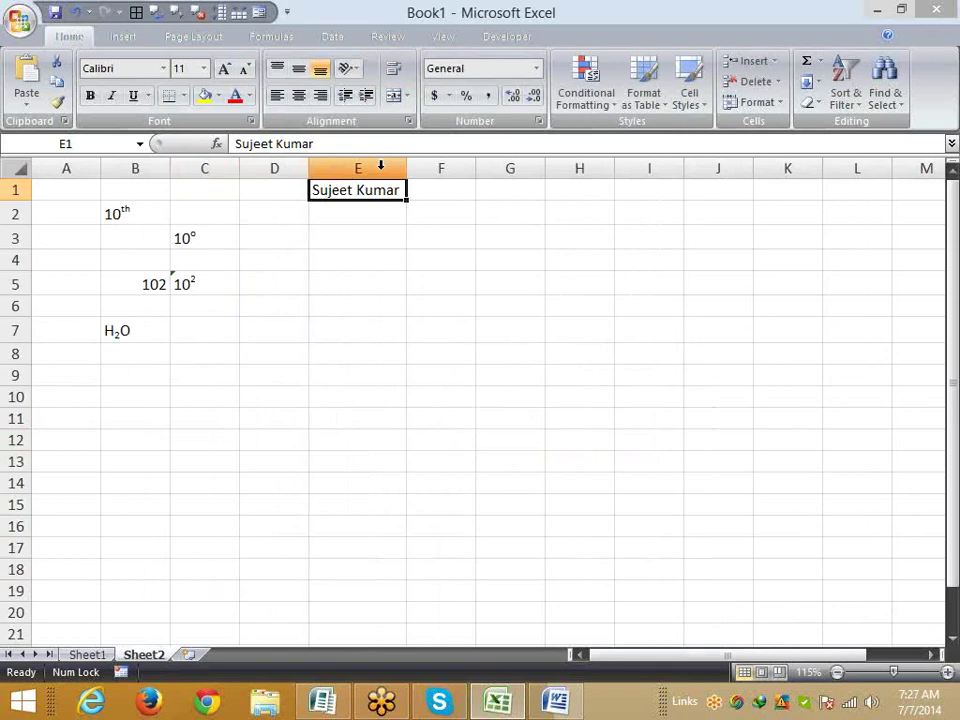
pyautogui.hotkey('ctrl', 'z')
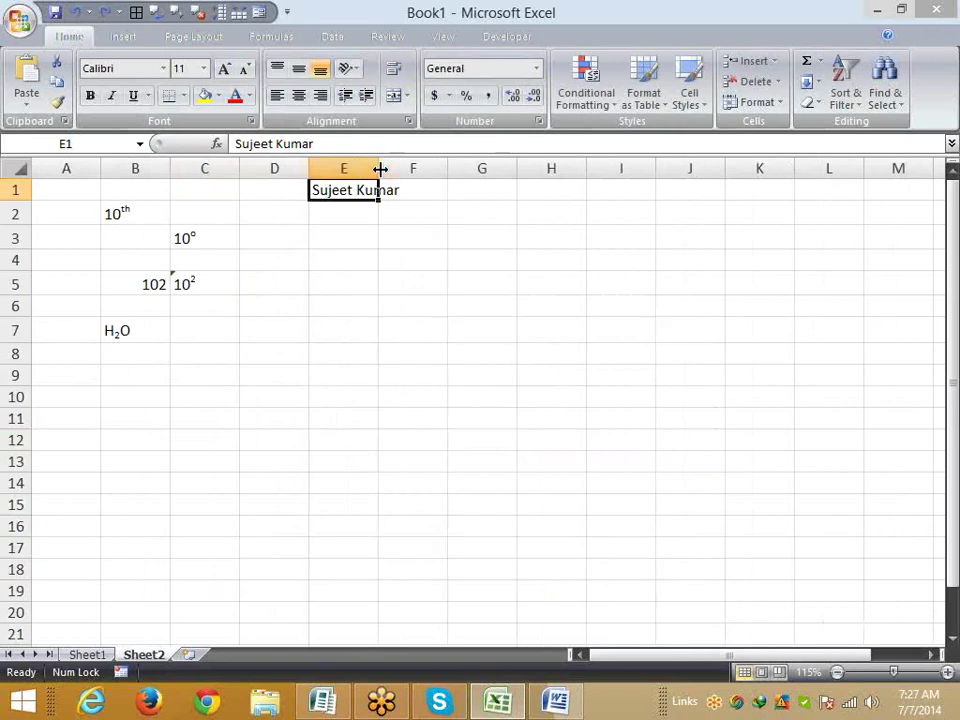
# Wrap the full name in E1 onto two lines, then move to cell E5.
pyautogui.click(394, 70)
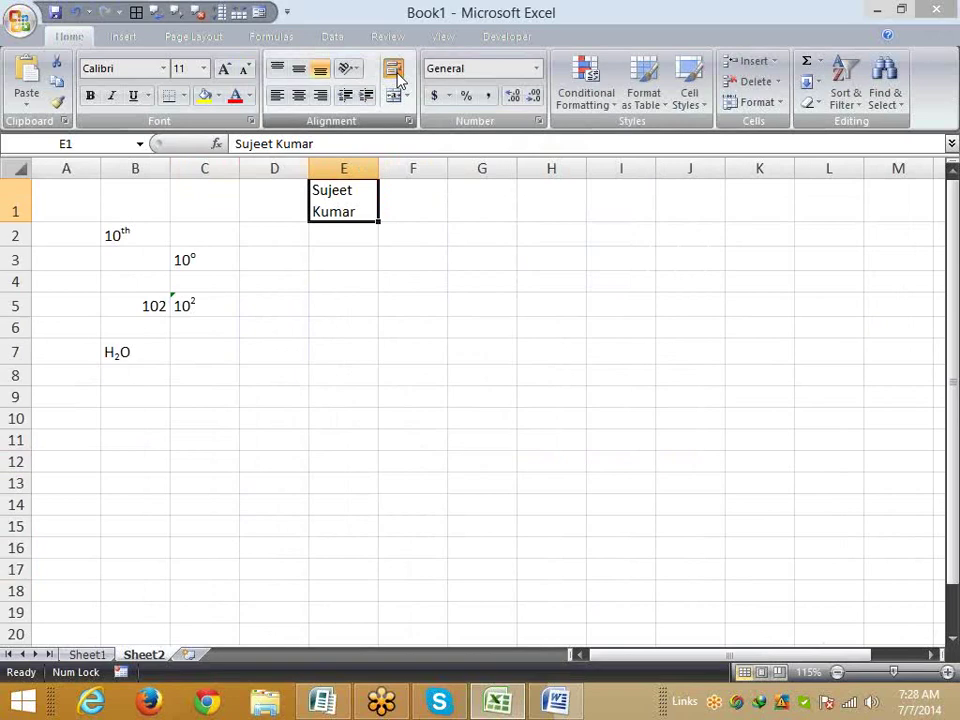
pyautogui.press('Down')
pyautogui.press('Down')
pyautogui.press('Down')
pyautogui.press('Up')
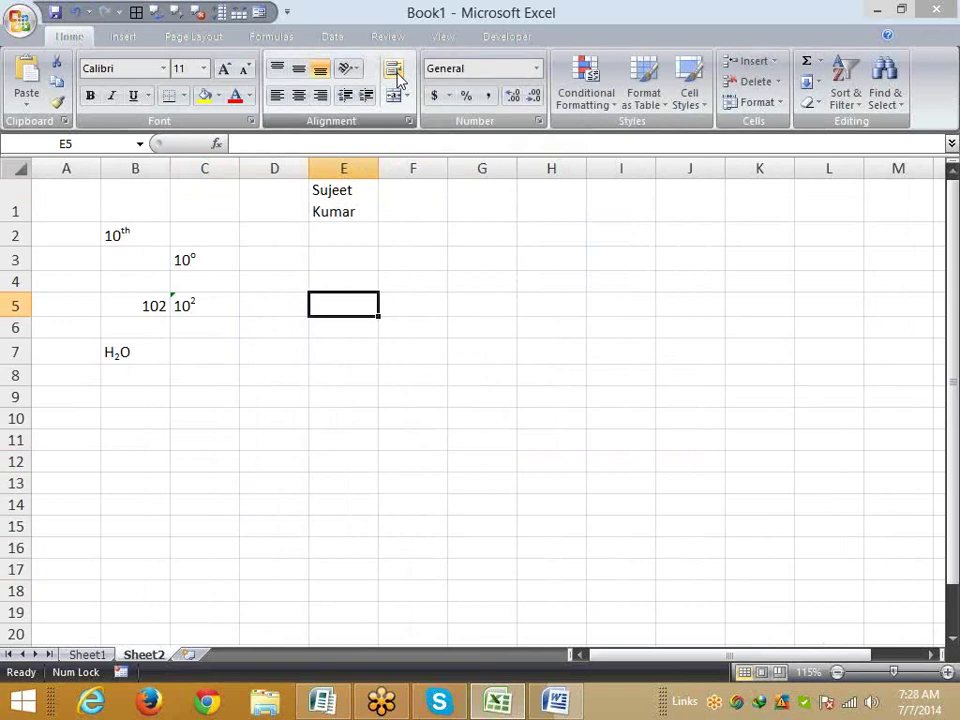
pyautogui.write('1')
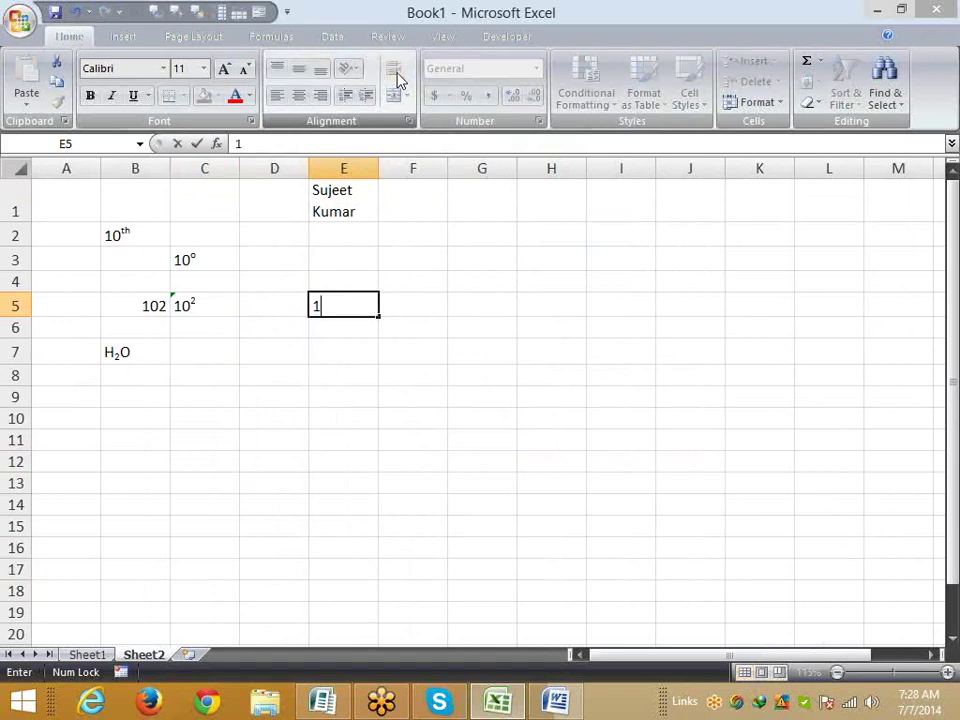
pyautogui.write('47')
pyautogui.hotkey('ctrl', '1')
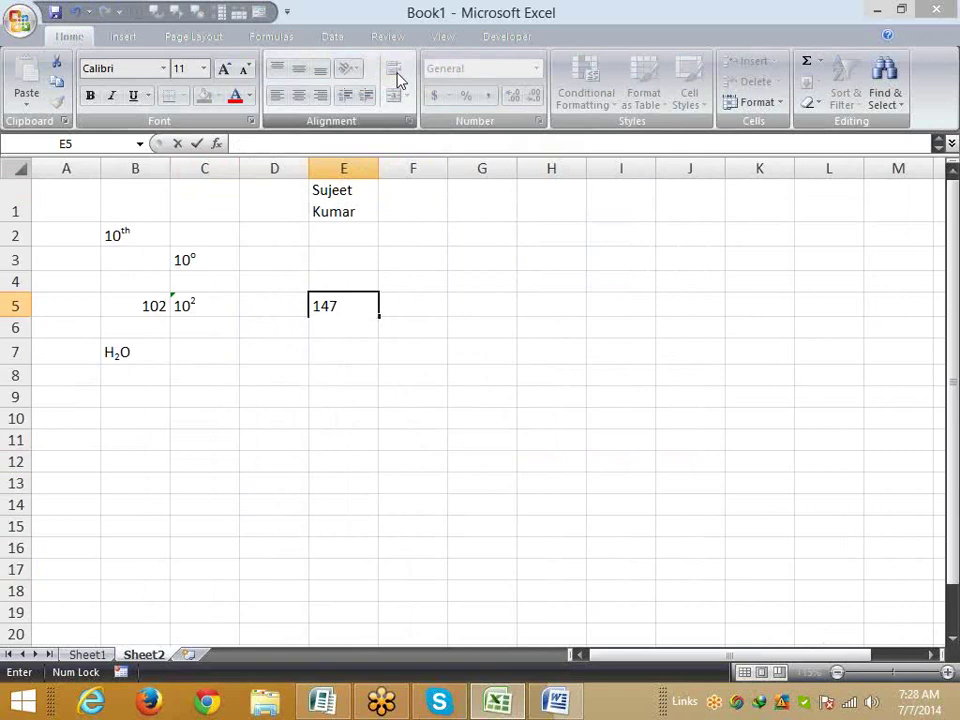
pyautogui.write('96')
pyautogui.write('3')
pyautogui.hotkey('alt', 'Return')
pyautogui.write('147')
pyautogui.press('Return')
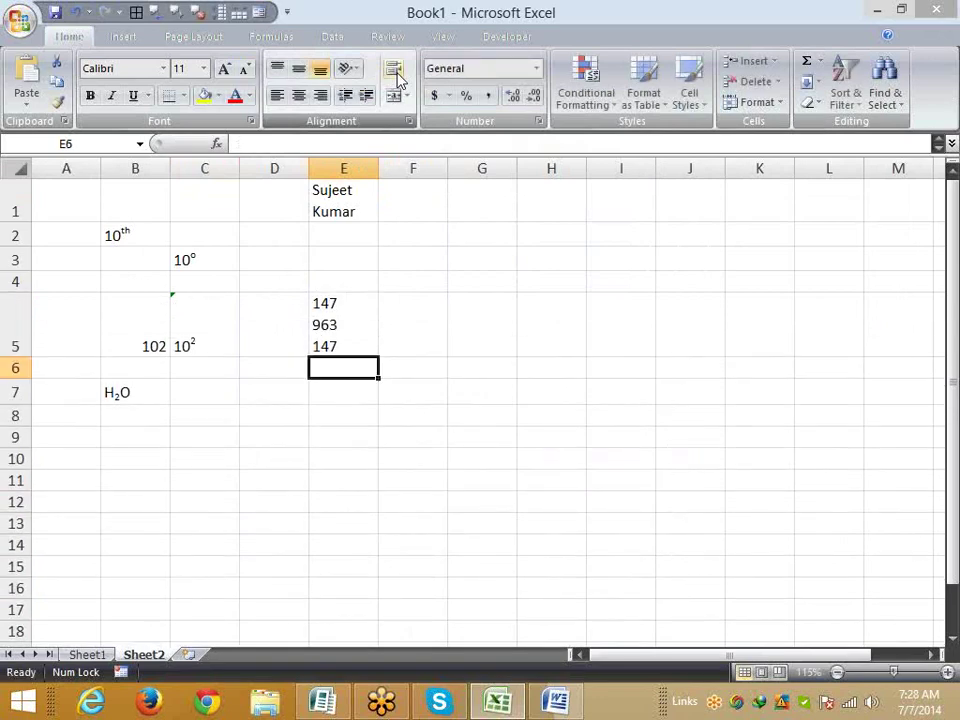
pyautogui.press('Up')
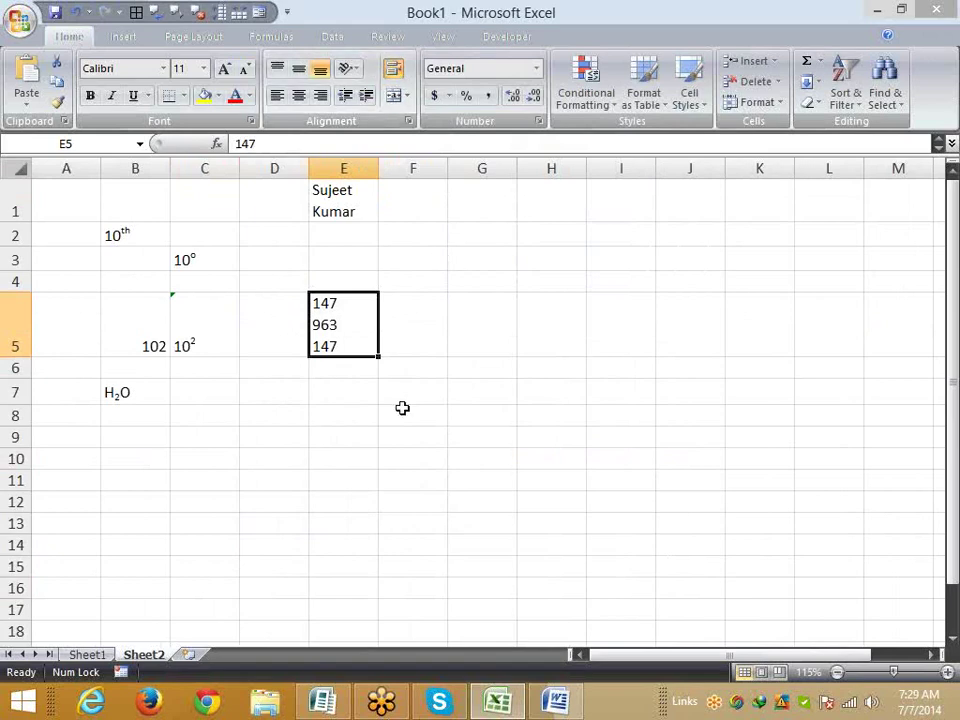
pyautogui.click(358, 386)
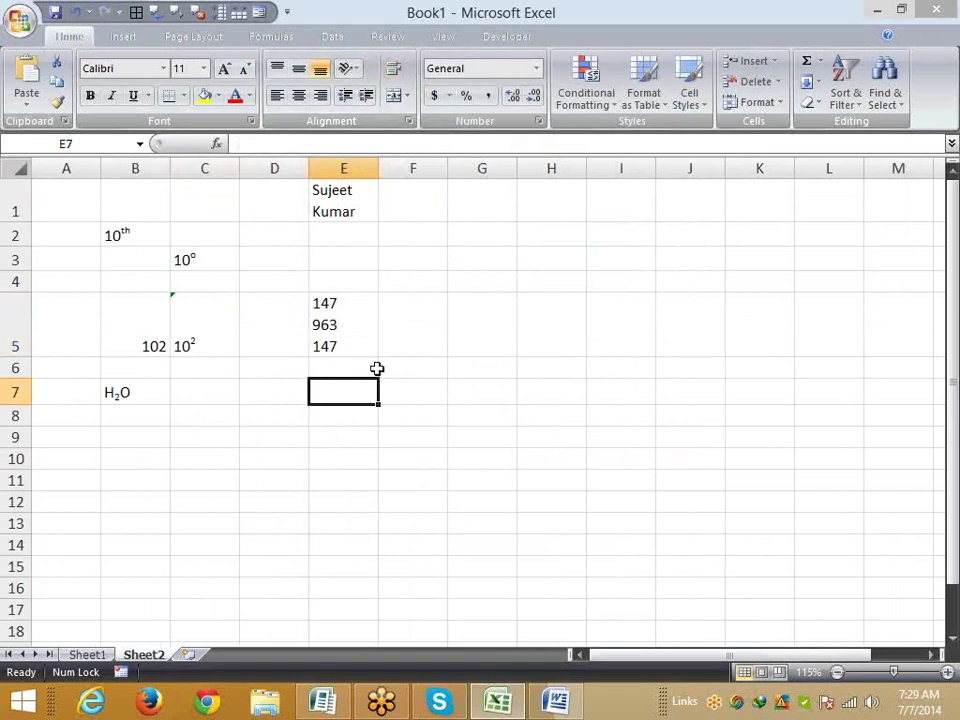
pyautogui.press('F2')
pyautogui.write('14')
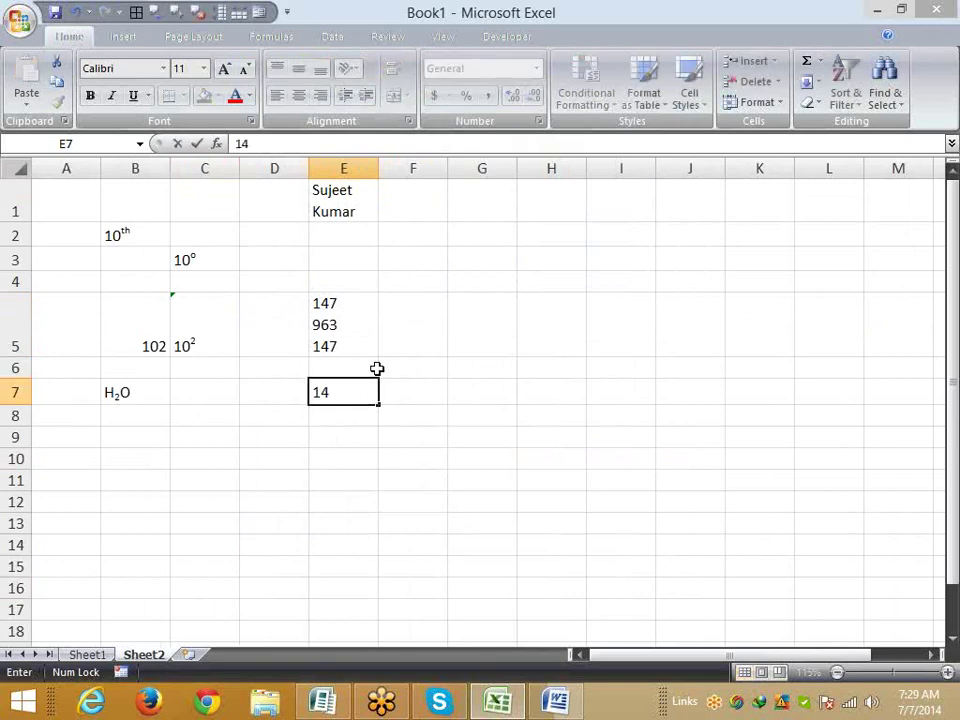
pyautogui.hotkey('ctrl', 'Return')
pyautogui.hotkey('alt', 'h')
pyautogui.press('w')
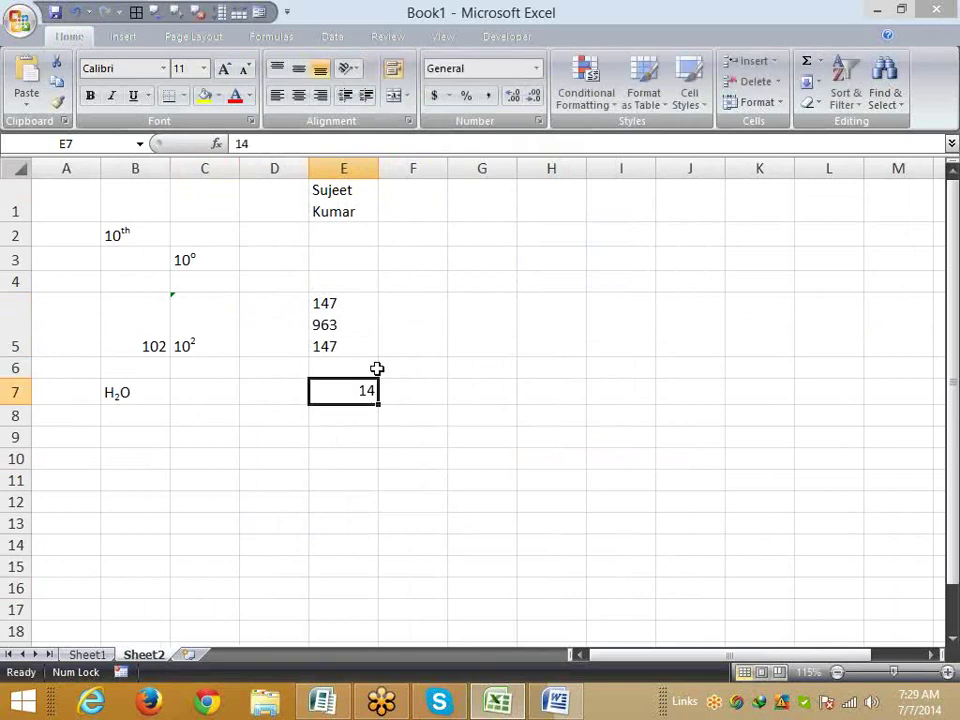
pyautogui.press('F2')
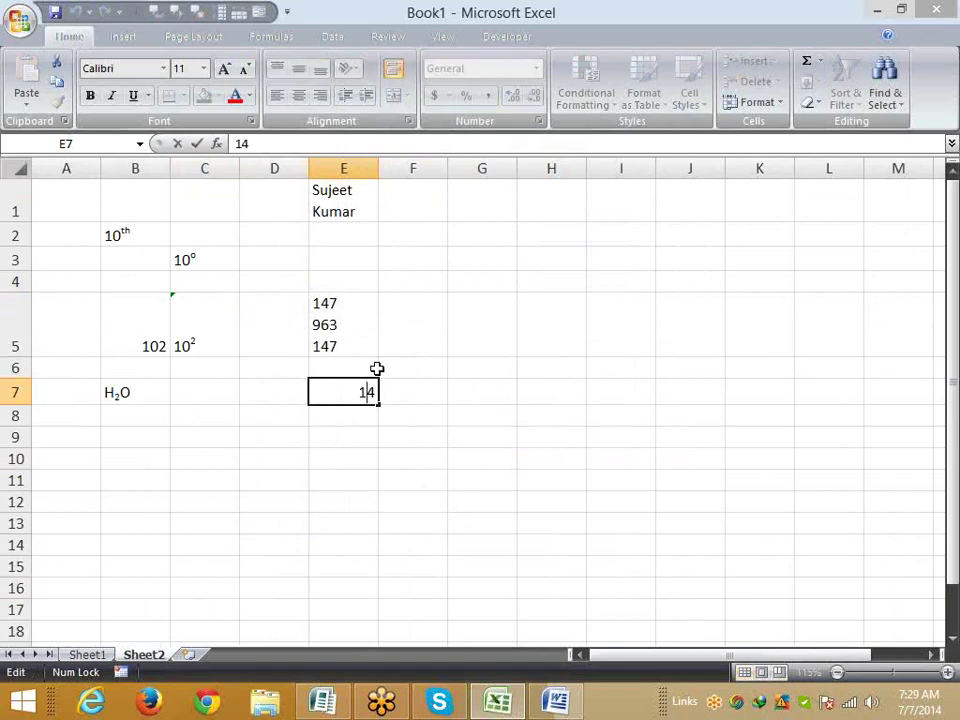
pyautogui.press('alt')
pyautogui.hotkey('alt', 'Return')
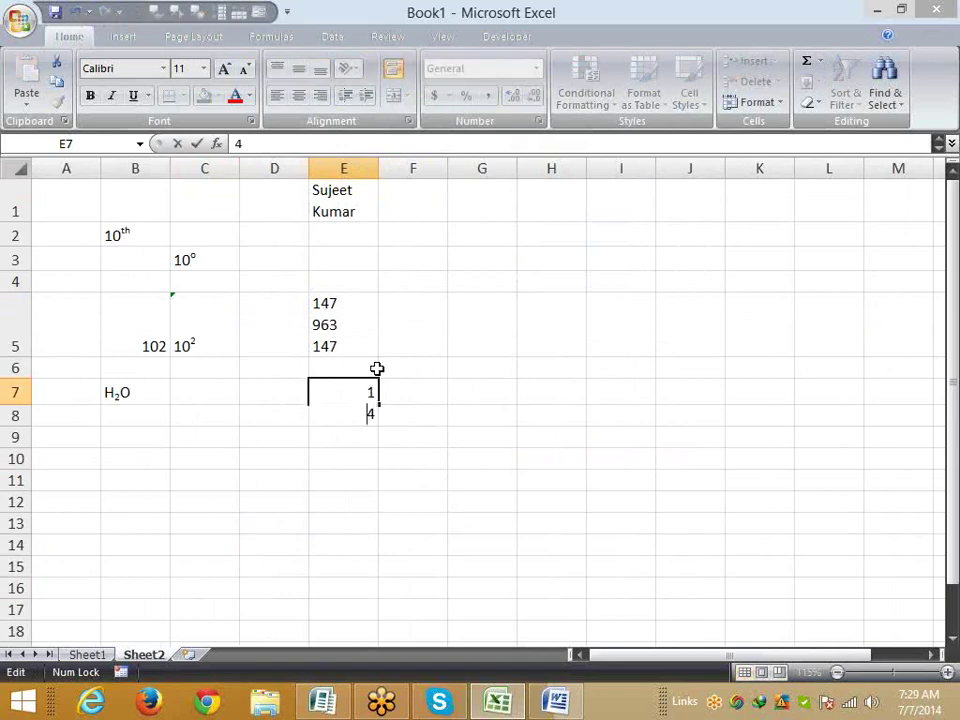
pyautogui.press('Escape')
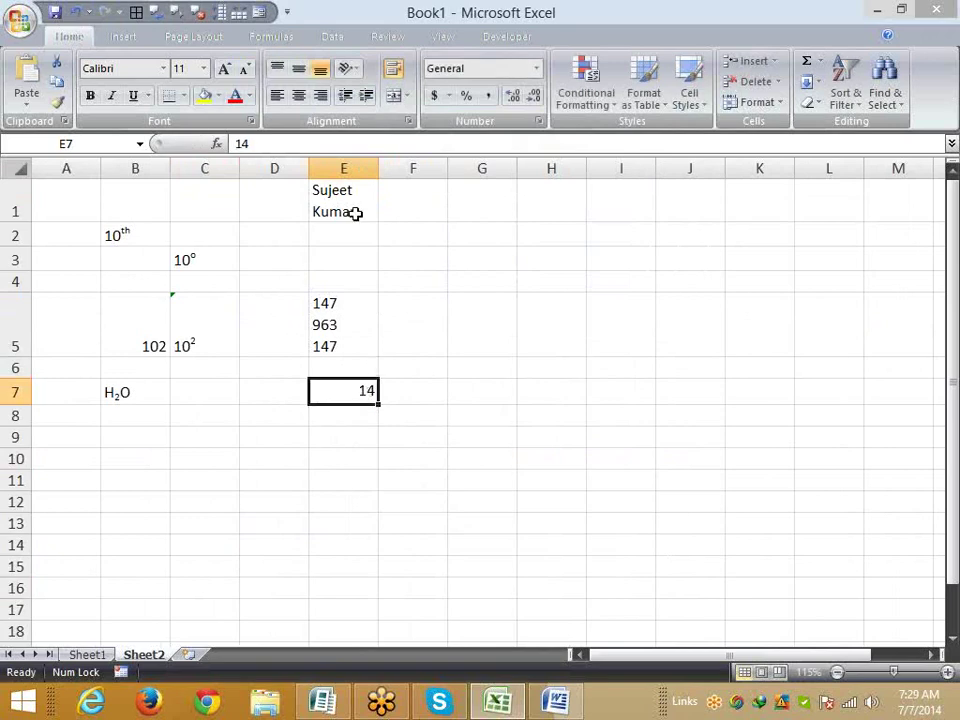
pyautogui.moveTo(326, 302); pyautogui.dragTo(343, 393)
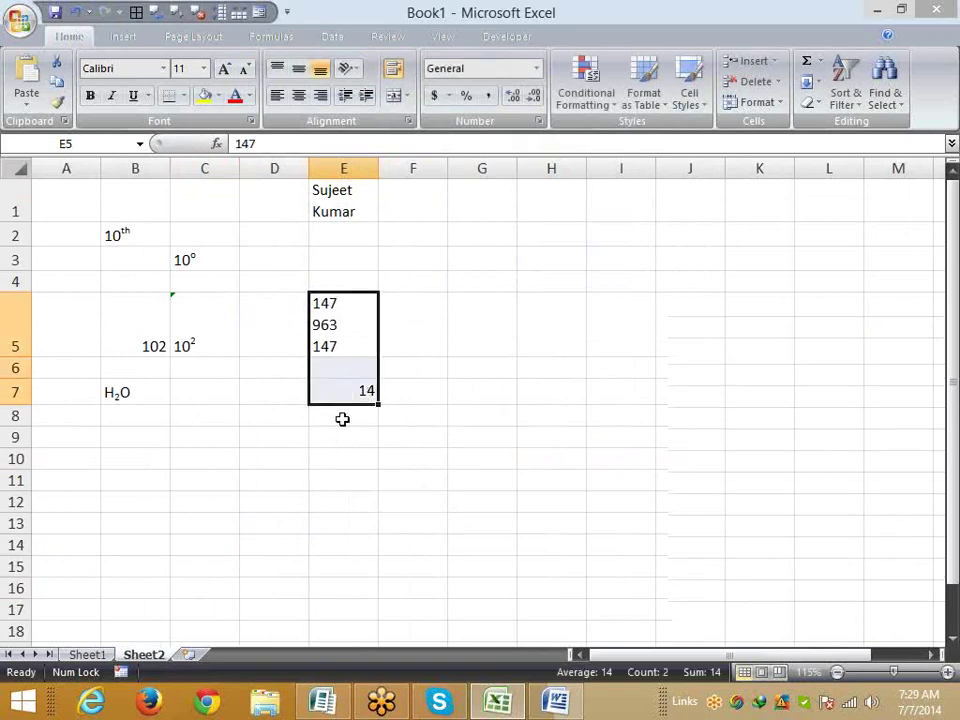
pyautogui.press('Delete')
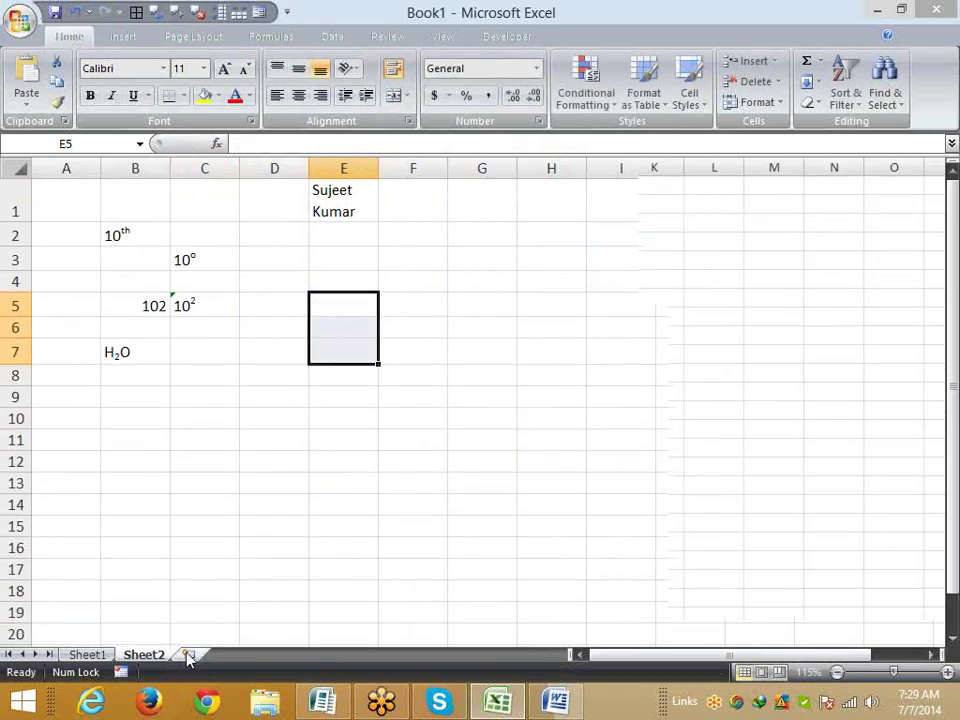
# Add a new Sheet3 and enter a person's full name in cell B7.
pyautogui.click(186, 655)
pyautogui.click(116, 304)
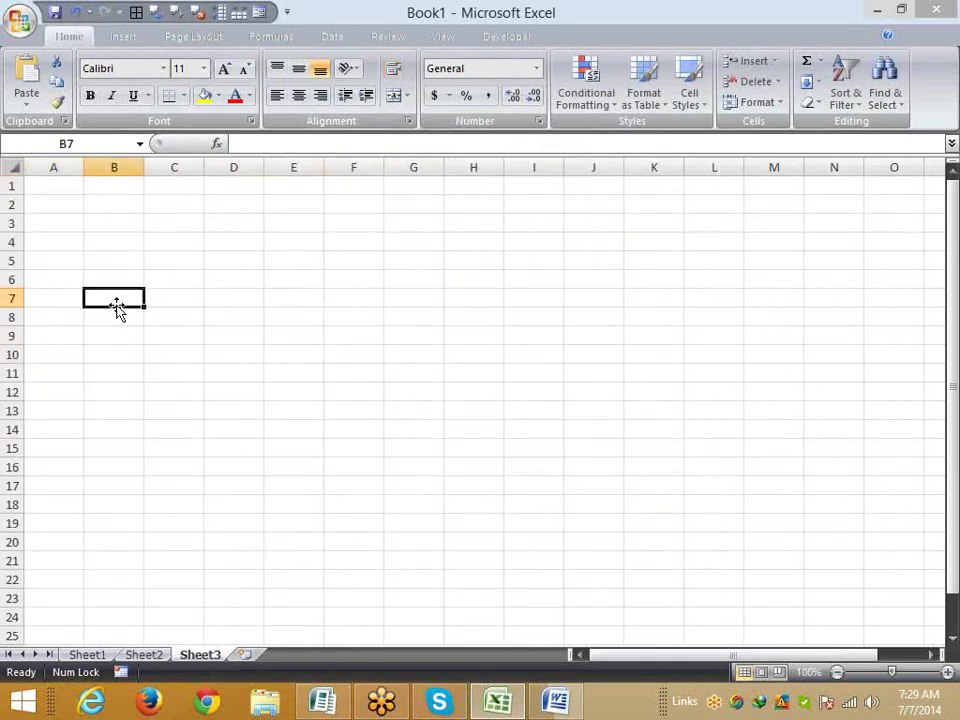
pyautogui.write('Sujeet ')
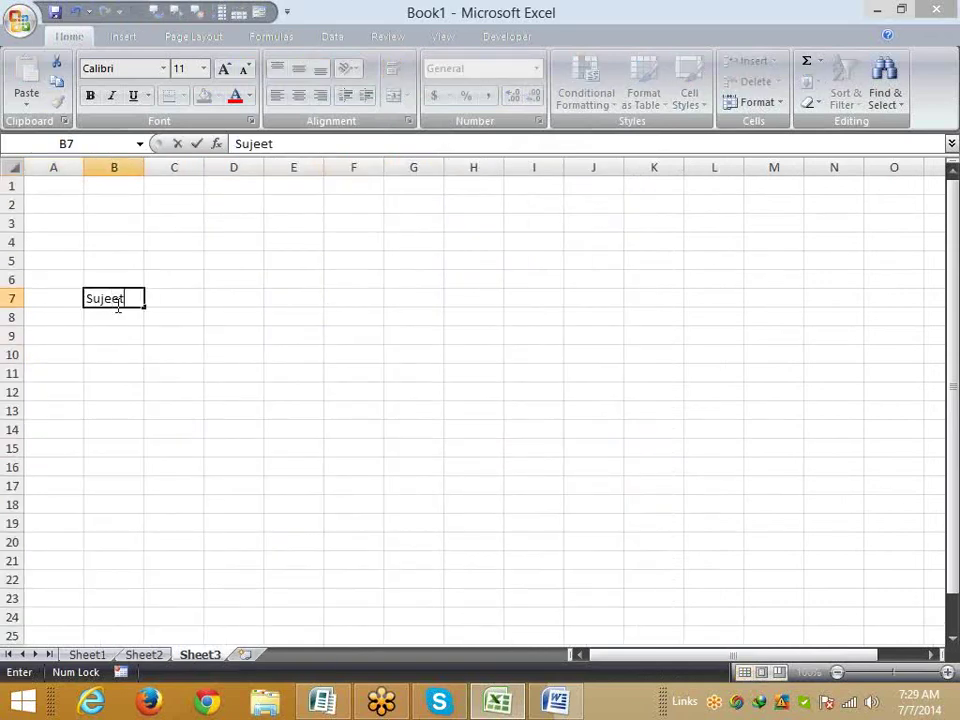
pyautogui.write('Kumar')
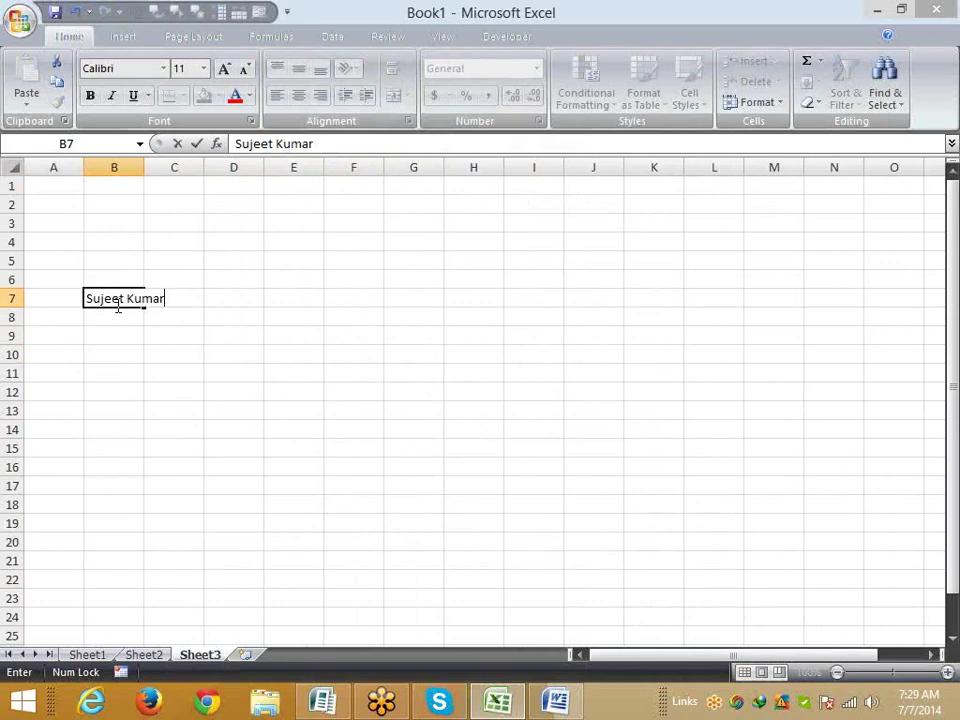
pyautogui.press('Return')
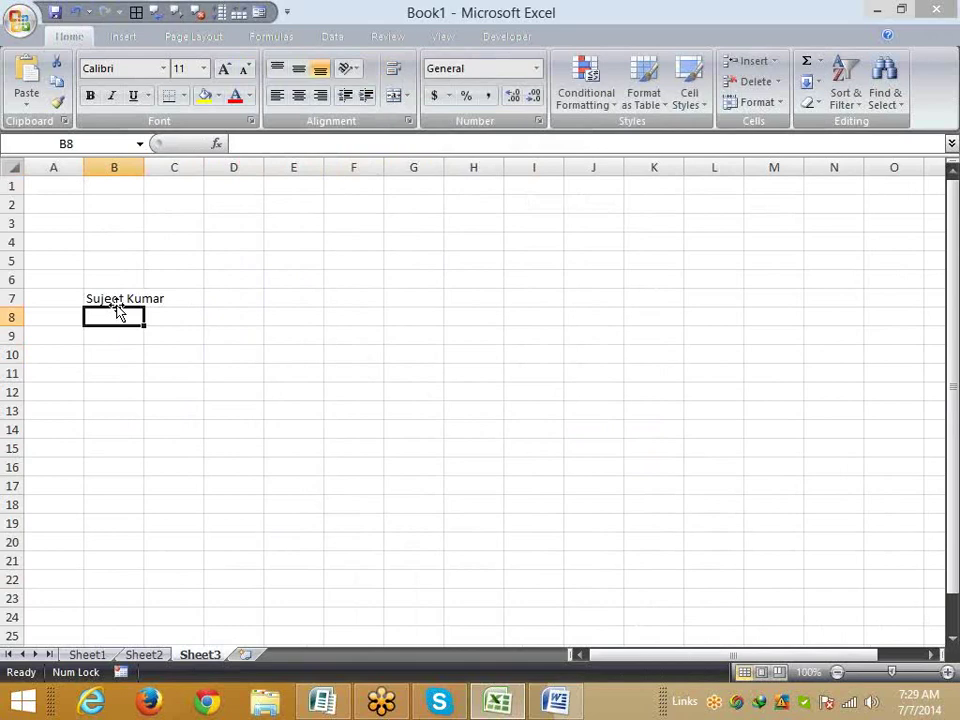
pyautogui.click(117, 300)
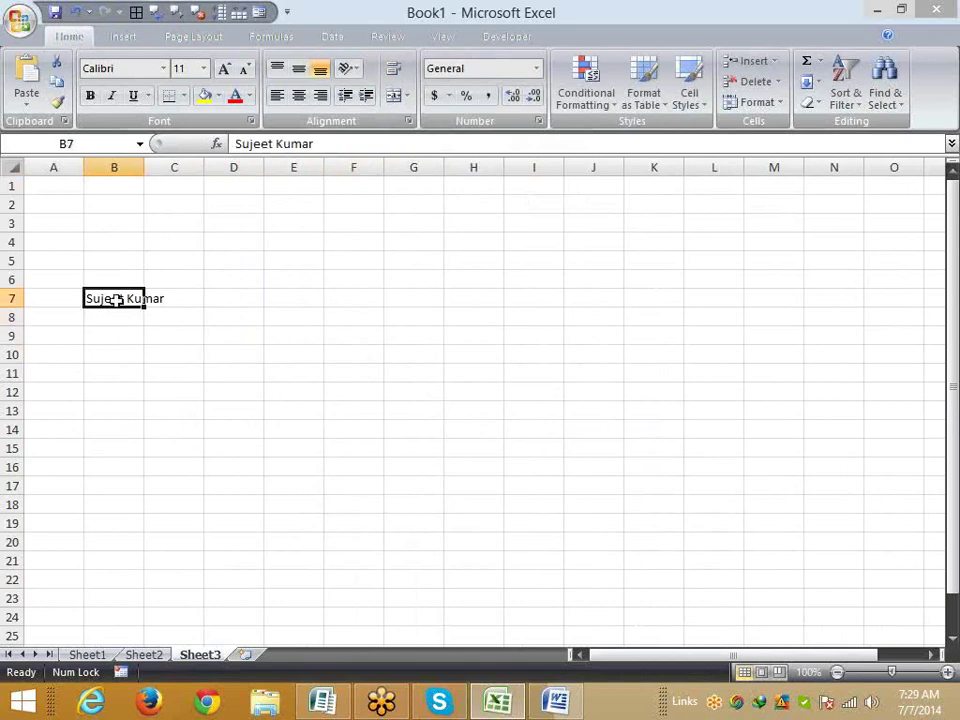
pyautogui.doubleClick(117, 300)
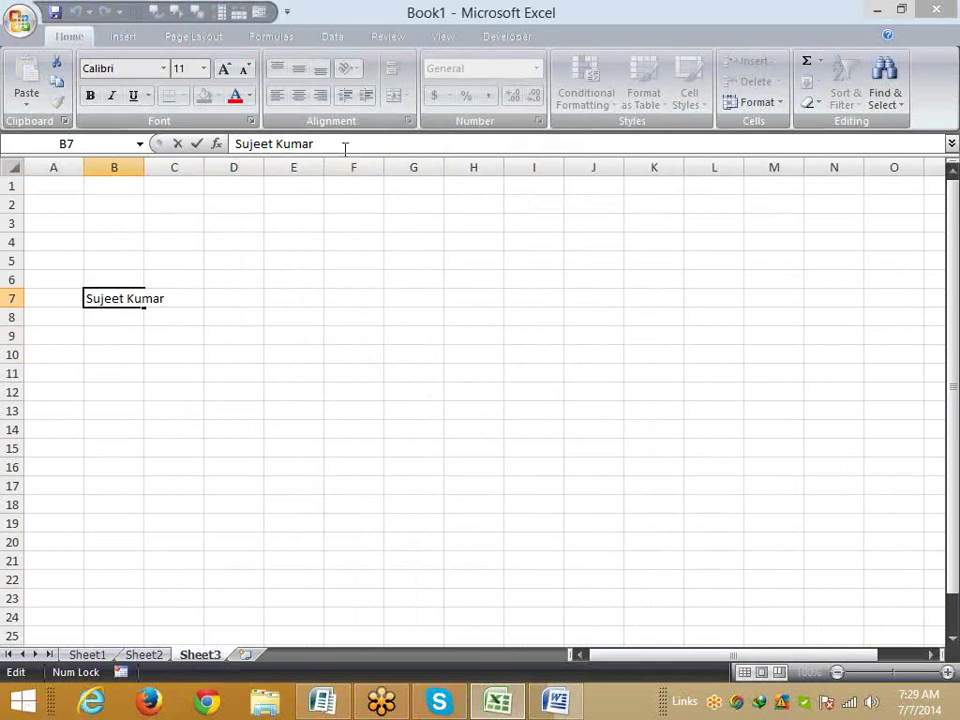
pyautogui.press('Escape')
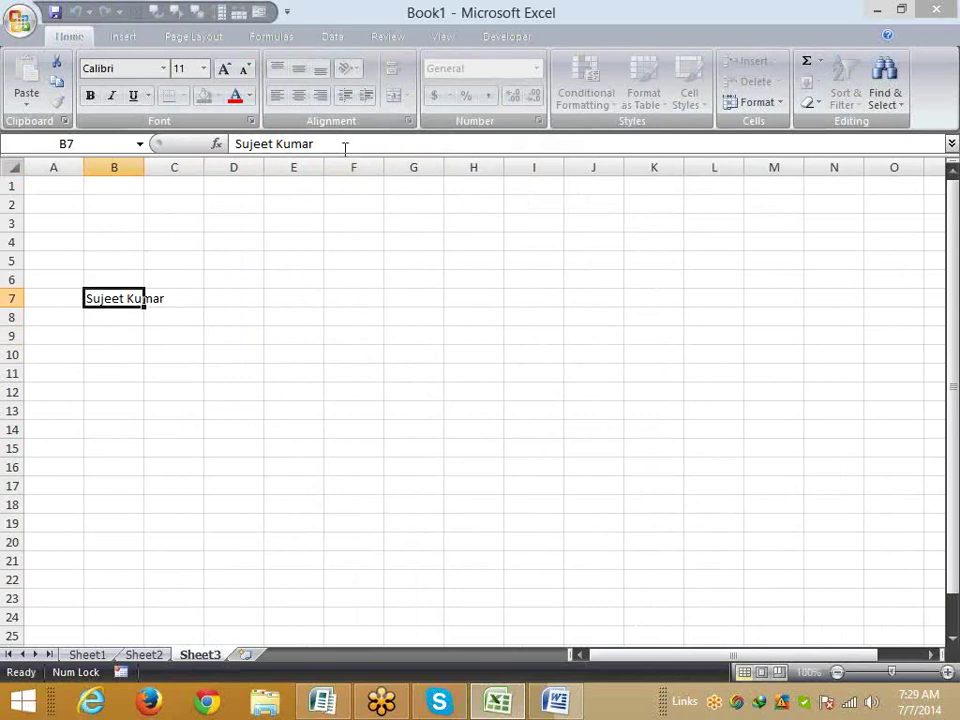
pyautogui.doubleClick(124, 298)
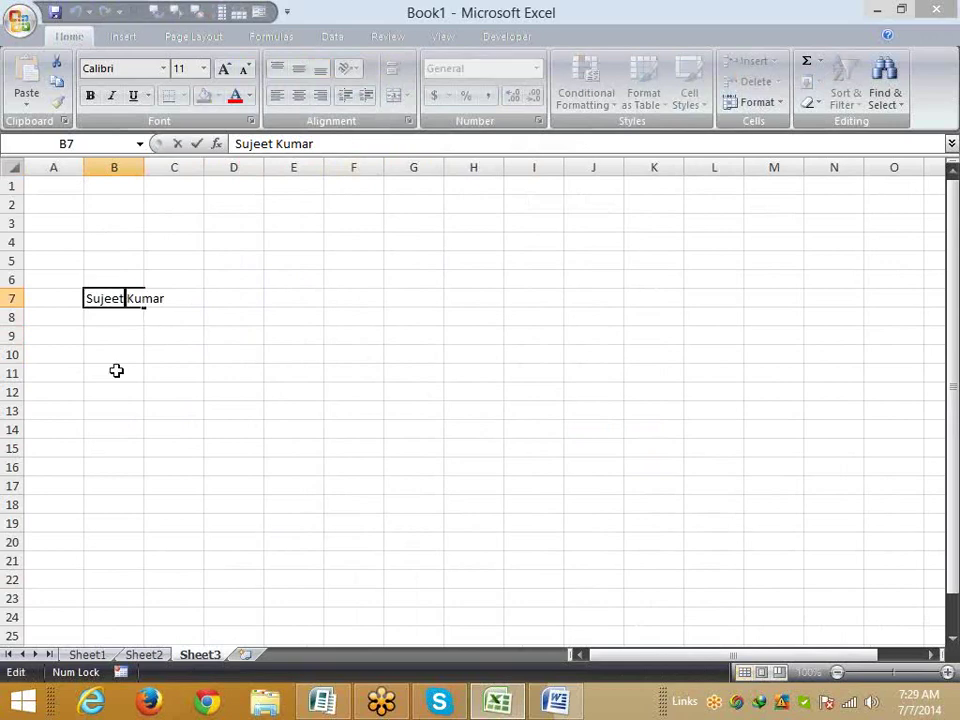
pyautogui.press('Escape')
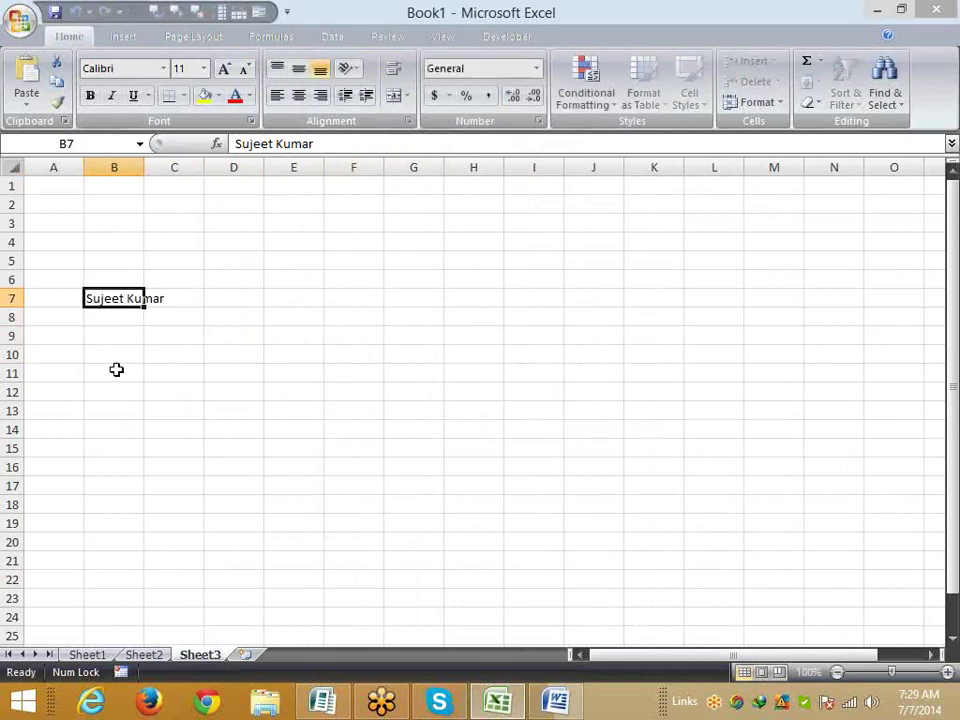
pyautogui.press('F2')
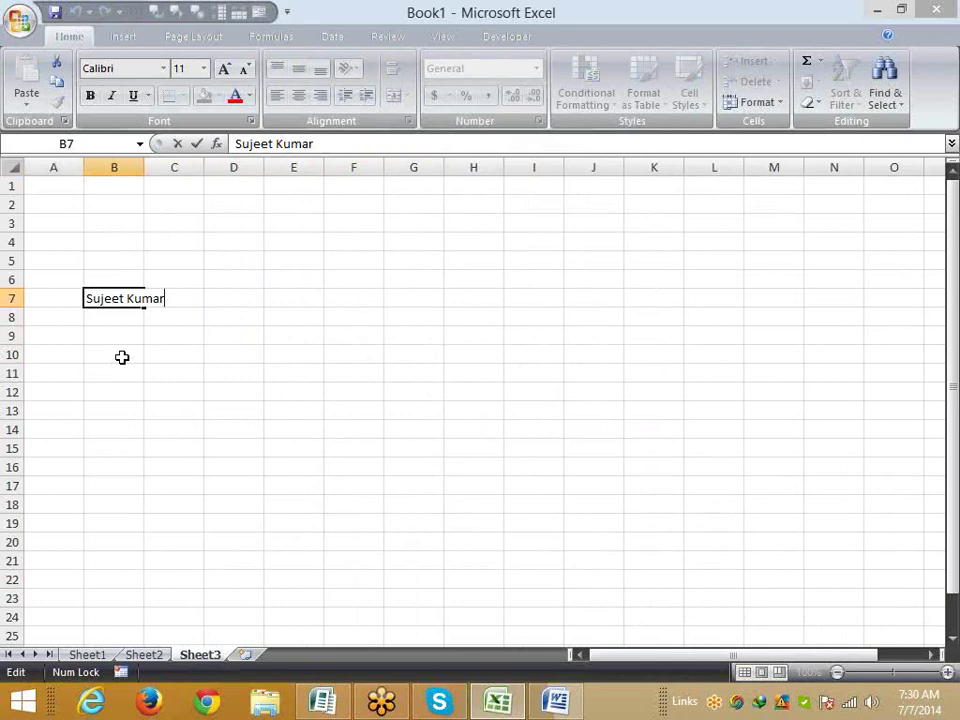
pyautogui.press('Left')
pyautogui.press('Left')
pyautogui.press('Left')
pyautogui.press('Home')
pyautogui.press('Escape')
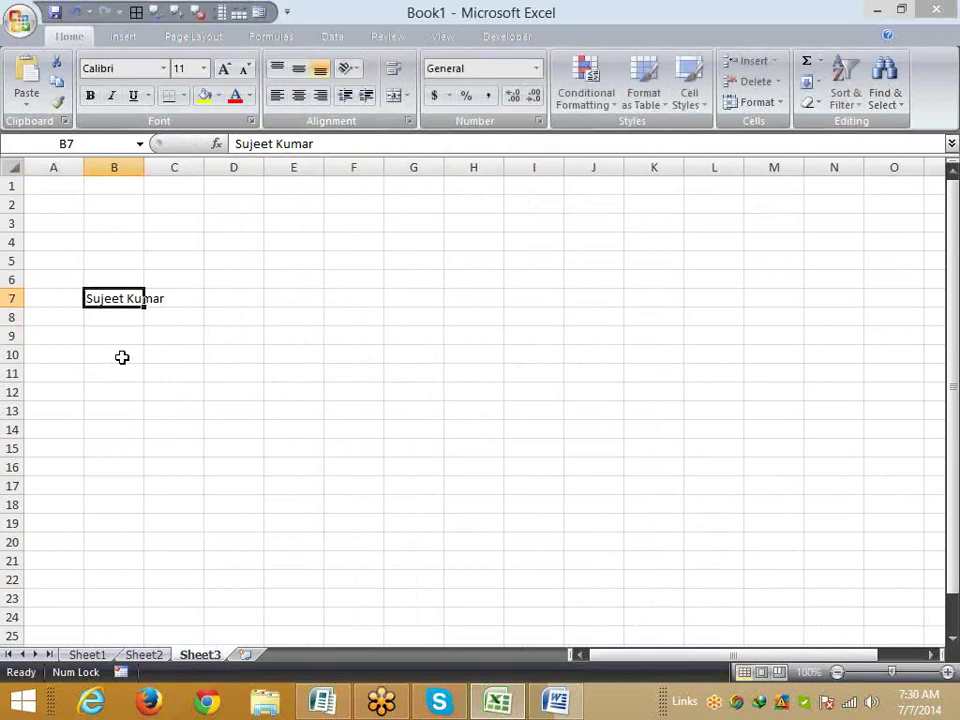
pyautogui.press('F2')
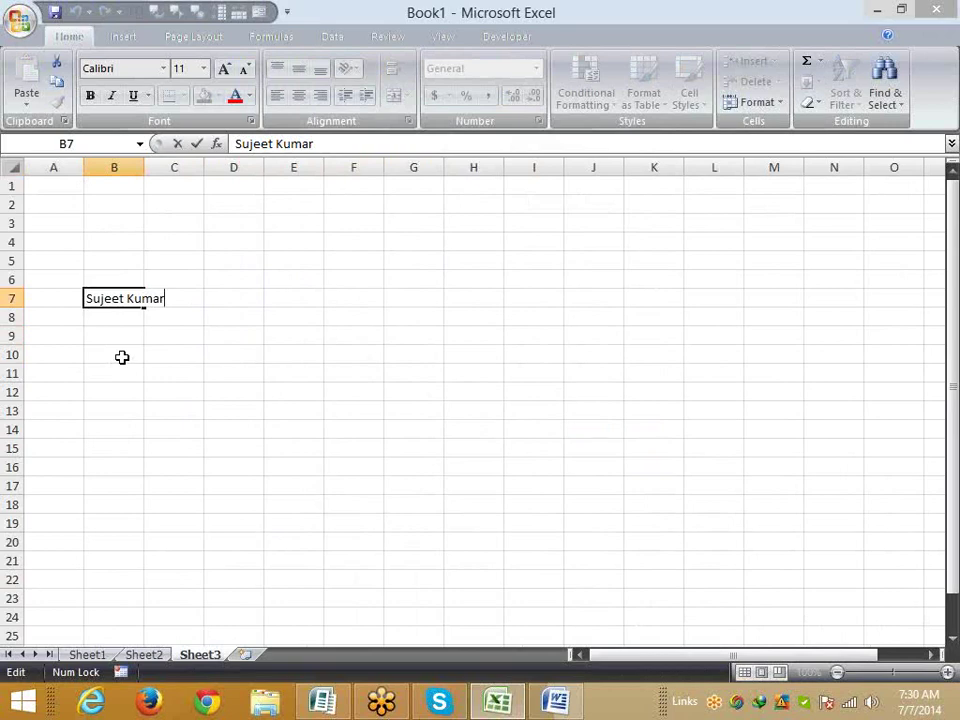
pyautogui.hotkey('ctrl', 'Return')
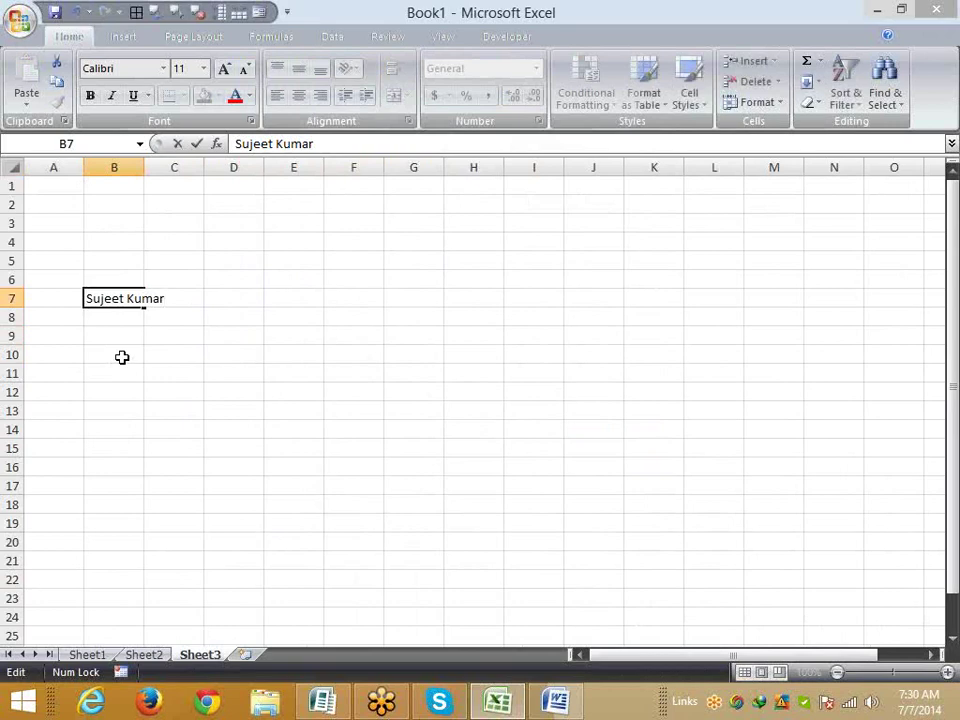
pyautogui.hotkey('ctrl', 'Return')
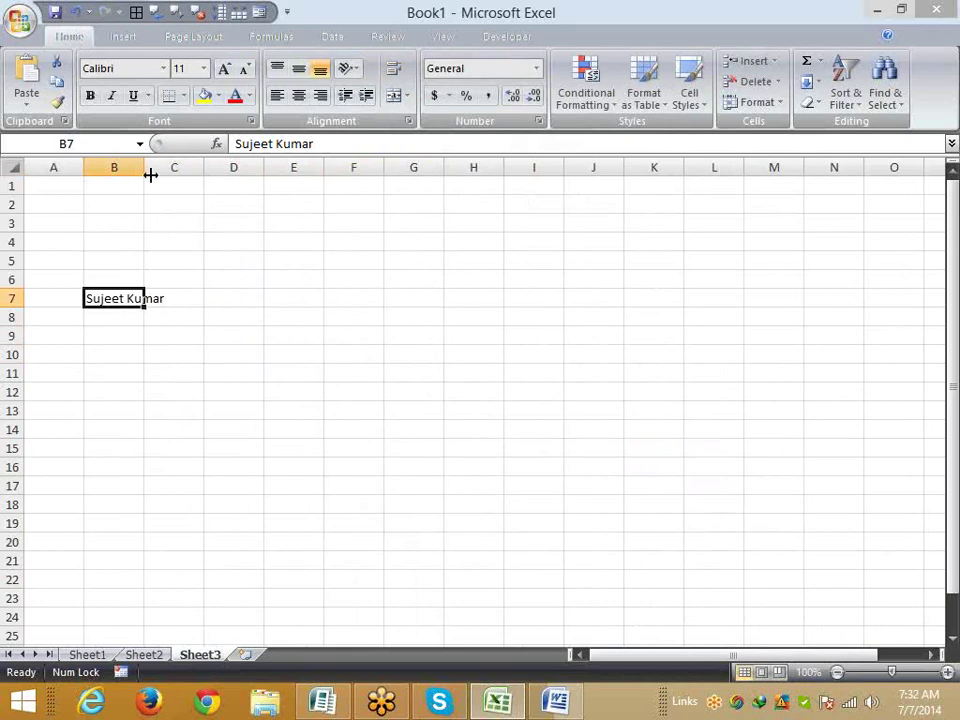
# AutoFit column B to the name, then enter a second name in B8.
pyautogui.doubleClick(150, 172)
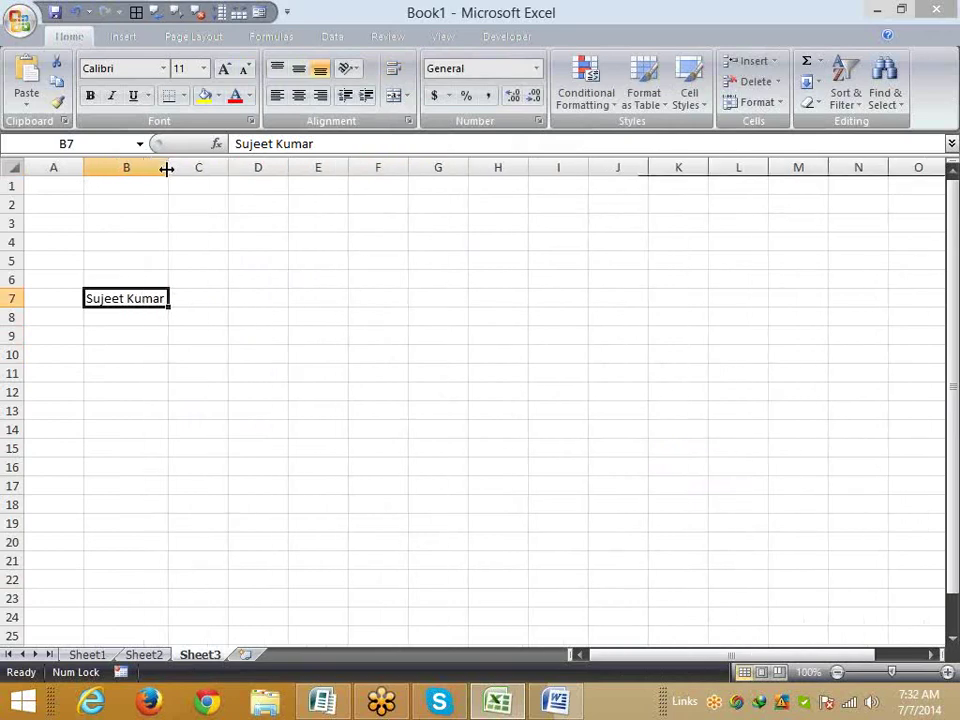
pyautogui.moveTo(167, 169); pyautogui.dragTo(158, 169)
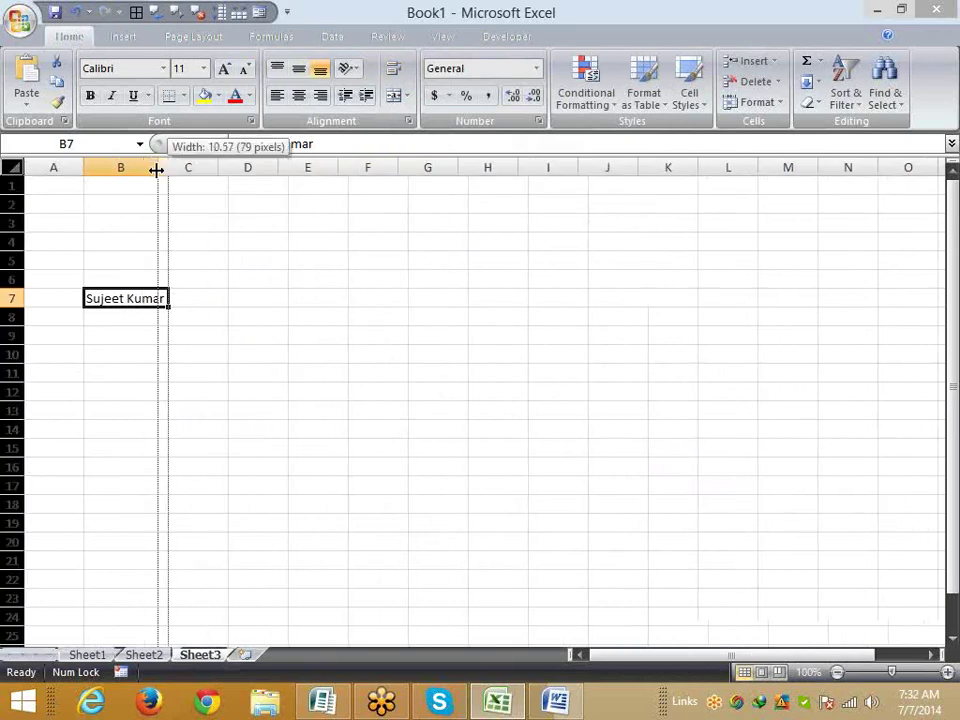
pyautogui.click(120, 337)
pyautogui.click(128, 316)
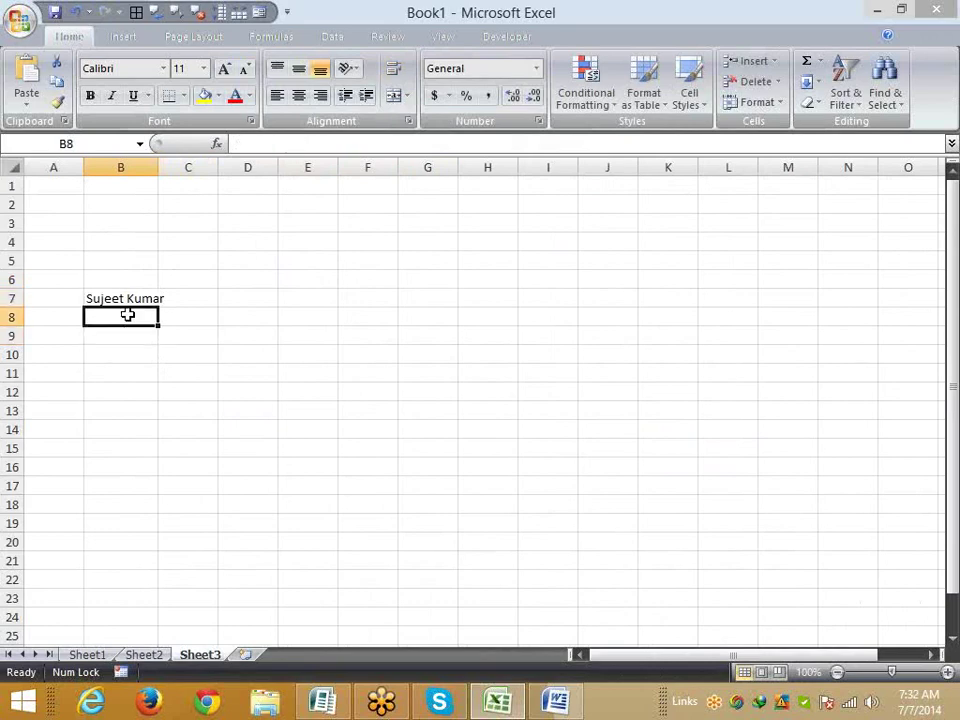
pyautogui.write('RAvi')
pyautogui.press('Return')
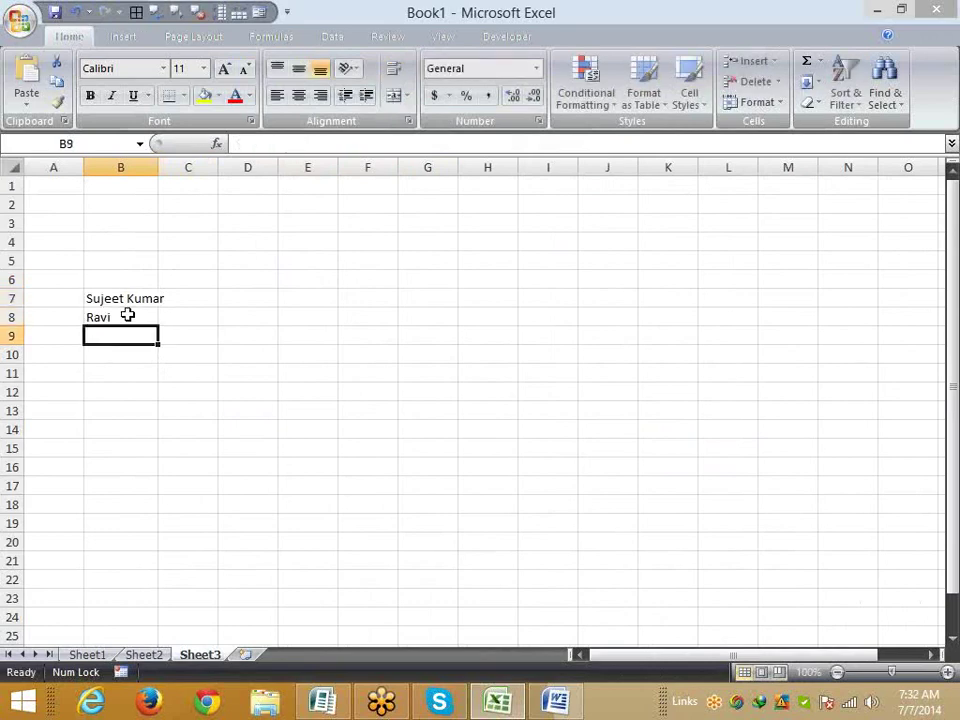
# Enter a longer full name in B9 and resize column B to about 15.7.
pyautogui.doubleClick(157, 167)
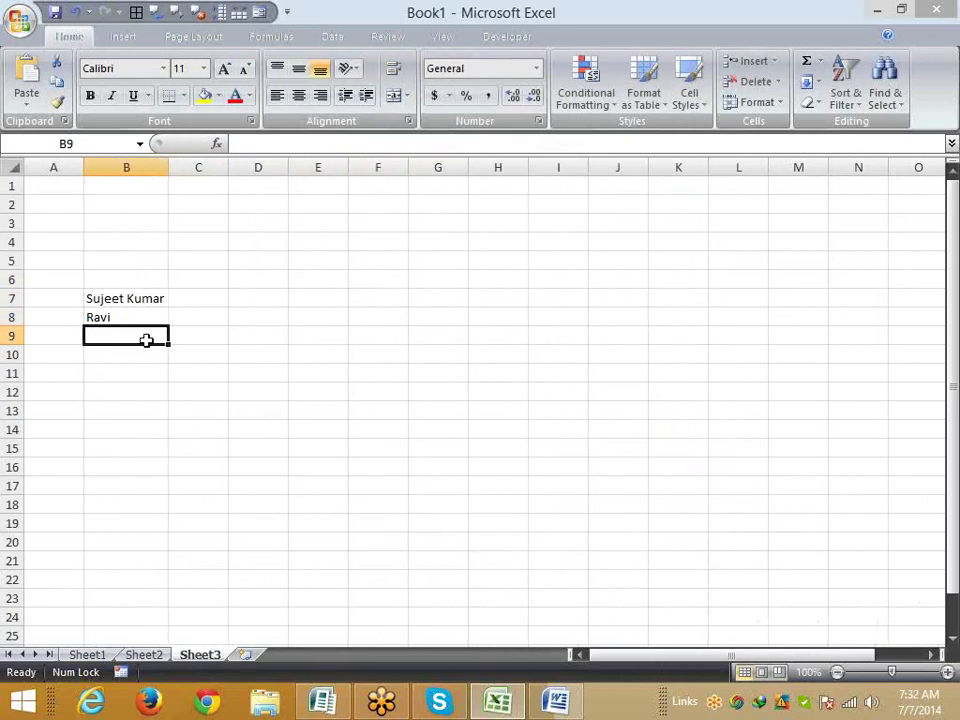
pyautogui.write('RA')
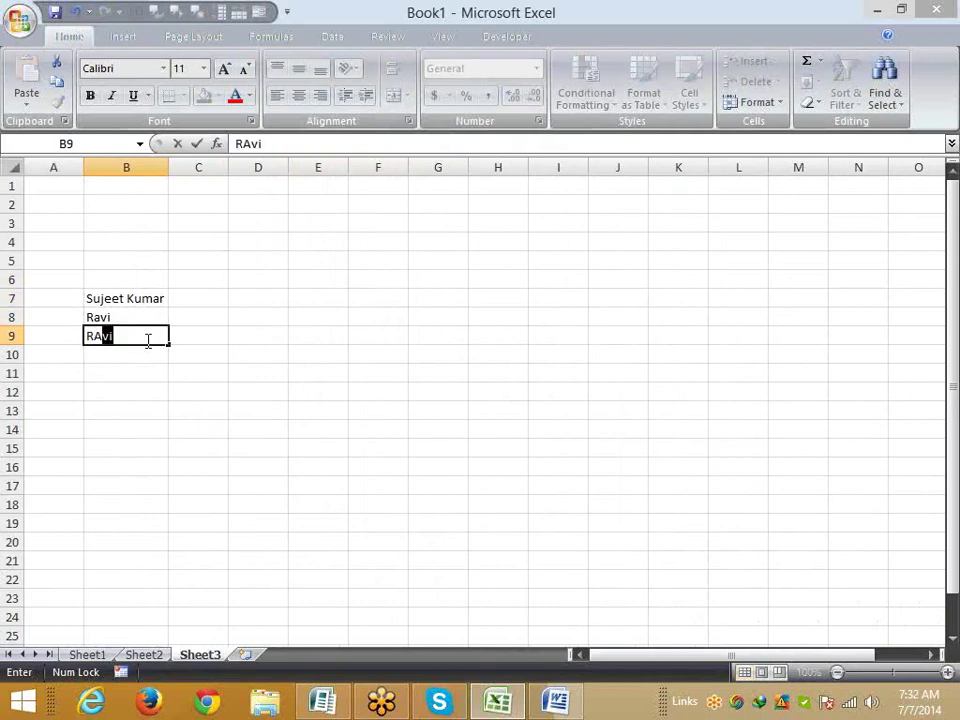
pyautogui.write('j Ku')
pyautogui.write('mar')
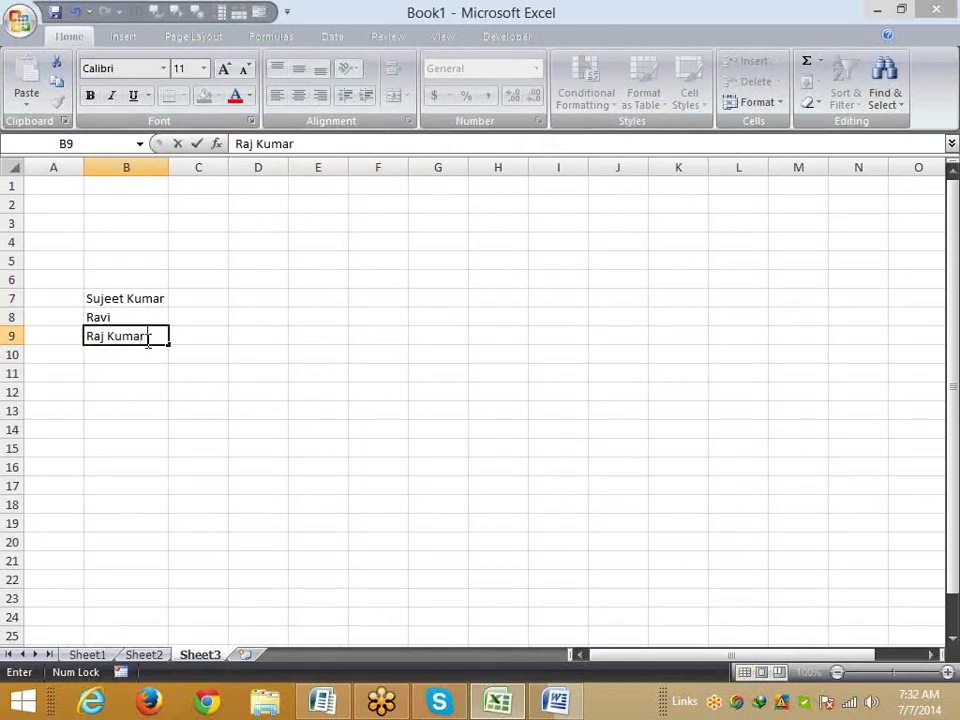
pyautogui.write(' Cha')
pyautogui.write('udha')
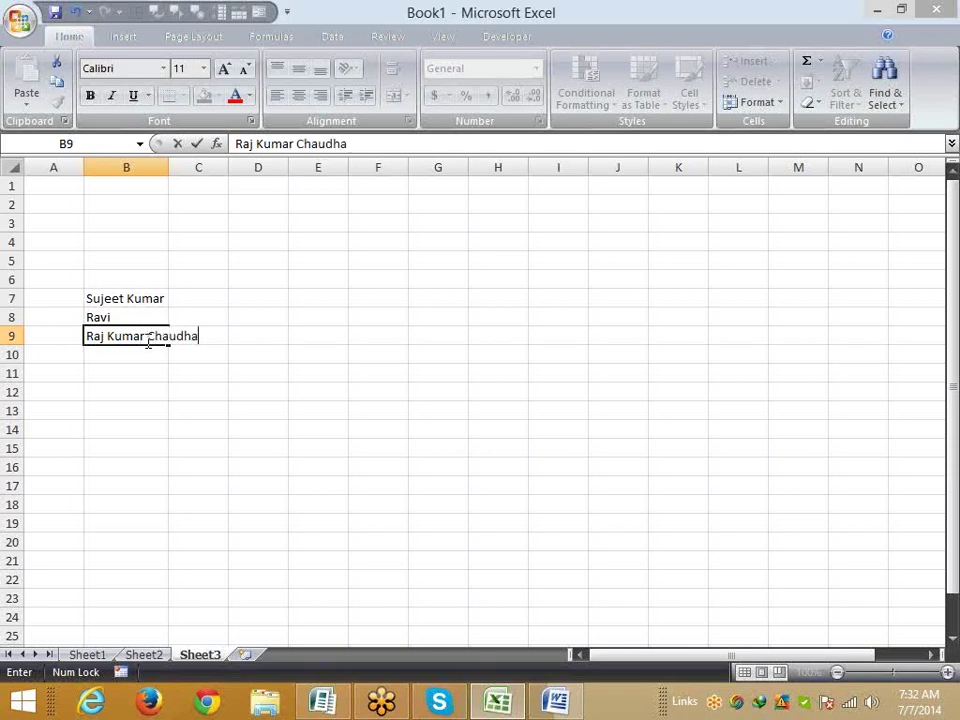
pyautogui.write('ry')
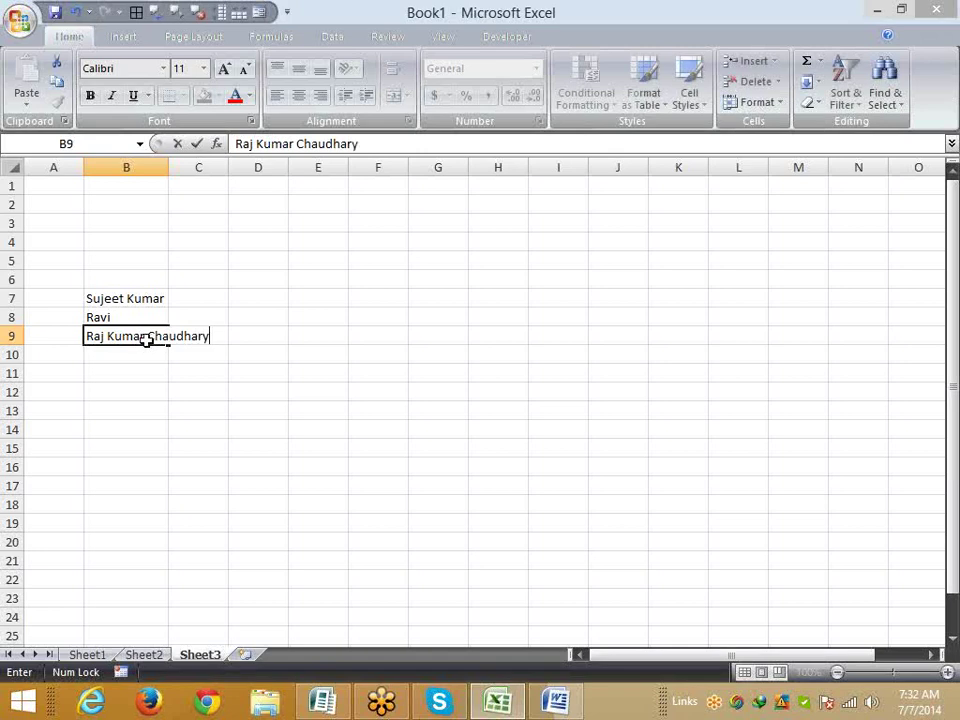
pyautogui.press('Return')
pyautogui.doubleClick(169, 166)
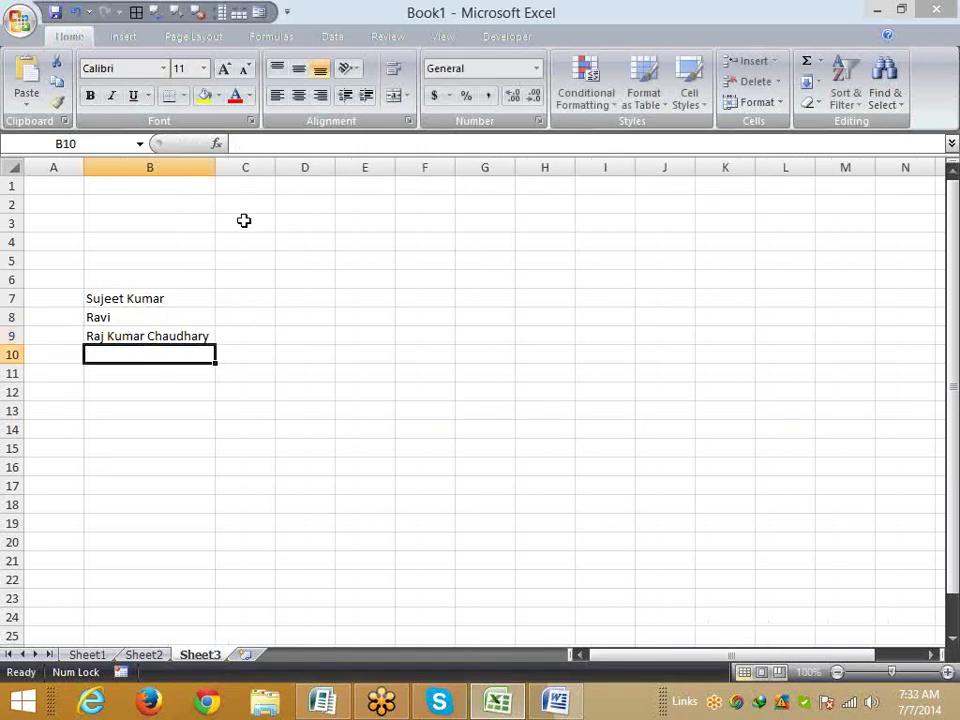
pyautogui.moveTo(215, 167); pyautogui.dragTo(188, 168)
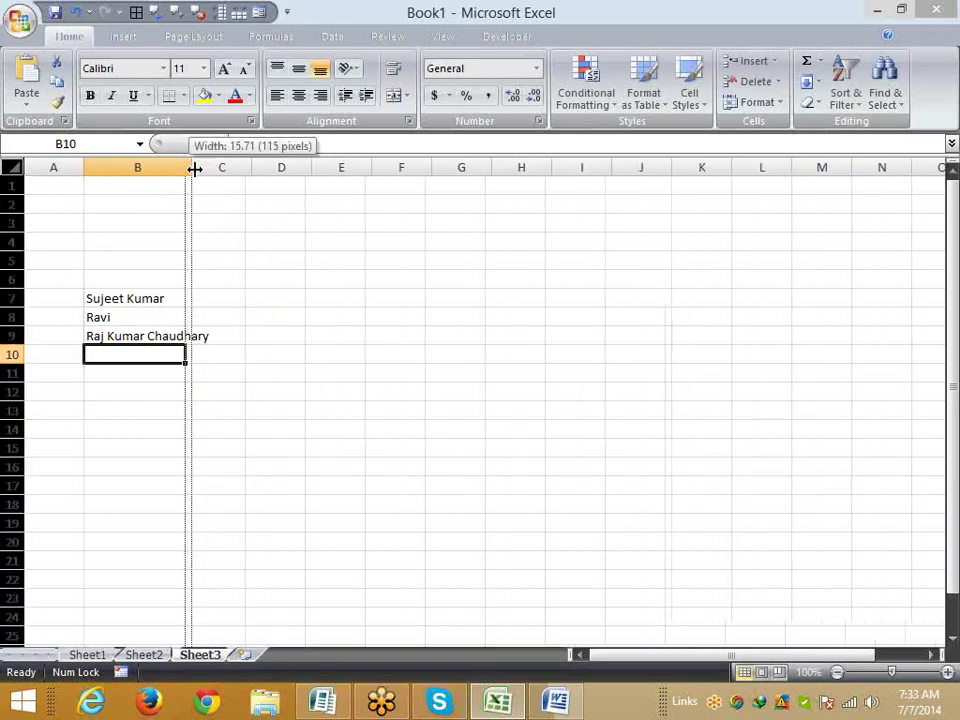
# Narrow column B below the long name's width, then select the entire column B.
pyautogui.moveTo(188, 168); pyautogui.dragTo(192, 167)
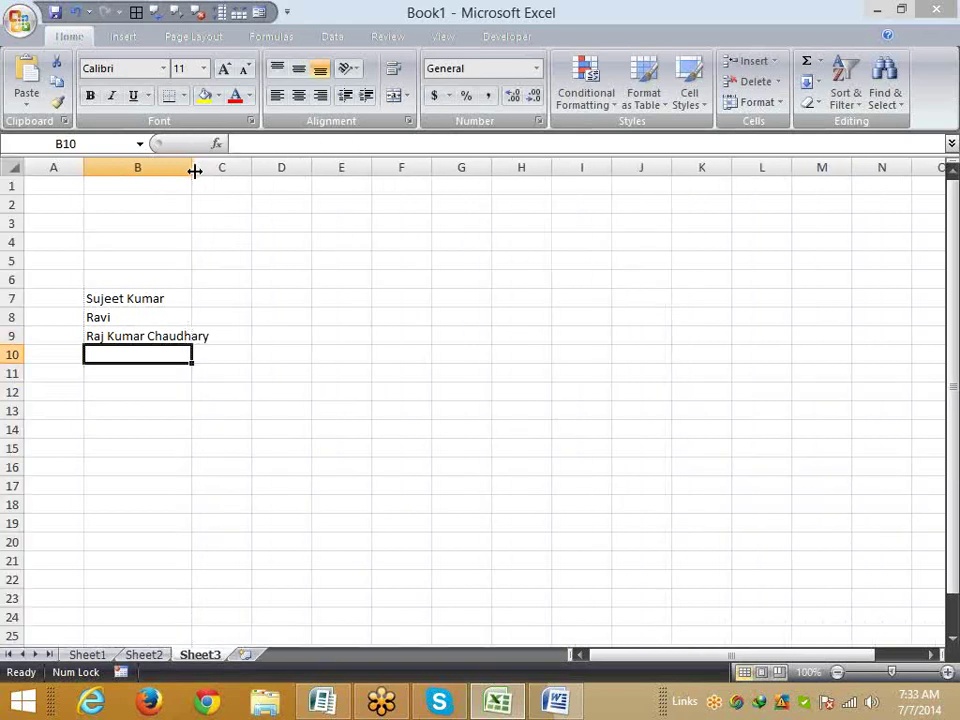
pyautogui.click(115, 160)
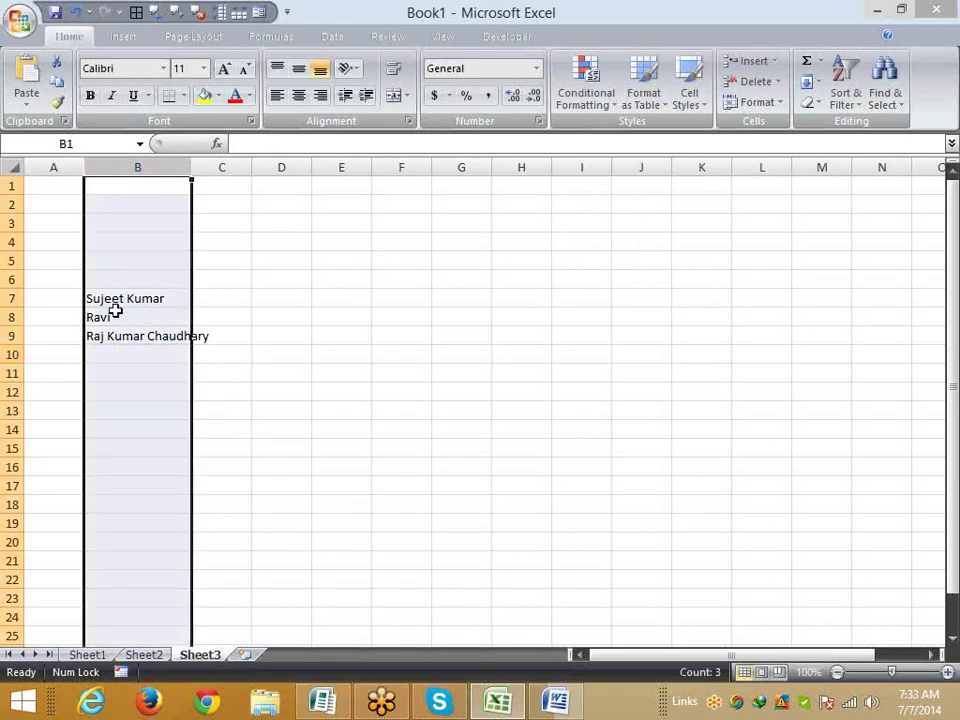
pyautogui.click(137, 373)
pyautogui.moveTo(115, 285); pyautogui.dragTo(162, 350)
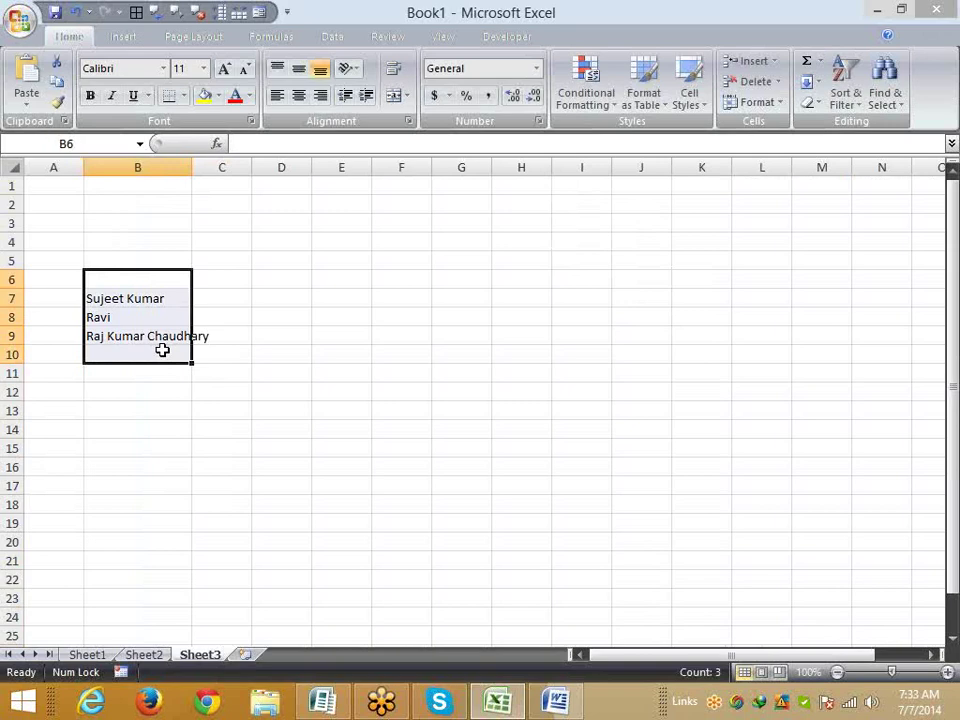
pyautogui.click(139, 185)
pyautogui.click(140, 170)
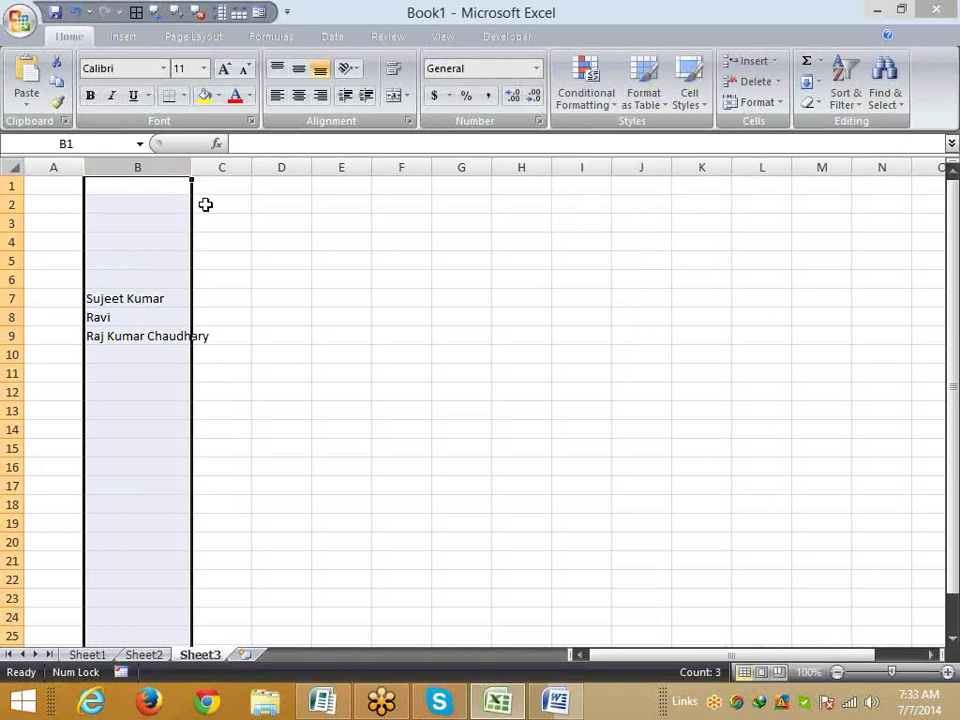
# Turn on Shrink to fit in the Alignment settings for column B.
pyautogui.click(408, 121)
pyautogui.click(288, 279)
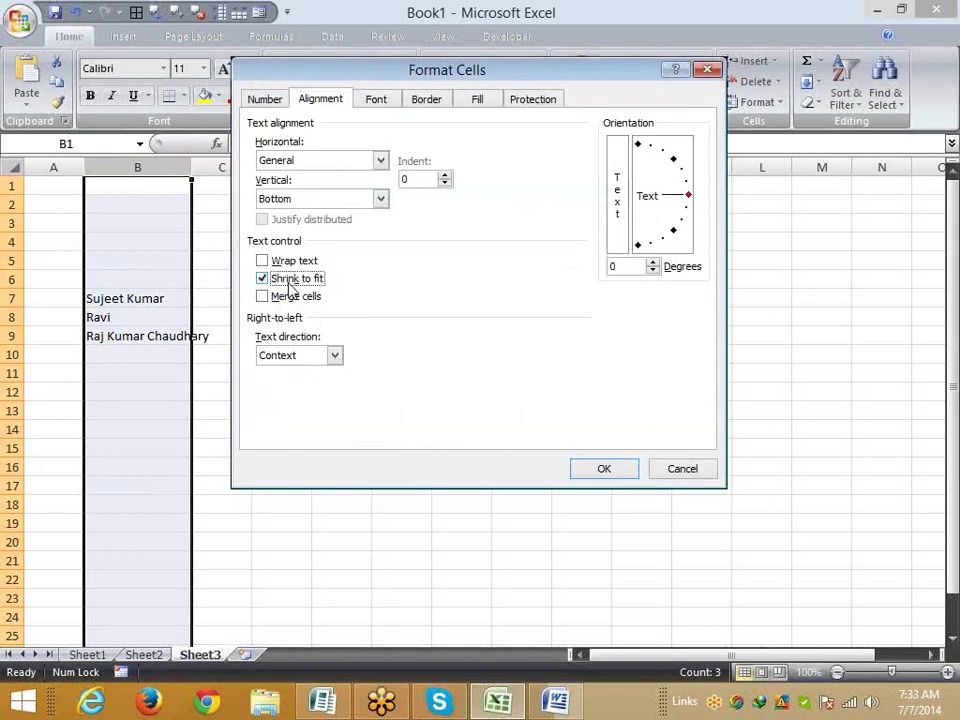
pyautogui.click(598, 472)
# Enter the long test string 'fsdffsdfsdfsfdfsdfsdf' in B10.
pyautogui.click(148, 362)
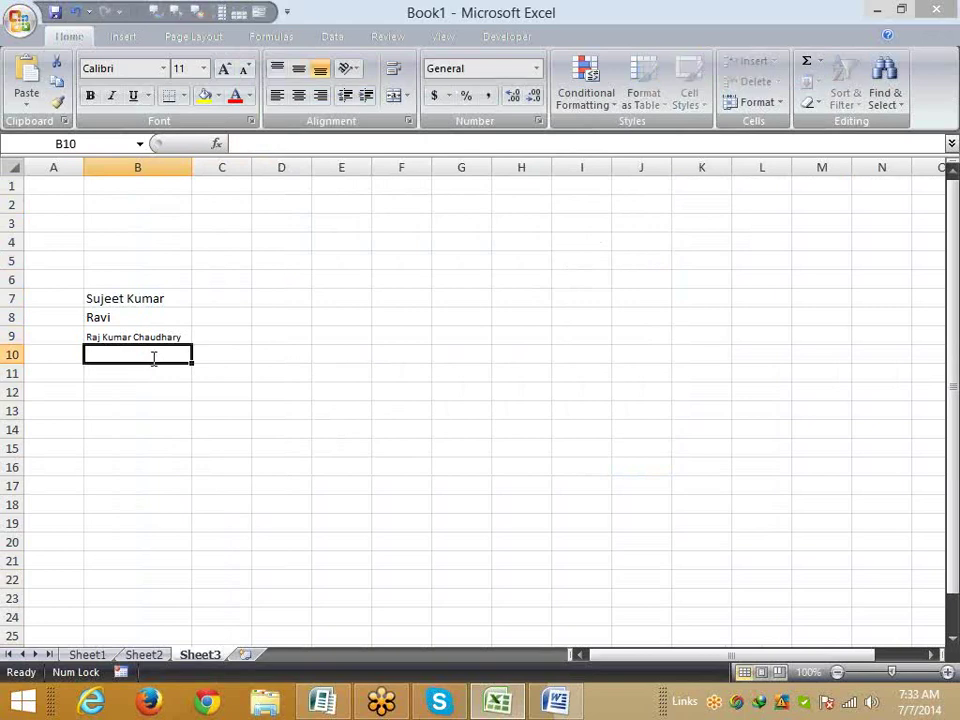
pyautogui.write('fsdffsdfsdfsf')
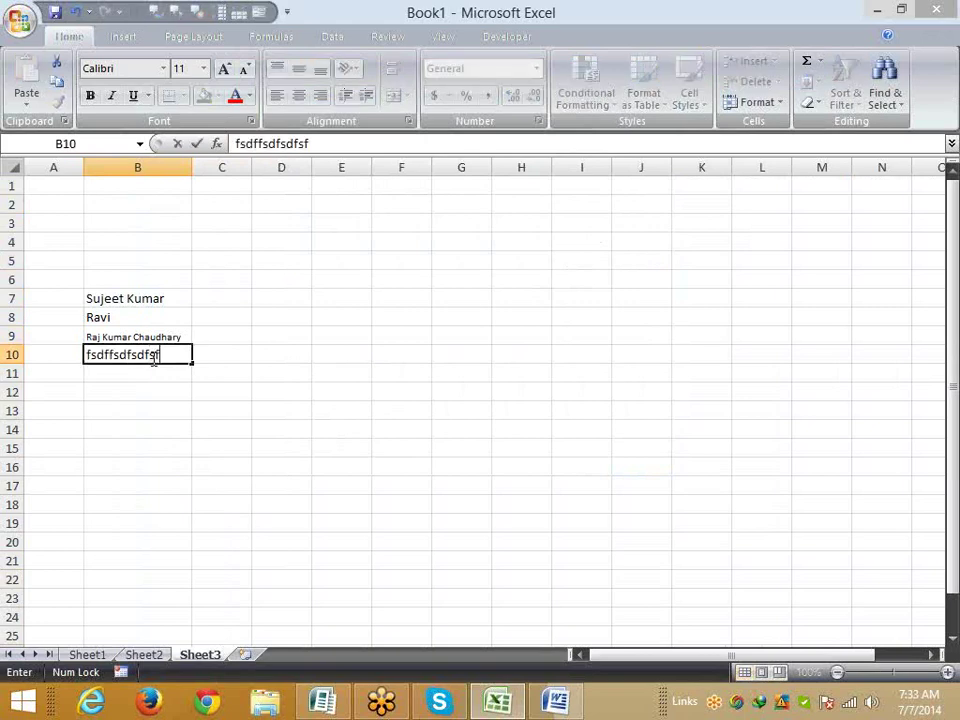
pyautogui.write('dfsdfsdf')
pyautogui.click(152, 410)
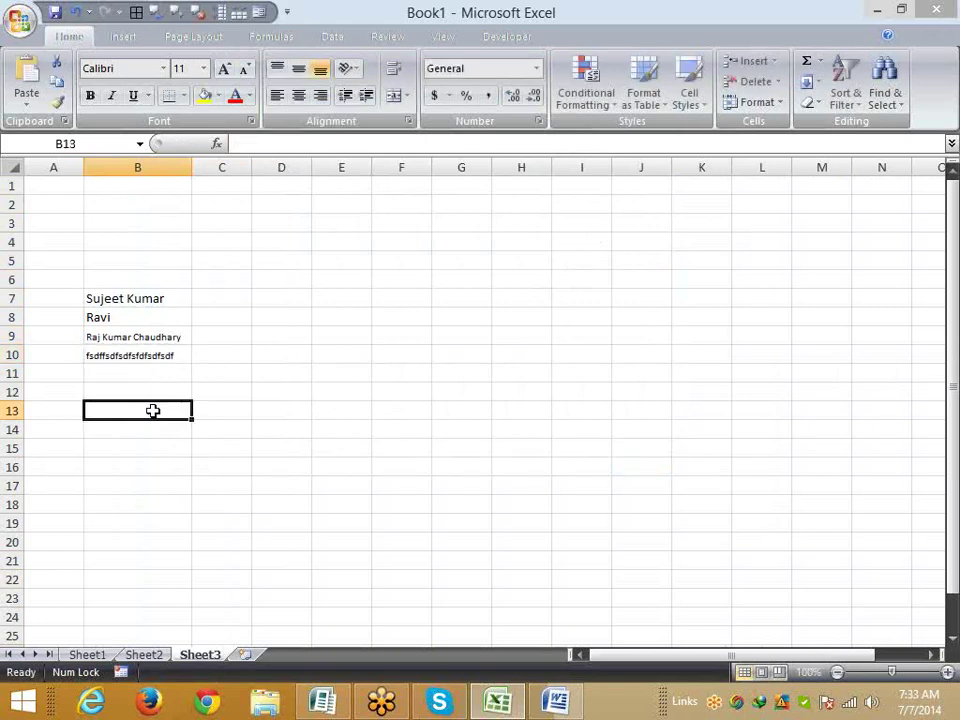
# Widen column B far out, then narrow it back to about 17.71.
pyautogui.moveTo(193, 168); pyautogui.dragTo(215, 168)
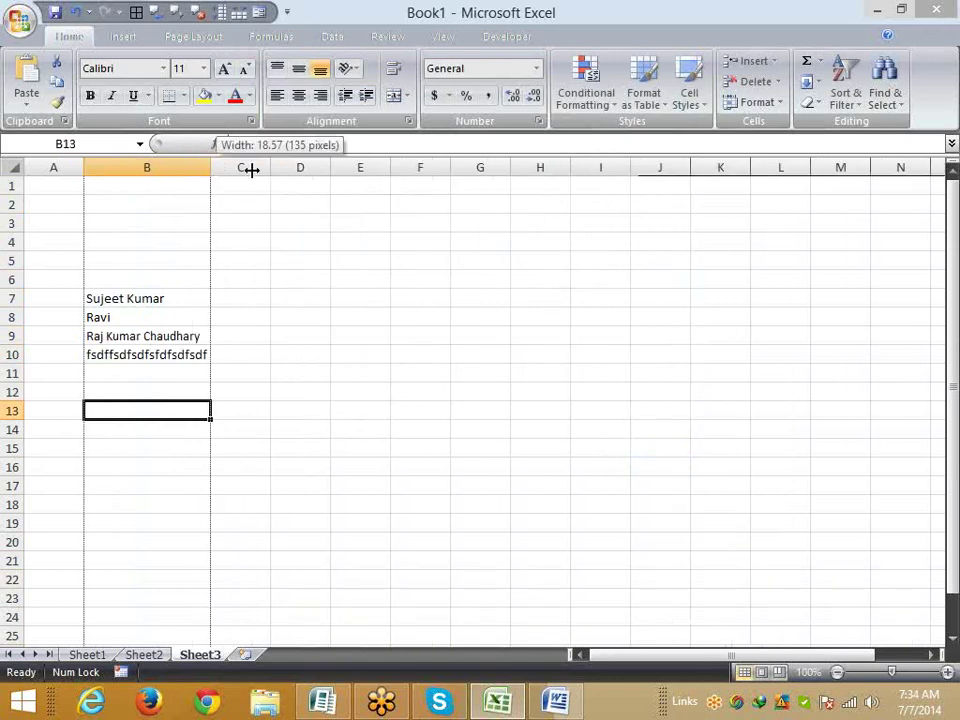
pyautogui.moveTo(215, 168); pyautogui.dragTo(386, 177)
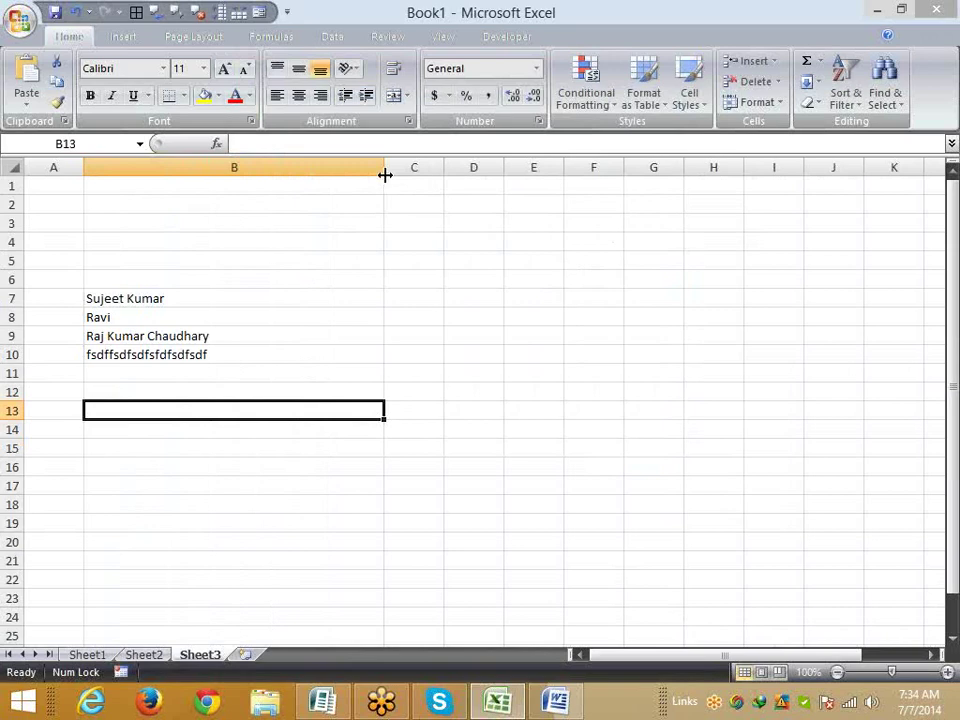
pyautogui.moveTo(385, 175); pyautogui.dragTo(206, 201)
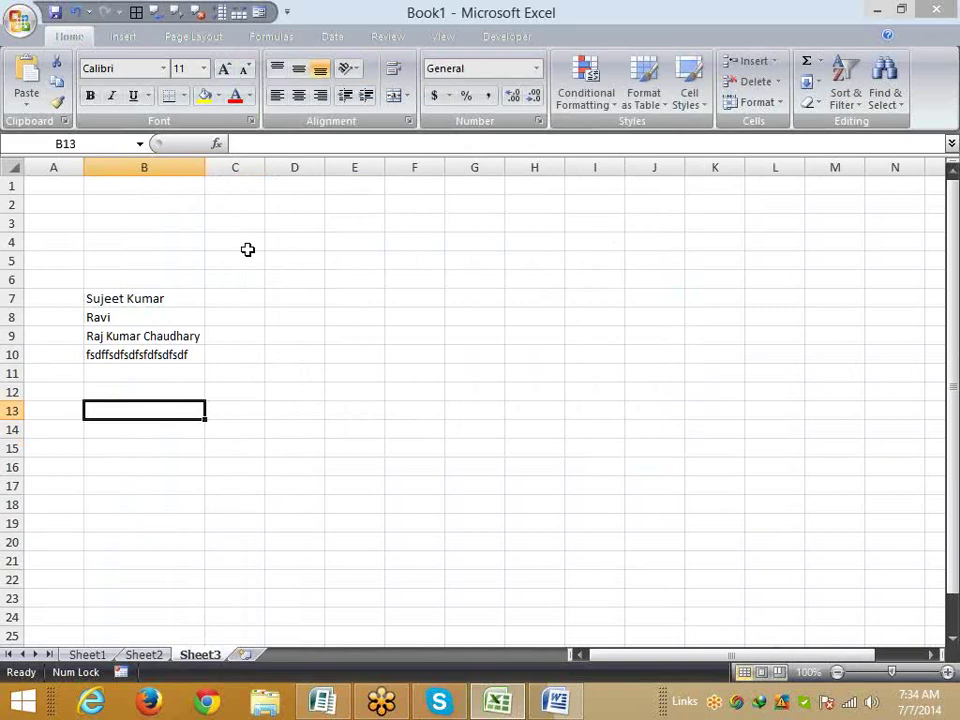
# Merge E5:I17 with Merge & Center, then undo that merge.
pyautogui.moveTo(356, 266); pyautogui.dragTo(532, 347)
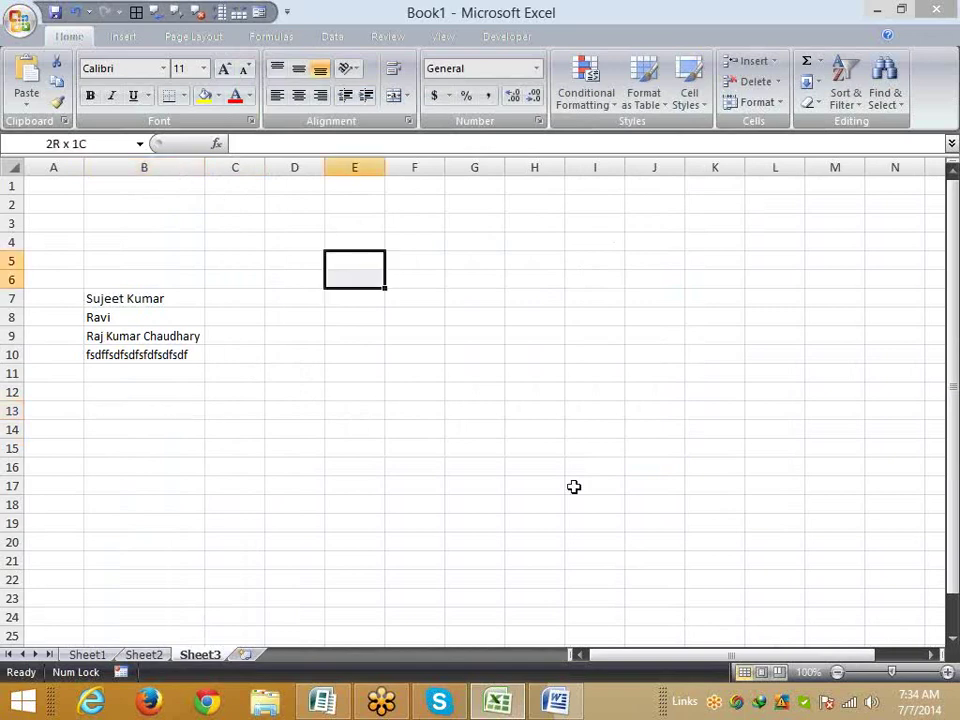
pyautogui.click(393, 97)
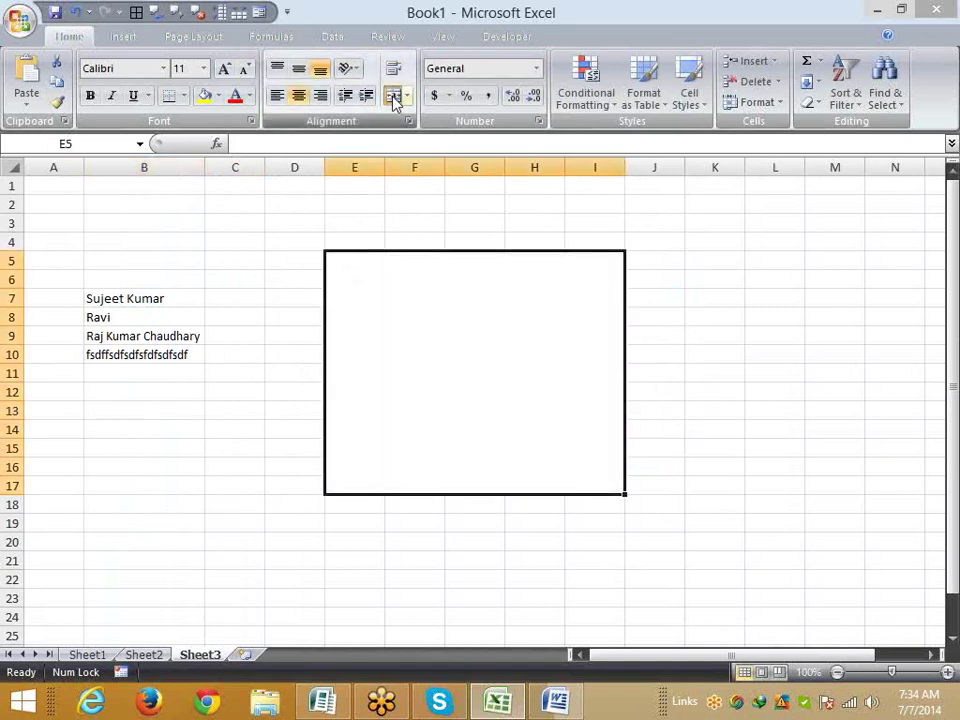
pyautogui.click(393, 97)
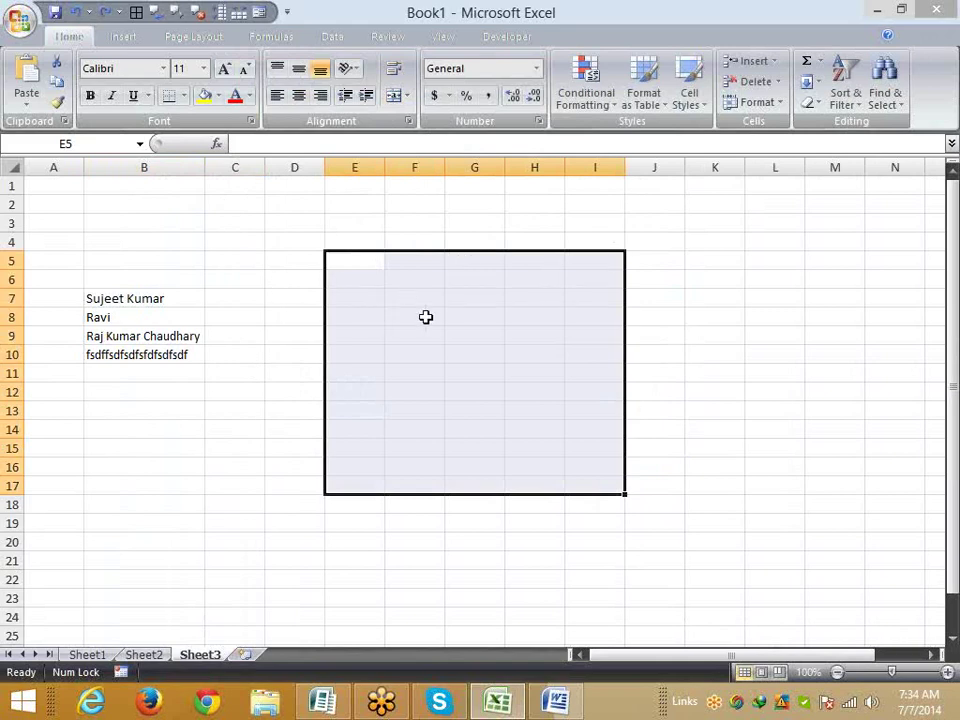
# Merge E6:H6 with Merge & Center and repeat the merge on E7:H7 using F4.
pyautogui.click(474, 317)
pyautogui.moveTo(349, 262); pyautogui.dragTo(536, 260)
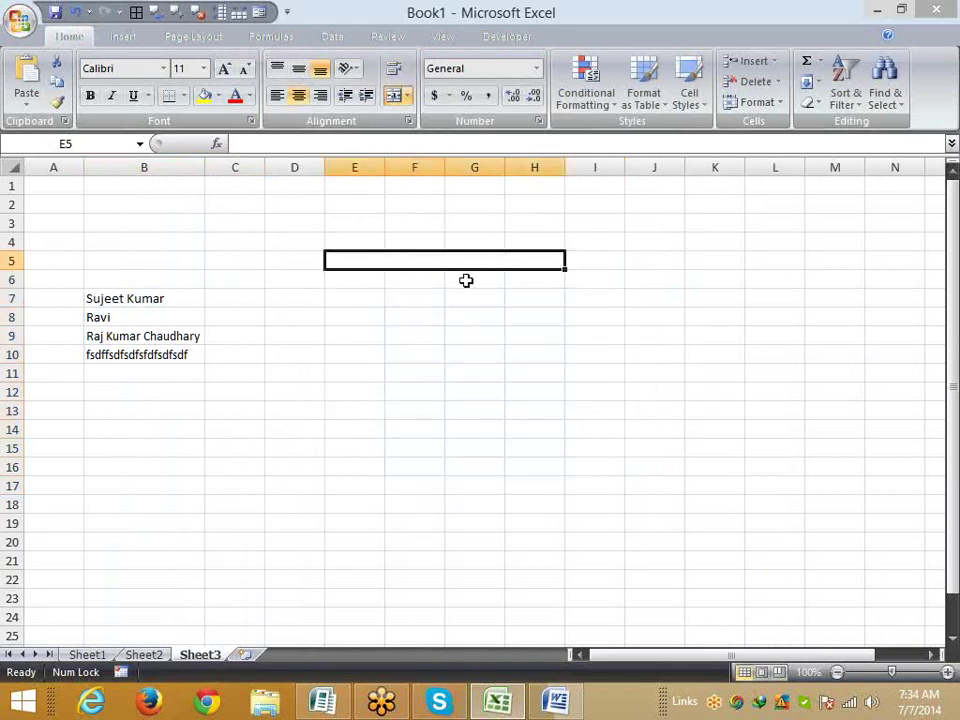
pyautogui.moveTo(350, 280); pyautogui.dragTo(536, 280)
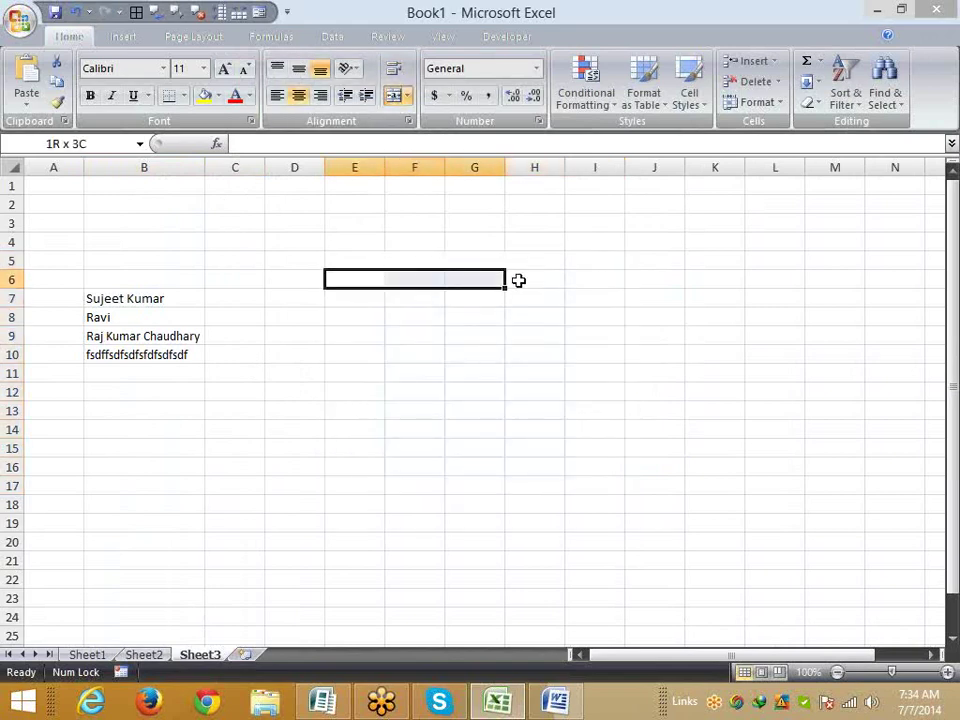
pyautogui.click(395, 96)
pyautogui.moveTo(352, 296); pyautogui.dragTo(536, 297)
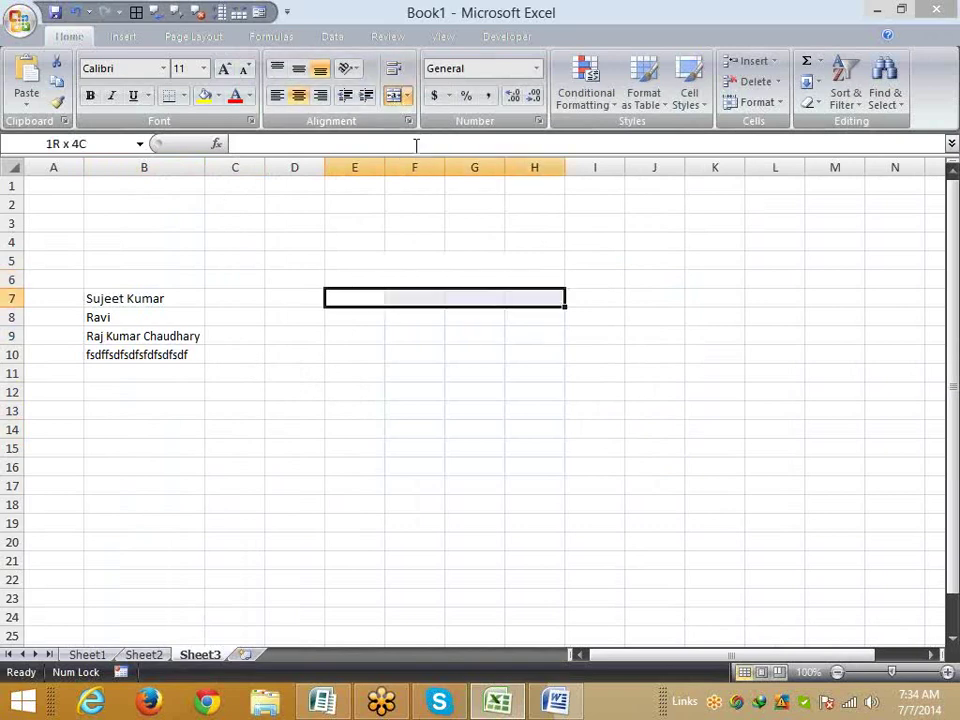
pyautogui.press('F4')
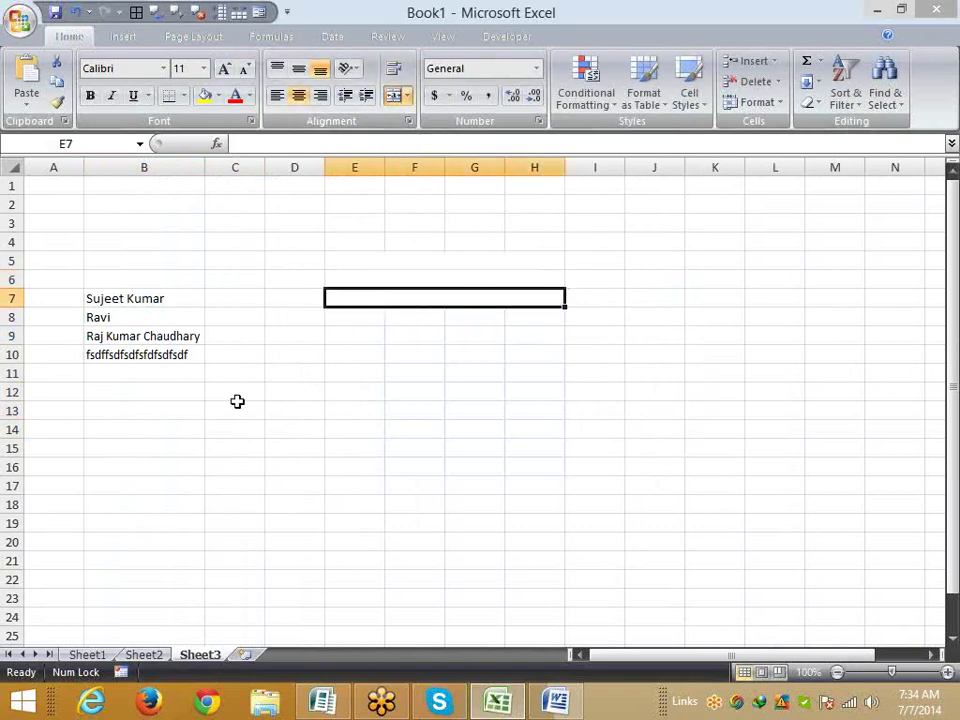
# Move the active cell around and select the block E4:H14.
pyautogui.press('Up')
pyautogui.press('Up')
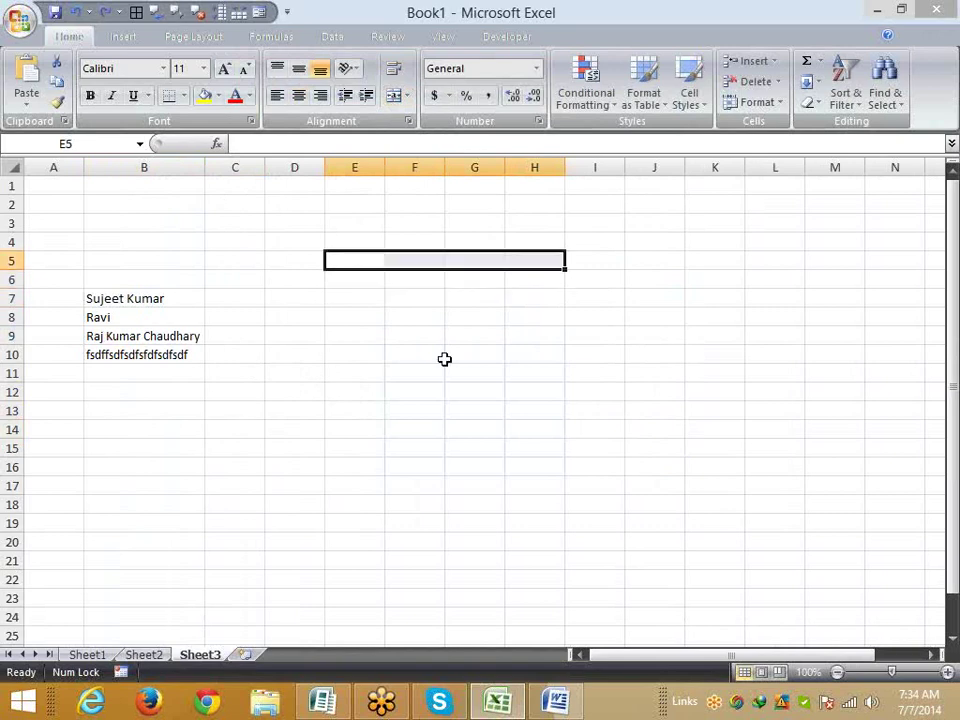
pyautogui.press('Down')
pyautogui.press('Down')
pyautogui.press('Down')
pyautogui.press('Right')
pyautogui.moveTo(366, 246); pyautogui.dragTo(518, 434)
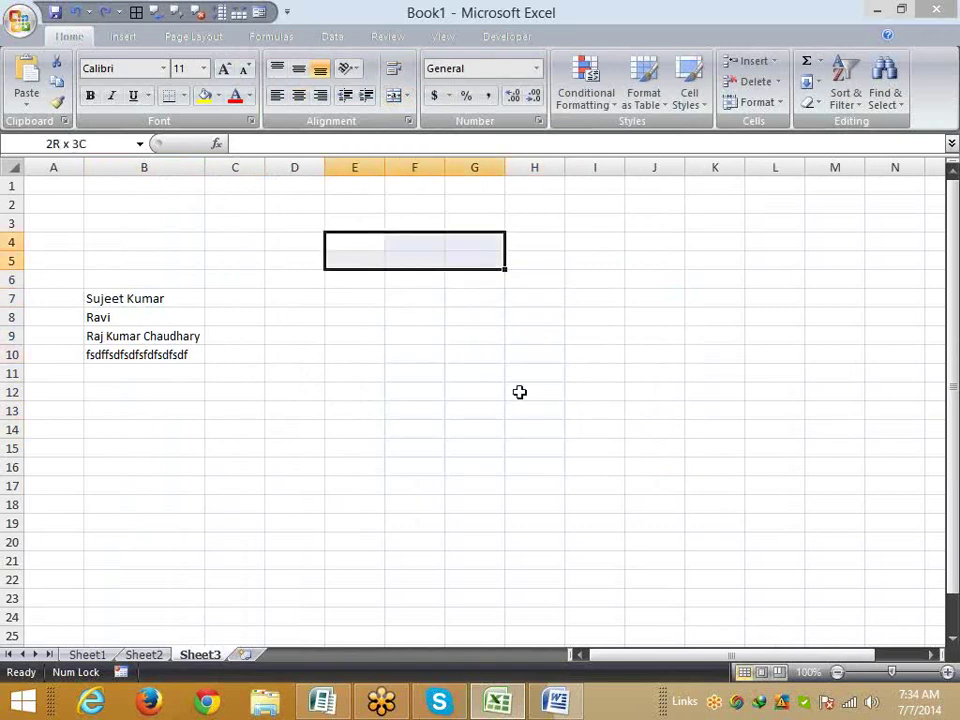
pyautogui.click(407, 96)
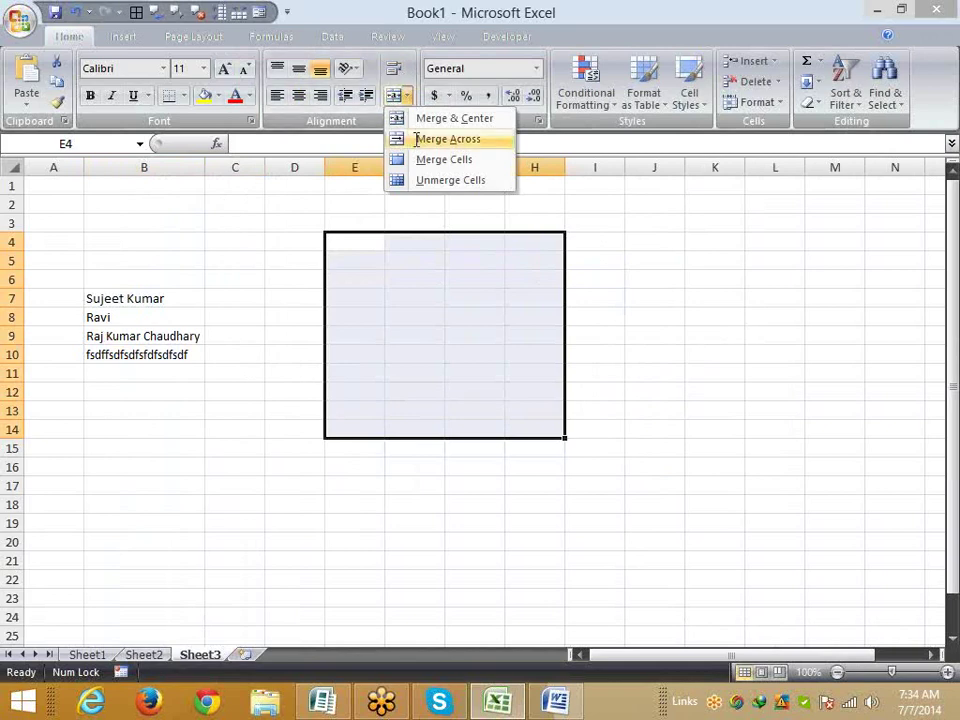
pyautogui.click(420, 139)
pyautogui.click(416, 237)
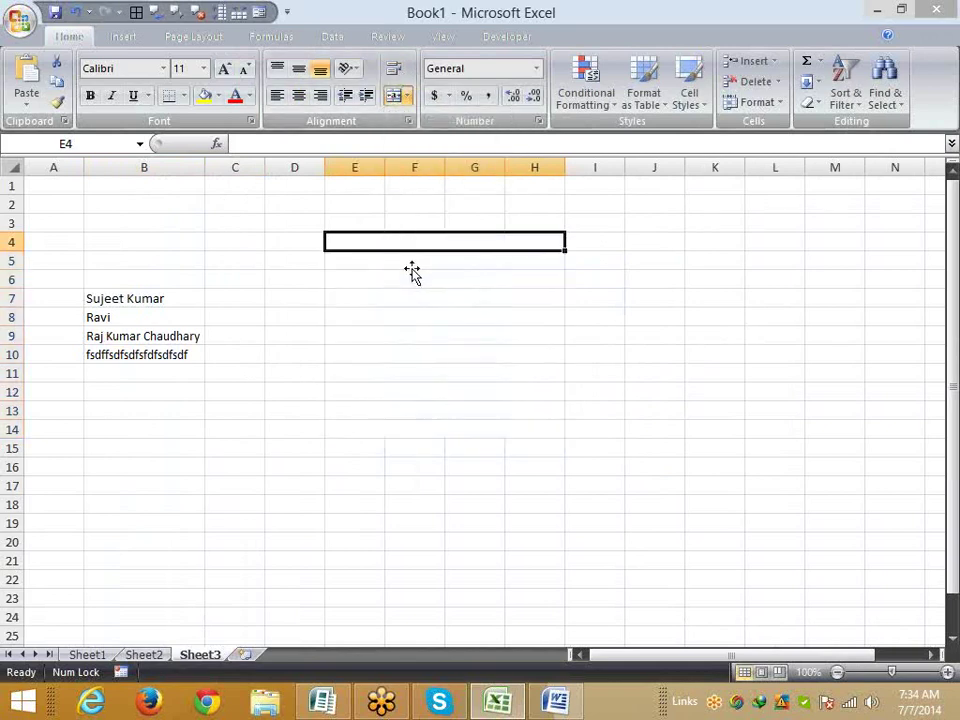
pyautogui.press('Down')
pyautogui.press('Down')
pyautogui.press('Down')
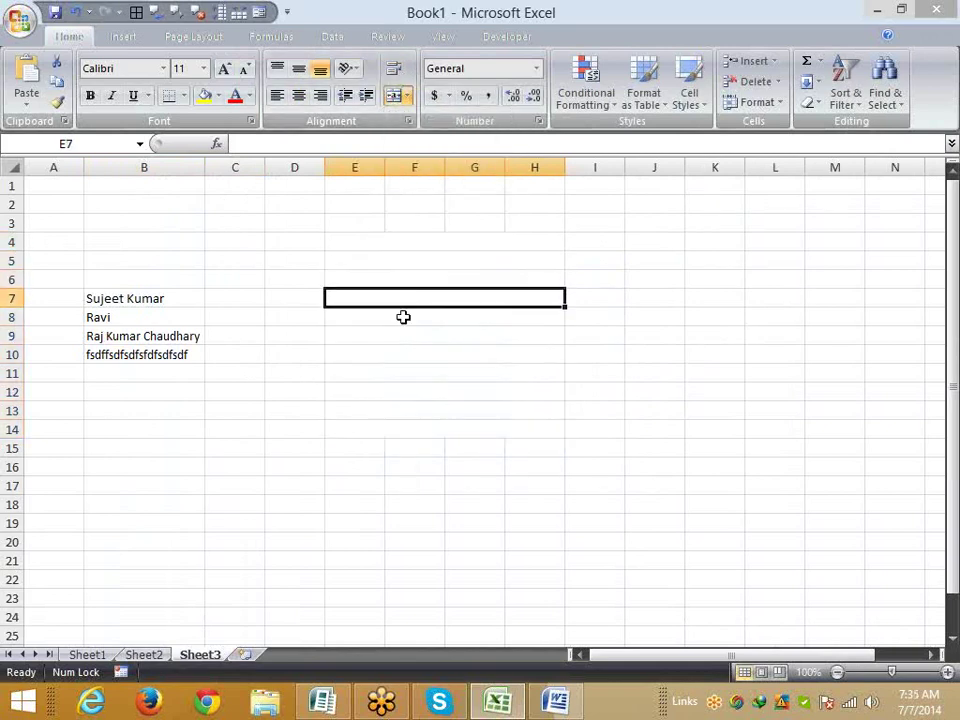
pyautogui.press('Down')
pyautogui.press('Down')
pyautogui.press('Down')
pyautogui.press('Down')
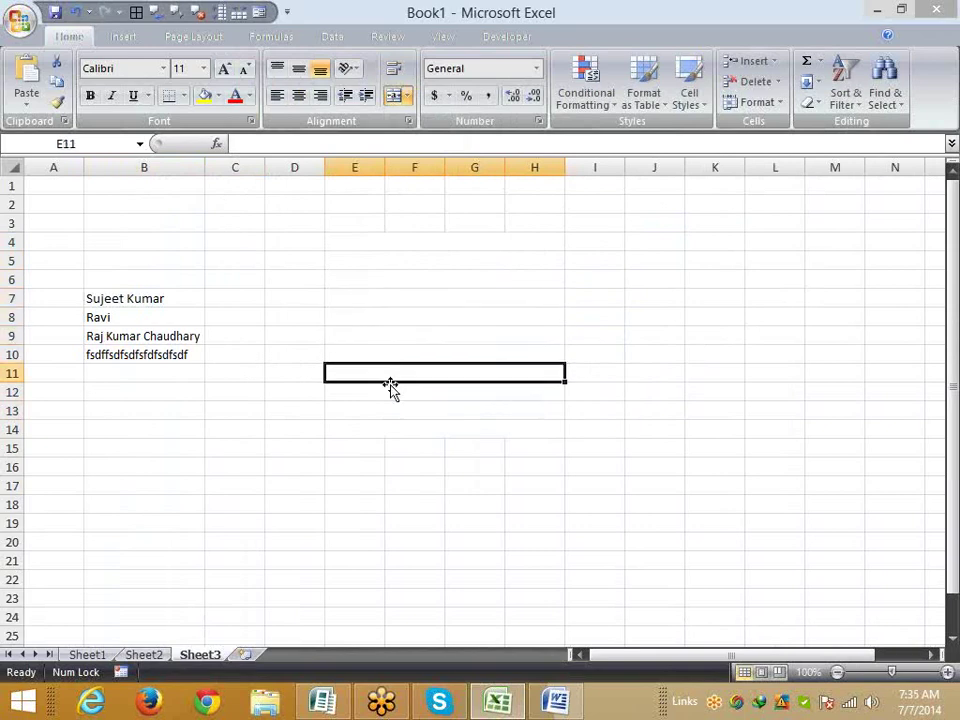
pyautogui.press('Down')
pyautogui.press('Down')
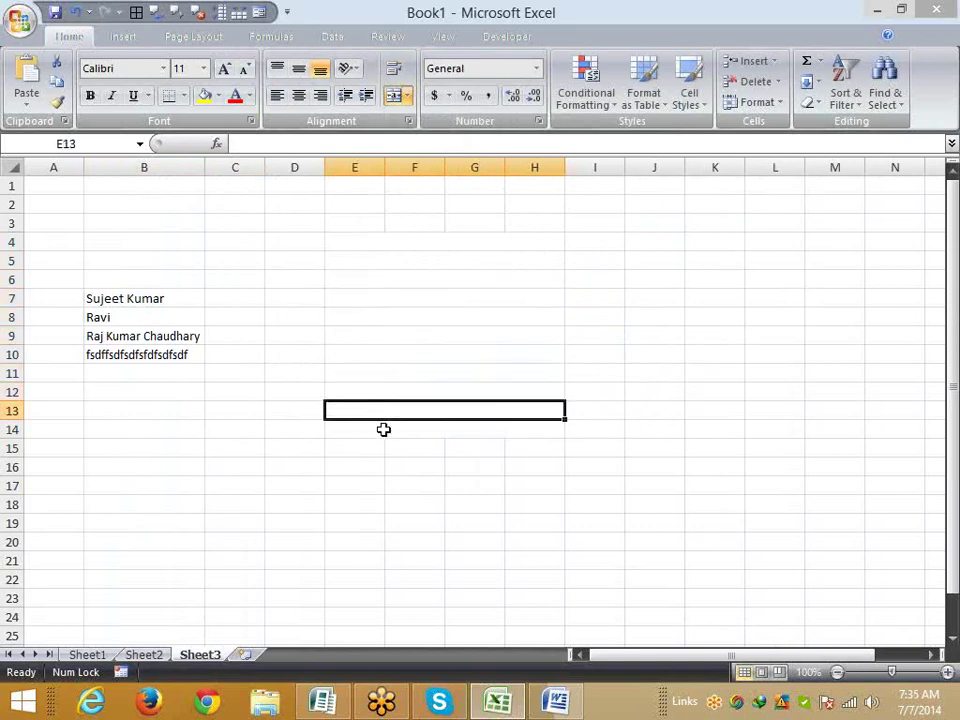
pyautogui.press('Down')
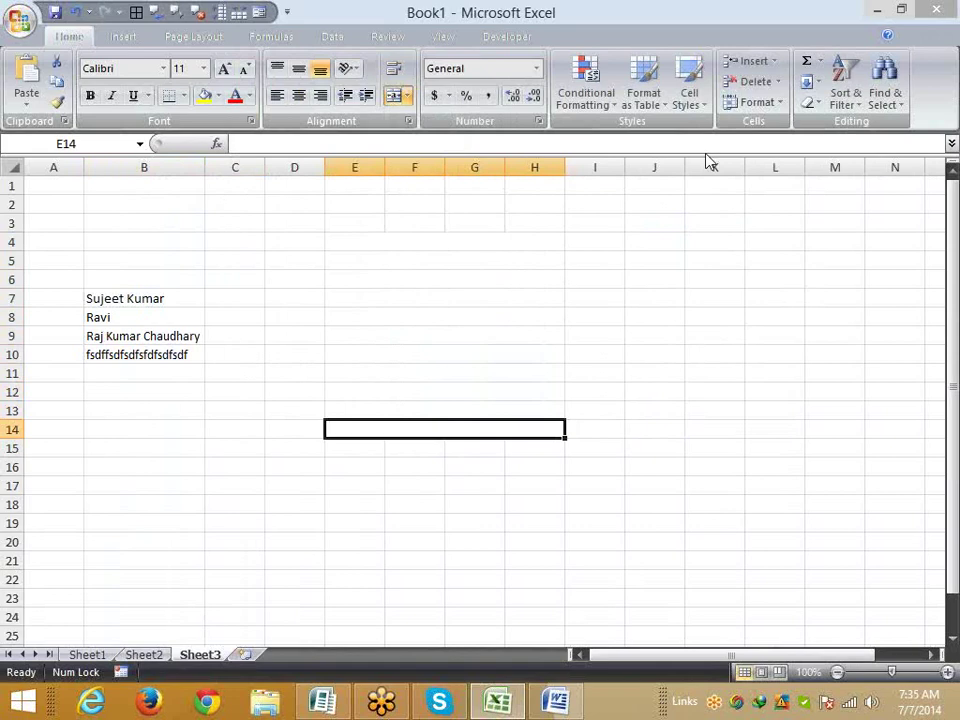
# Insert a new blank worksheet, Sheet4, with Shift+F11.
pyautogui.hotkey('shift', 'F11')
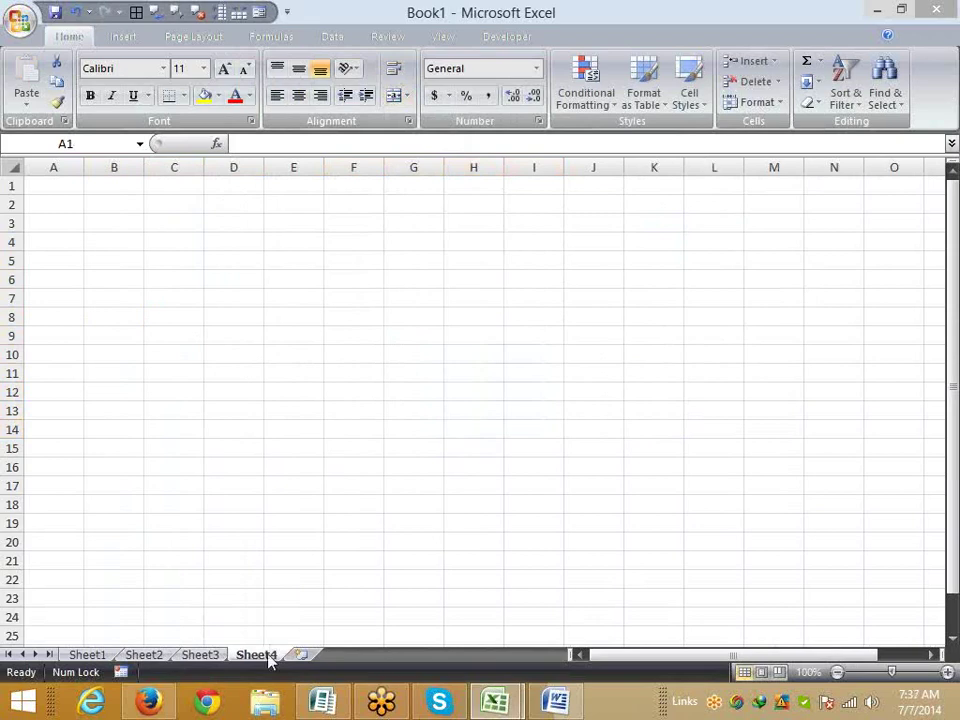
# View the Number tab of Format Cells for B3 and close it unchanged.
pyautogui.rightClick(117, 224)
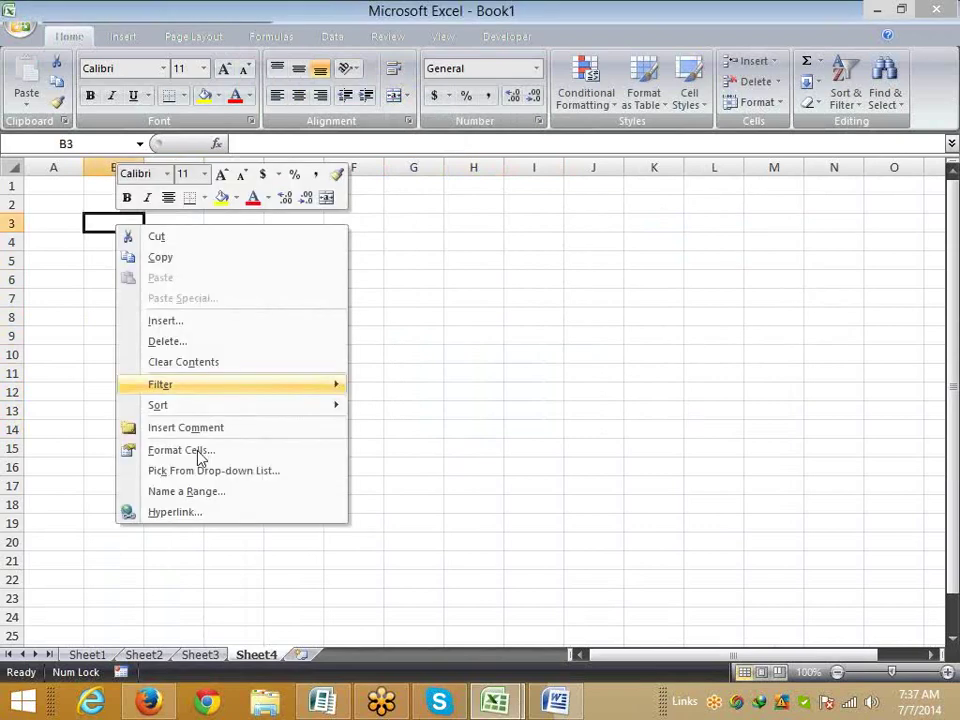
pyautogui.moveTo(395, 226); pyautogui.dragTo(644, 209)
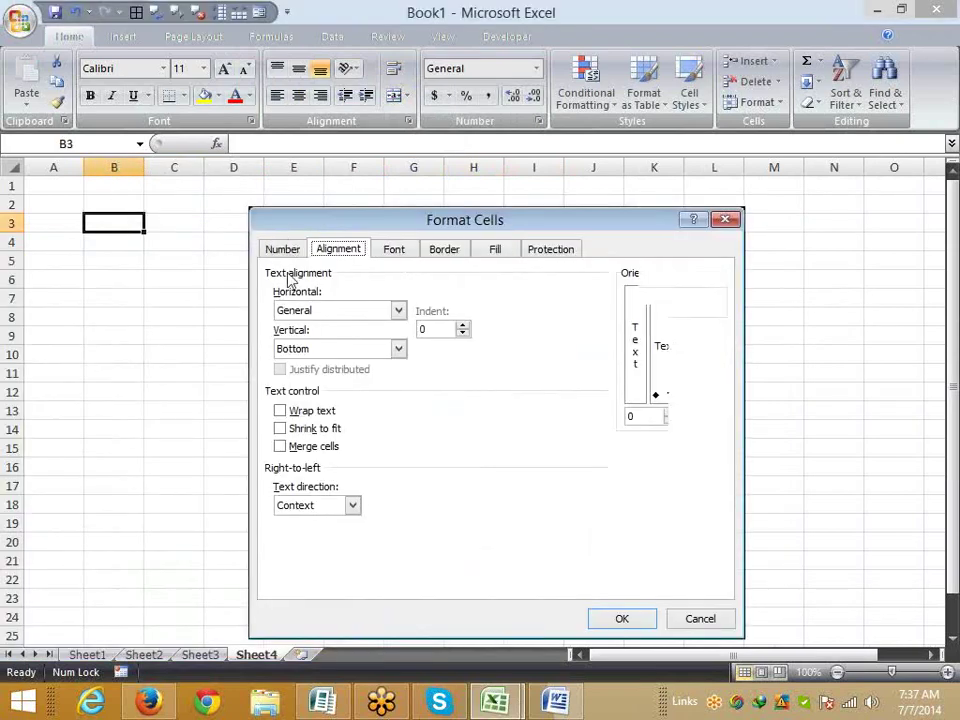
pyautogui.click(283, 249)
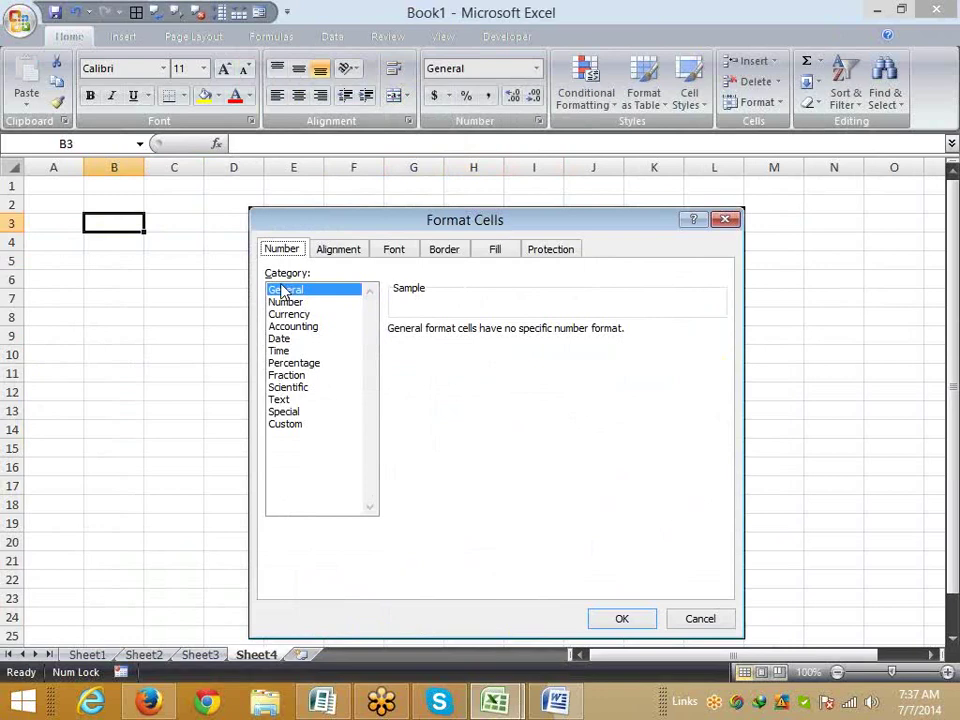
pyautogui.press('Return')
# Enter 154 in B3 as a General-format number.
pyautogui.write('154')
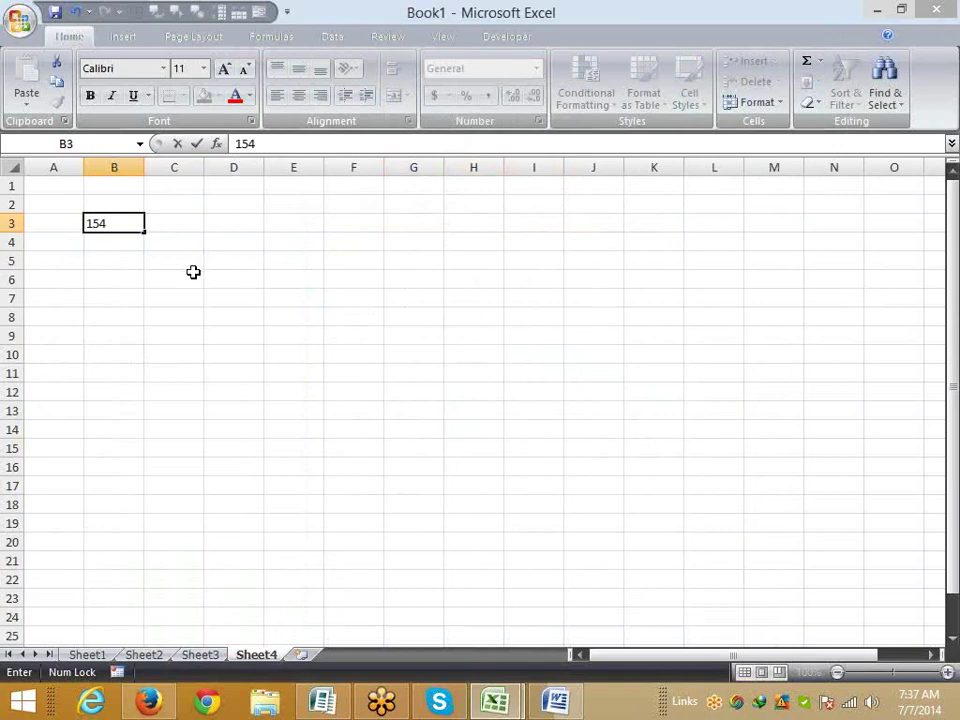
pyautogui.click(193, 272)
pyautogui.click(183, 227)
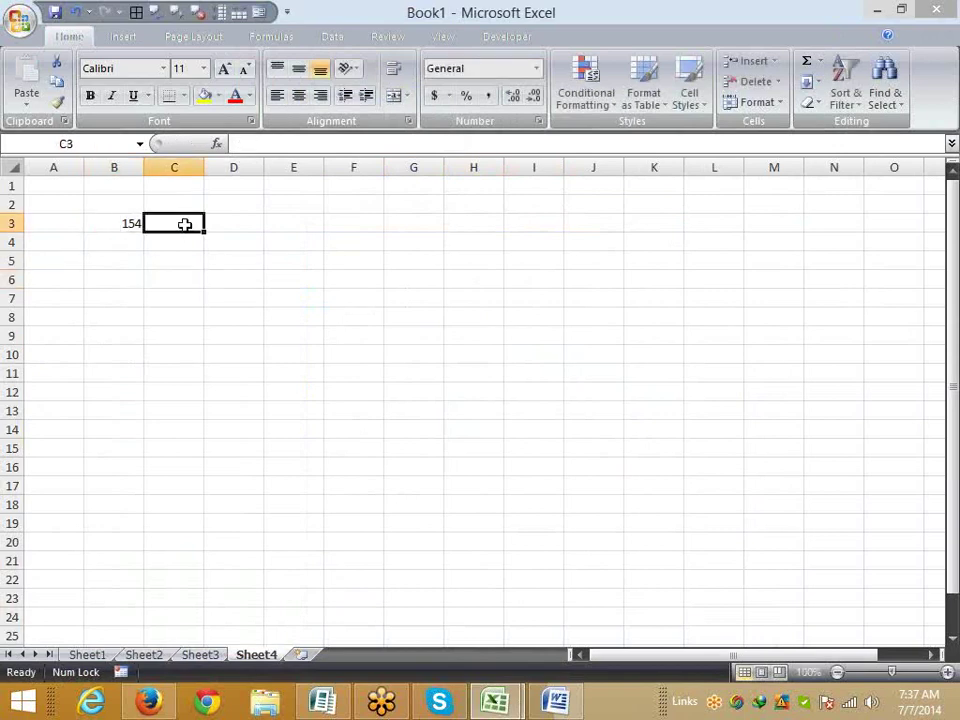
# Format C3 as Text and enter 154 in it.
pyautogui.click(537, 122)
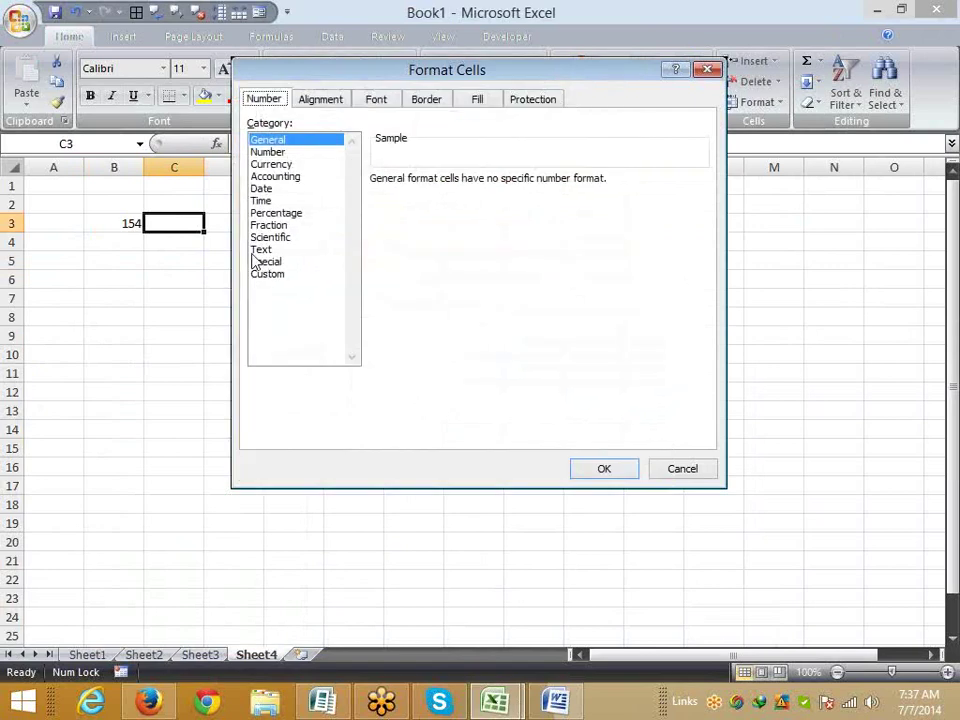
pyautogui.click(259, 249)
pyautogui.click(604, 468)
pyautogui.write('154')
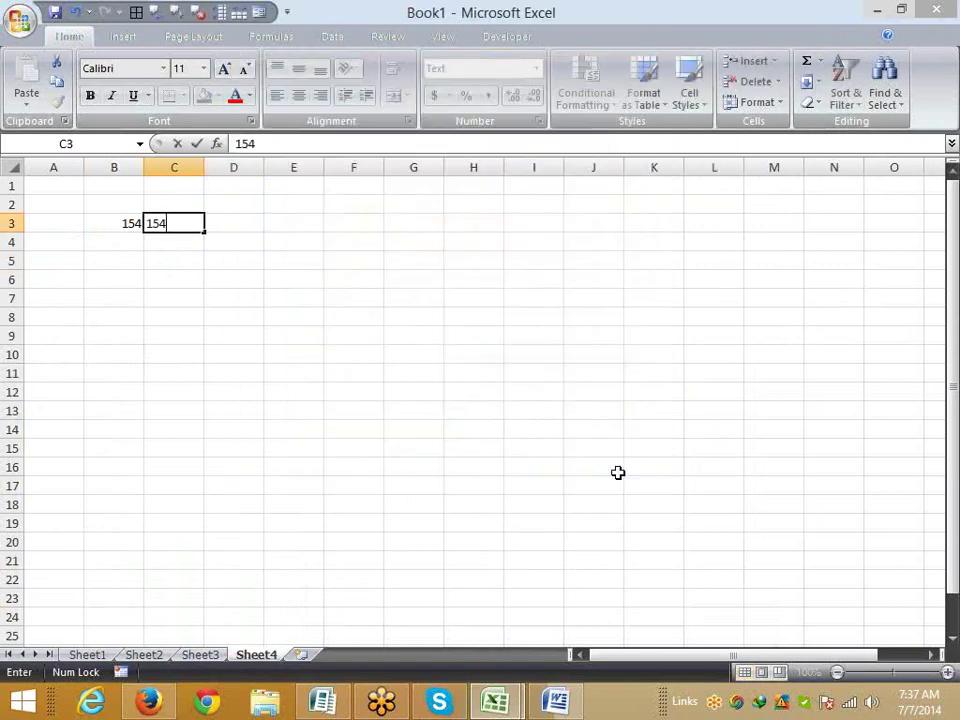
pyautogui.press('Return')
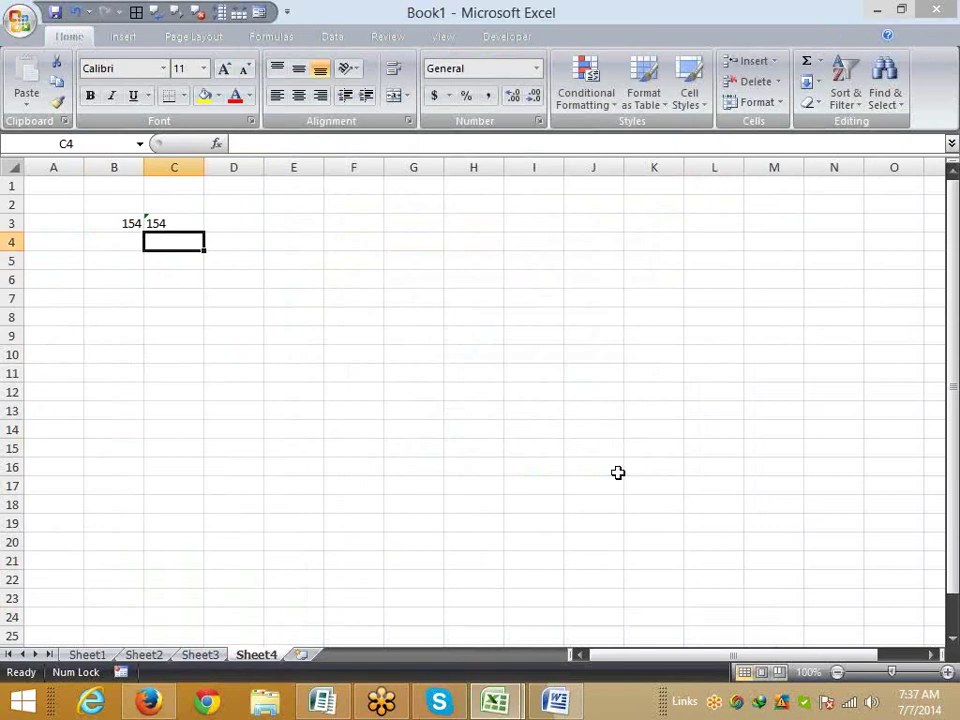
# Enter the comparison formula =B3=C3 in D4, which returns FALSE.
pyautogui.press('Right')
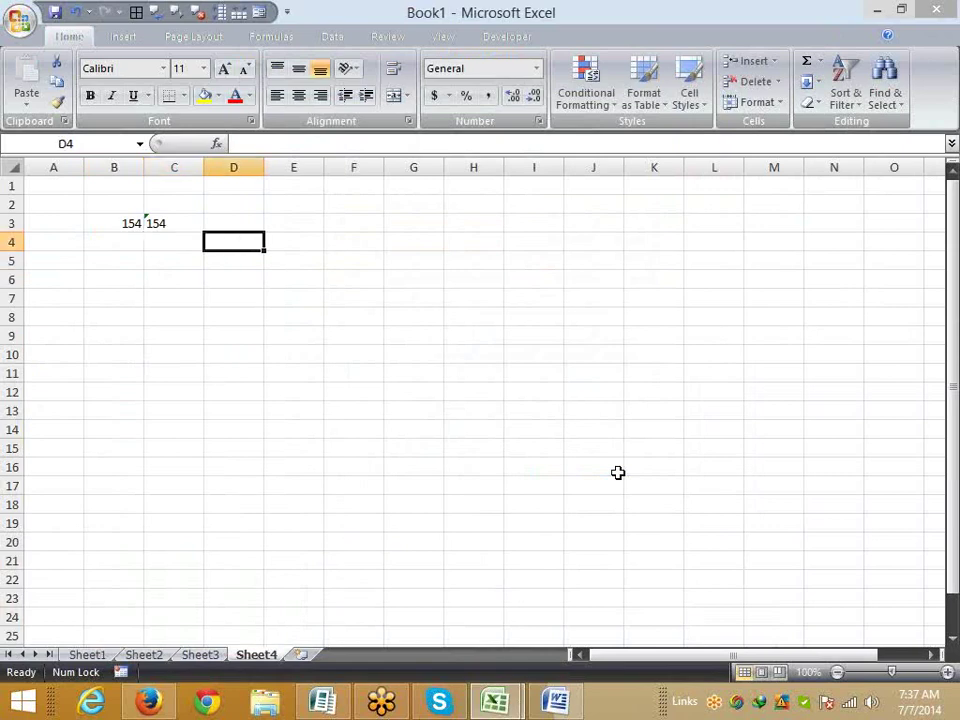
pyautogui.write('=')
pyautogui.press('Left')
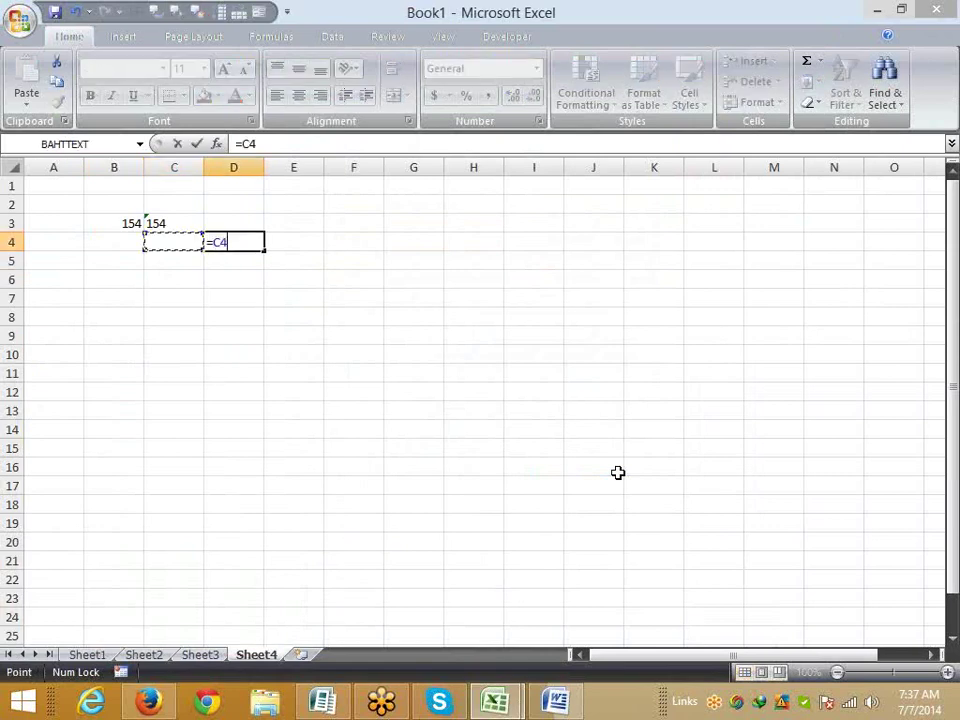
pyautogui.press('Left')
pyautogui.press('Up')
pyautogui.write('=')
pyautogui.press('Left')
pyautogui.press('Up')
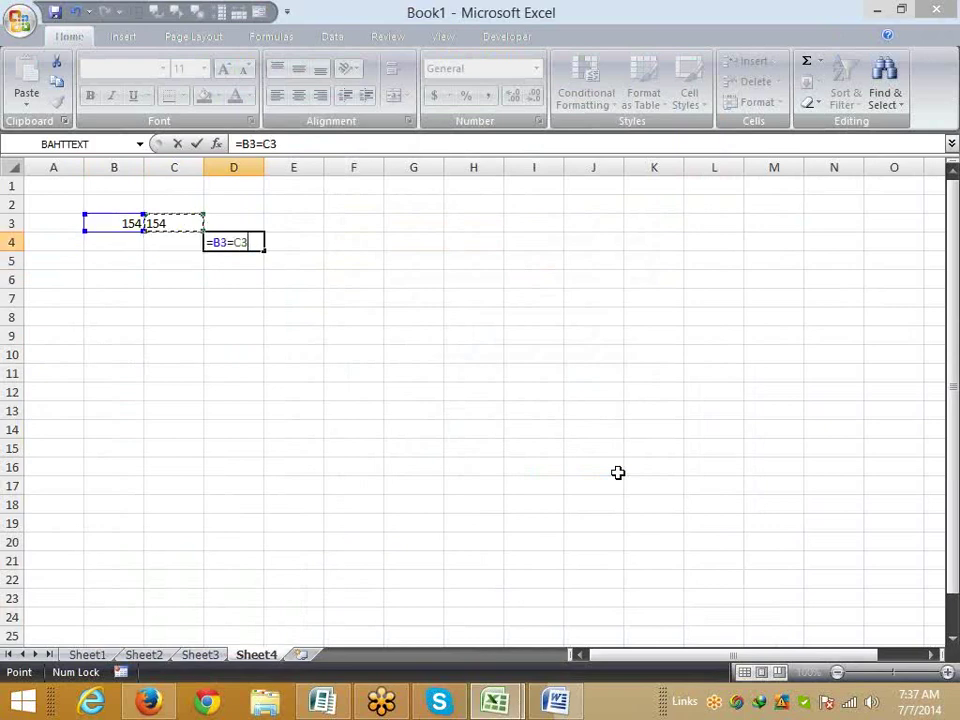
pyautogui.press('Return')
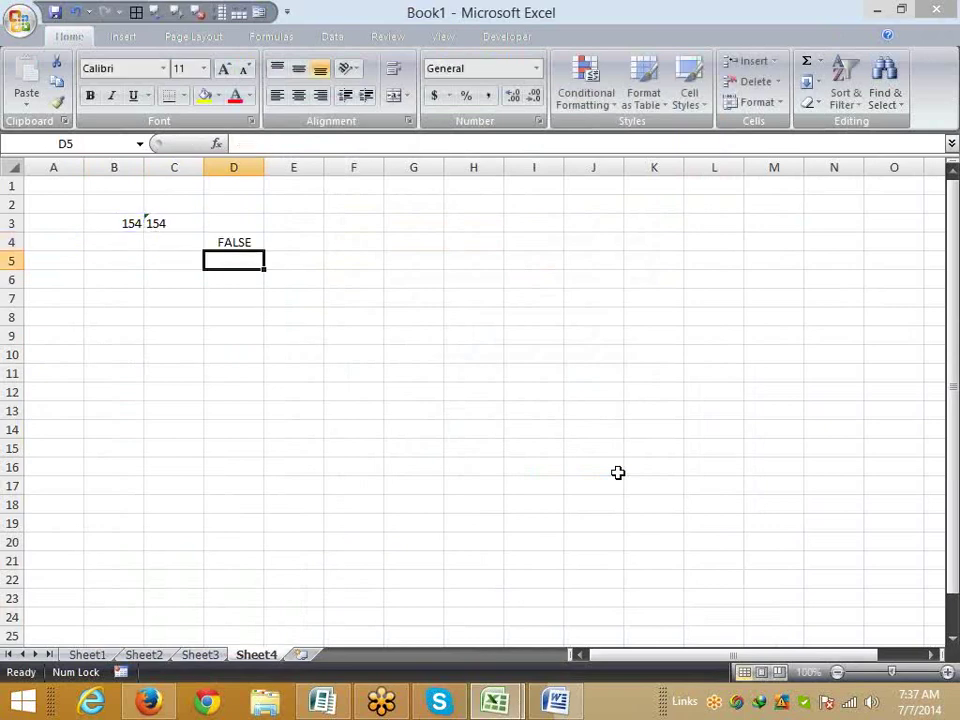
# Inspect D4's formula and the numeric and text values in B3 and C3.
pyautogui.press('Up')
pyautogui.press('Left')
pyautogui.press('Left')
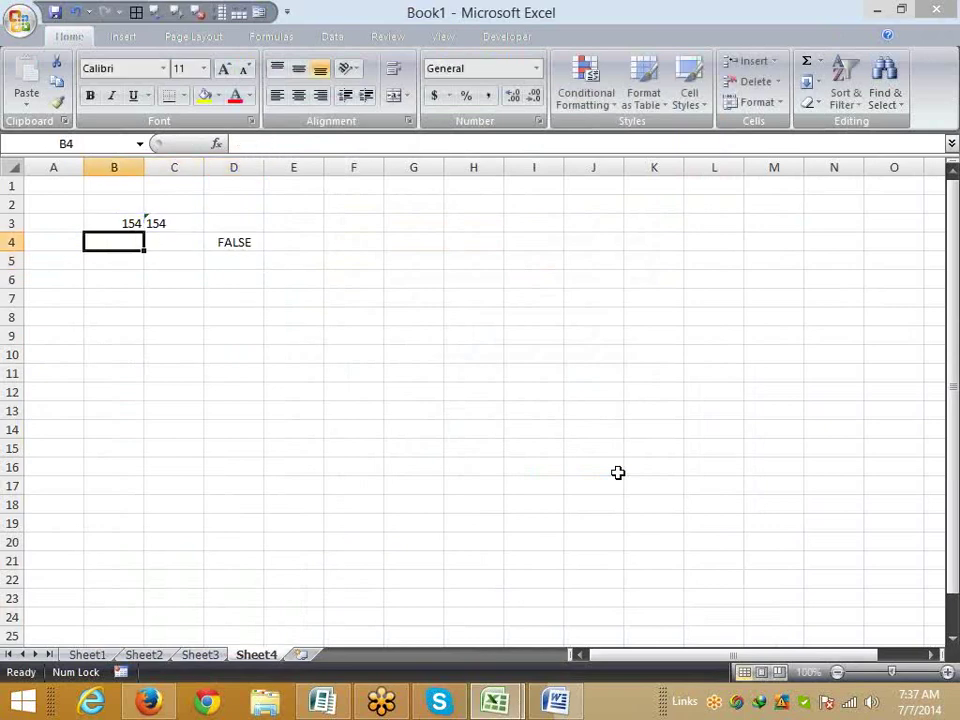
pyautogui.press('Up')
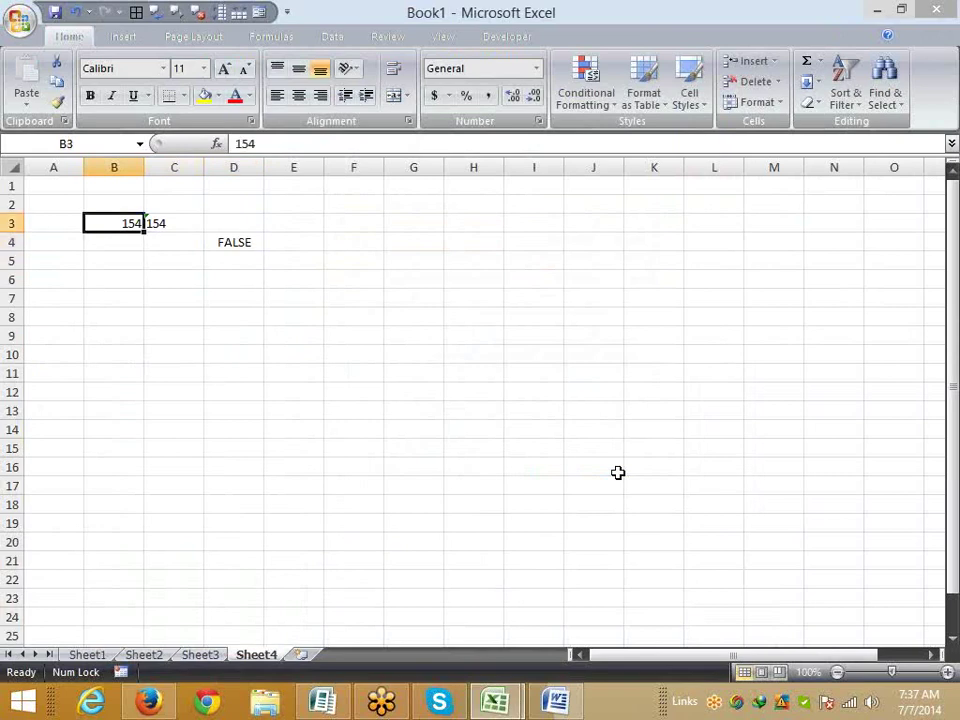
pyautogui.press('Right')
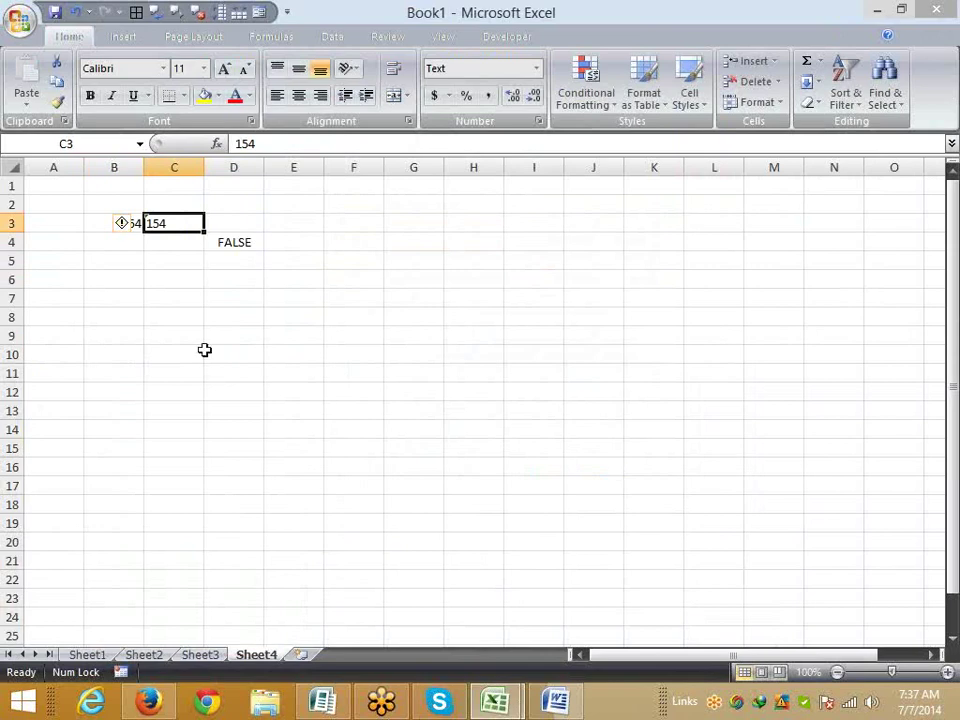
# Delete columns C and D, leaving only 154 in B3, and open B3's number format settings.
pyautogui.click(177, 277)
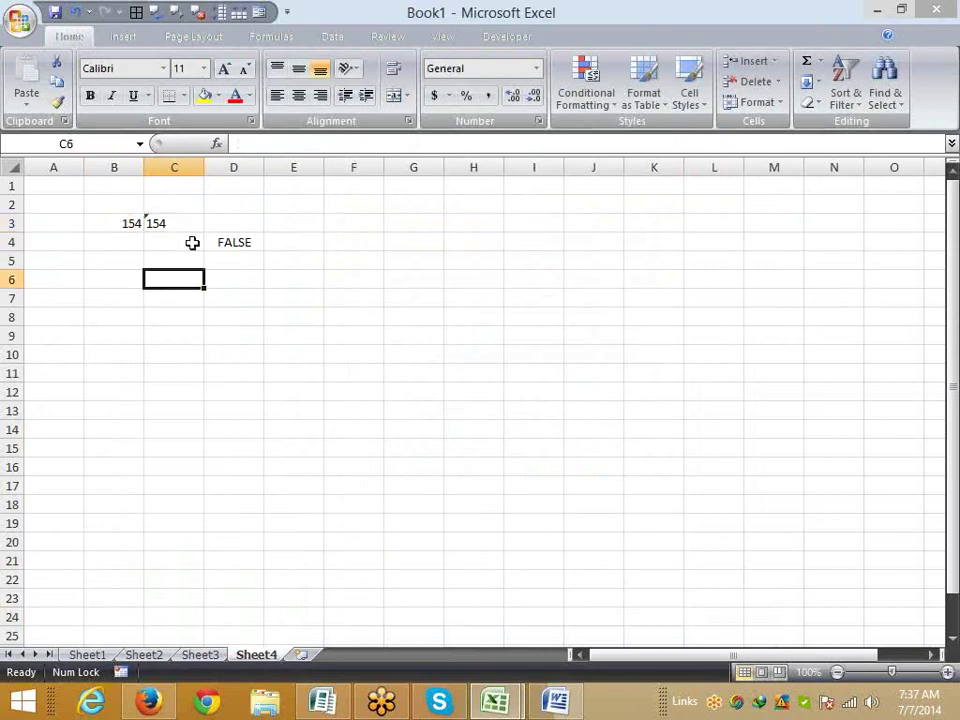
pyautogui.moveTo(114, 223); pyautogui.dragTo(174, 223)
pyautogui.moveTo(184, 167); pyautogui.dragTo(250, 172)
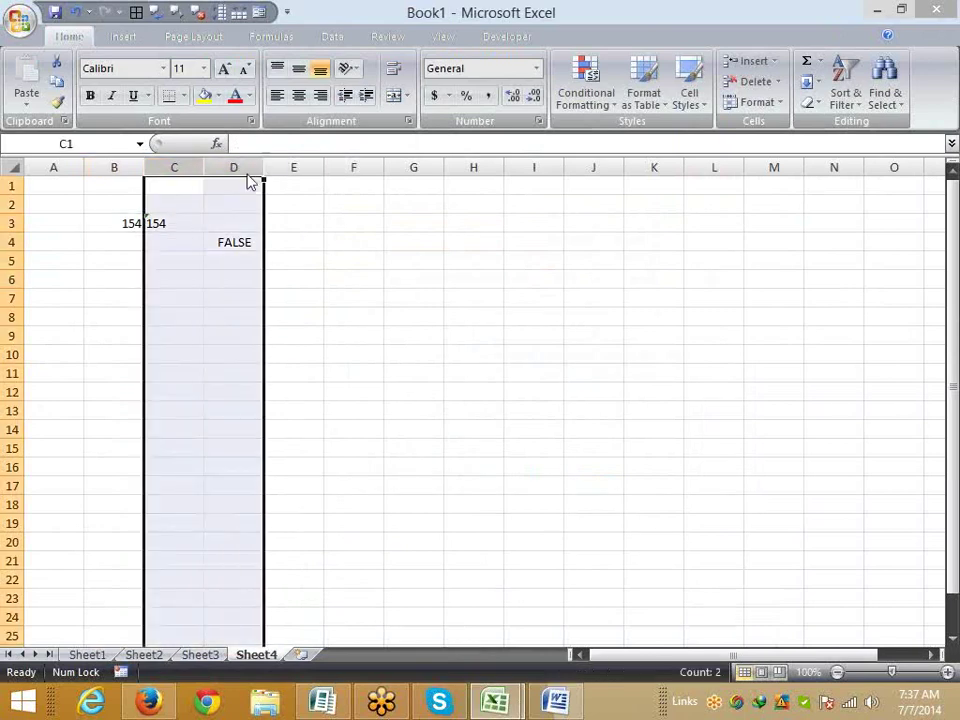
pyautogui.rightClick(252, 178)
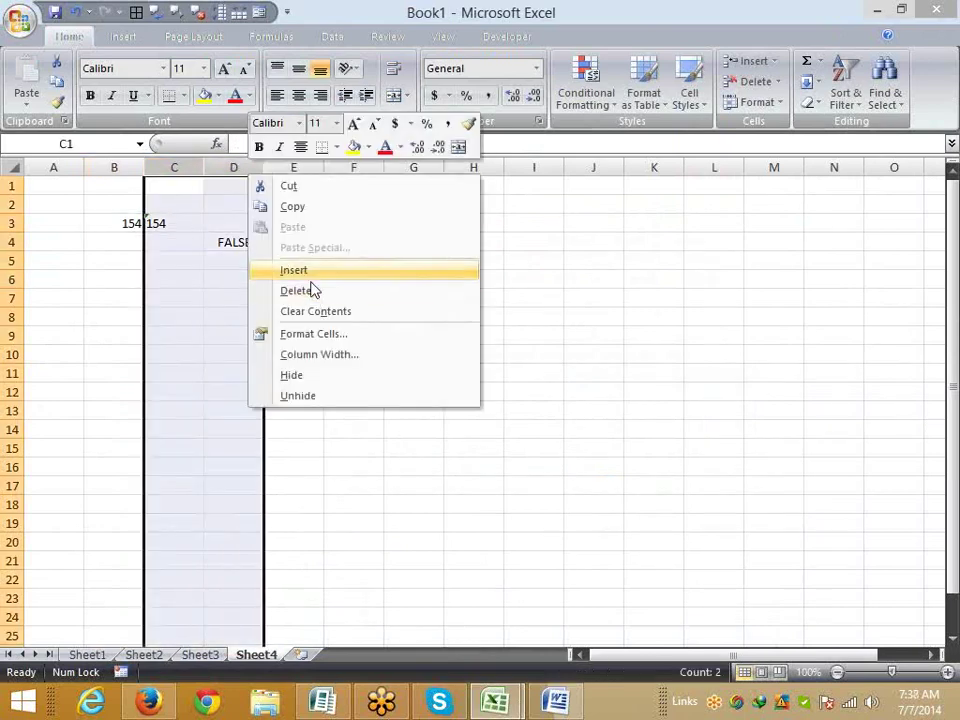
pyautogui.press('d')
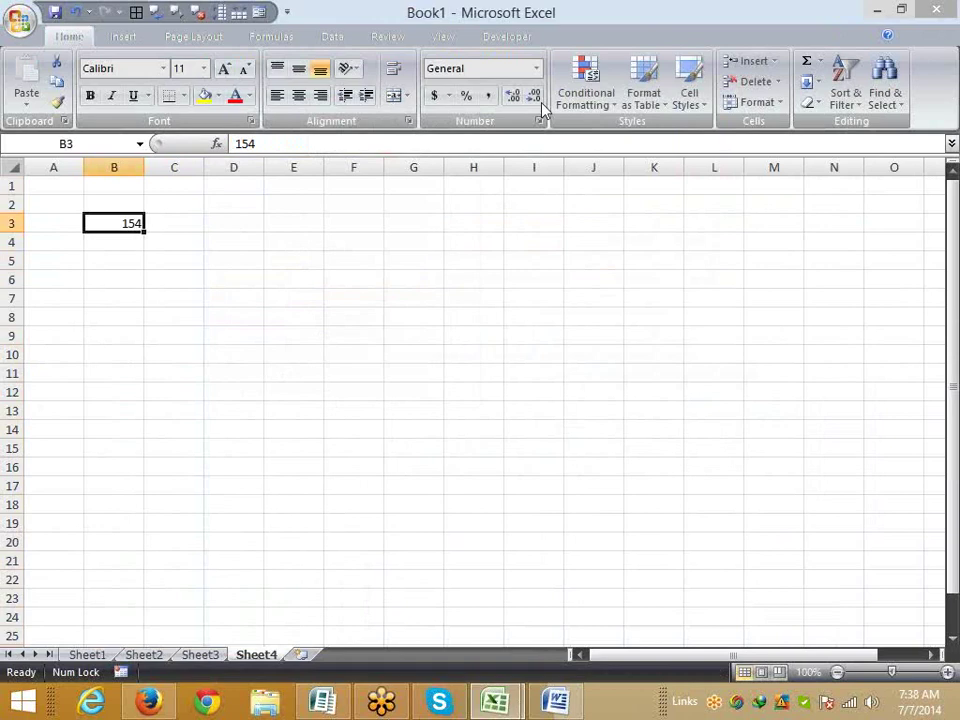
pyautogui.click(540, 119)
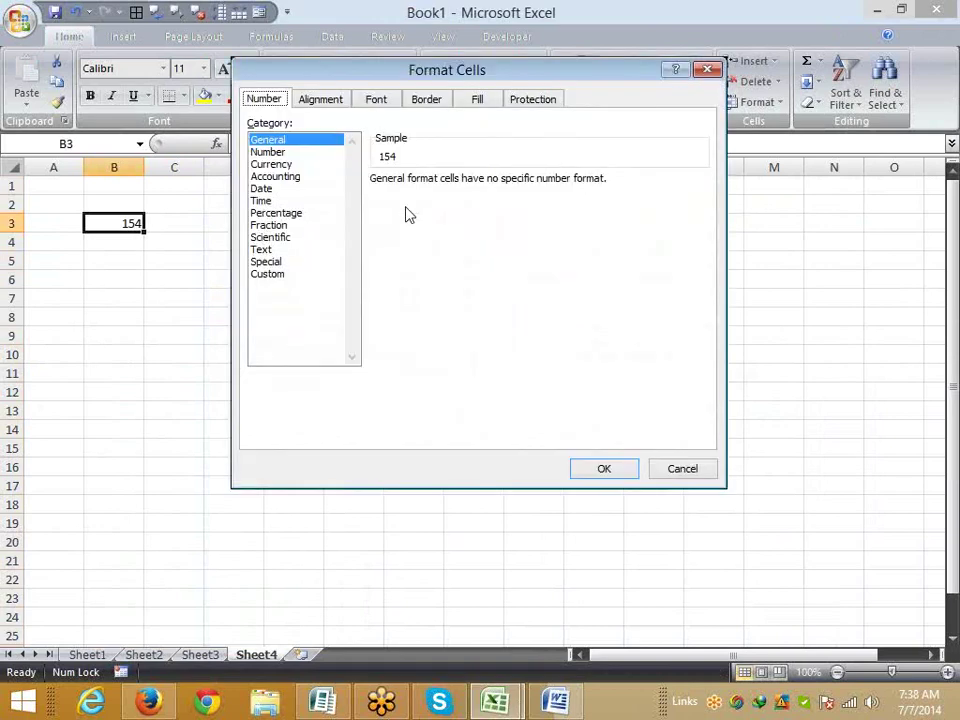
# Set B3 to the Number category with 2 decimal places and no 1000 separator, previewing 154.00.
pyautogui.click(288, 154)
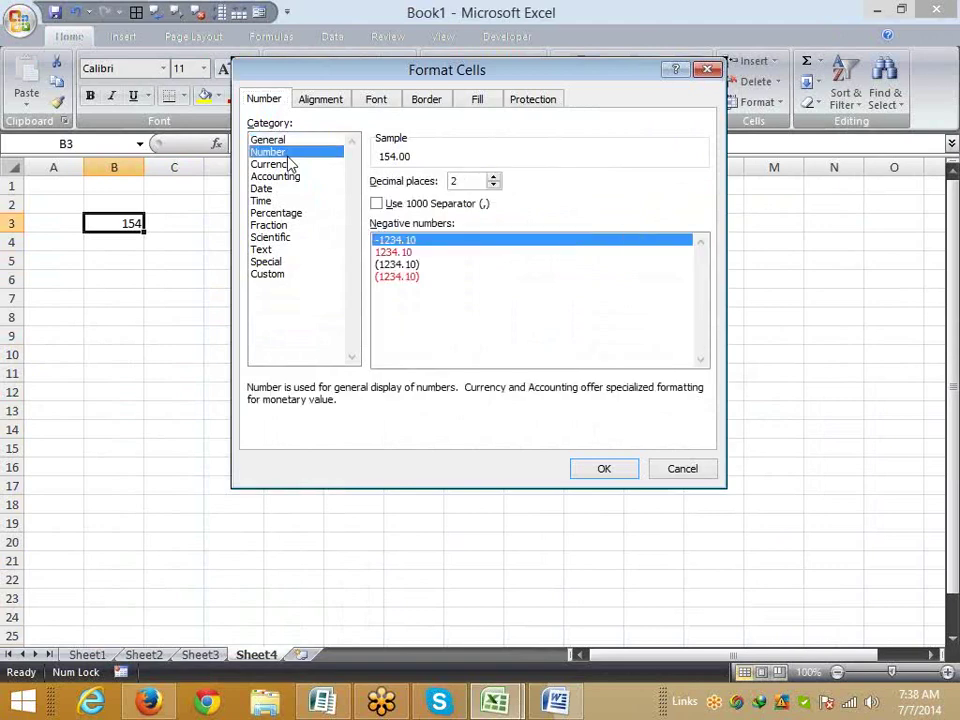
pyautogui.doubleClick(453, 181)
pyautogui.click(380, 206)
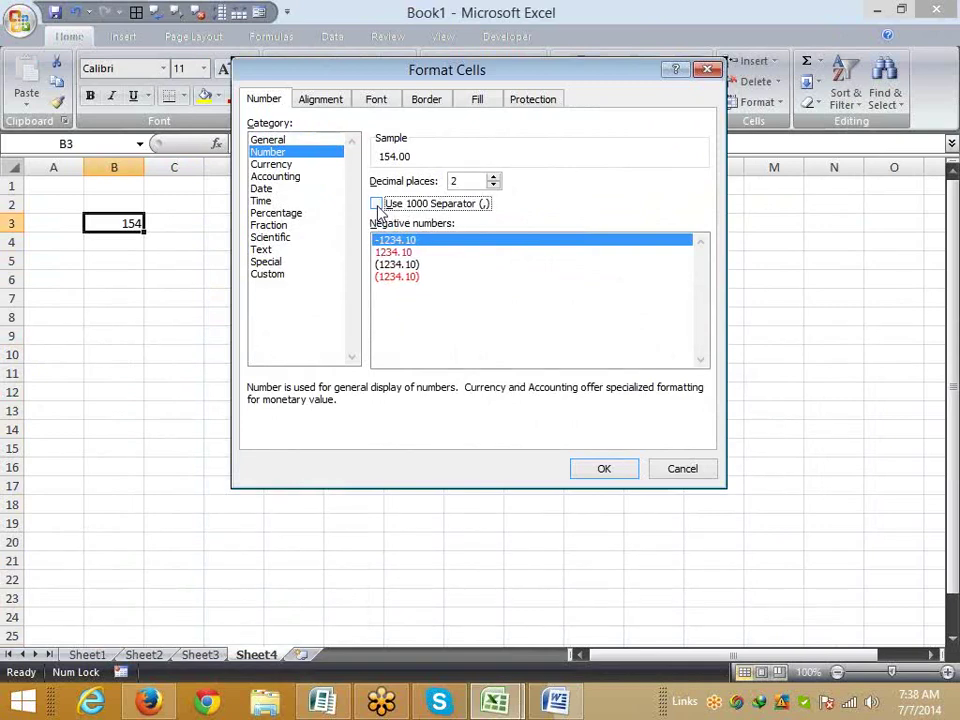
pyautogui.click(379, 207)
pyautogui.click(379, 207)
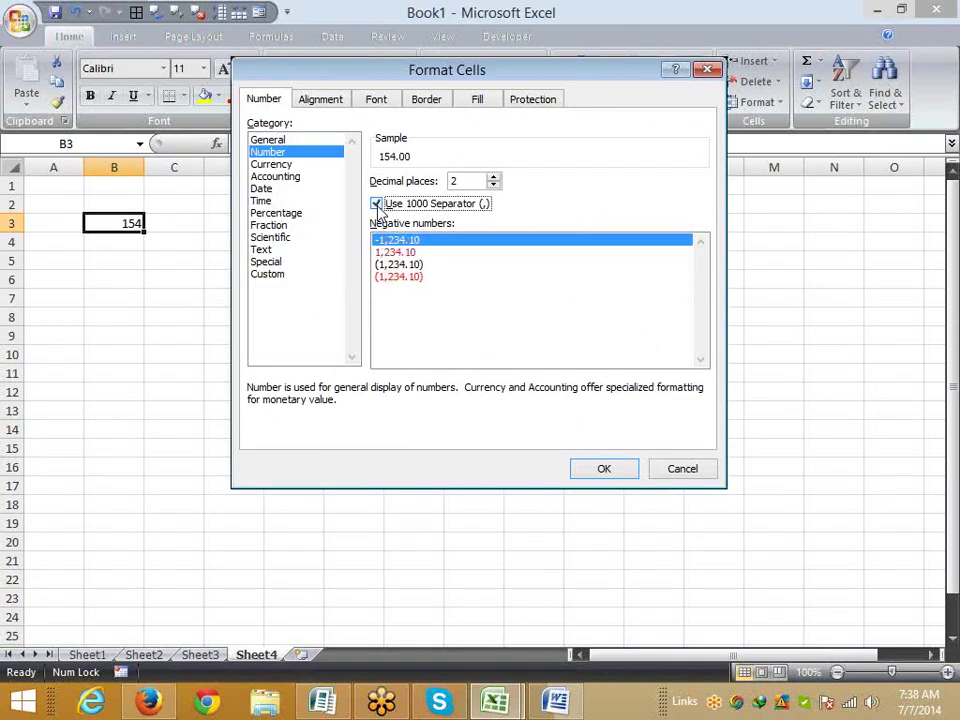
pyautogui.click(379, 207)
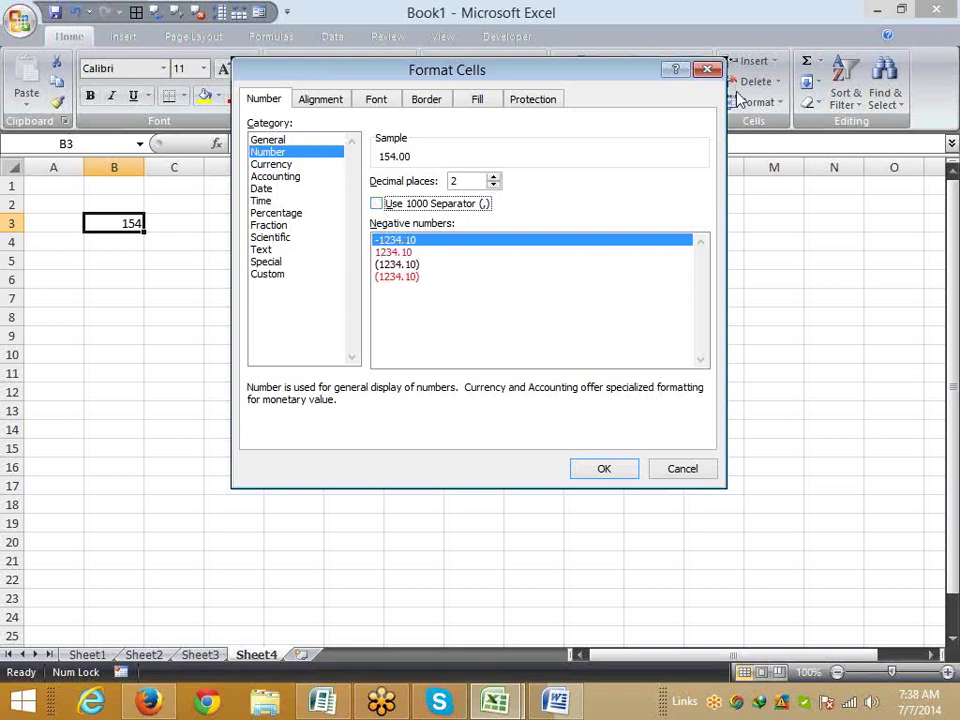
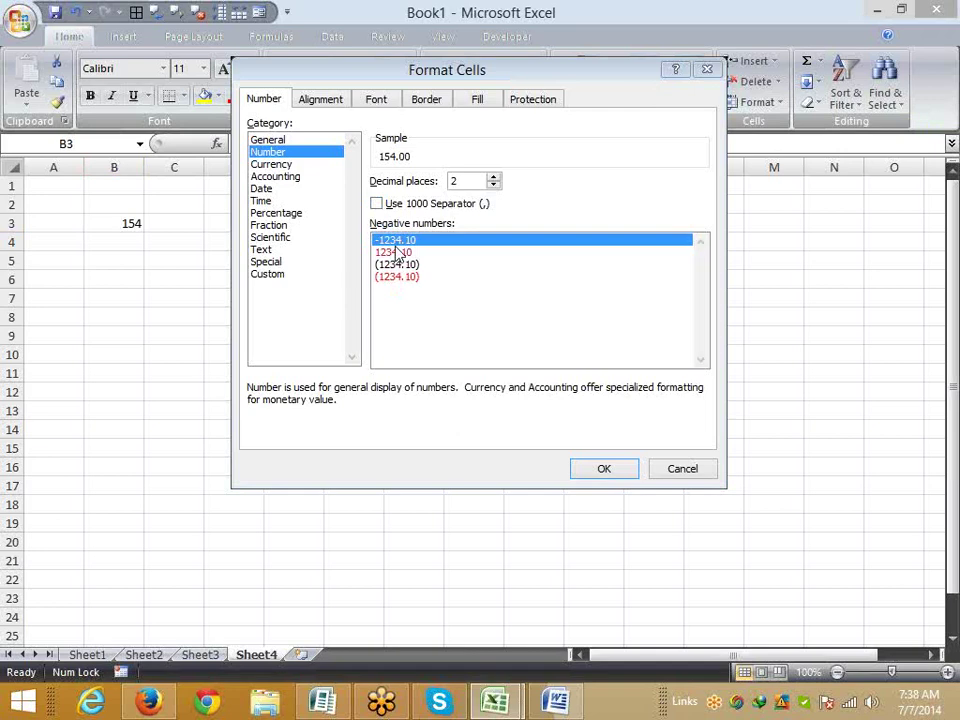
# Choose the red style for negatives in B3's two-decimal Number format.
pyautogui.click(397, 252)
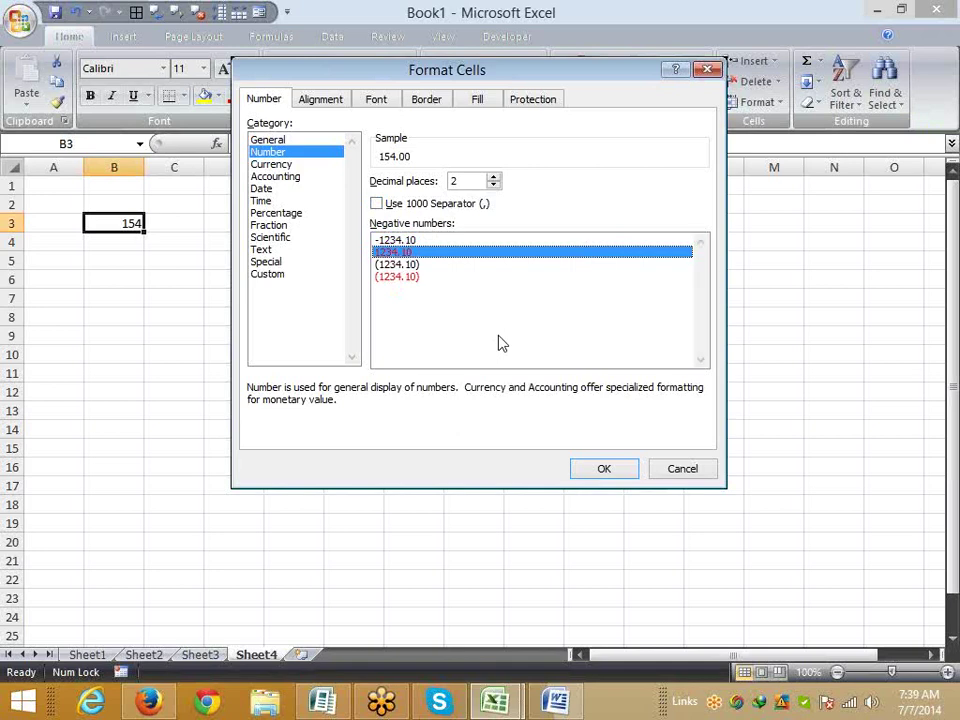
# Apply the red negative format, enter -821 in B3, and return to B3.
pyautogui.click(604, 469)
pyautogui.write('-')
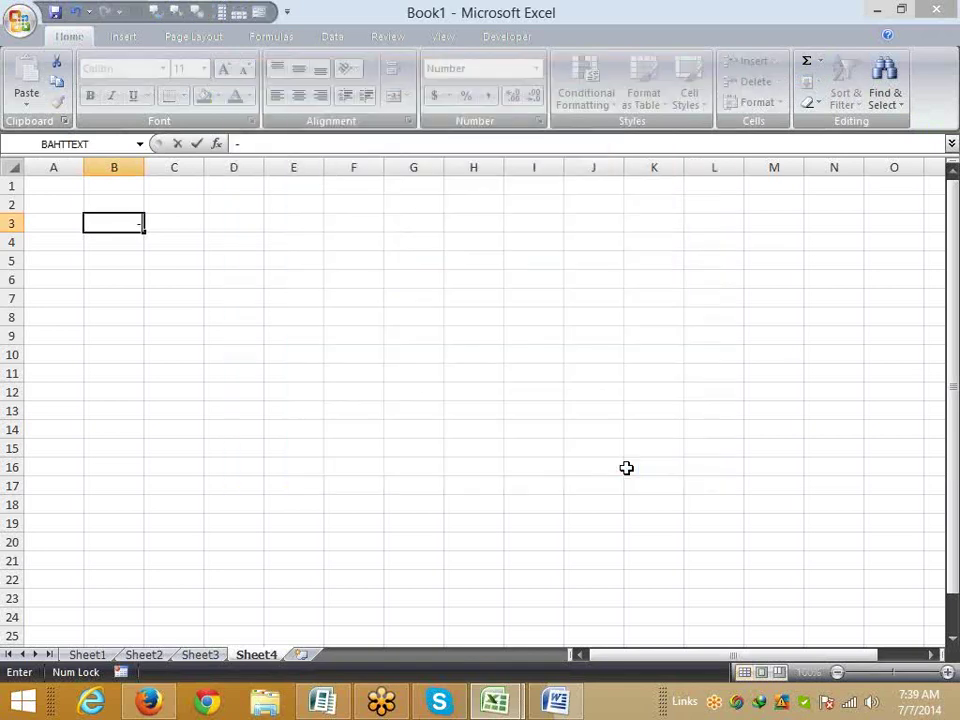
pyautogui.write('82')
pyautogui.press('Return')
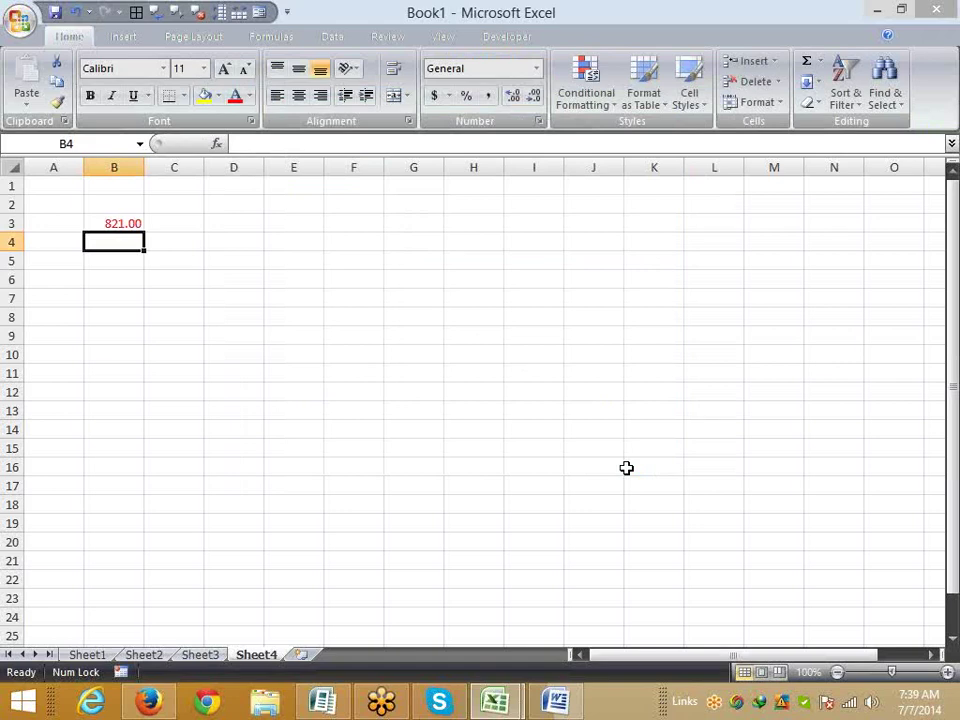
pyautogui.press('Up')
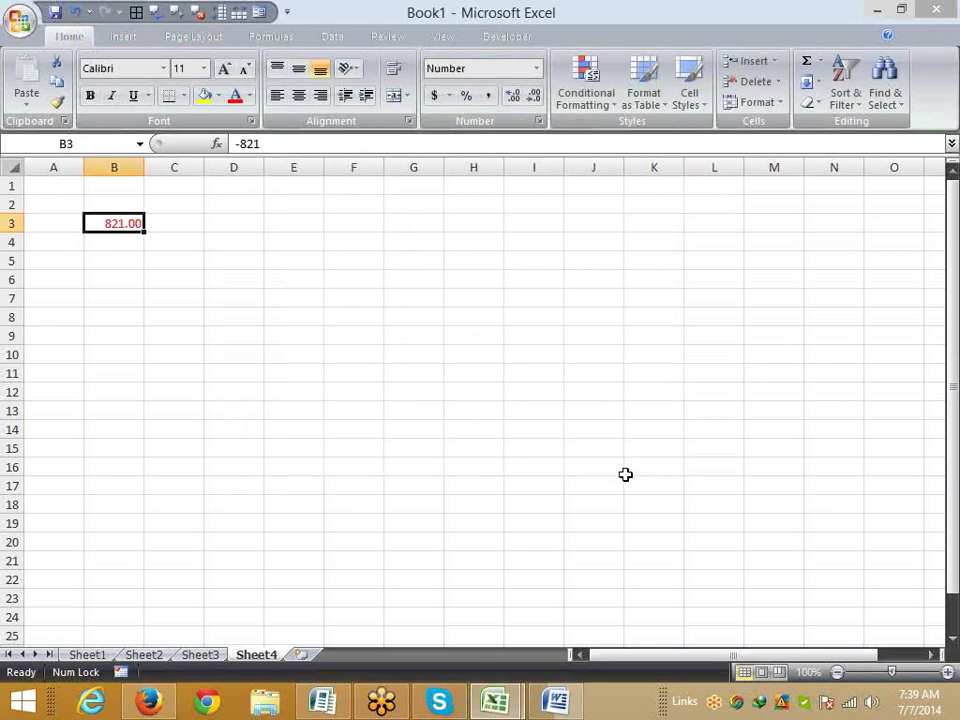
# Show B3's negative value in parentheses, as (821.00).
pyautogui.click(539, 121)
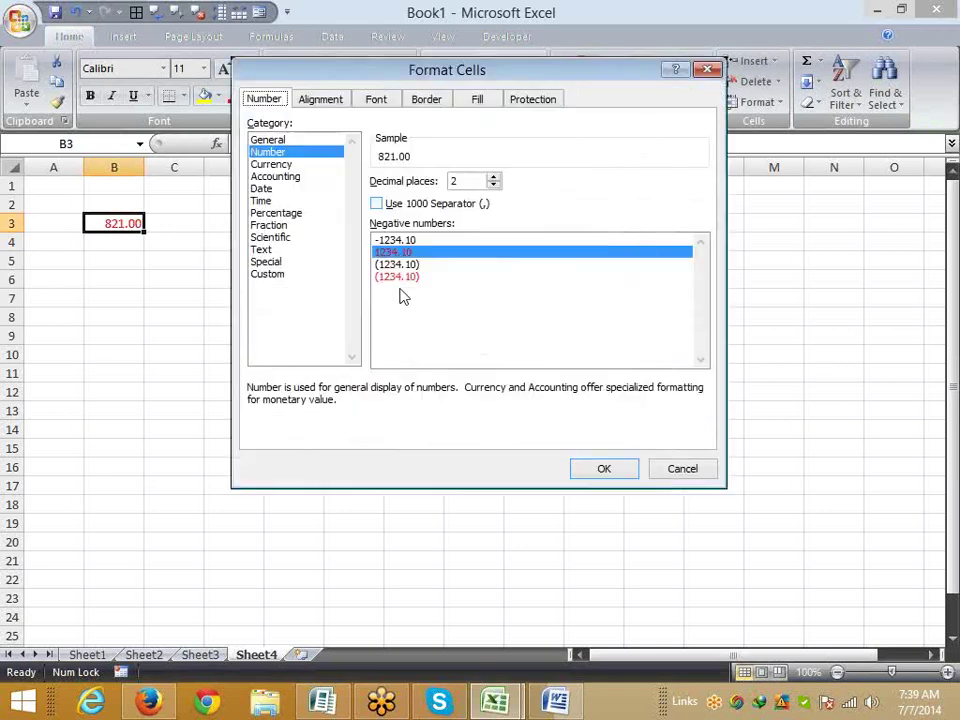
pyautogui.click(405, 265)
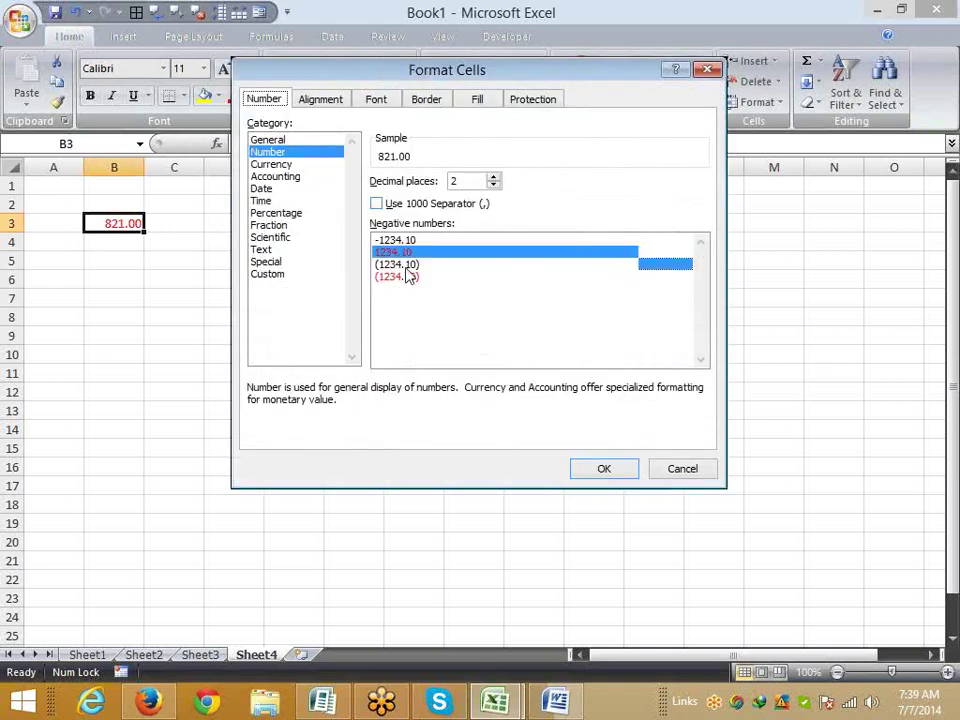
pyautogui.click(604, 469)
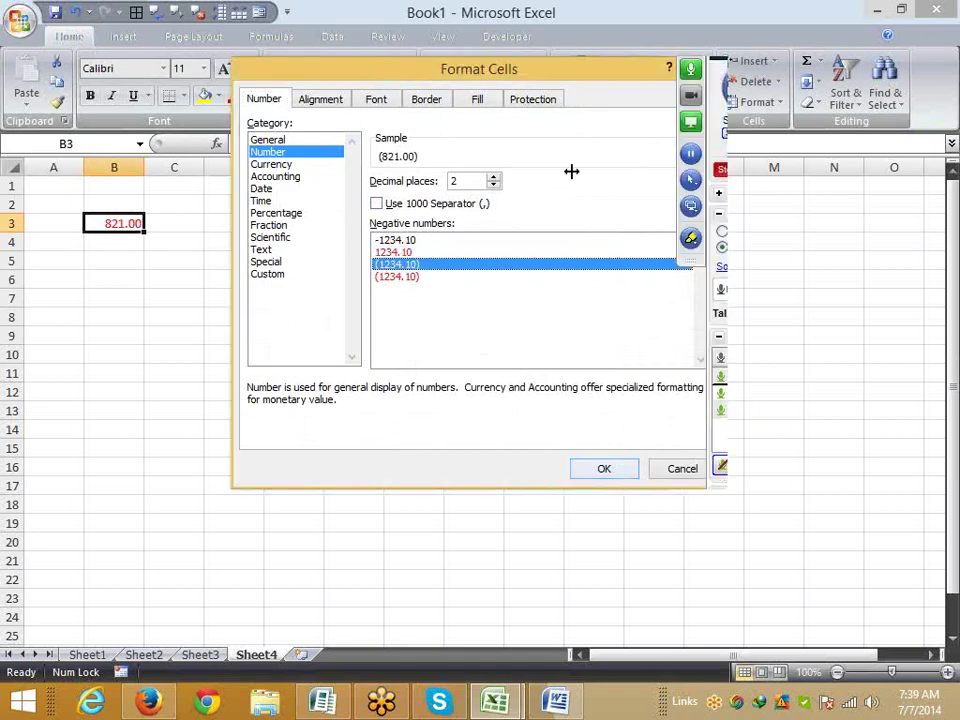
# Switch B3 to the red parentheses negative style, showing a red (821.00).
pyautogui.click(539, 121)
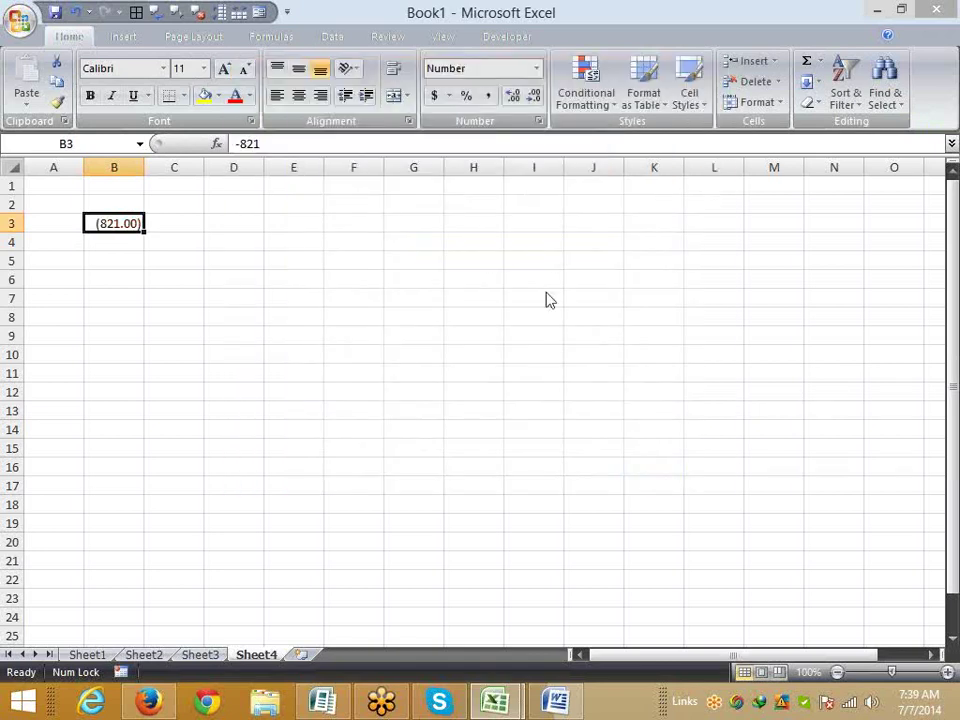
pyautogui.click(378, 276)
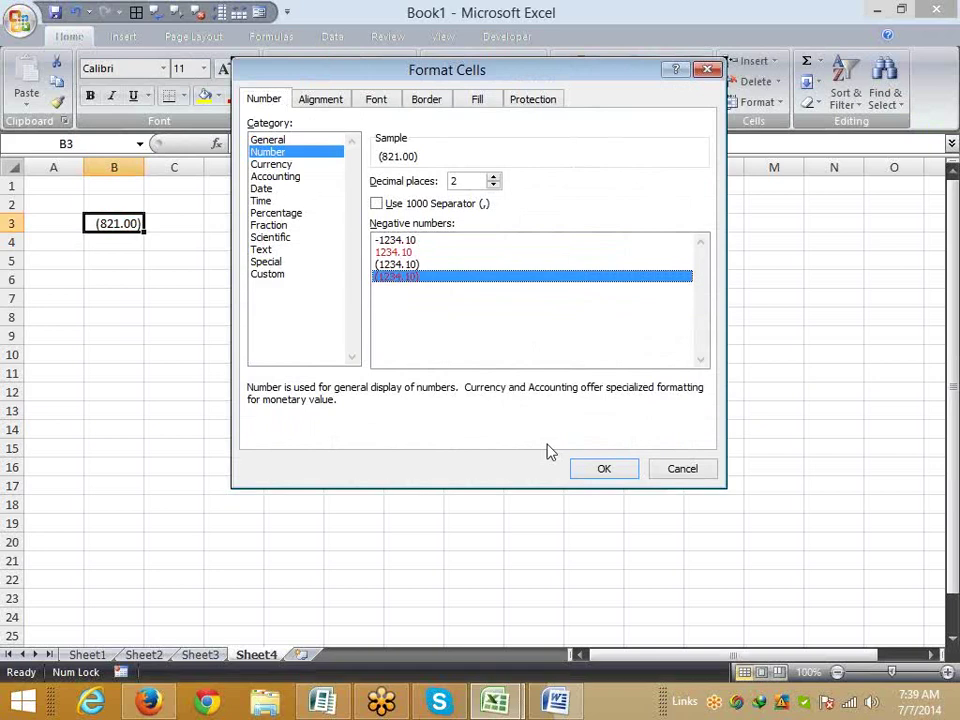
pyautogui.press('Return')
pyautogui.click(540, 122)
# Give B3 a Currency format with the USD symbol, showing red (USD 821.00).
pyautogui.click(271, 164)
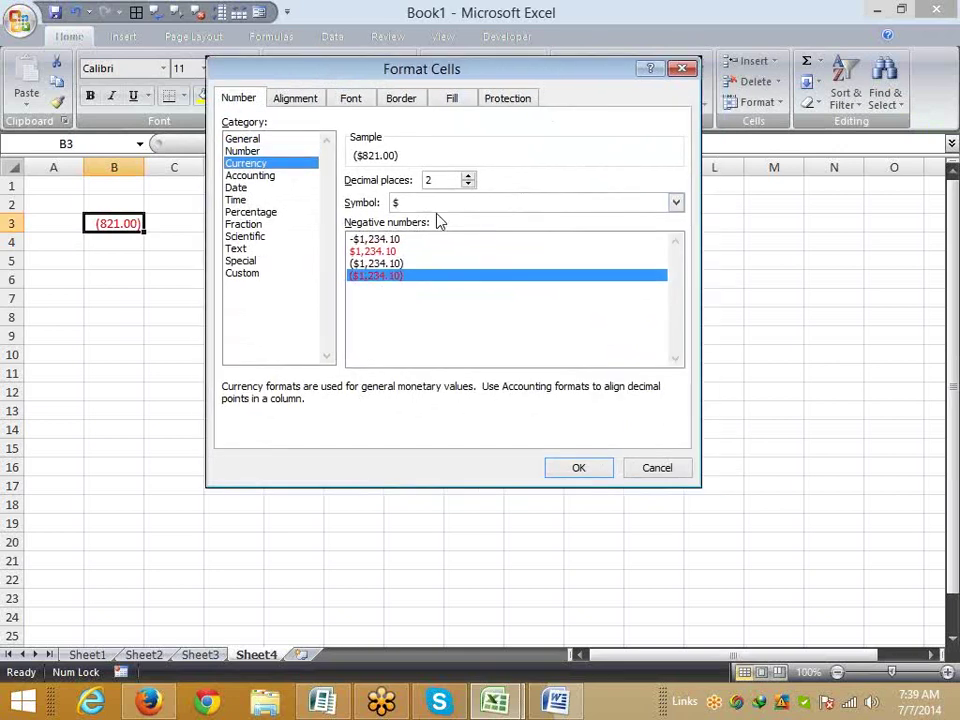
pyautogui.click(437, 206)
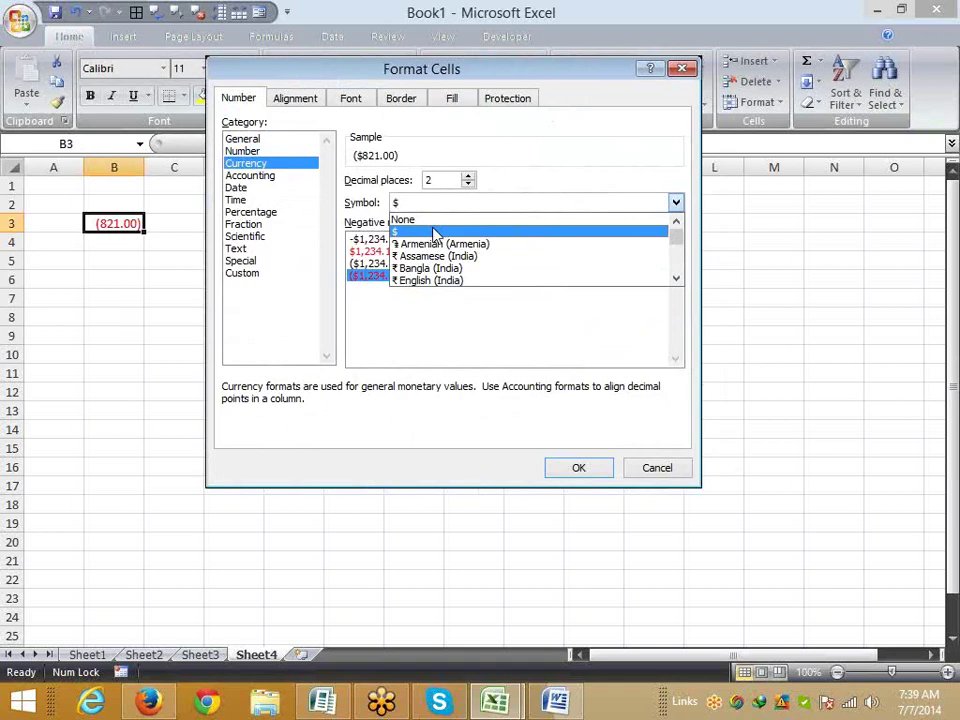
pyautogui.write('inr')
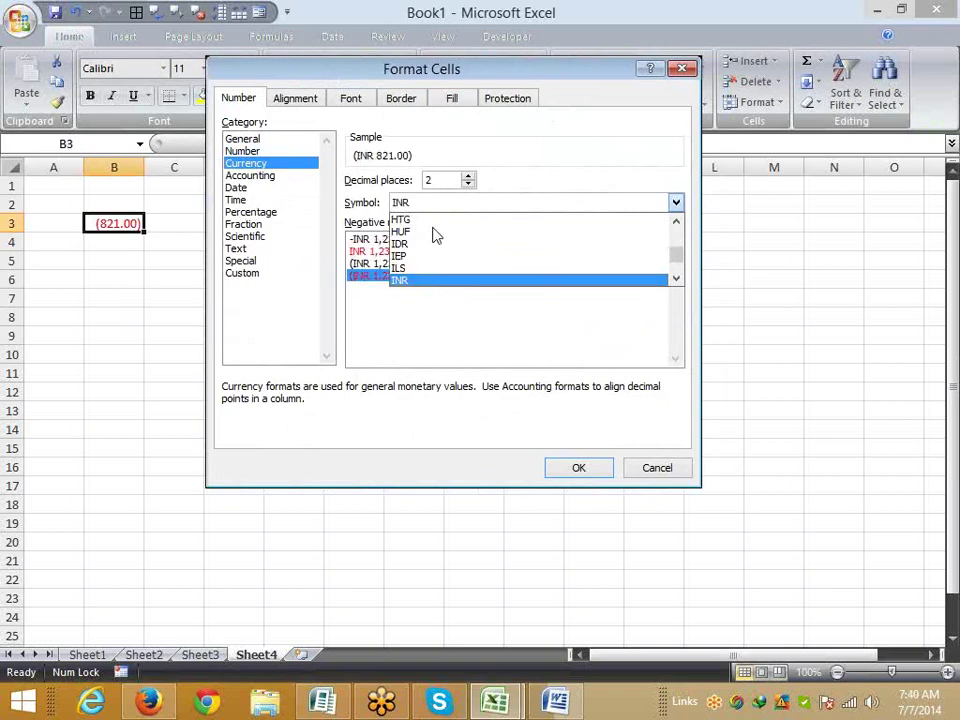
pyautogui.write('pkr')
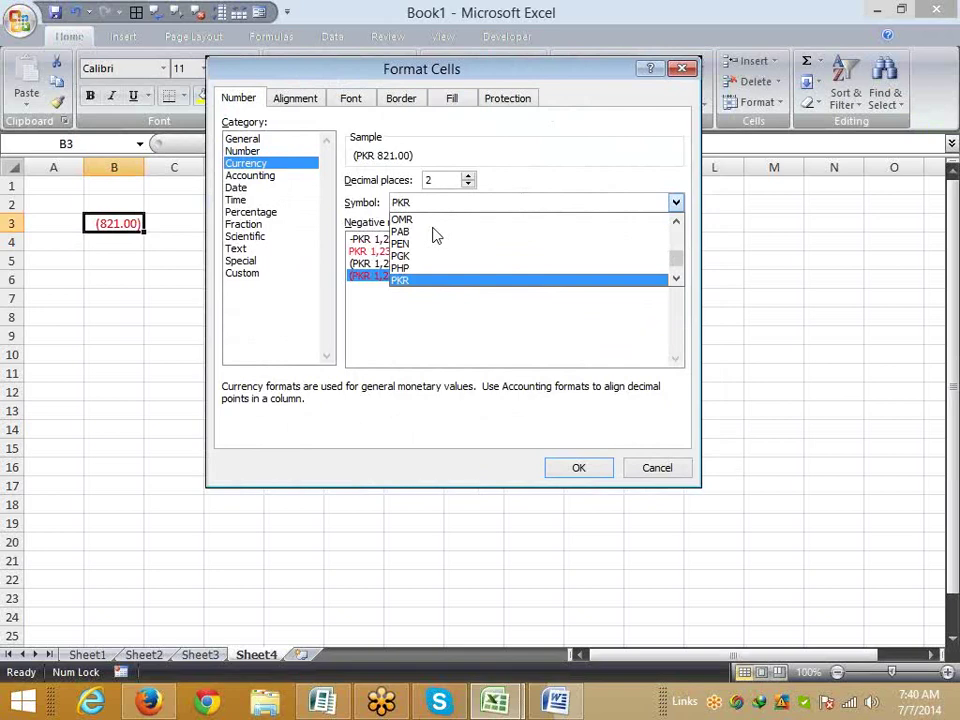
pyautogui.write('usd')
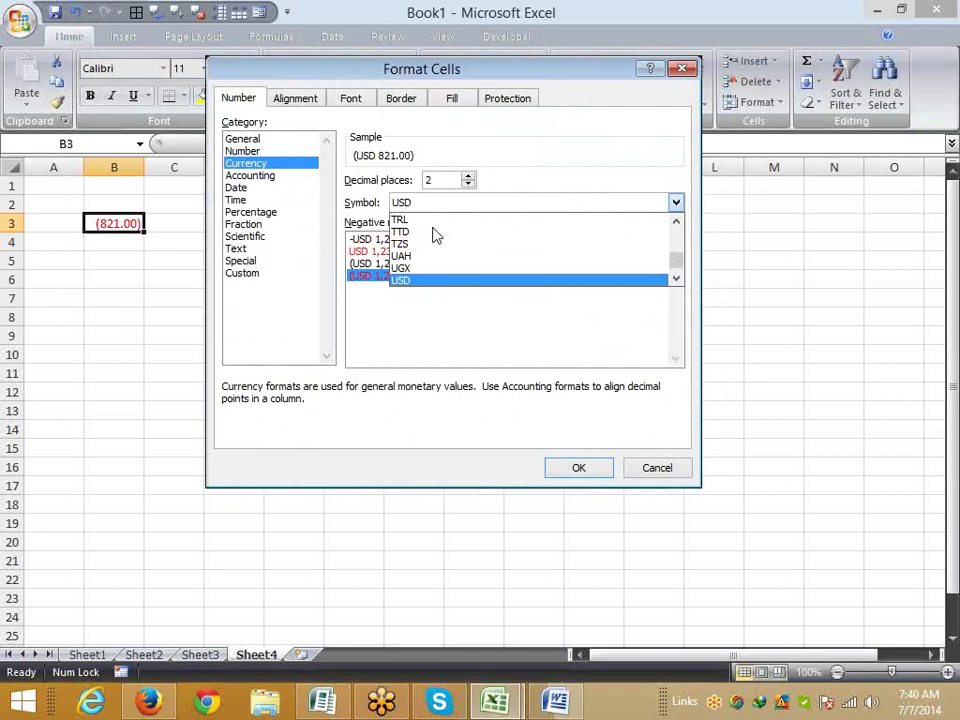
pyautogui.click(412, 280)
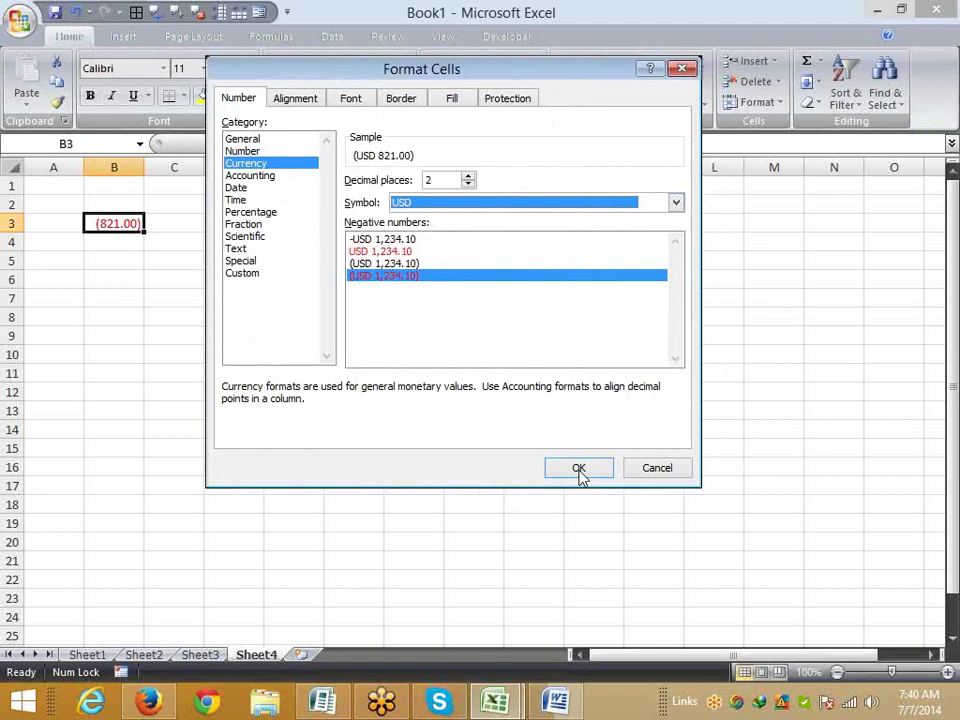
pyautogui.click(579, 470)
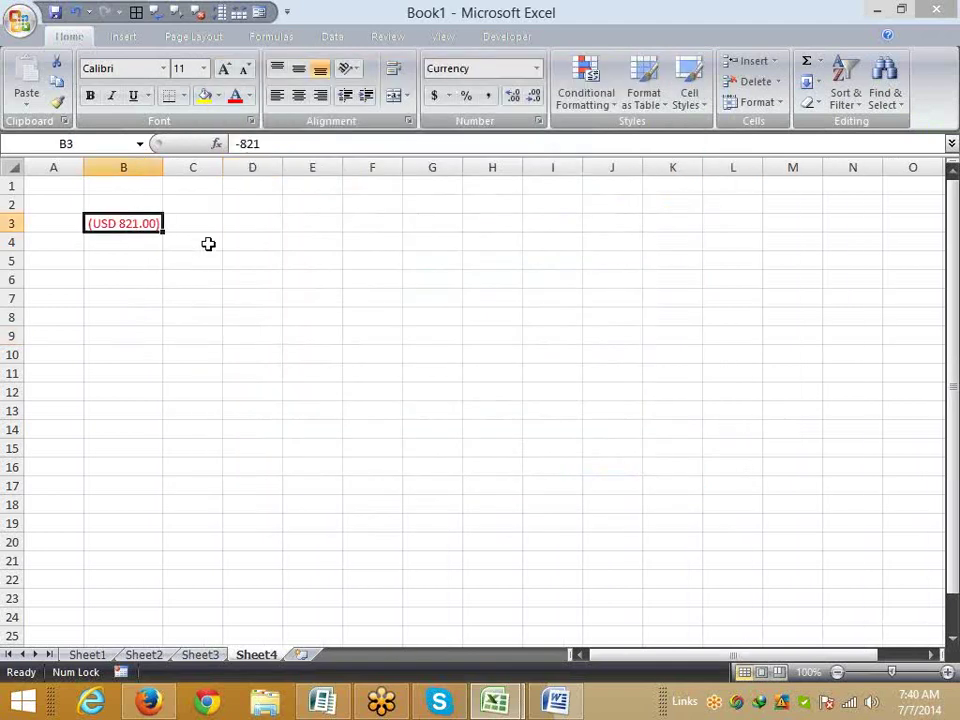
# Enter 85 in C4, then select the earlier entries.
pyautogui.click(208, 244)
pyautogui.write('85')
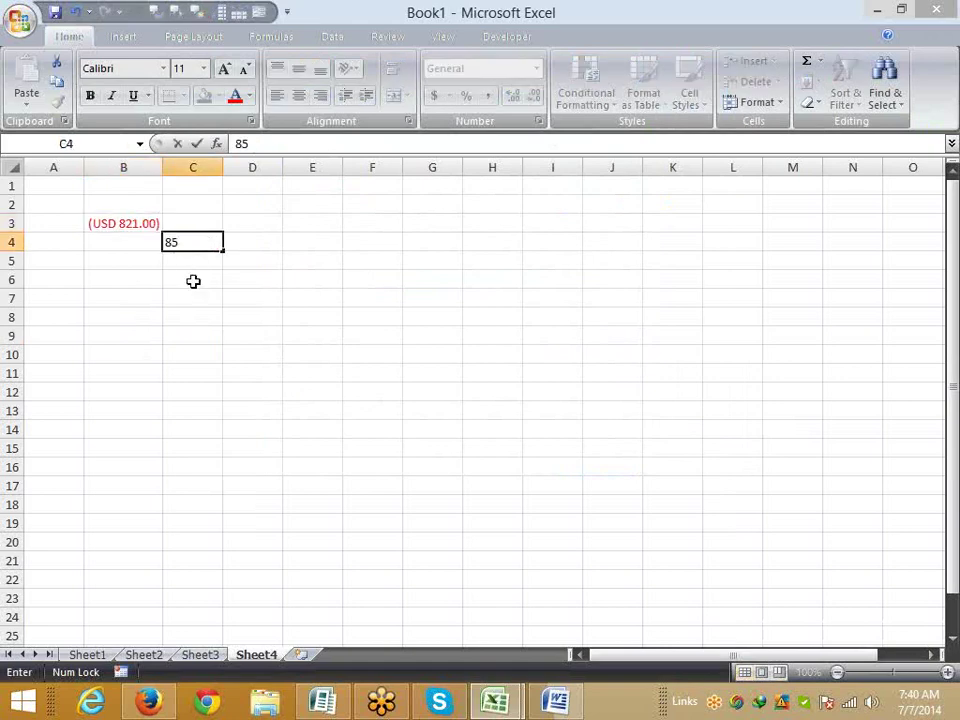
pyautogui.press('Return')
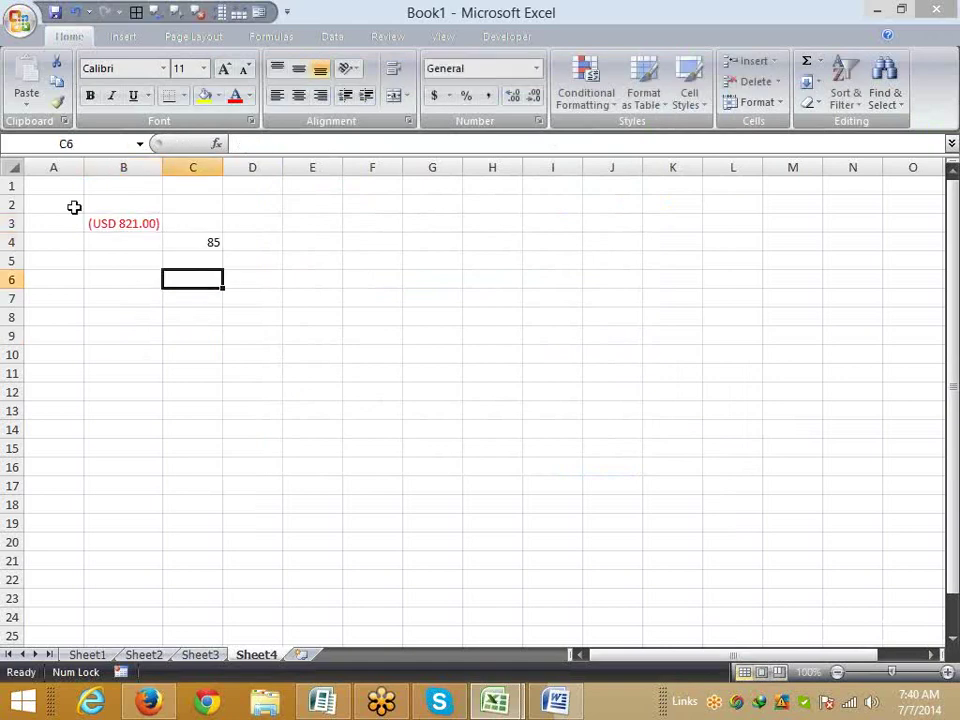
pyautogui.keyDown('shift'); pyautogui.click(73, 207); pyautogui.keyUp('shift')
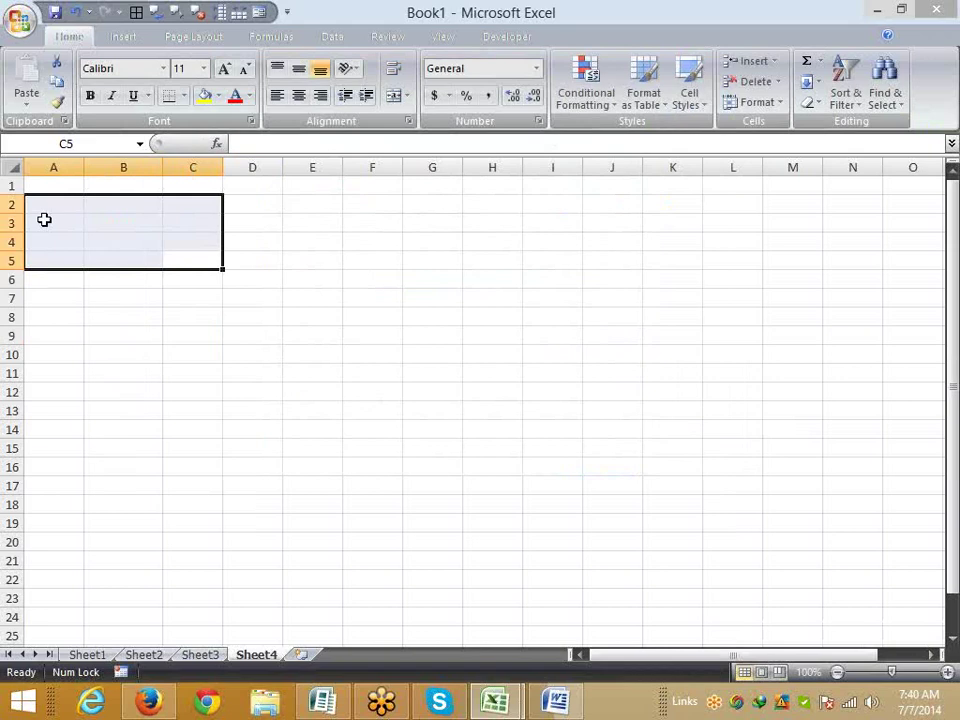
# Enter the formula =RANDBETWEEN(10,90) in A1.
pyautogui.click(53, 184)
pyautogui.write('=r')
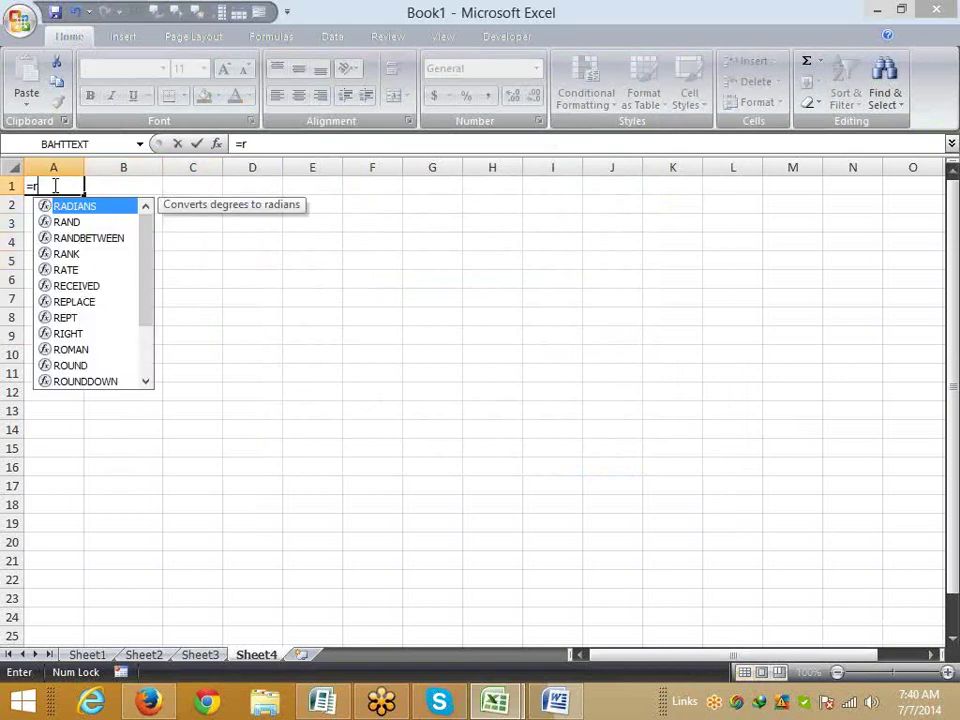
pyautogui.press('Down')
pyautogui.press('Down')
pyautogui.press('Tab')
pyautogui.write('10')
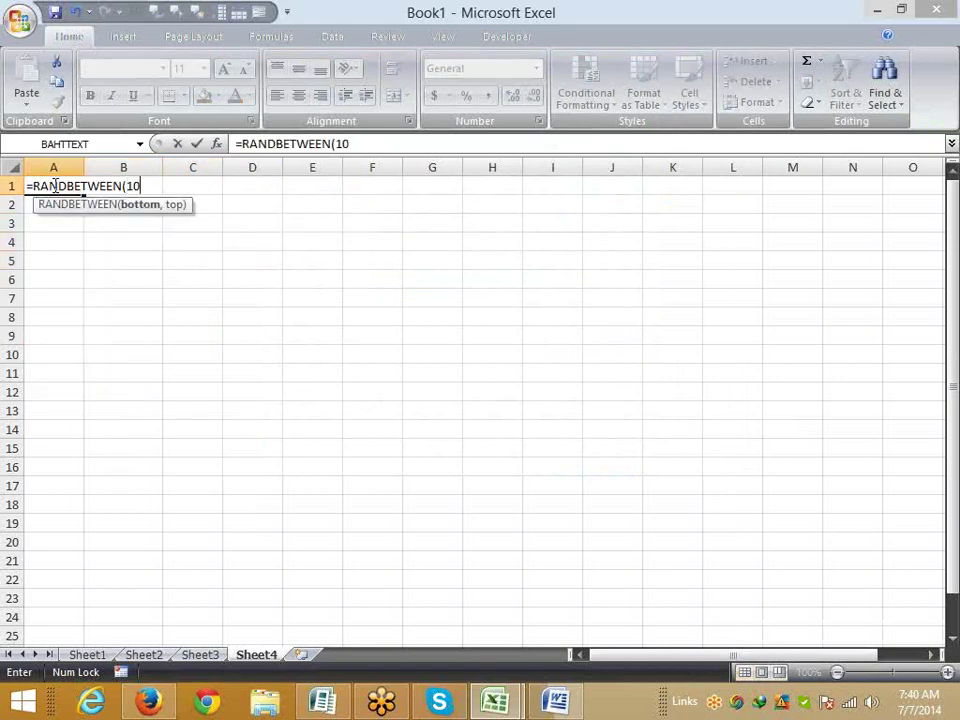
pyautogui.write(',99')
pyautogui.press('Tab')
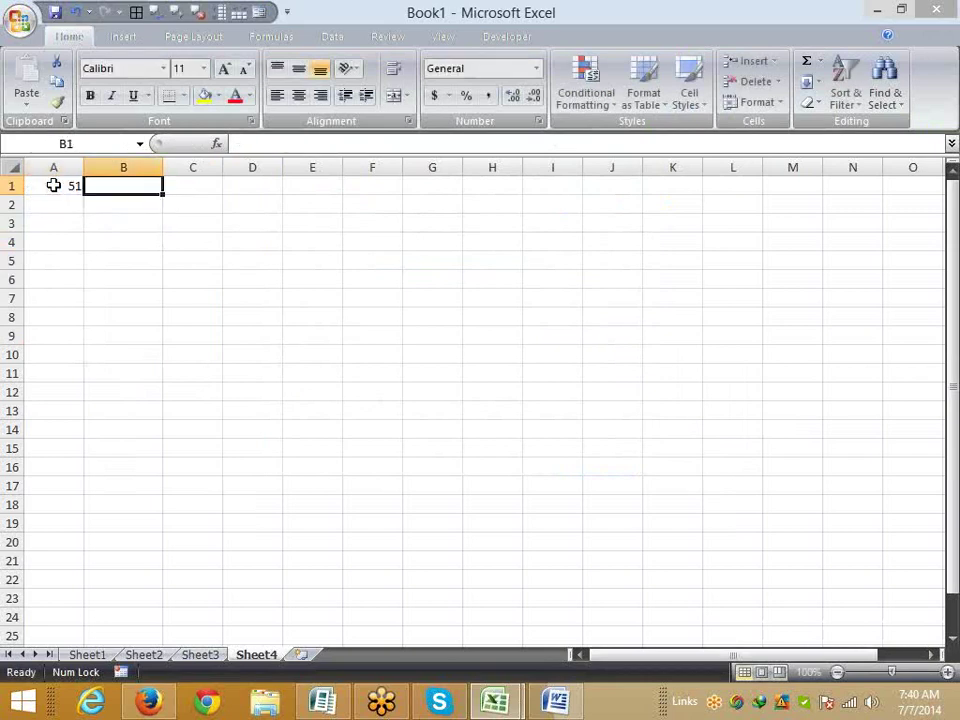
# Fill the random formula across A1:G20 and copy the range.
pyautogui.click(53, 185)
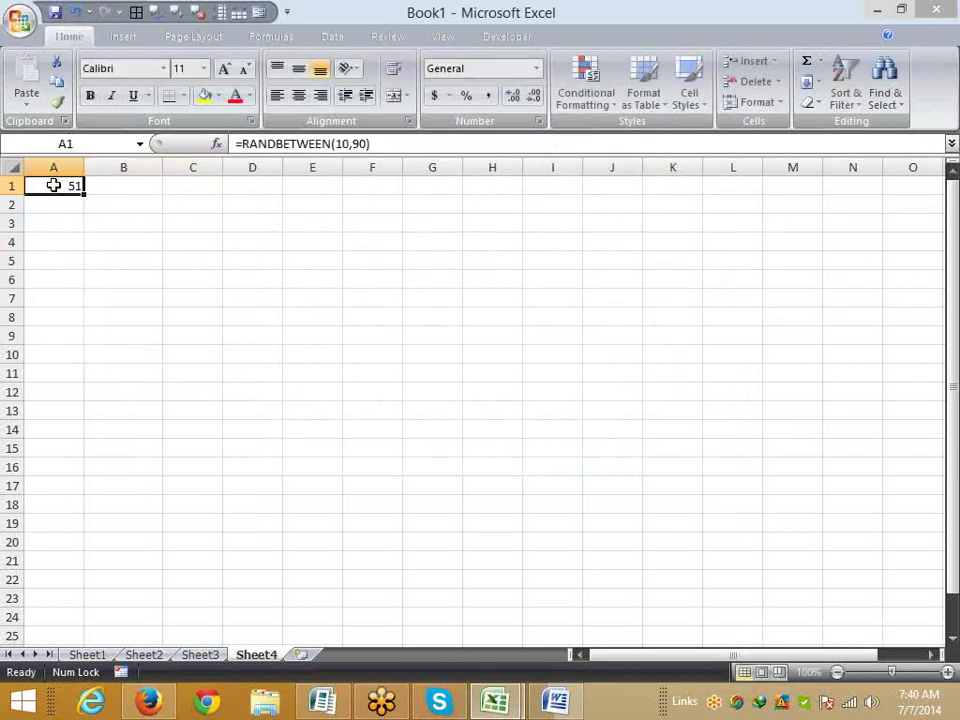
pyautogui.hotkey('shift', 'Right')
pyautogui.hotkey('shift', 'Right')
pyautogui.hotkey('shift', 'Right')
pyautogui.hotkey('shift', 'Right')
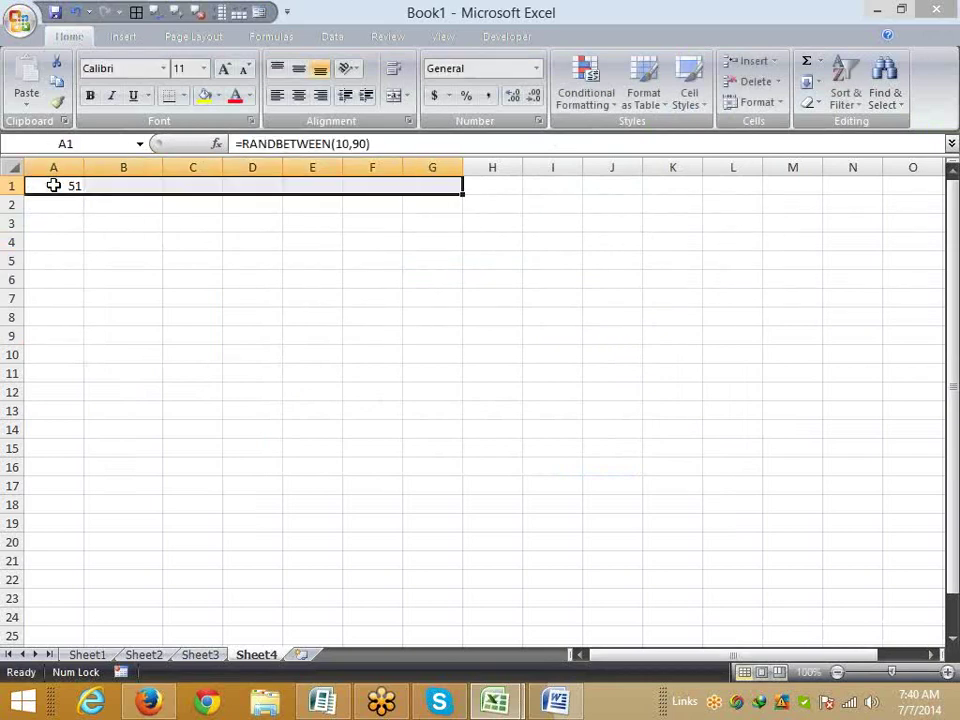
pyautogui.hotkey('ctrl', 'r')
pyautogui.hotkey('shift', 'Down')
pyautogui.hotkey('shift', 'Down')
pyautogui.hotkey('shift', 'Down')
pyautogui.hotkey('shift', 'Down')
pyautogui.hotkey('shift', 'Down')
pyautogui.hotkey('shift', 'Down')
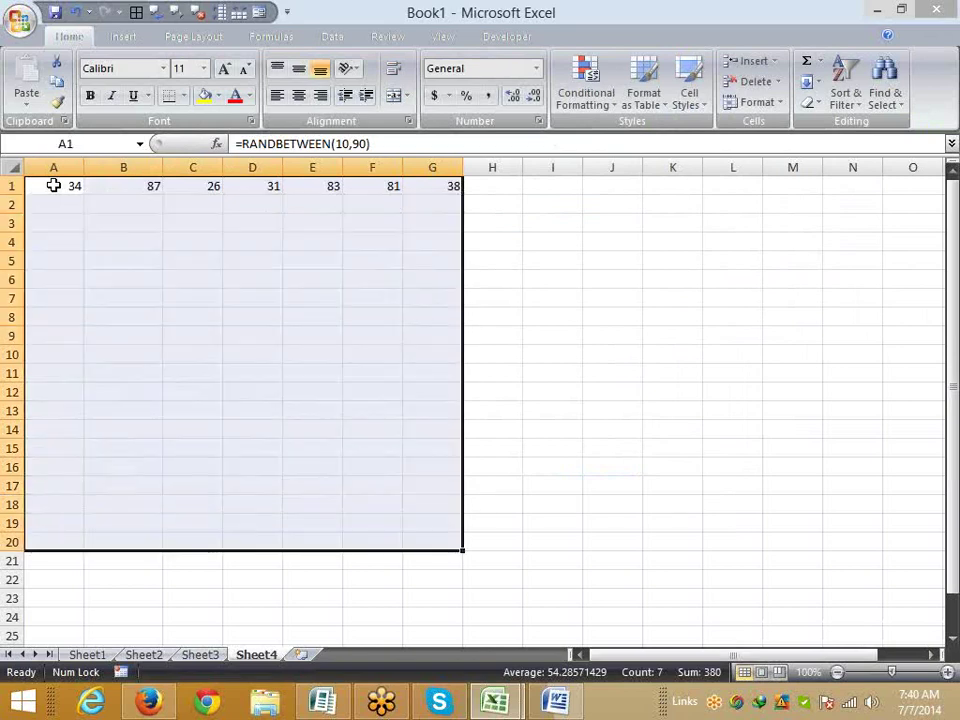
pyautogui.hotkey('ctrl', 'd')
pyautogui.hotkey('ctrl', 'c')
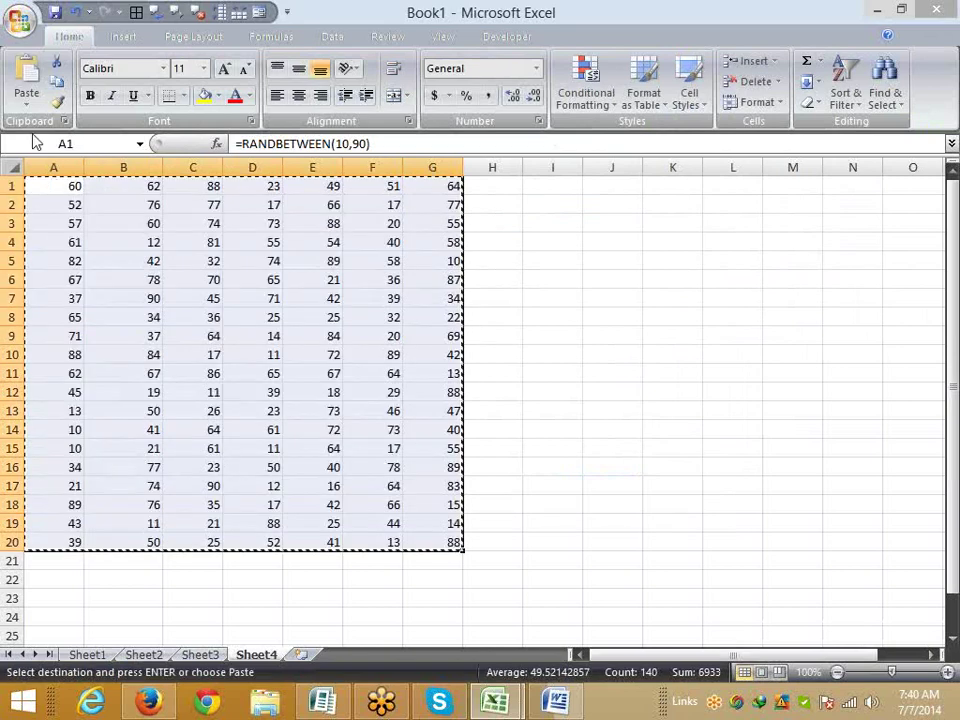
# Paste the copied range back as values and enter zeros in B5, C5 and C8.
pyautogui.click(27, 105)
pyautogui.click(70, 165)
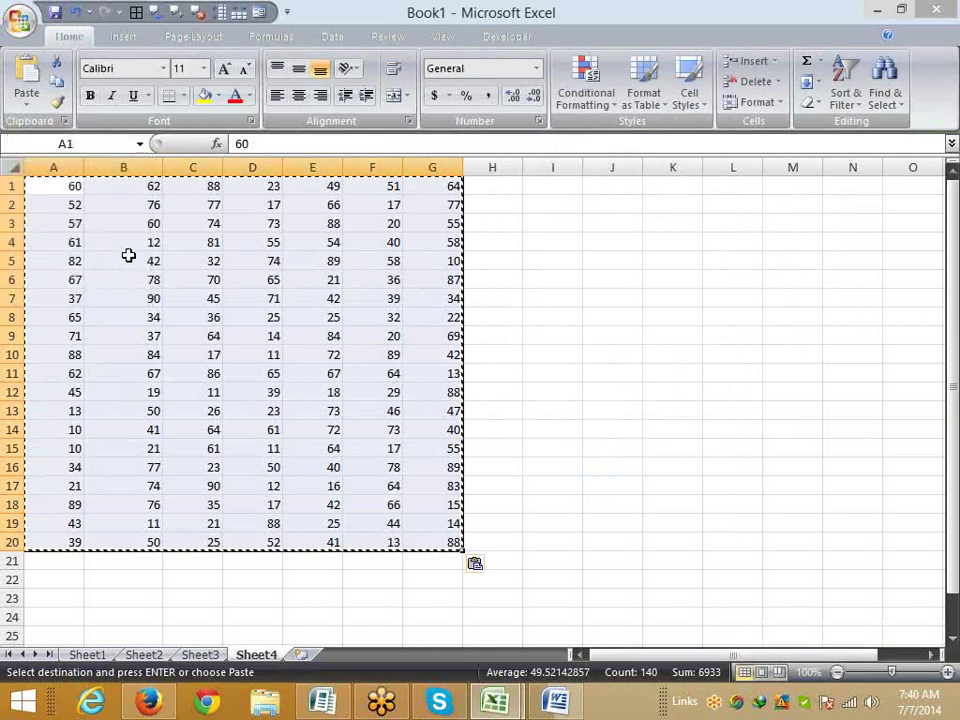
pyautogui.click(128, 256)
pyautogui.write('0')
pyautogui.press('Tab')
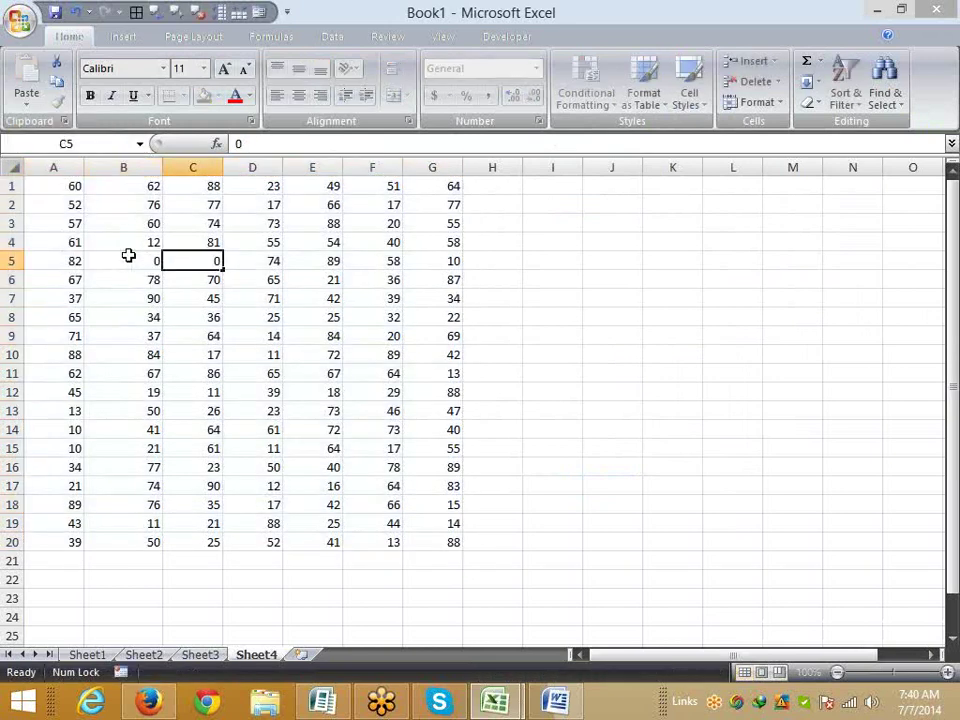
pyautogui.write('0')
pyautogui.press('Down')
pyautogui.press('Down')
pyautogui.press('Down')
pyautogui.write('0')
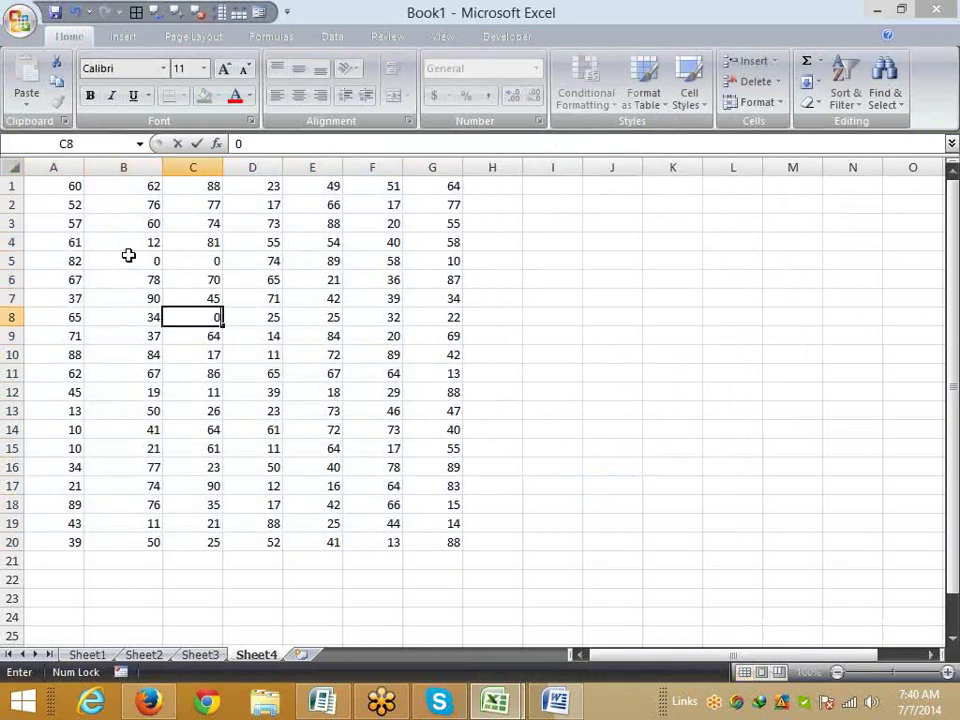
pyautogui.press('Down')
pyautogui.press('Down')
# Enter zeros in E10, G14, C14, B17 and A13.
pyautogui.press('Right')
pyautogui.press('Right')
pyautogui.write('0')
pyautogui.press('Tab')
pyautogui.press('Right')
pyautogui.press('Down')
pyautogui.press('Down')
pyautogui.press('Down')
pyautogui.press('Down')
pyautogui.write('0')
pyautogui.press('Left')
pyautogui.press('Left')
pyautogui.press('Left')
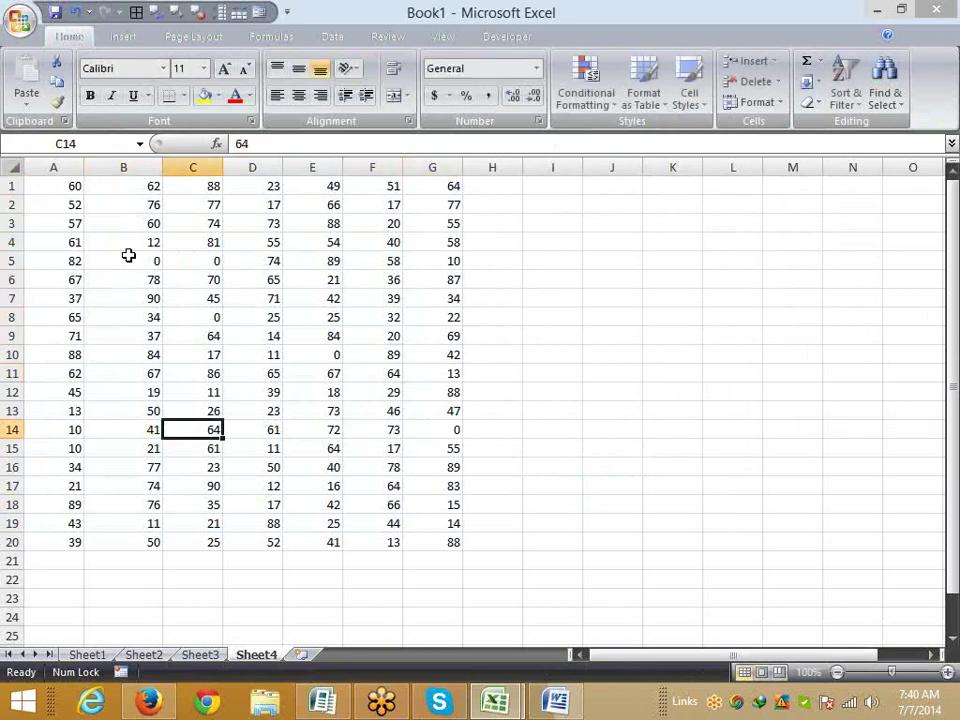
pyautogui.write('0')
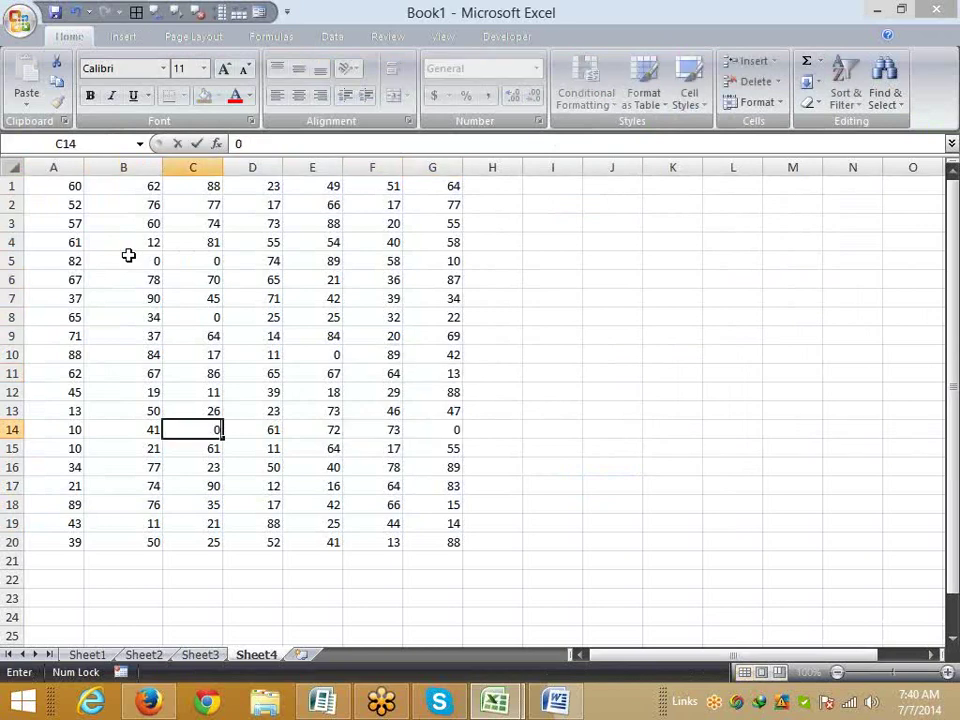
pyautogui.press('Down')
pyautogui.press('Down')
pyautogui.press('Down')
pyautogui.press('Left')
pyautogui.write('0')
pyautogui.press('Up')
pyautogui.press('Left')
pyautogui.press('Up')
pyautogui.press('Up')
pyautogui.press('Up')
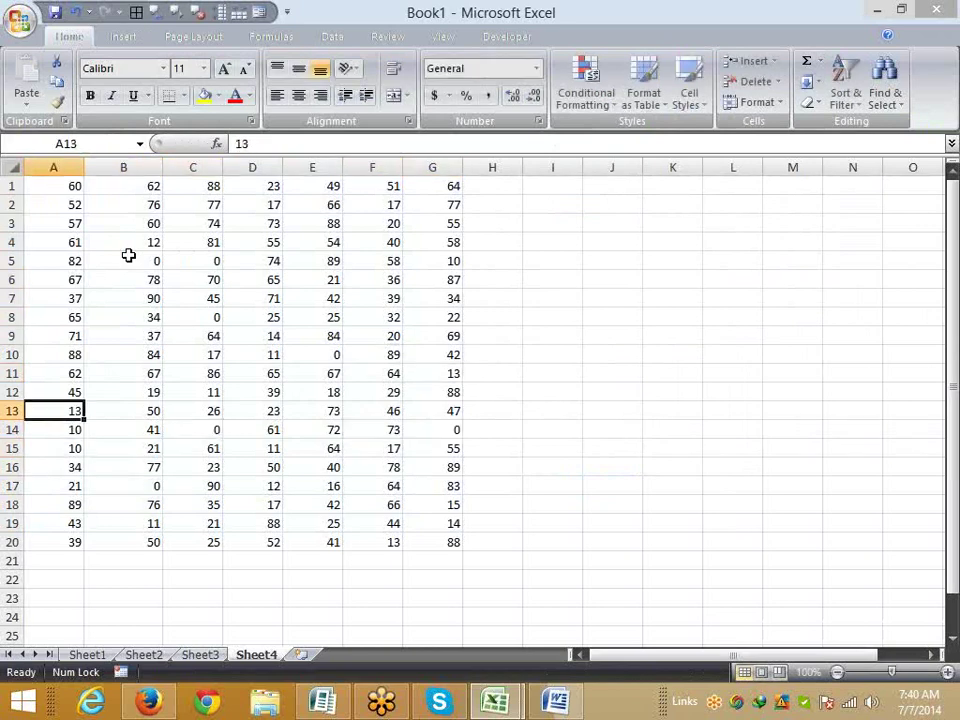
pyautogui.write('0')
pyautogui.press('Up')
pyautogui.press('Up')
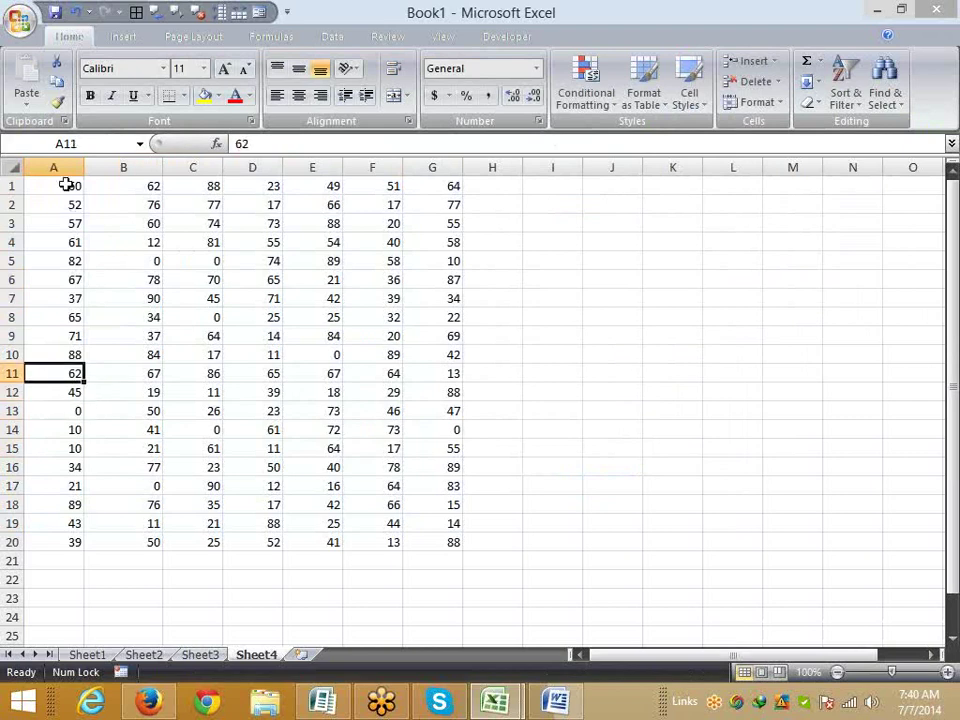
# Select the A1:G20 number block.
pyautogui.click(65, 184)
pyautogui.keyDown('shift'); pyautogui.click(435, 538); pyautogui.keyUp('shift')
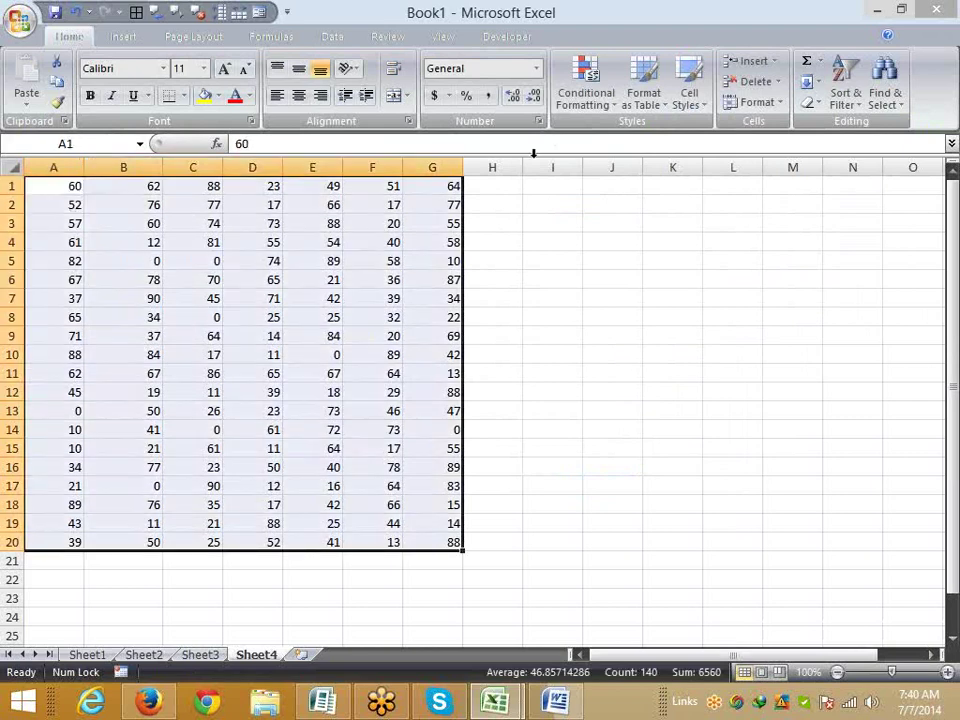
pyautogui.click(538, 122)
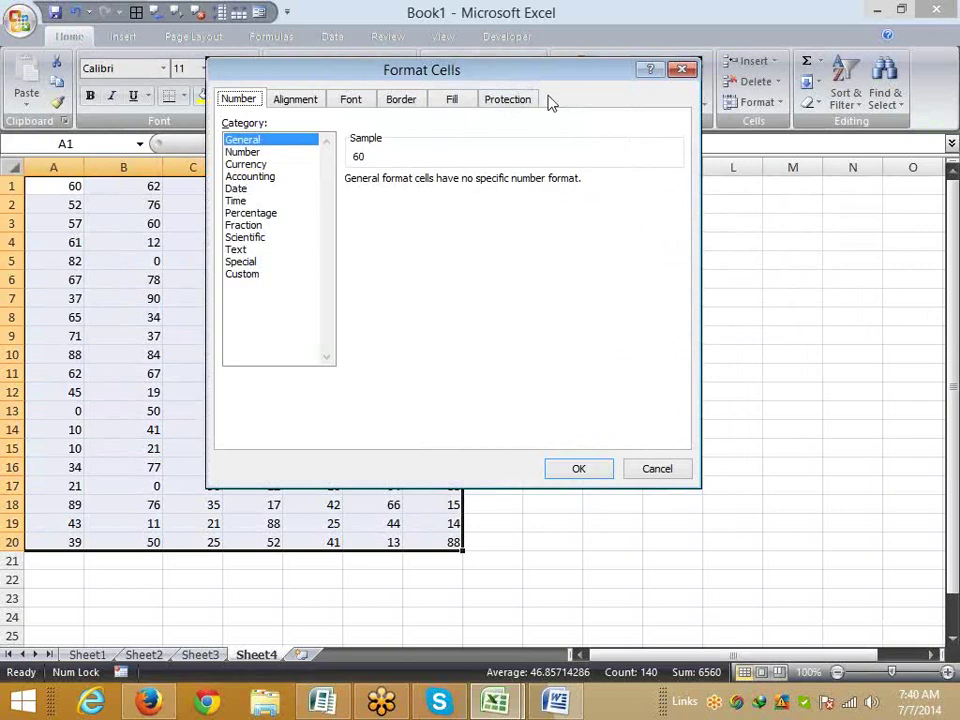
pyautogui.press('Escape')
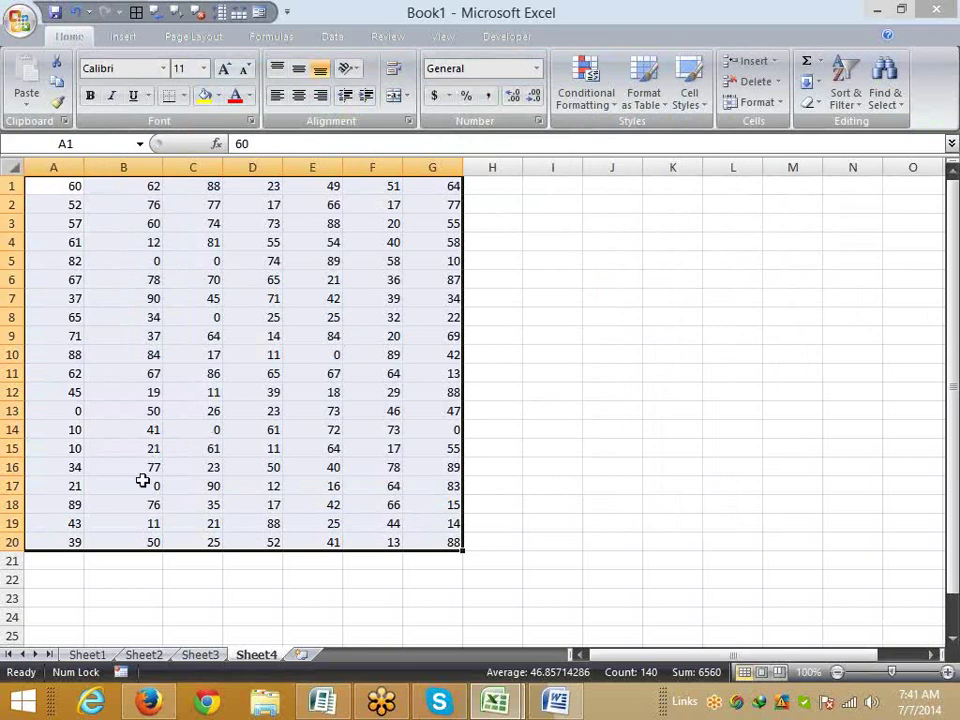
# Format A1:G20 as Accounting with 0 decimal places and no currency symbol.
pyautogui.click(540, 121)
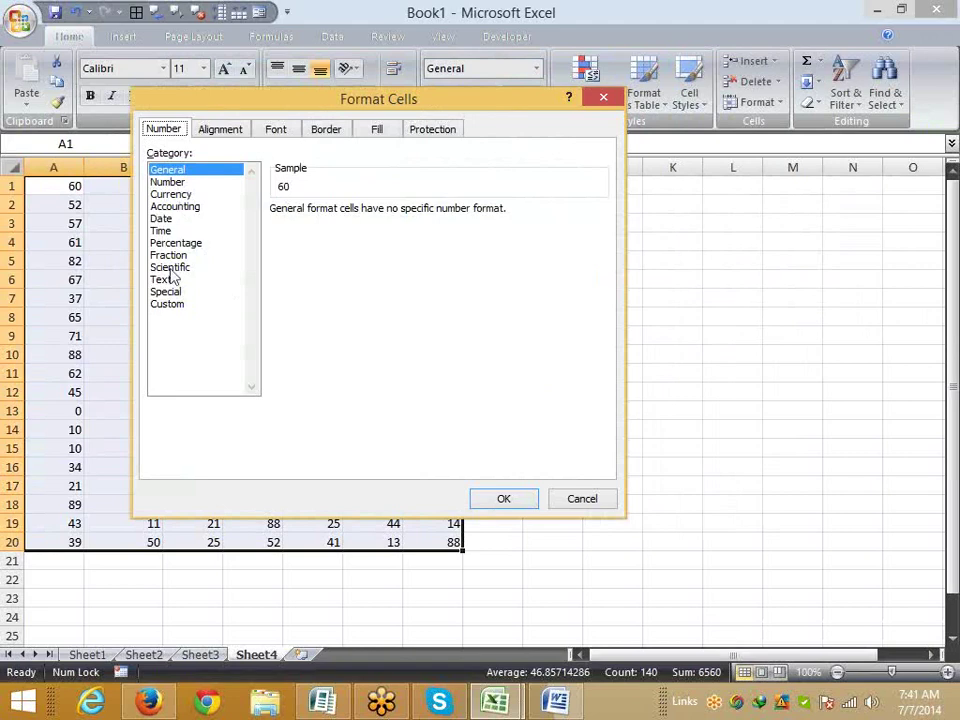
pyautogui.click(174, 206)
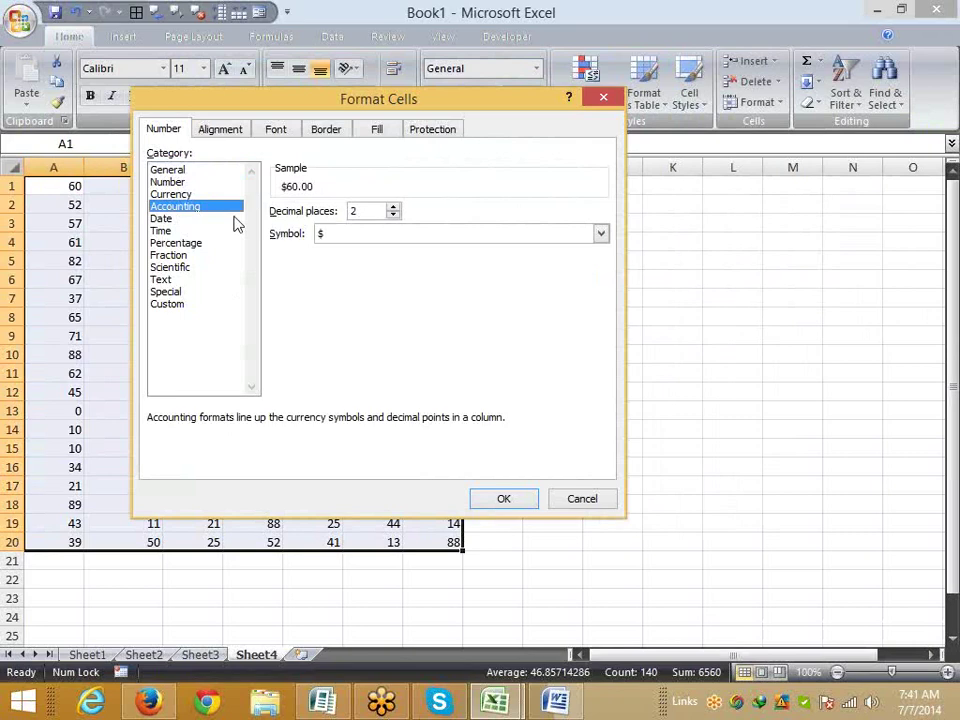
pyautogui.doubleClick(350, 211)
pyautogui.write('0')
pyautogui.click(350, 238)
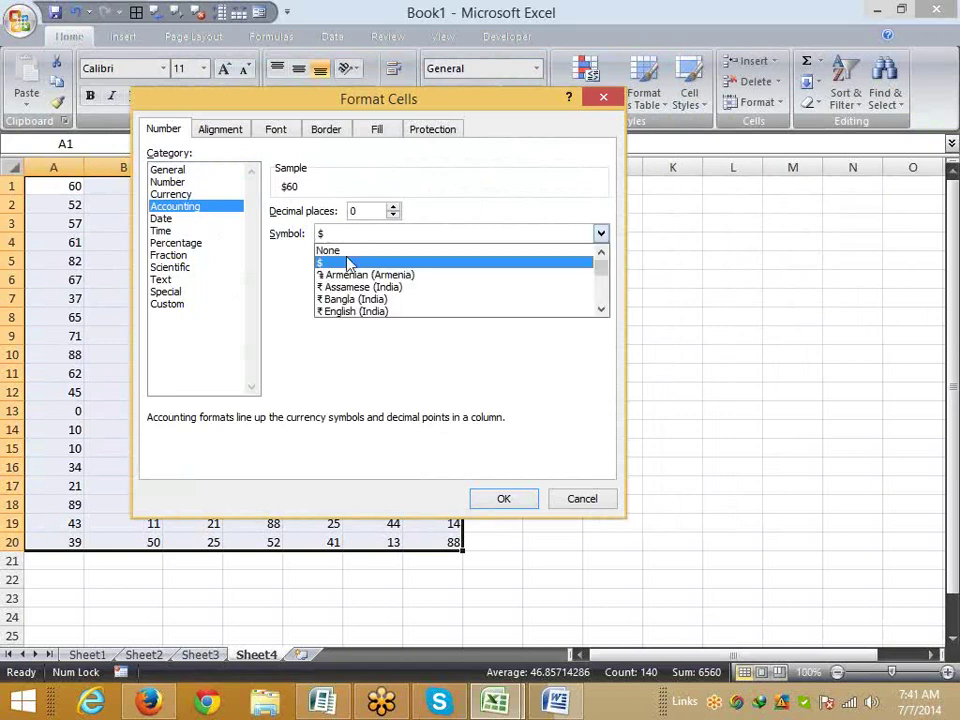
pyautogui.click(506, 497)
pyautogui.click(500, 496)
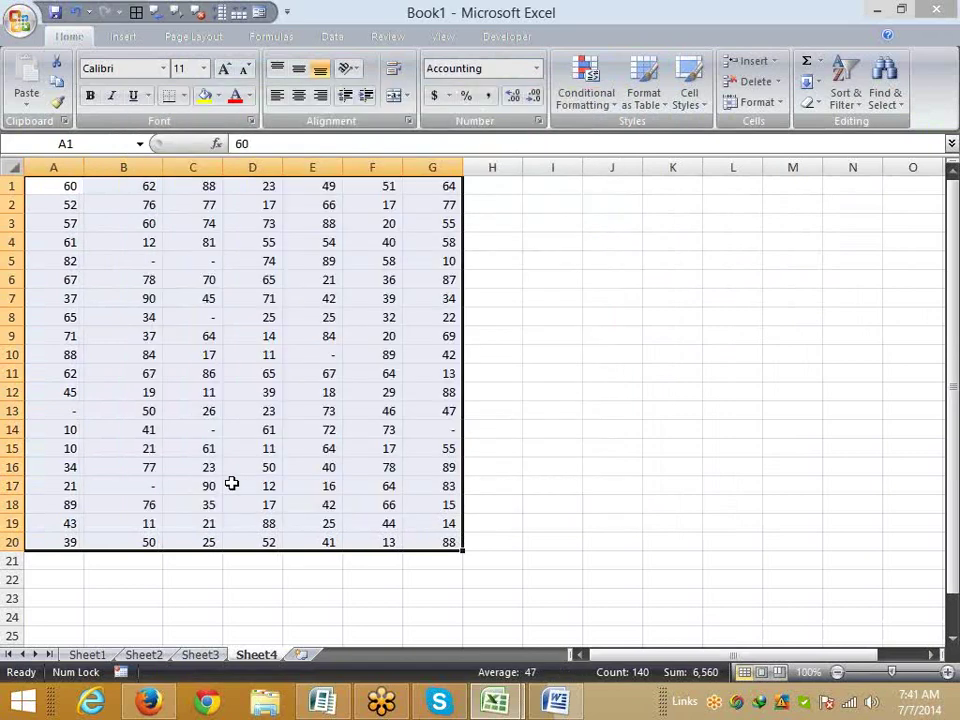
# Check that the zeros in E10, G14, A13, B17 and B5 show as dashes, then reselect A1:G20.
pyautogui.click(158, 485)
pyautogui.click(195, 448)
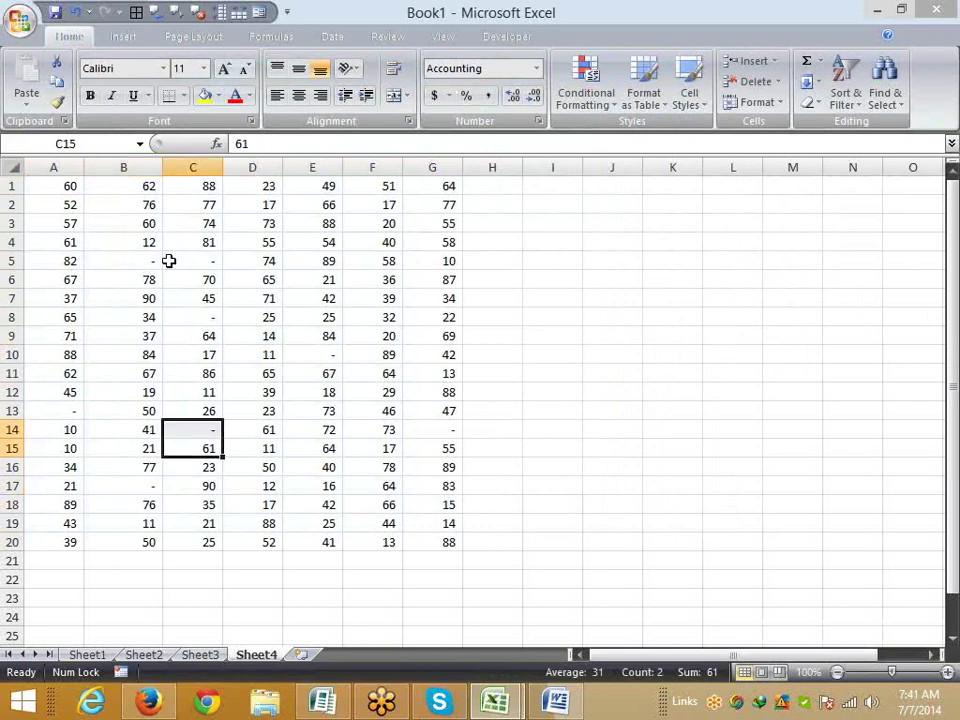
pyautogui.click(172, 260)
pyautogui.click(150, 261)
pyautogui.click(318, 354)
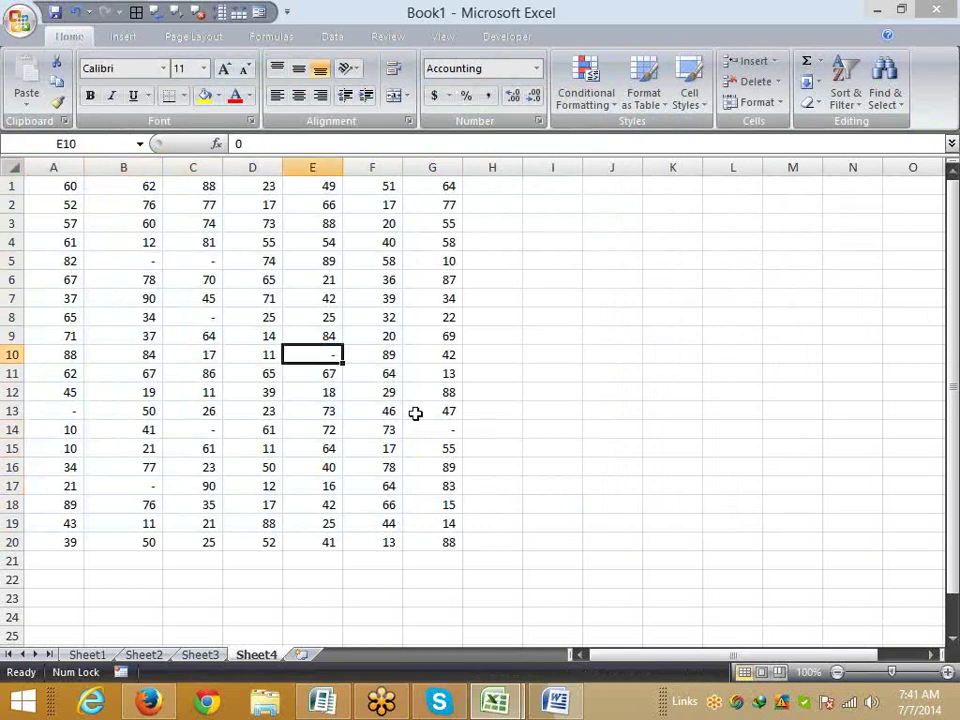
pyautogui.hotkey('shift', 'F4')
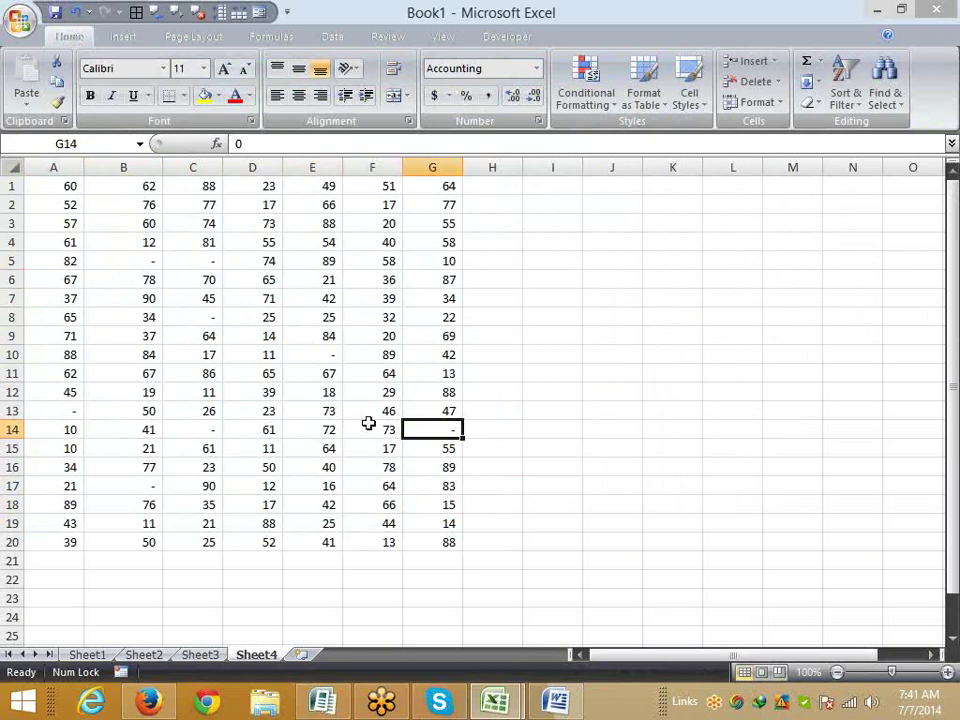
pyautogui.click(336, 354)
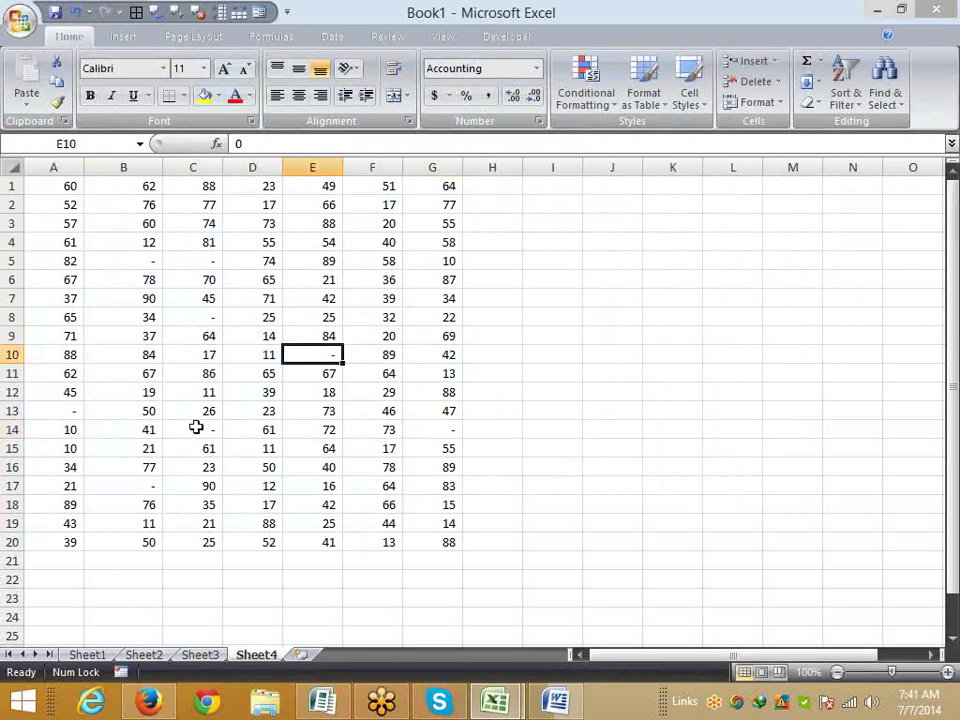
pyautogui.click(60, 411)
pyautogui.click(130, 486)
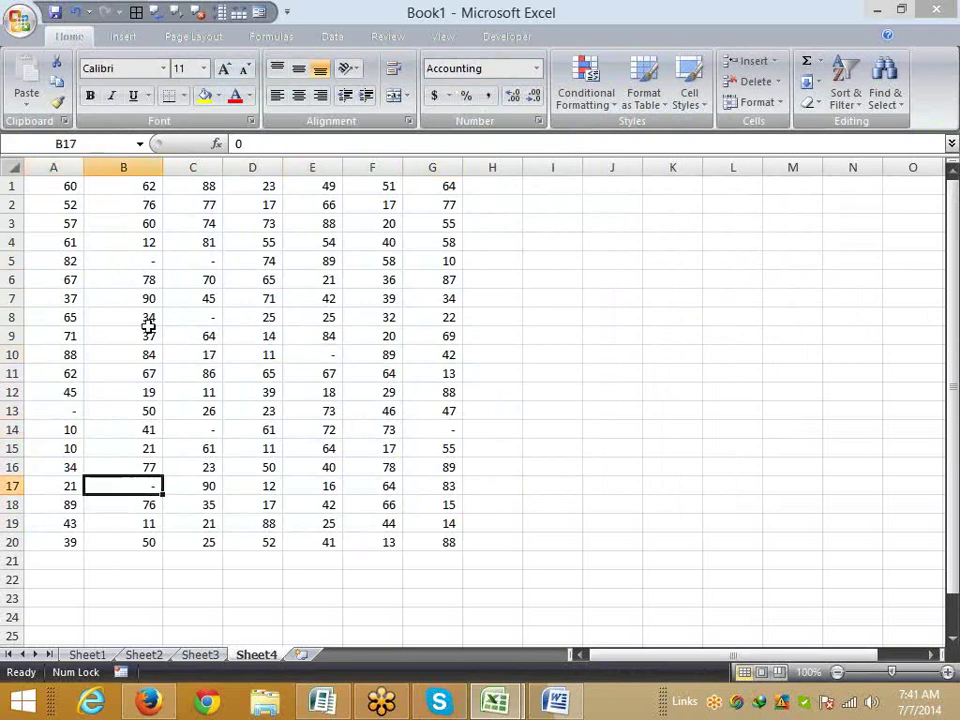
pyautogui.click(130, 261)
pyautogui.moveTo(71, 191)
pyautogui.mouseDown()
pyautogui.moveTo(438, 541)
pyautogui.moveTo(450, 541)
pyautogui.mouseUp()
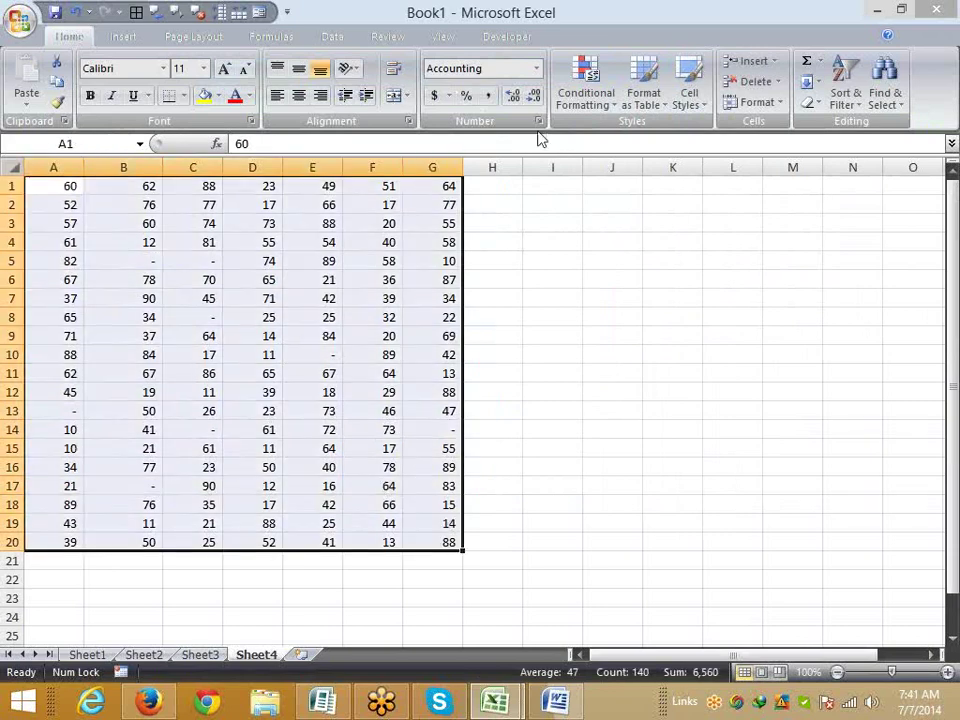
# Change the Accounting symbol for A1:G20 to $.
pyautogui.click(538, 122)
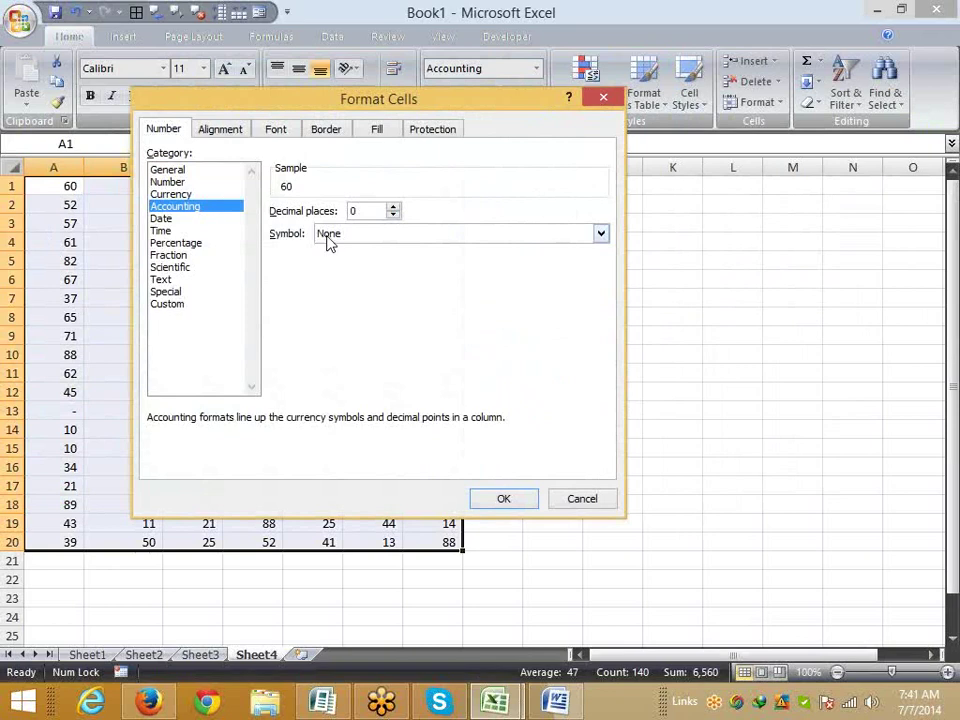
pyautogui.click(330, 235)
pyautogui.click(330, 258)
pyautogui.click(504, 498)
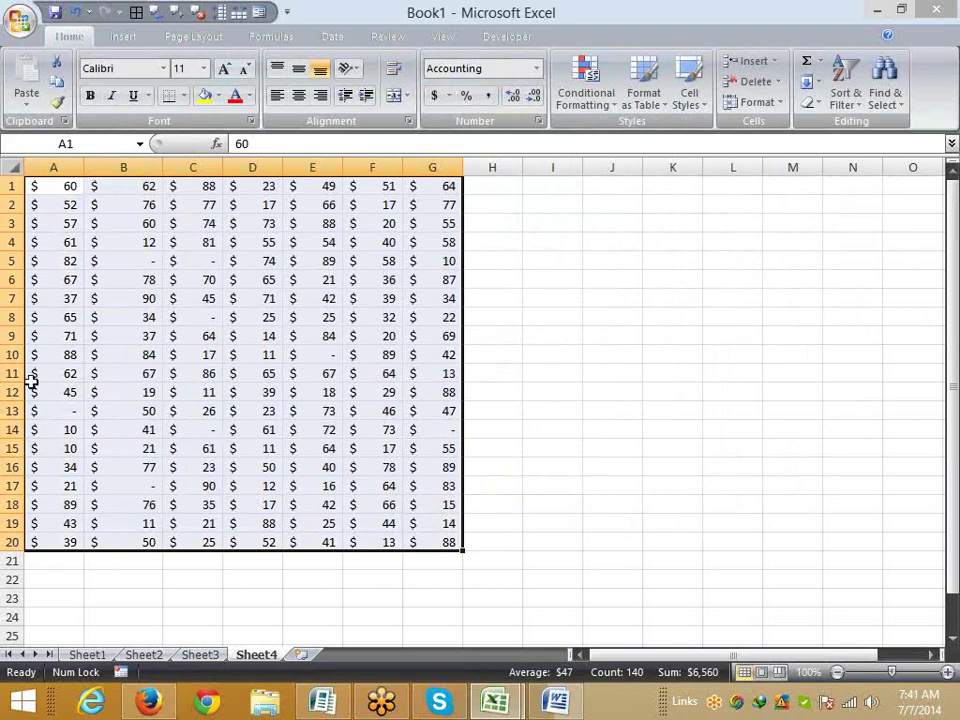
# Check that the zeros in A13, C14 and G14 still display as dashes.
pyautogui.click(45, 410)
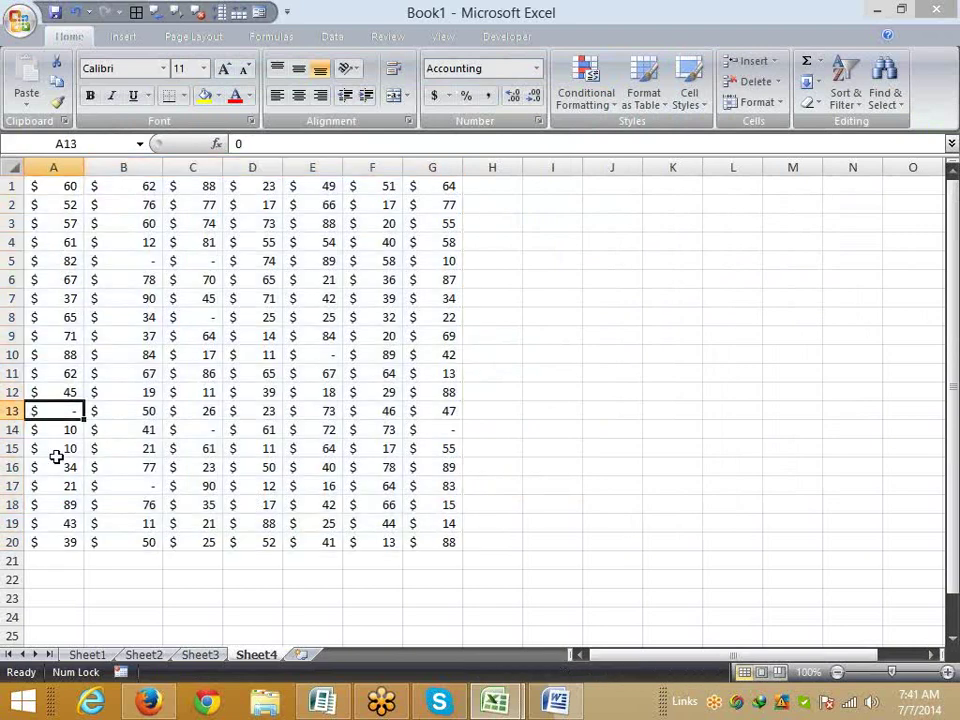
pyautogui.click(212, 429)
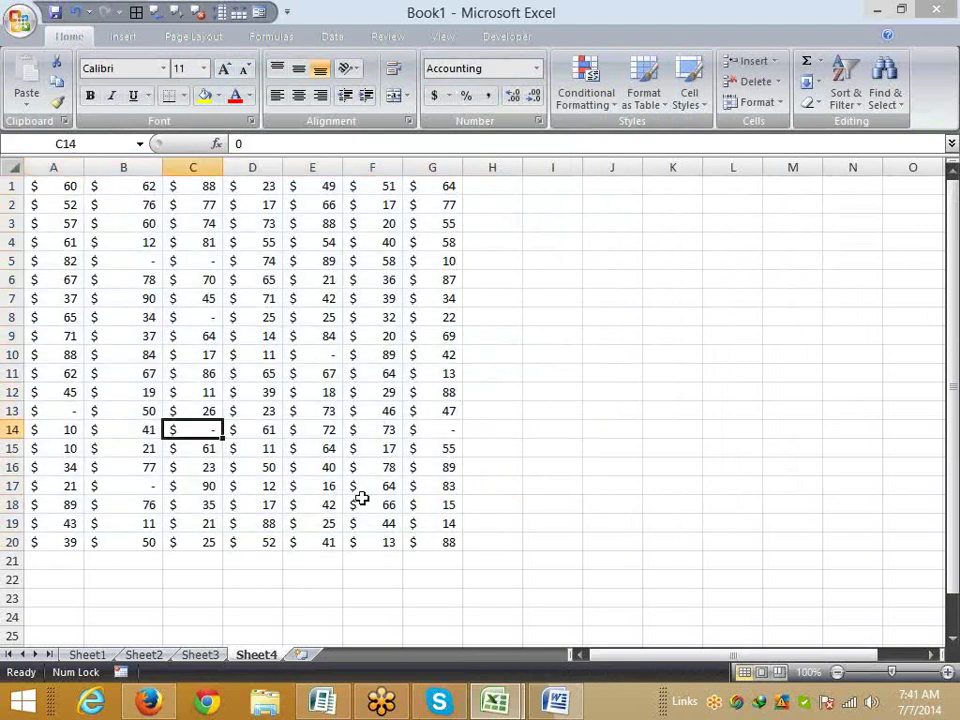
pyautogui.hotkey('ctrl', 'Right')
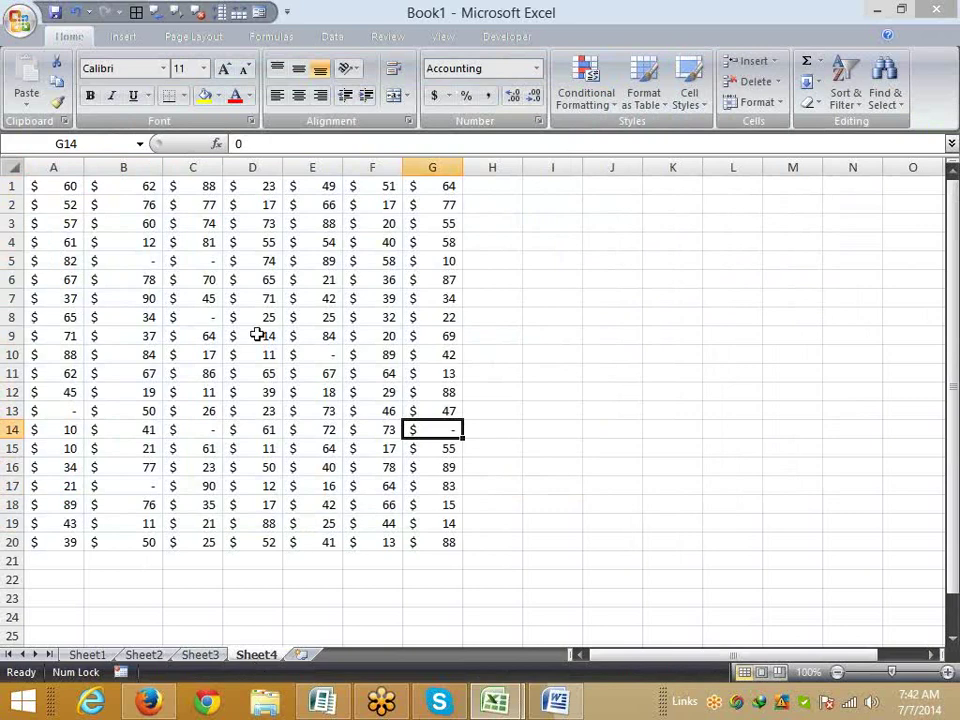
pyautogui.click(255, 320)
# Add a new blank Sheet5 and glance at the Date formats for A1.
pyautogui.click(302, 654)
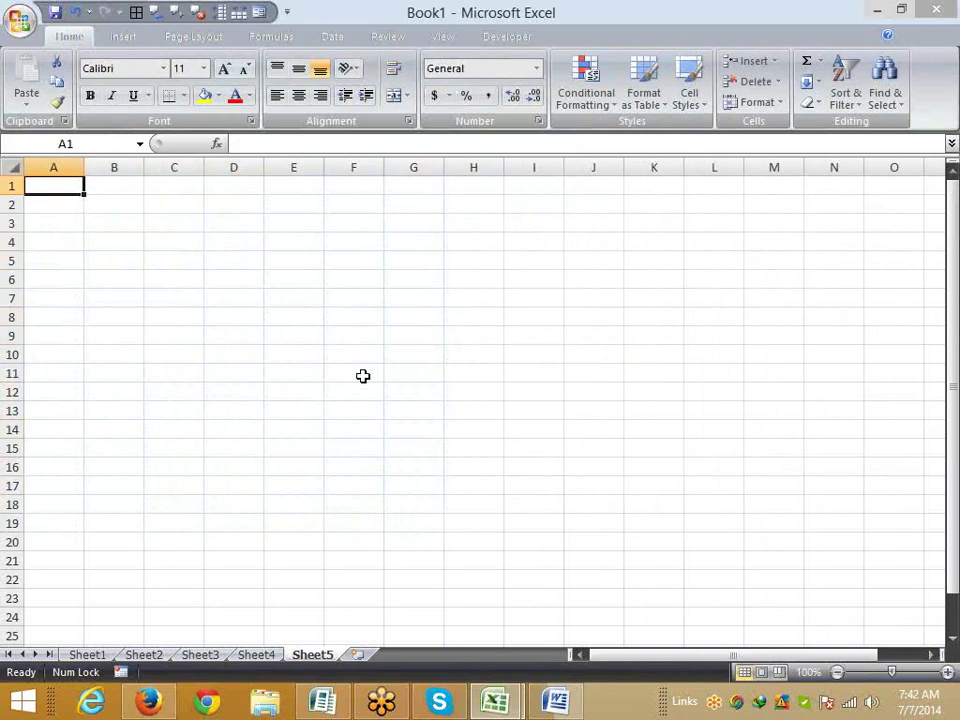
pyautogui.click(538, 121)
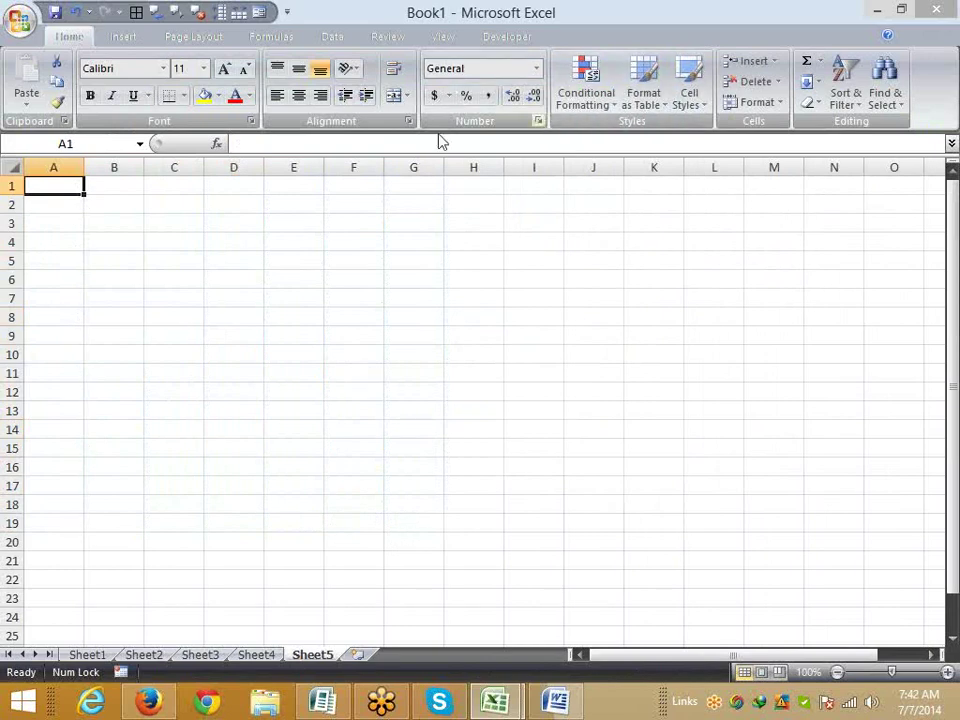
pyautogui.click(174, 219)
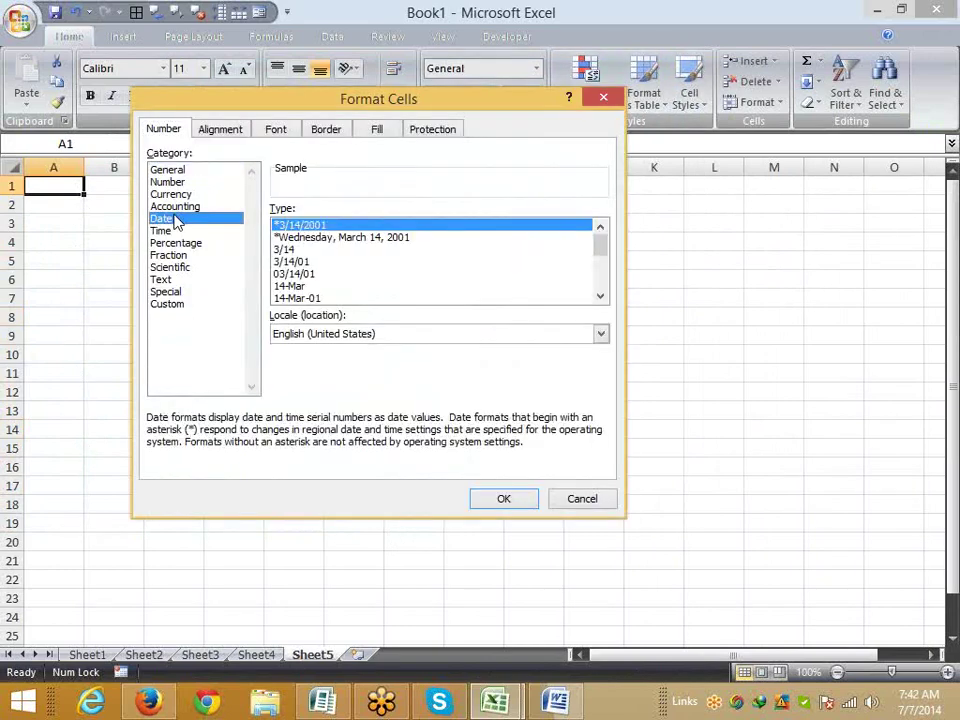
pyautogui.press('Escape')
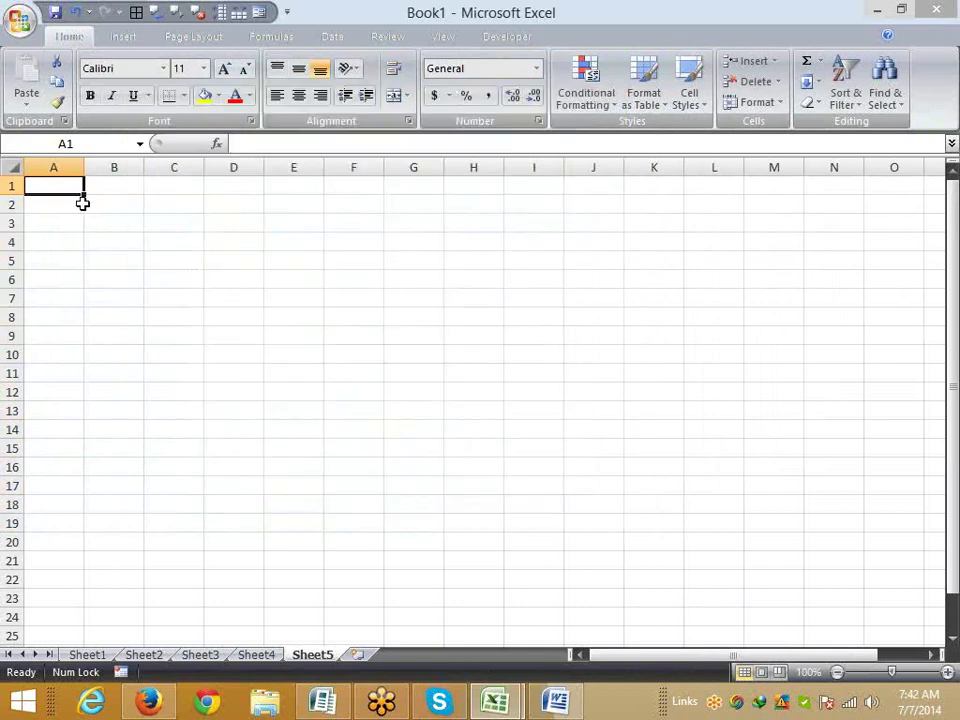
# Enter 12-jan in A1, view its serial number, then undo back to the date.
pyautogui.write('12')
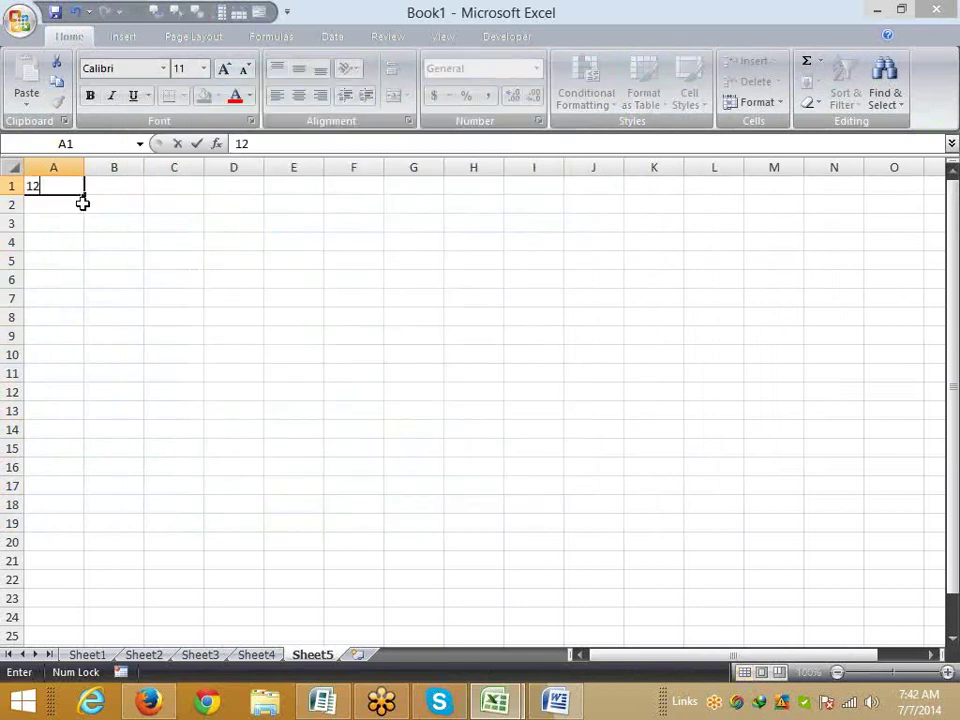
pyautogui.write('-jan')
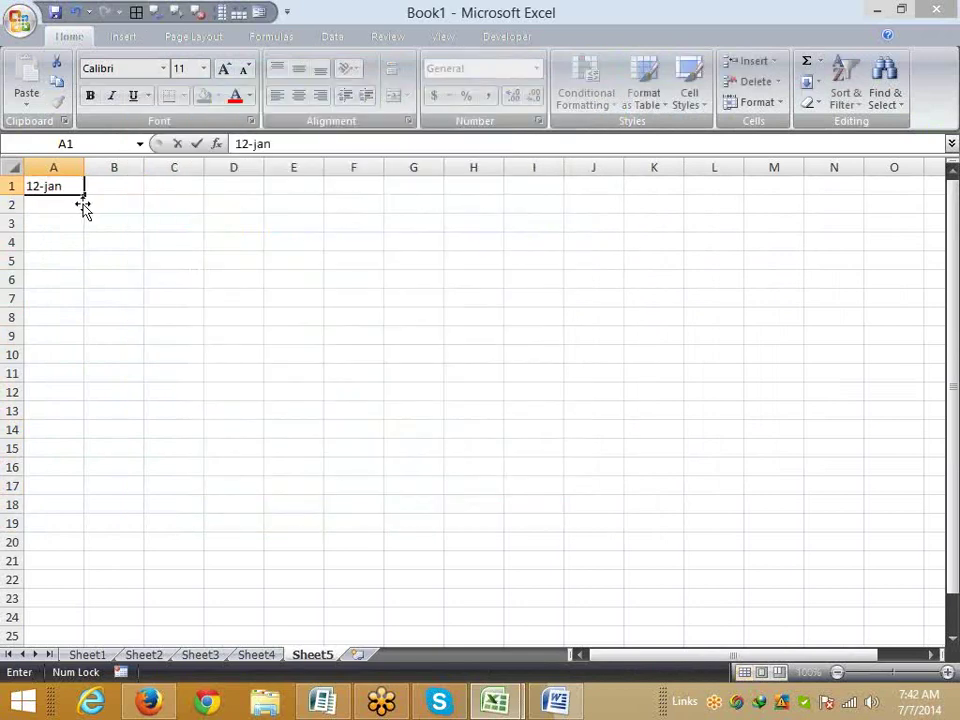
pyautogui.press('Return')
pyautogui.press('Up')
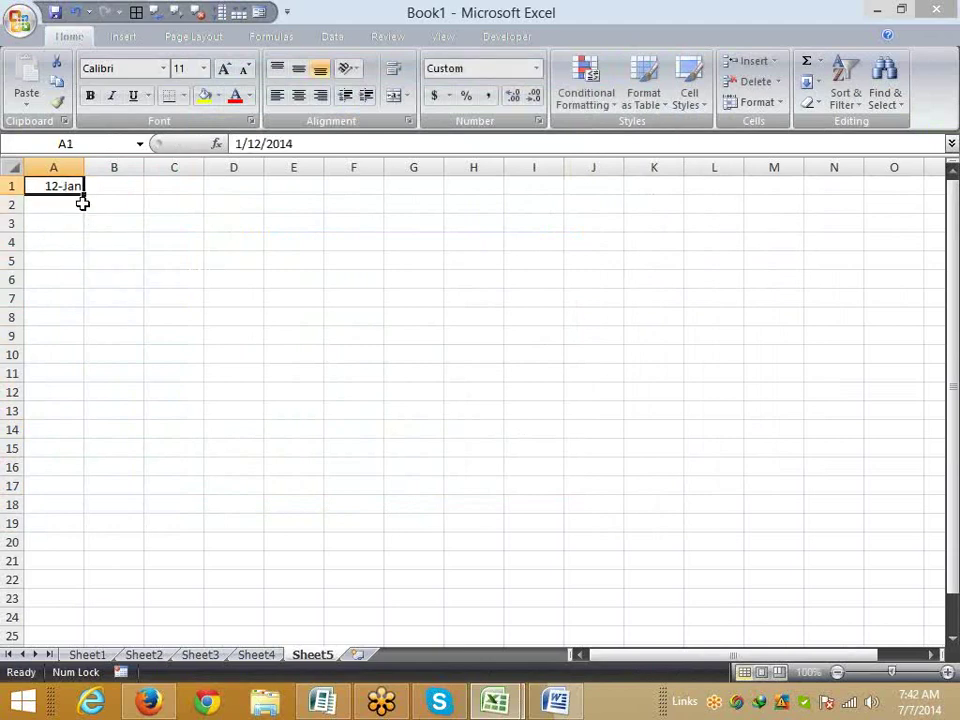
pyautogui.hotkey('ctrl', 'shift', '~')
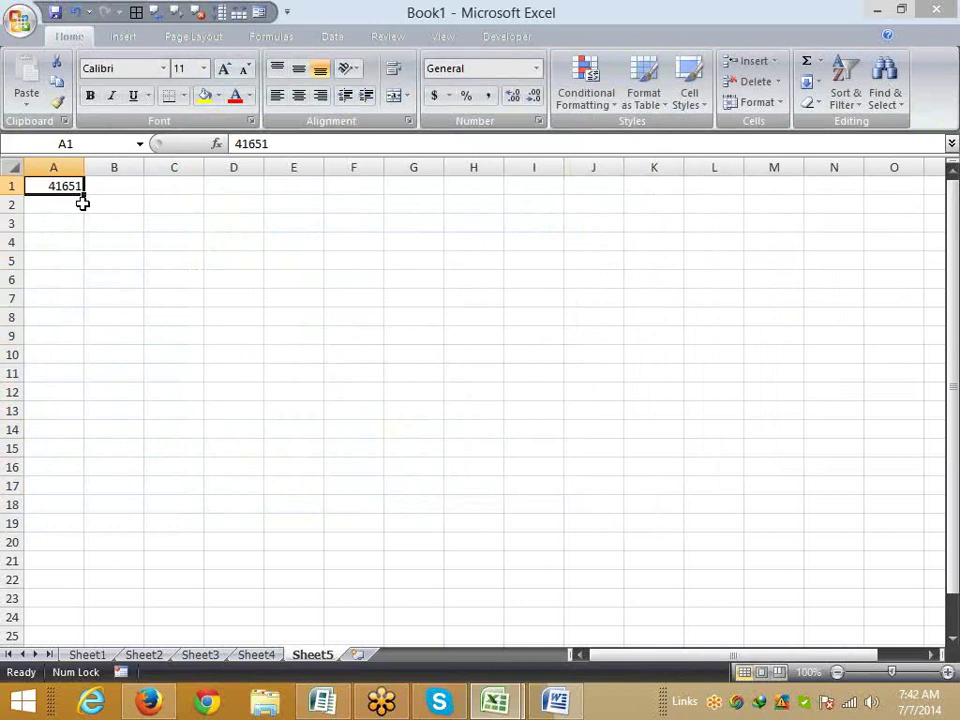
pyautogui.hotkey('ctrl', 'z')
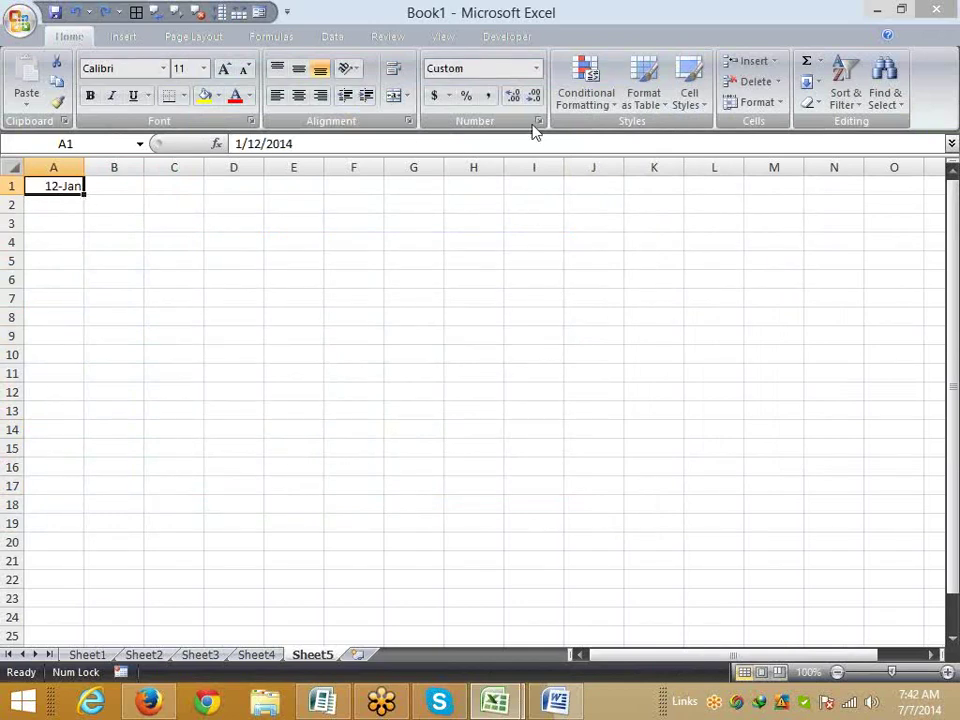
# Preview the Date styles, locales and Time formats for A1 without changing anything.
pyautogui.click(539, 121)
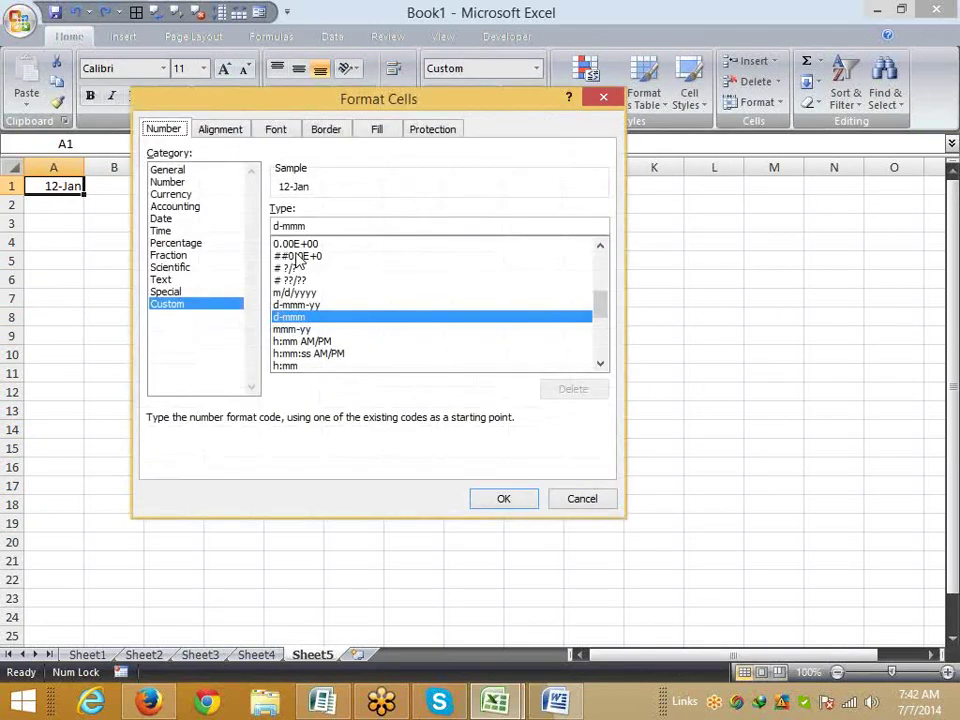
pyautogui.press('d')
pyautogui.click(297, 262)
pyautogui.scroll(-3, 297, 262)
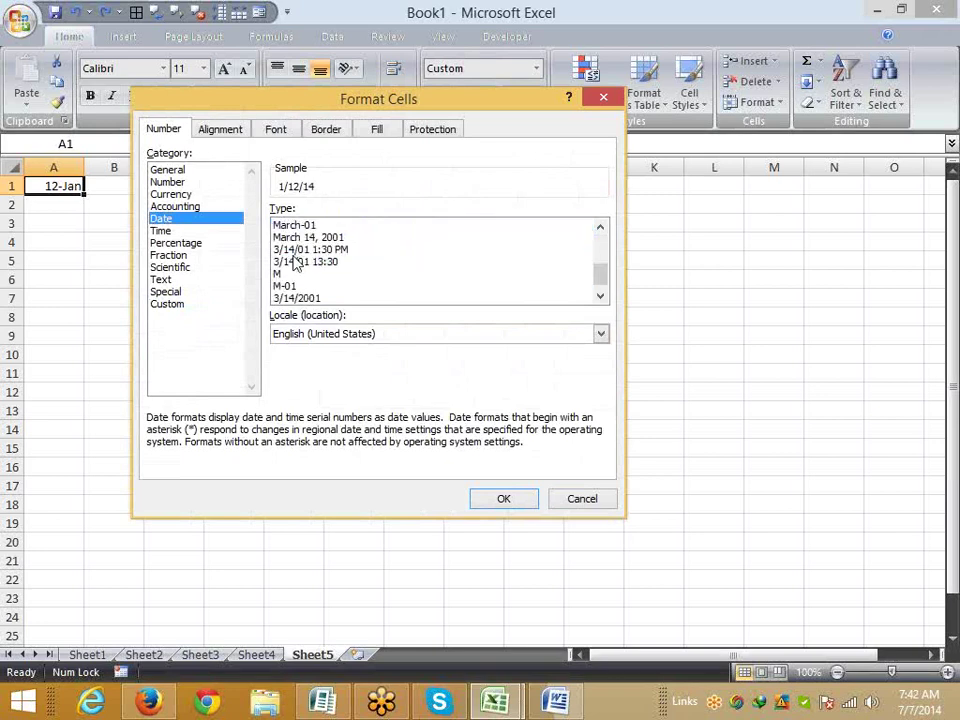
pyautogui.click(297, 261)
pyautogui.click(295, 286)
pyautogui.click(295, 299)
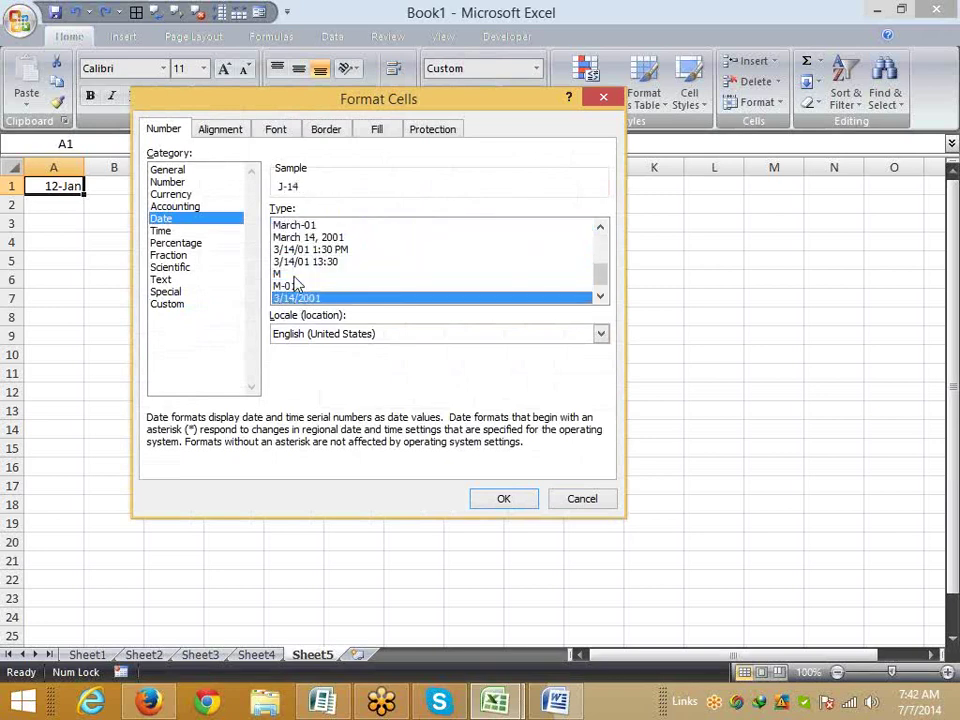
pyautogui.scroll(2, 296, 281)
pyautogui.click(296, 263)
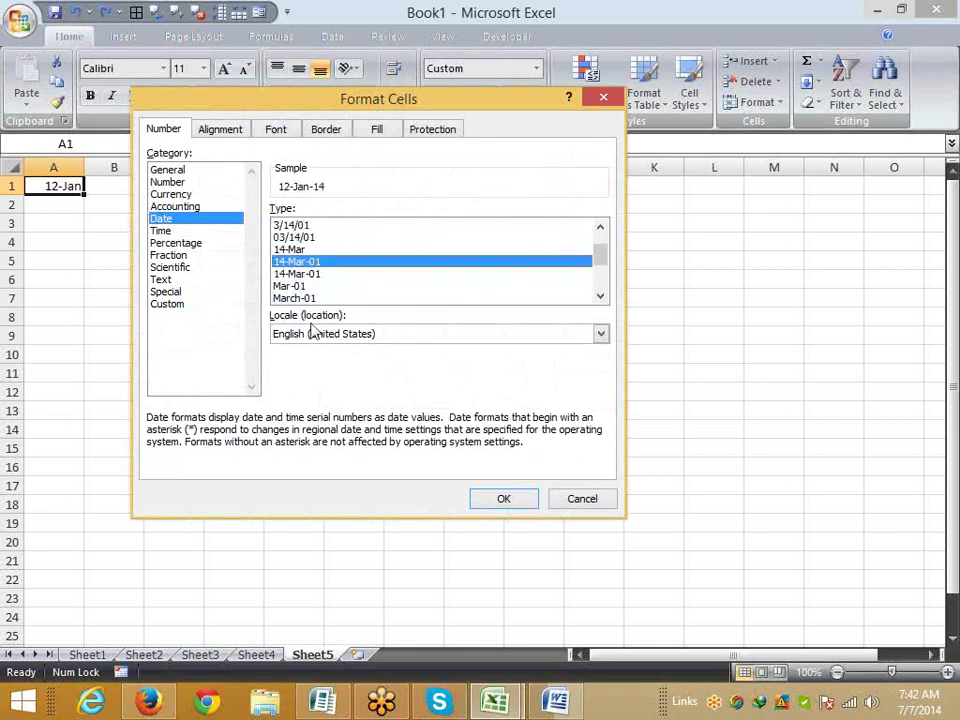
pyautogui.click(315, 340)
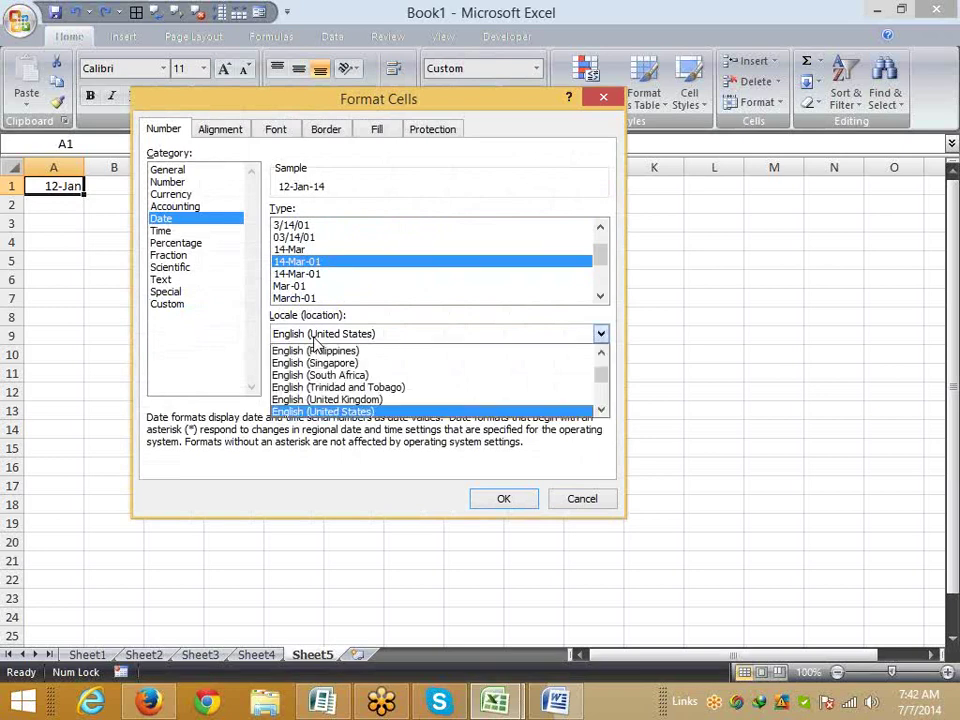
pyautogui.click(190, 232)
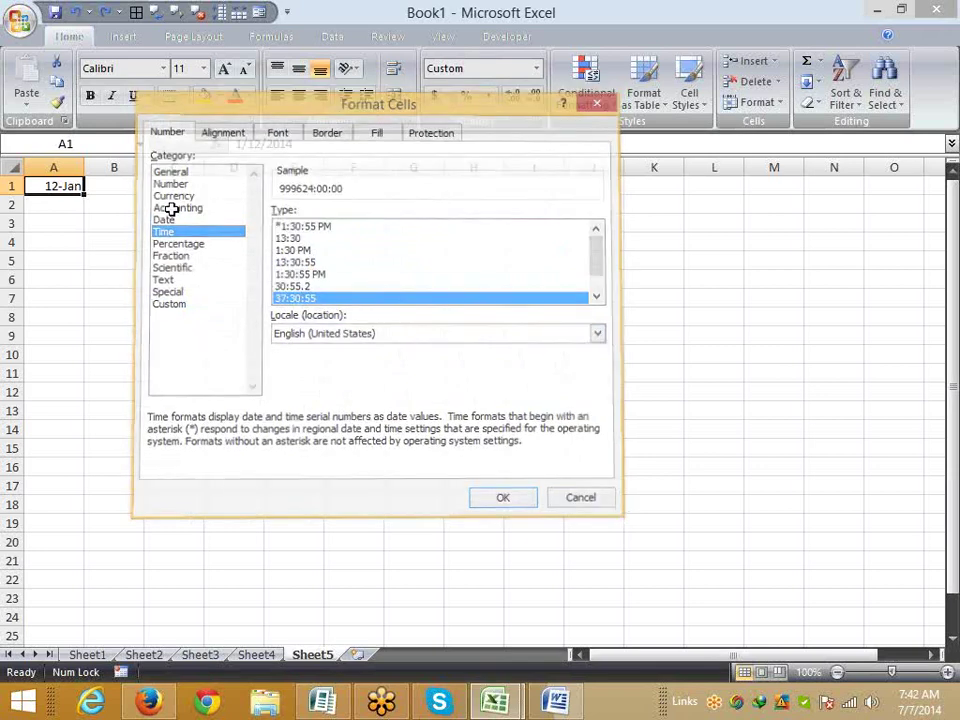
pyautogui.press('Escape')
pyautogui.click(172, 208)
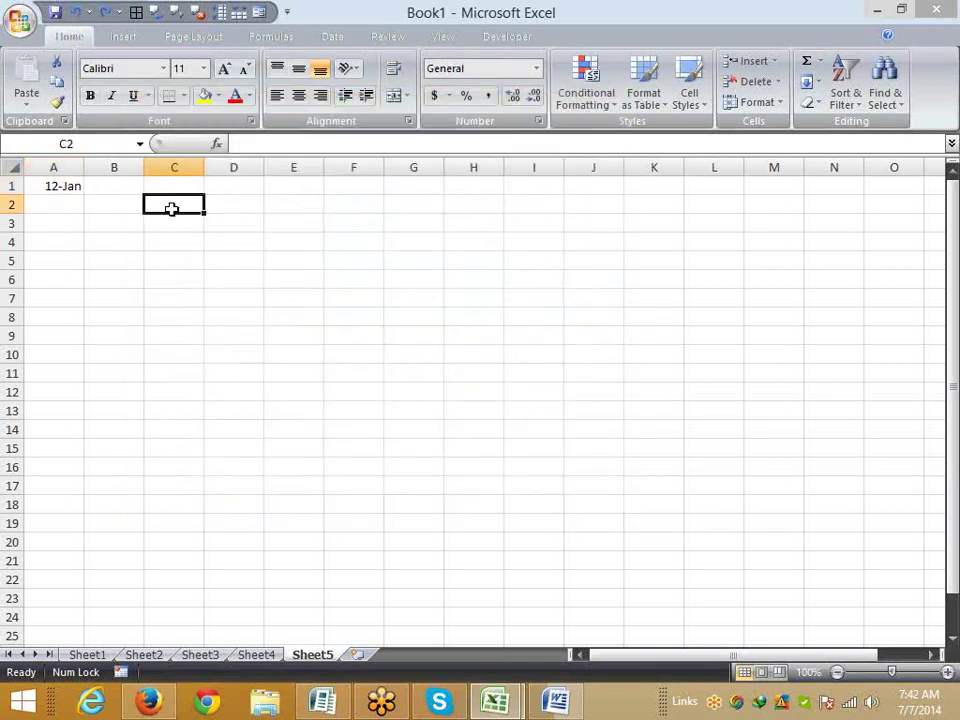
# Enter the time 5:20 in C2.
pyautogui.doubleClick(172, 208)
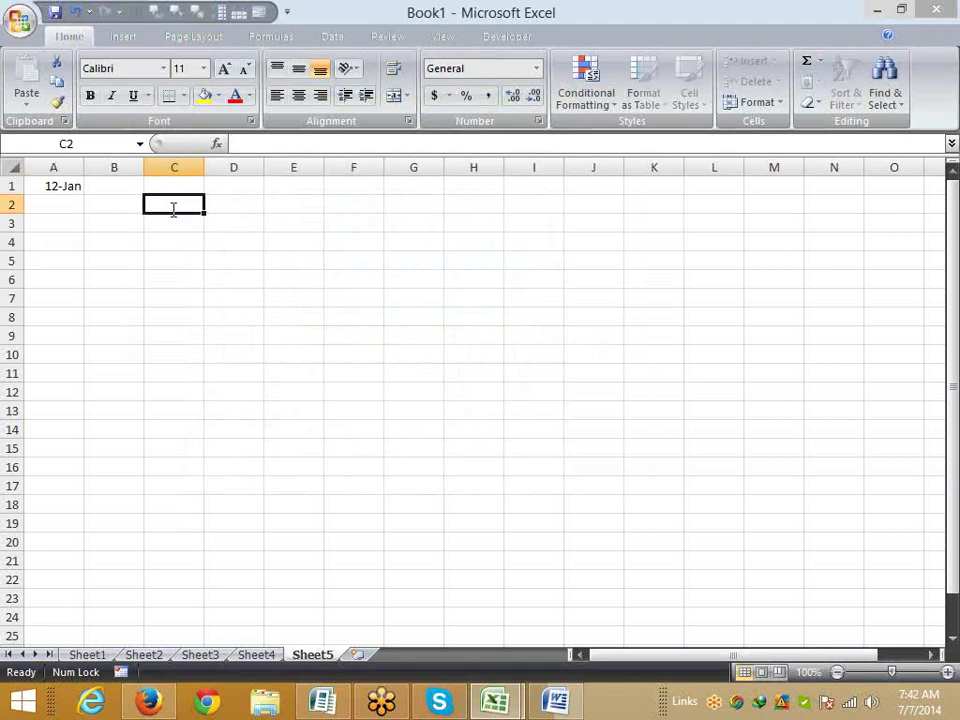
pyautogui.write('5:20')
pyautogui.press('Return')
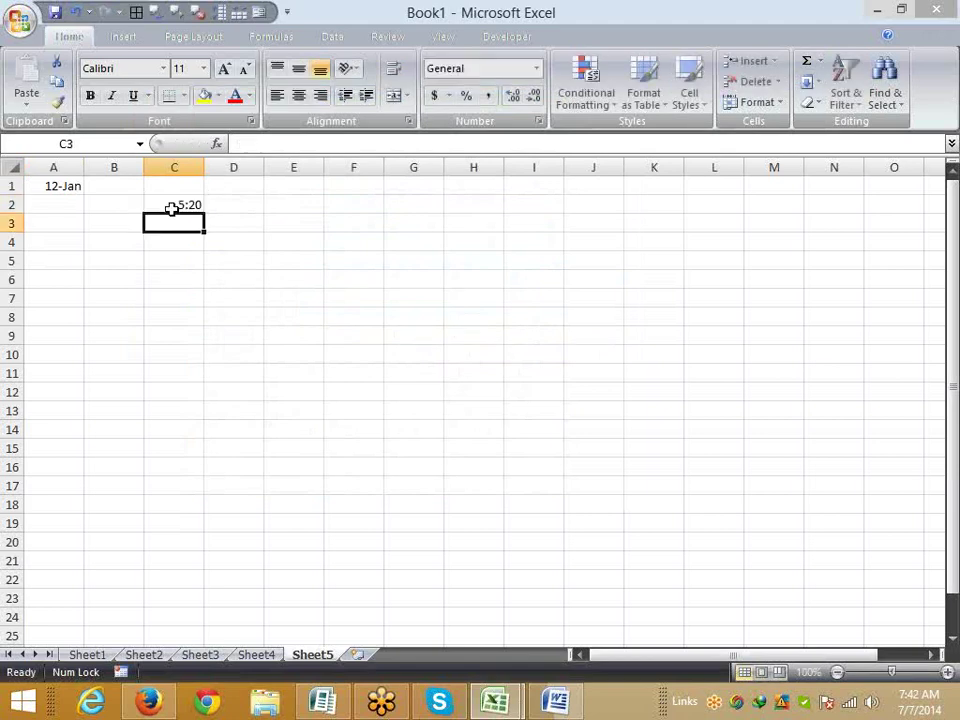
pyautogui.click(172, 207)
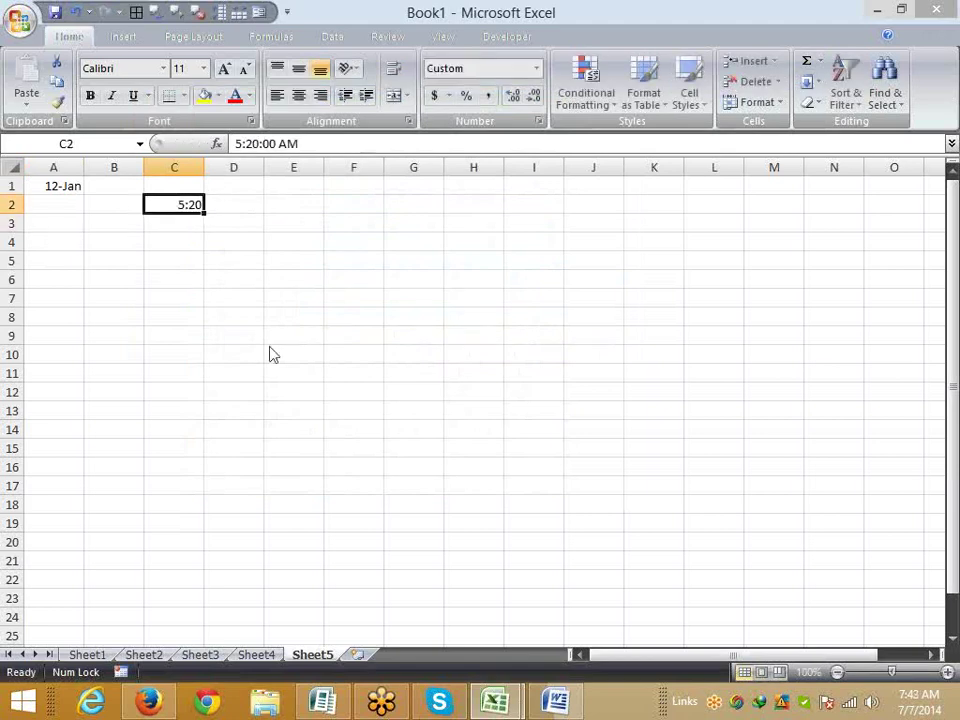
# Format C2 with the 1:30:55 PM time style so it shows 5:20:00 AM.
pyautogui.hotkey('ctrl', '1')
pyautogui.click(163, 128)
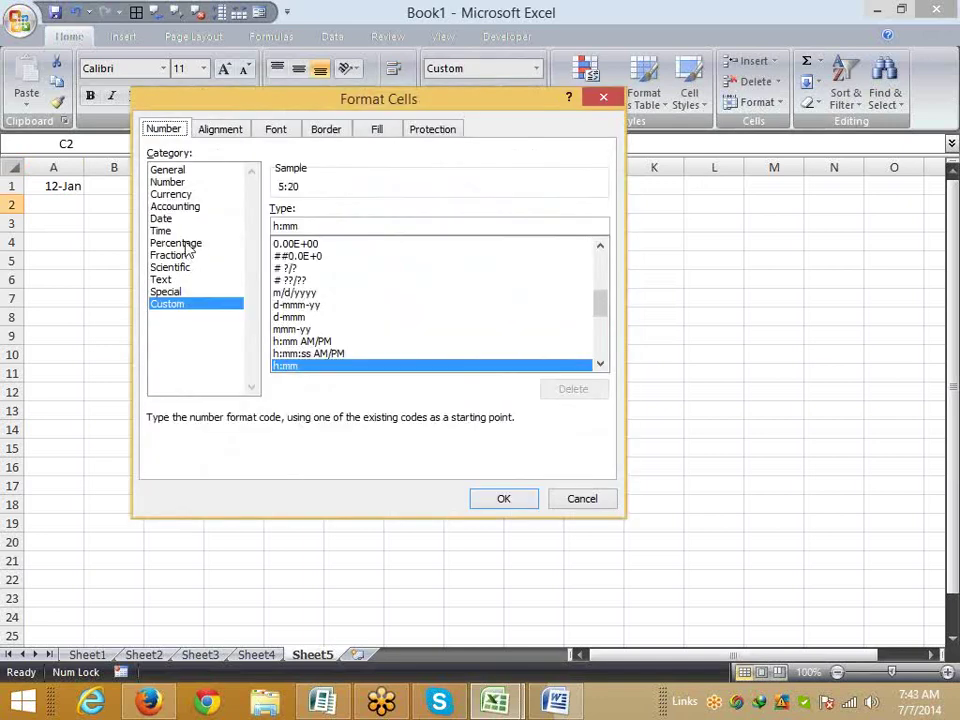
pyautogui.click(163, 230)
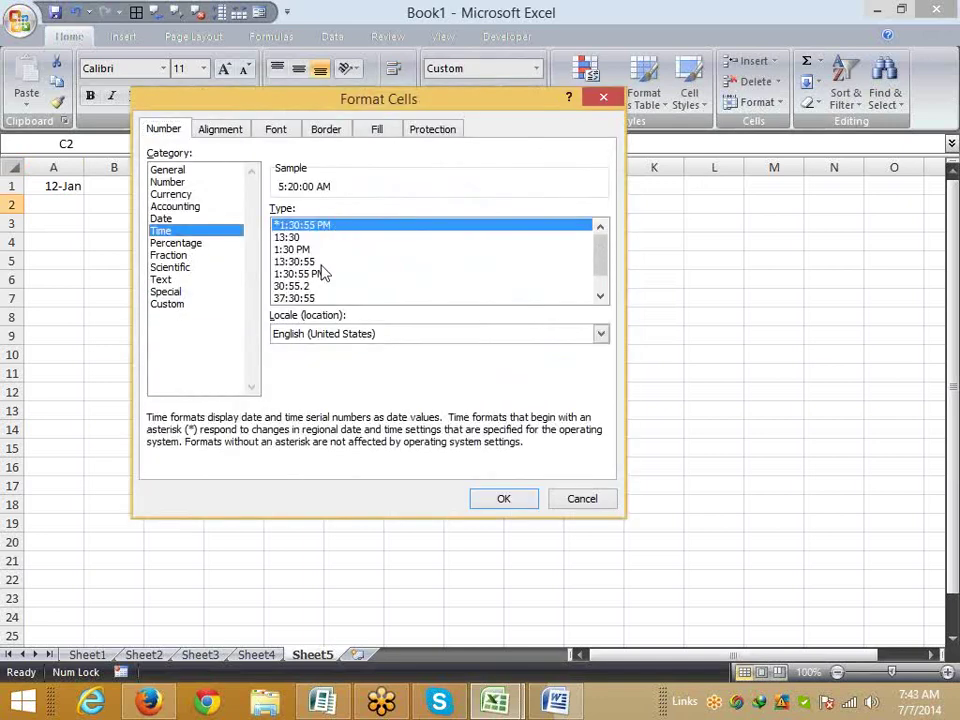
pyautogui.click(320, 273)
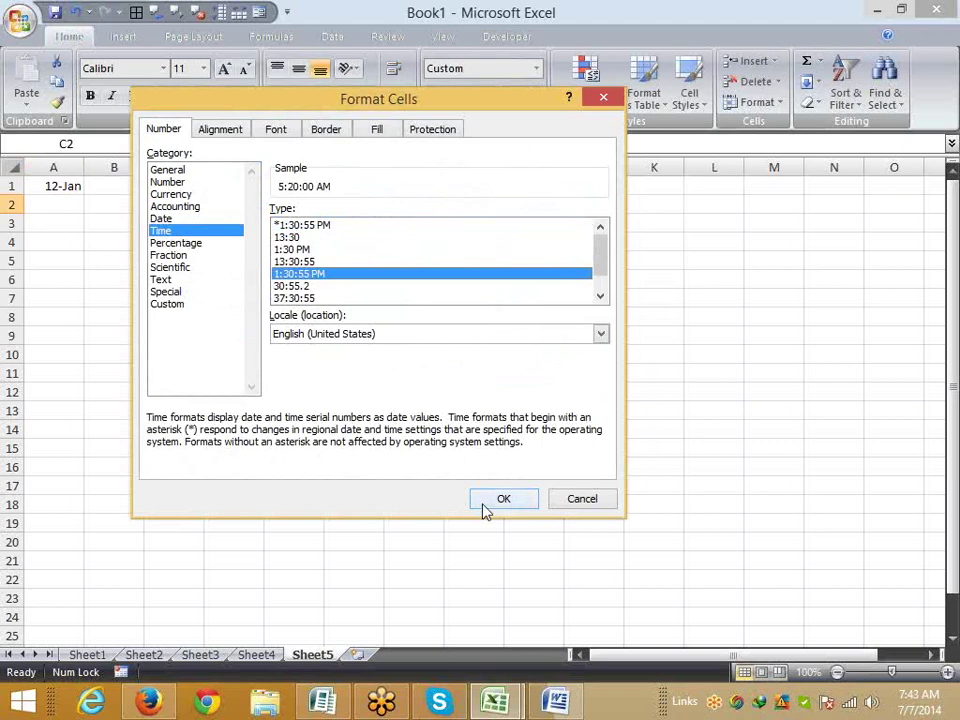
pyautogui.press('Return')
pyautogui.click(228, 260)
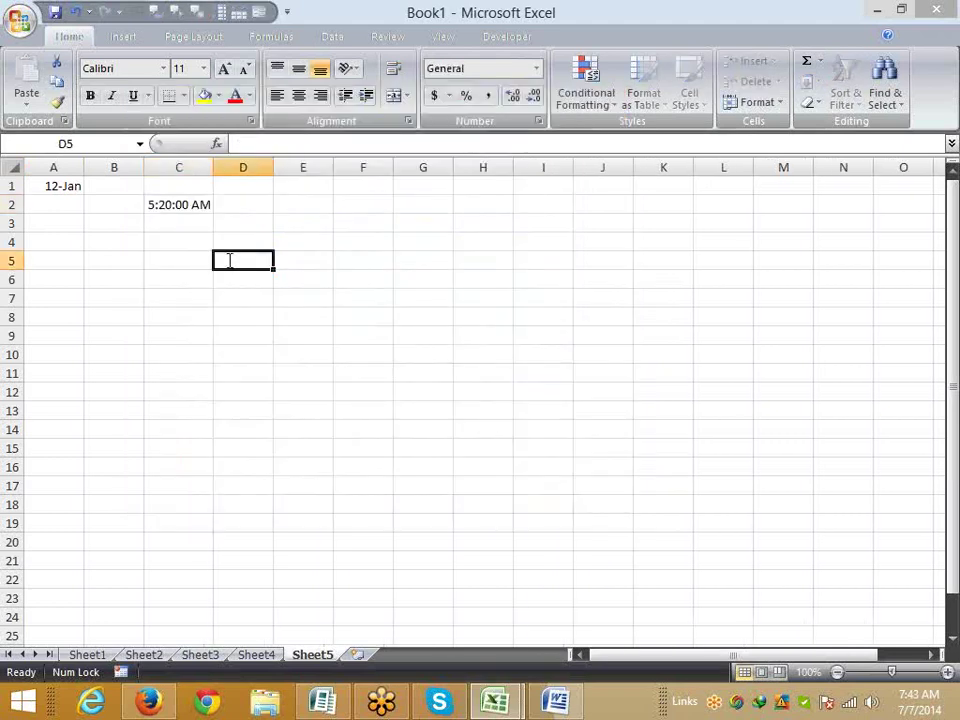
# Enter 37:20:40 in D5 and view it as the plain number 1.556019.
pyautogui.write('37:20')
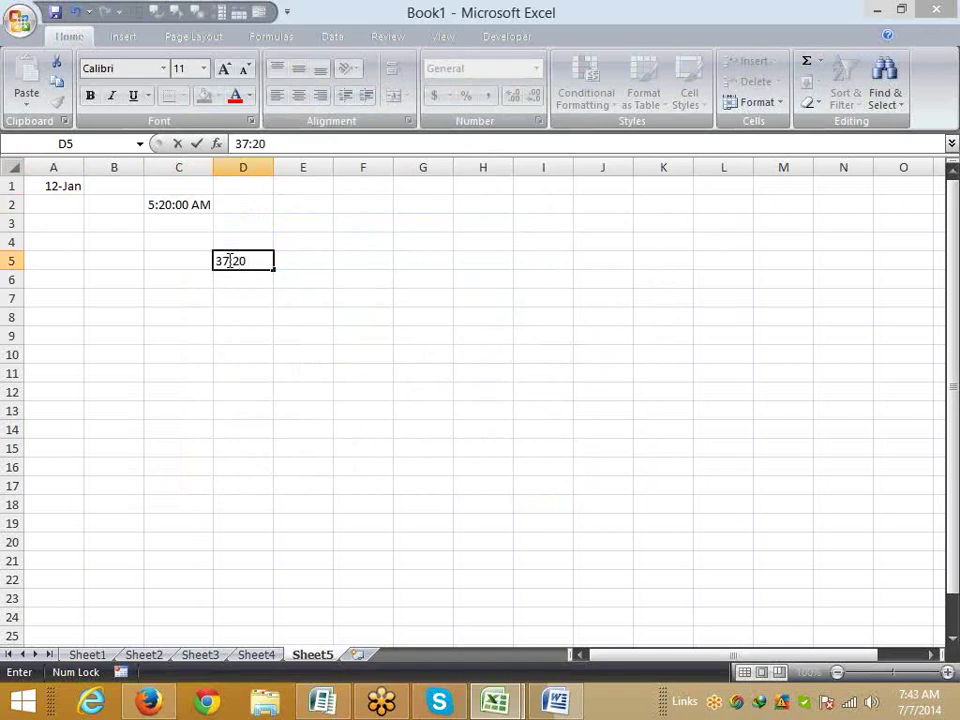
pyautogui.write(':40')
pyautogui.press('Return')
pyautogui.click(229, 261)
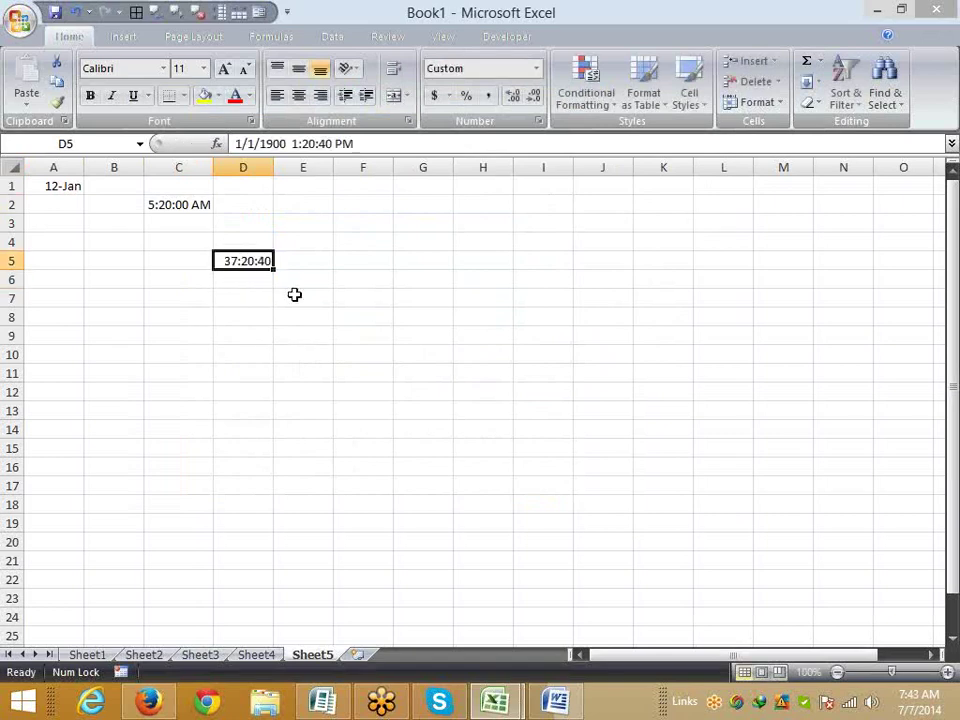
pyautogui.hotkey('ctrl', 'shift', '~')
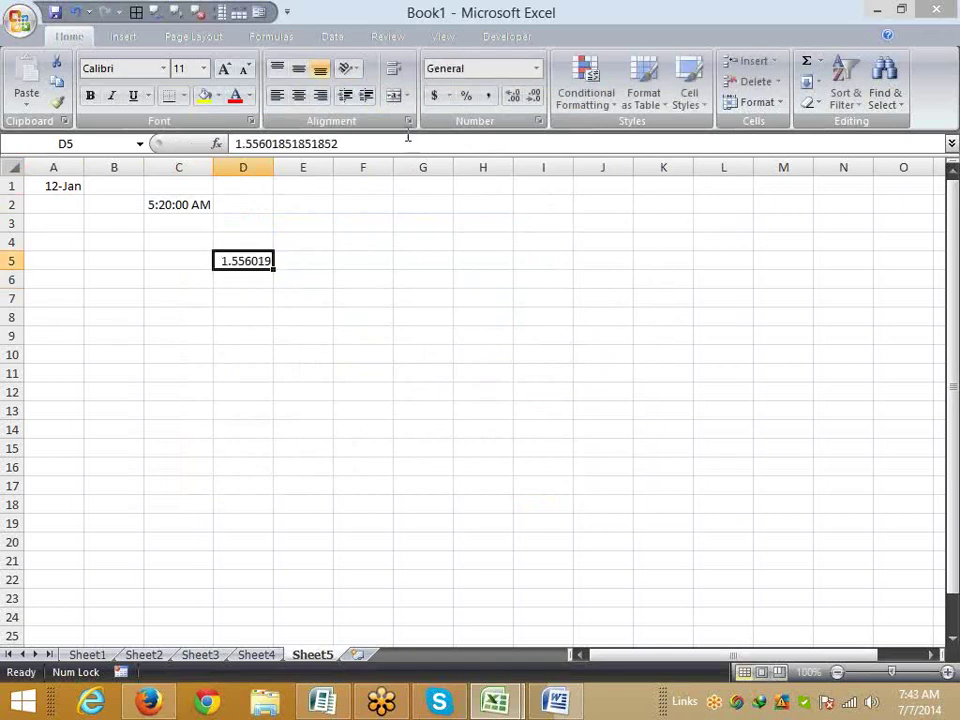
# Give D5 the 37:30:55 elapsed-time format so it shows 37:20:40.
pyautogui.click(539, 122)
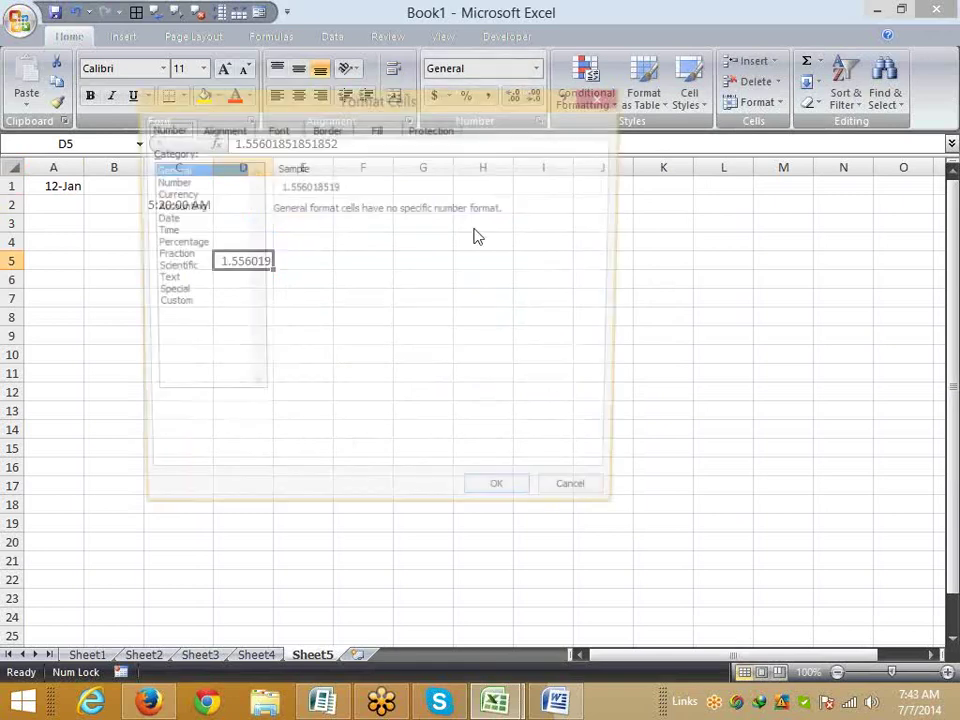
pyautogui.click(165, 230)
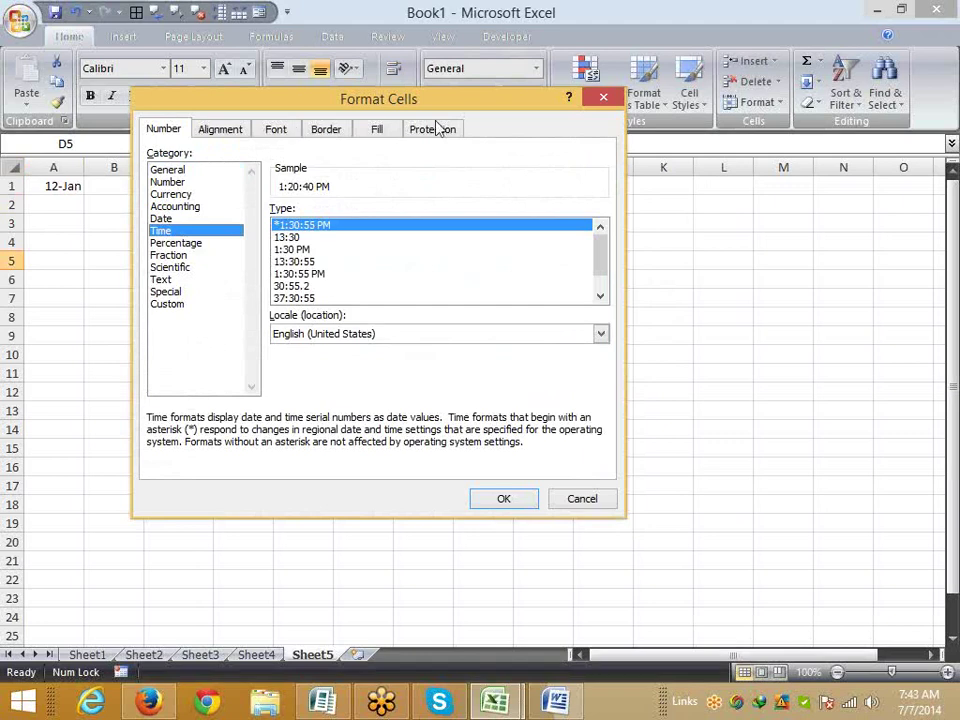
pyautogui.moveTo(440, 98); pyautogui.dragTo(560, 83)
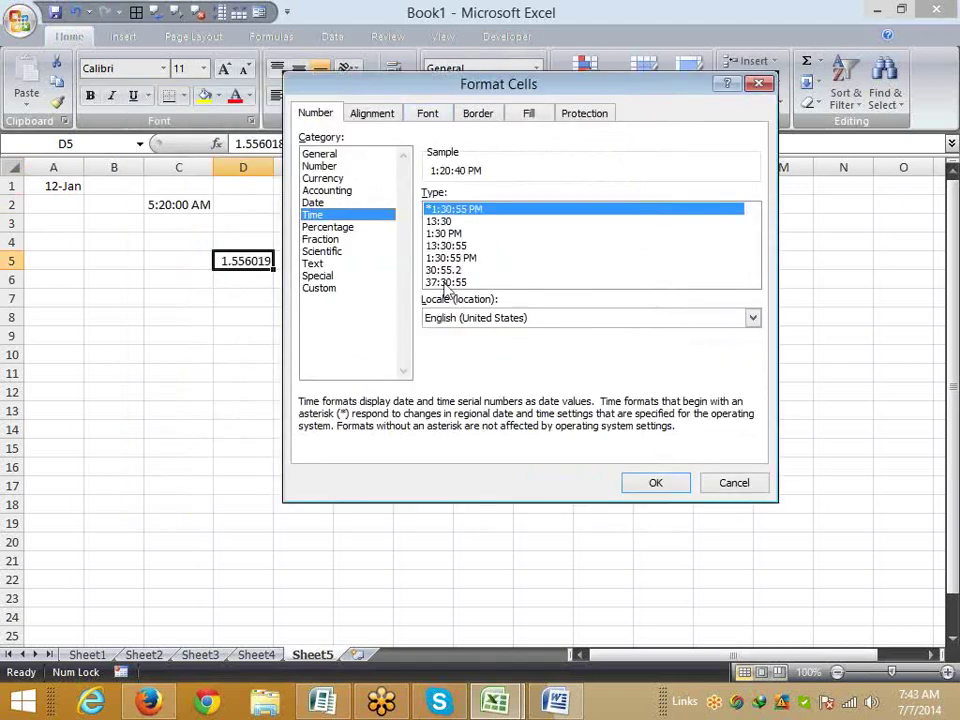
pyautogui.click(445, 282)
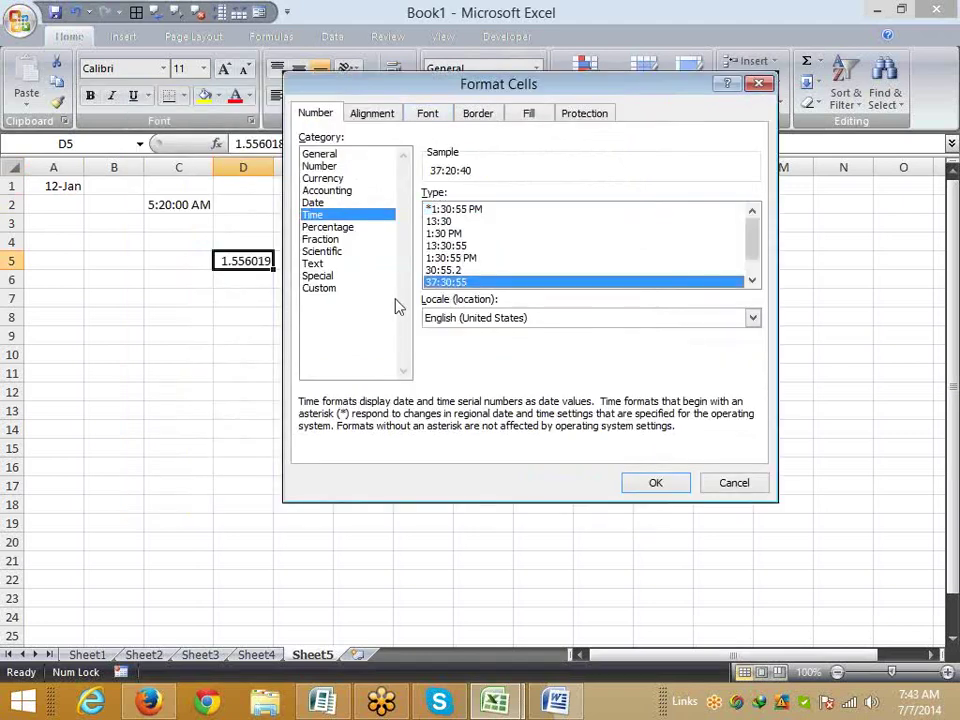
pyautogui.click(470, 258)
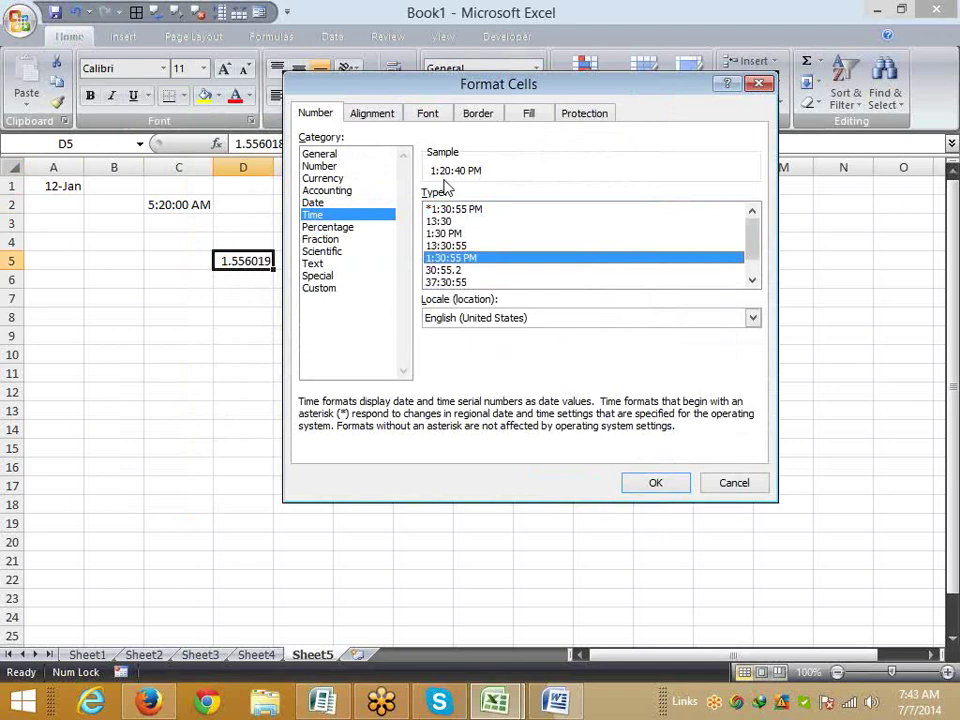
pyautogui.click(441, 282)
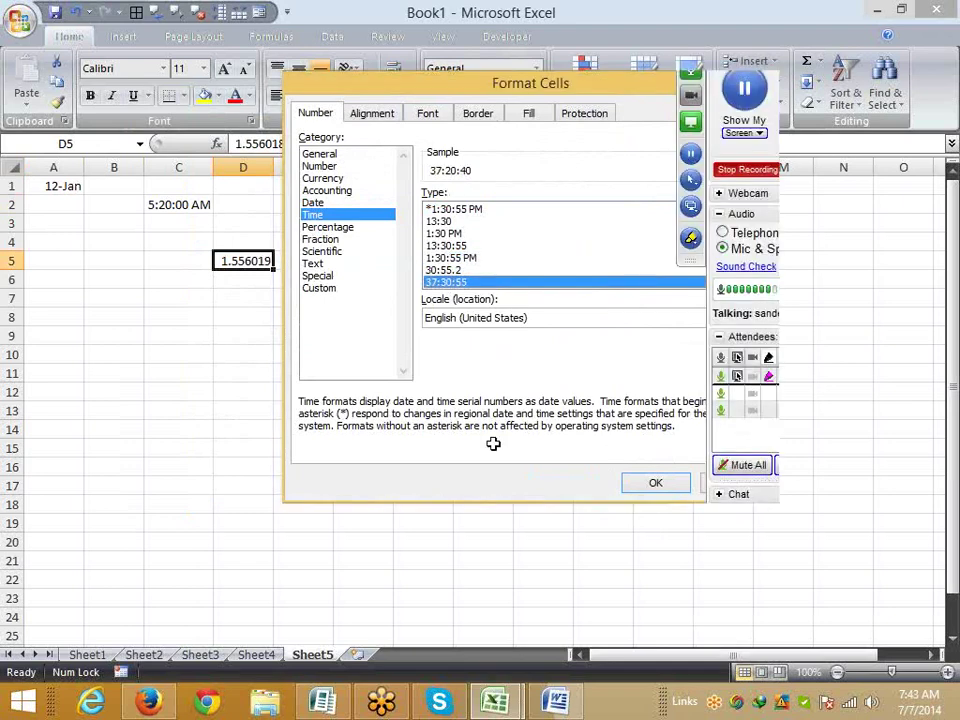
pyautogui.press('Return')
# From empty cell F11, view the Percentage number format and move the Format Cells dialog aside.
pyautogui.press('Right')
pyautogui.press('Right')
pyautogui.press('Down')
pyautogui.press('Down')
pyautogui.press('Down')
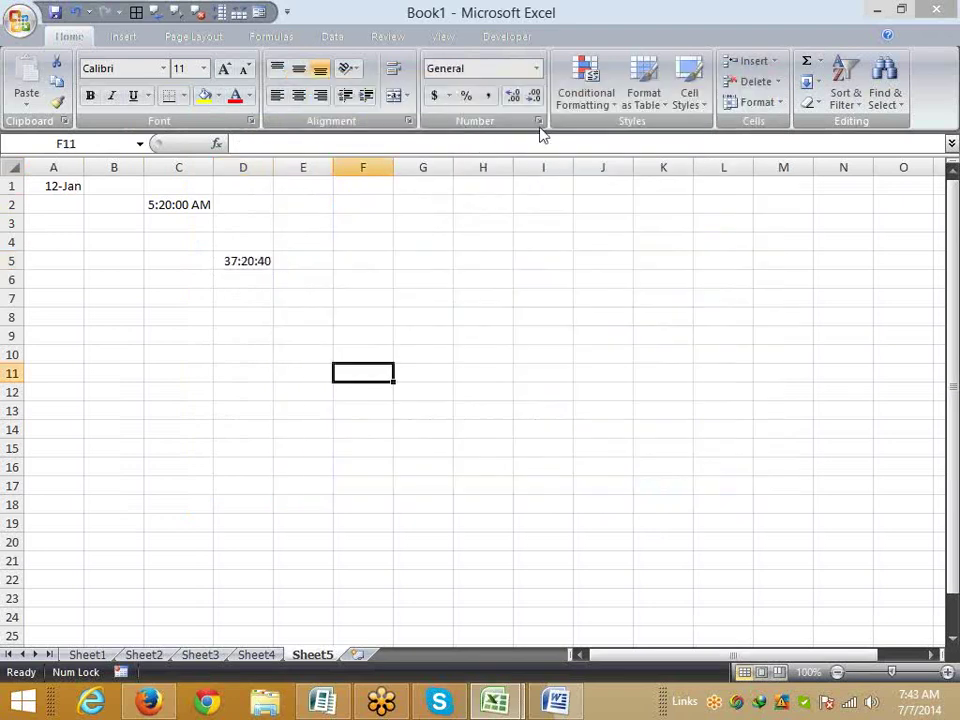
pyautogui.click(539, 122)
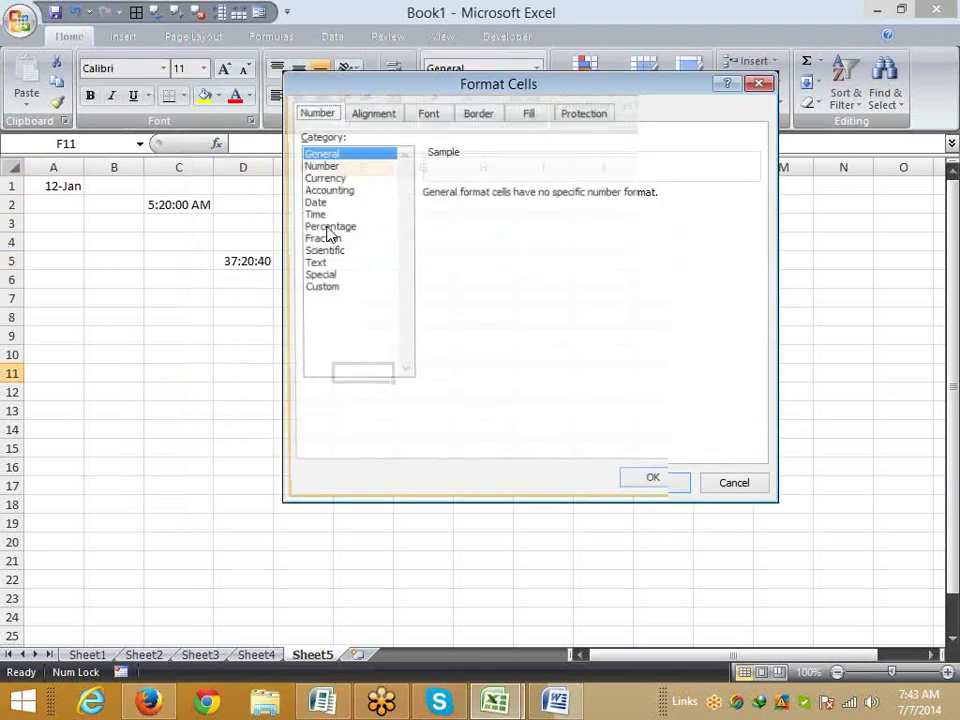
pyautogui.click(327, 228)
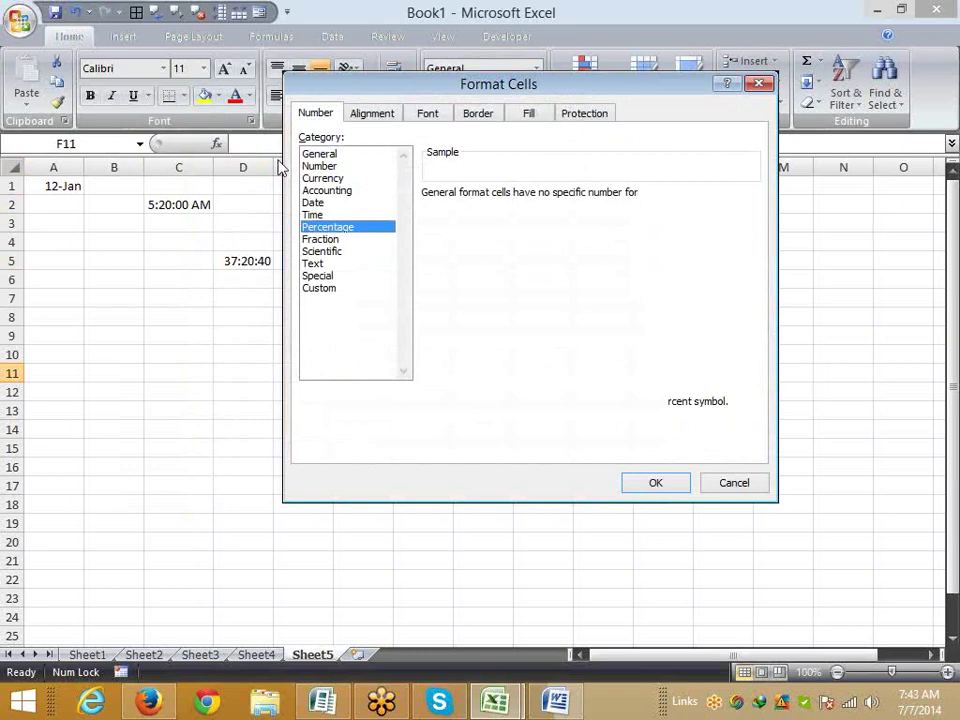
pyautogui.moveTo(400, 84); pyautogui.dragTo(219, 347)
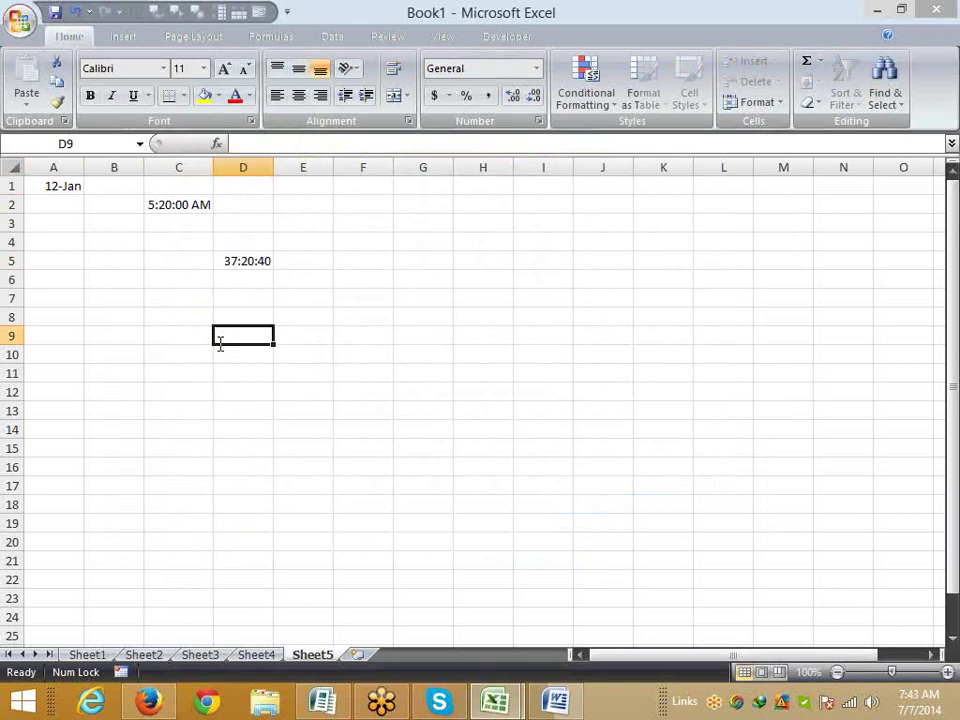
# Enter the value 2.5 in cell D9.
pyautogui.write('27')
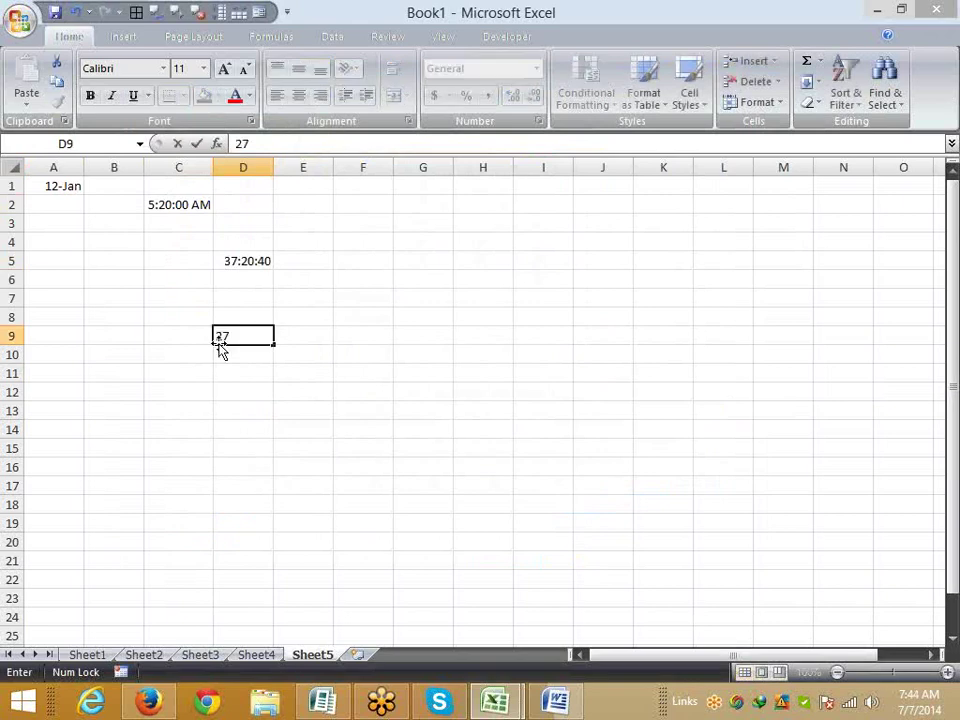
pyautogui.press('Return')
pyautogui.press('Up')
pyautogui.scroll(4, 317, 364)
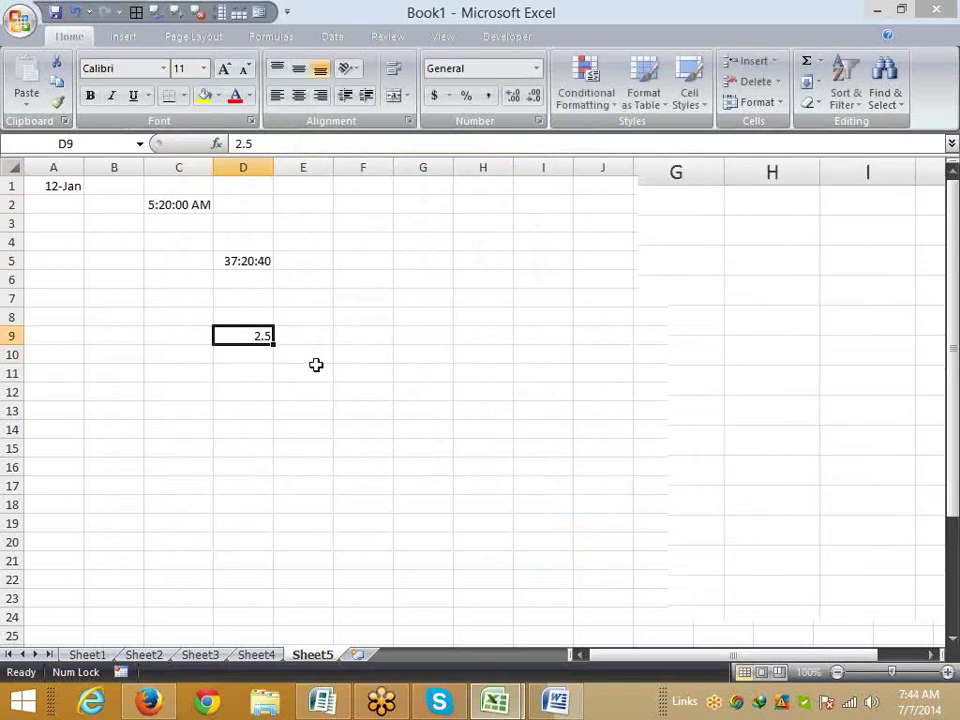
pyautogui.scroll(1, 565, 194)
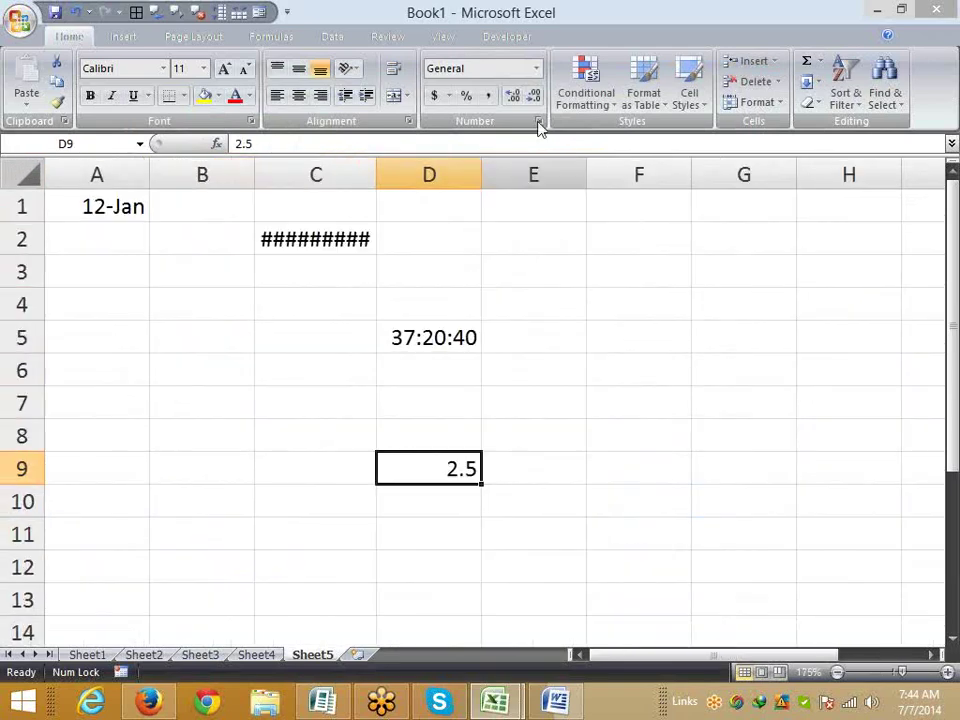
# Format D9 as a Fraction of halves (1/2), and confirm it still stores 2.5.
pyautogui.hotkey('ctrl', '1')
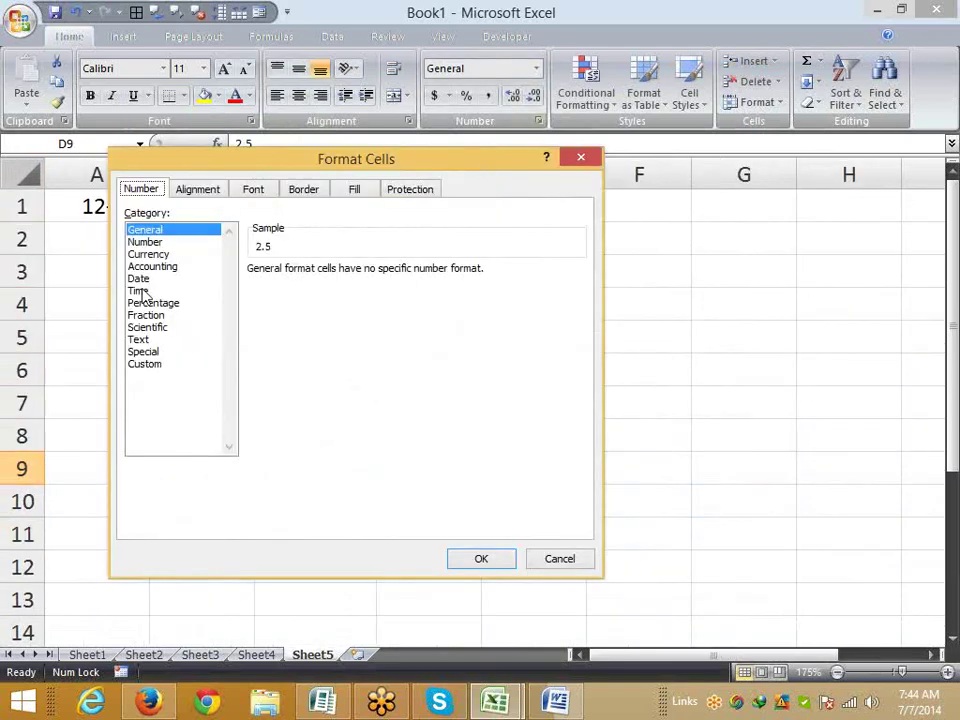
pyautogui.press('Tab')
pyautogui.press('f')
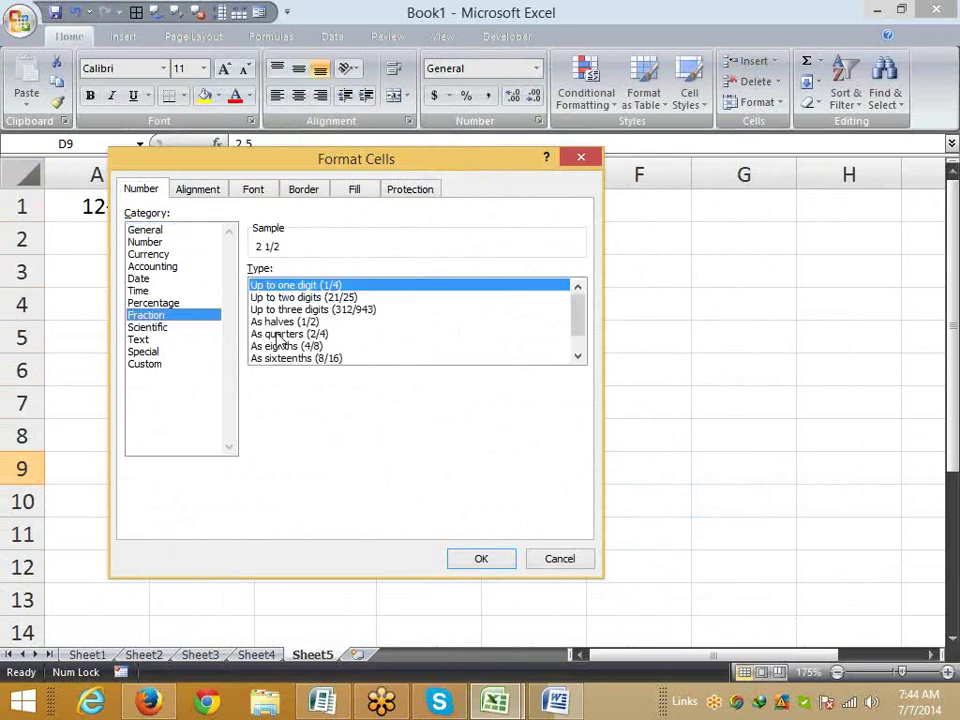
pyautogui.press('Down')
pyautogui.press('Down')
pyautogui.press('Down')
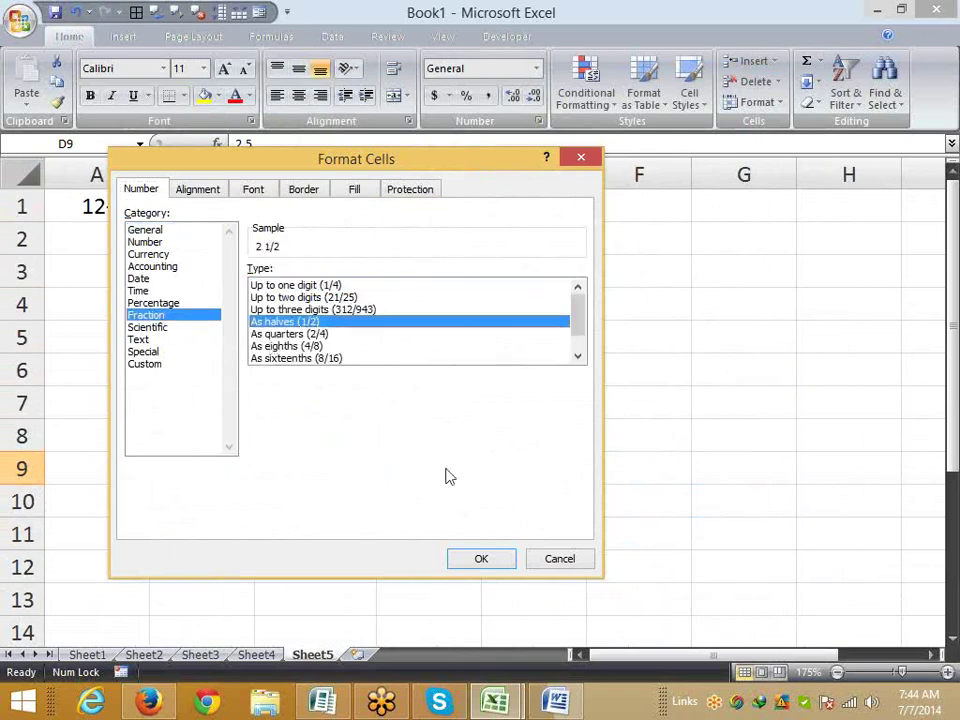
pyautogui.click(496, 564)
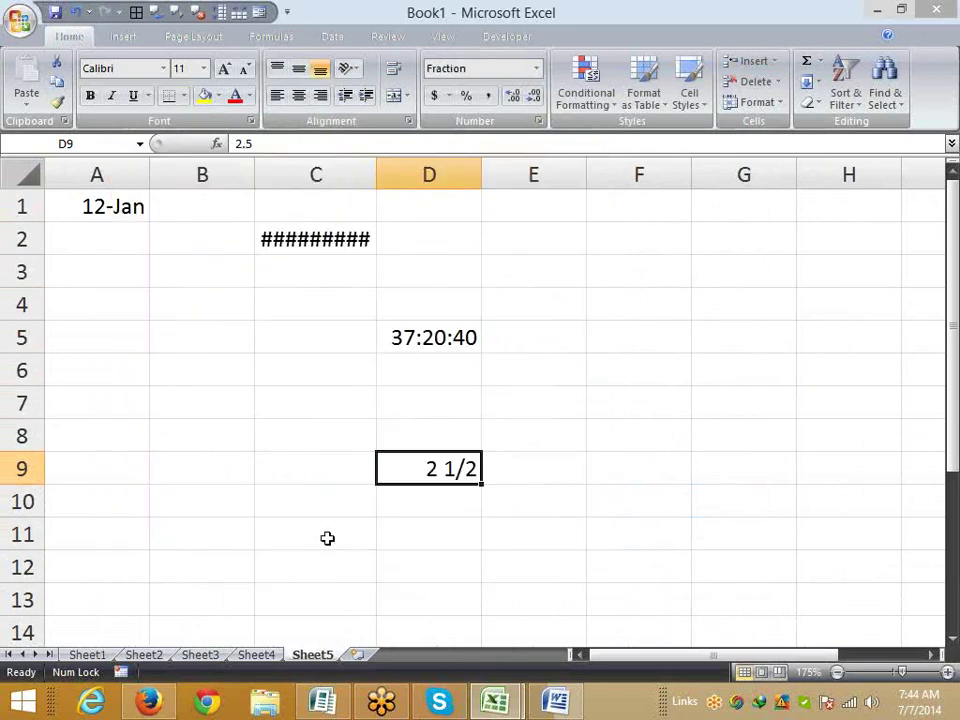
pyautogui.click(288, 524)
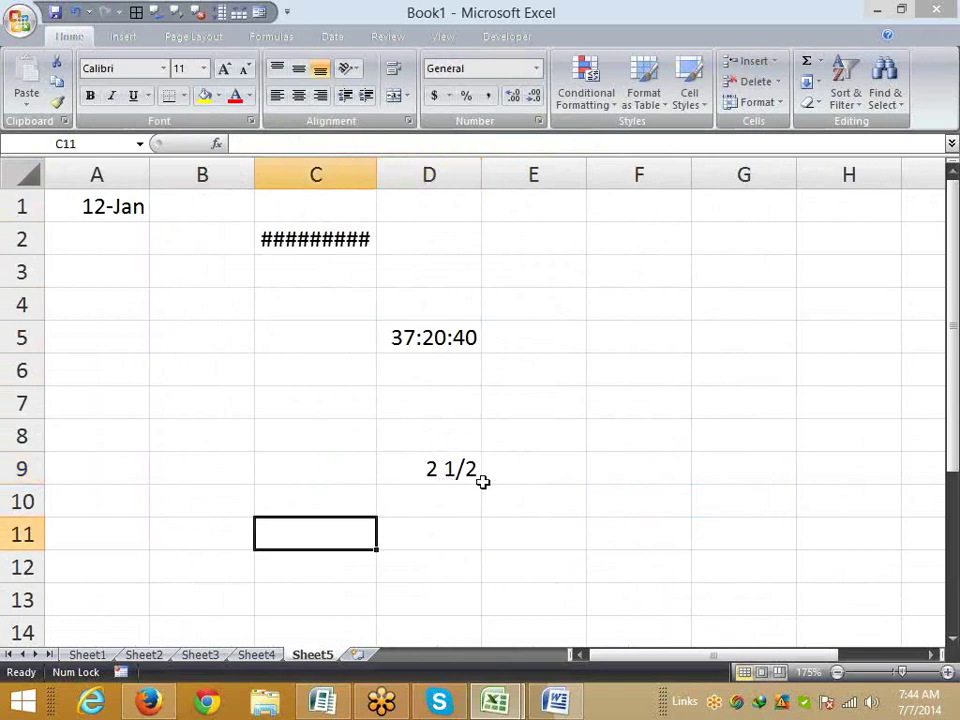
pyautogui.click(482, 482)
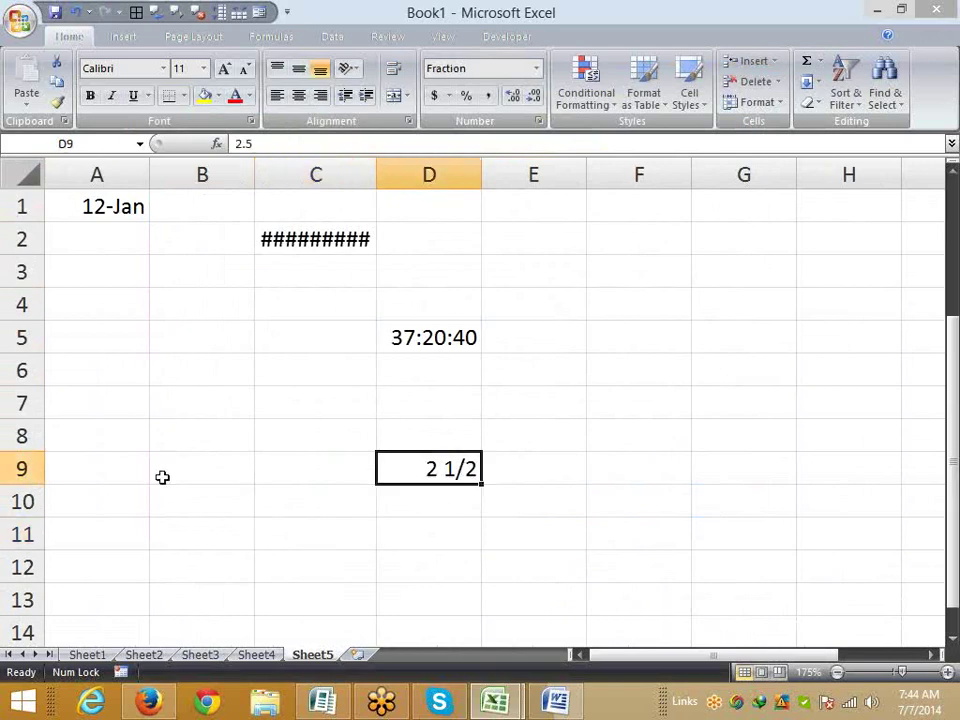
# Enter 000254 in cell A11, which drops its leading zeros.
pyautogui.scroll(-2, 150, 440)
pyautogui.click(108, 350)
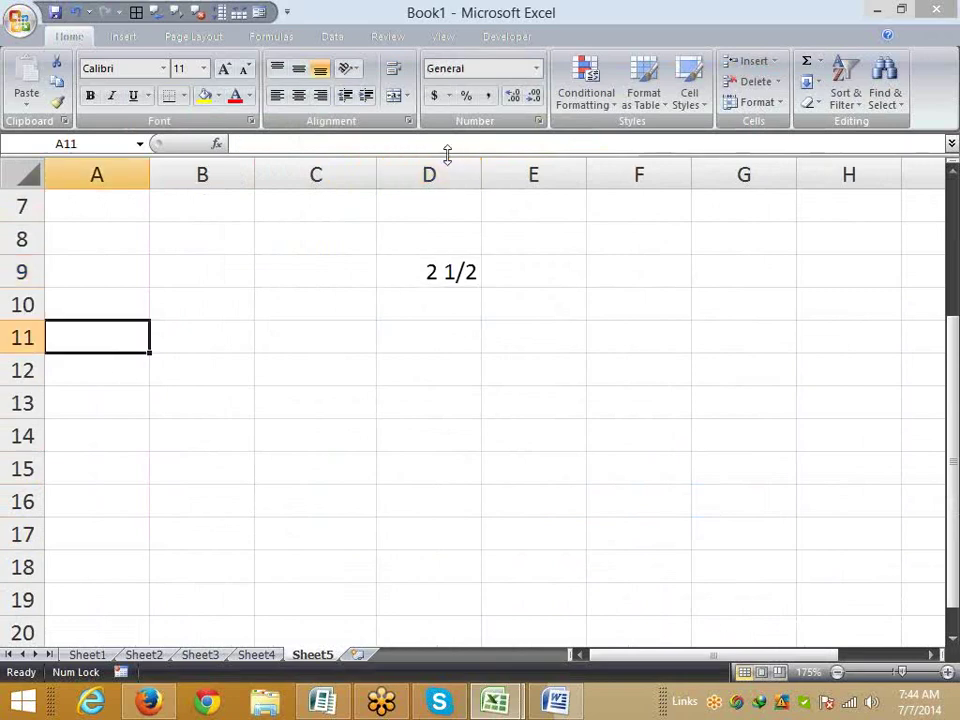
pyautogui.scroll(2, 485, 460)
pyautogui.scroll(-4, 110, 350)
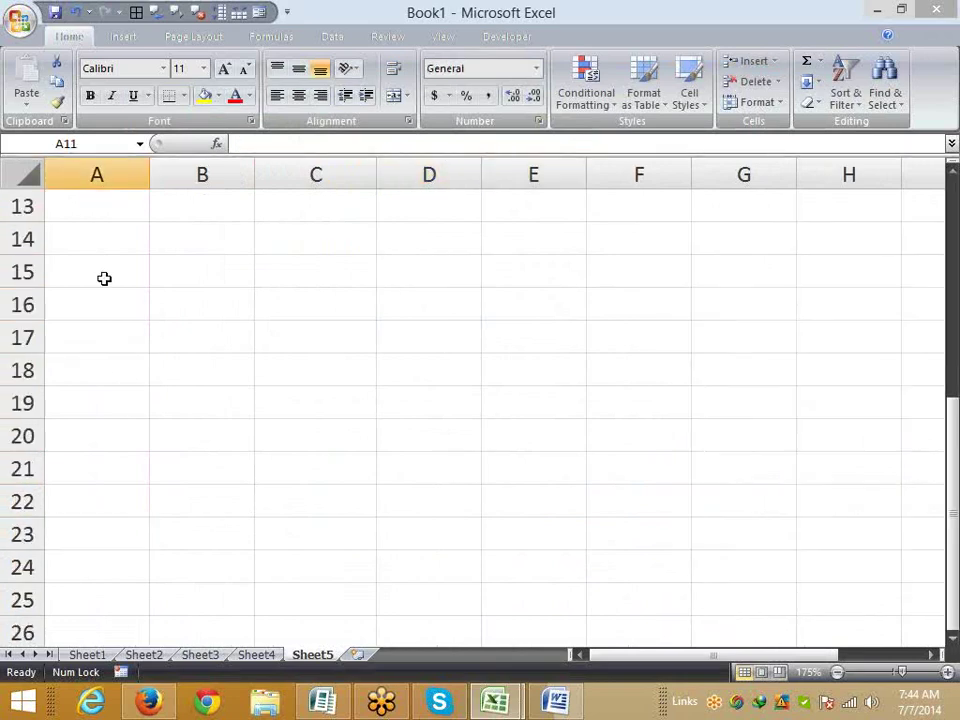
pyautogui.scroll(2, 110, 355)
pyautogui.scroll(1, 105, 380)
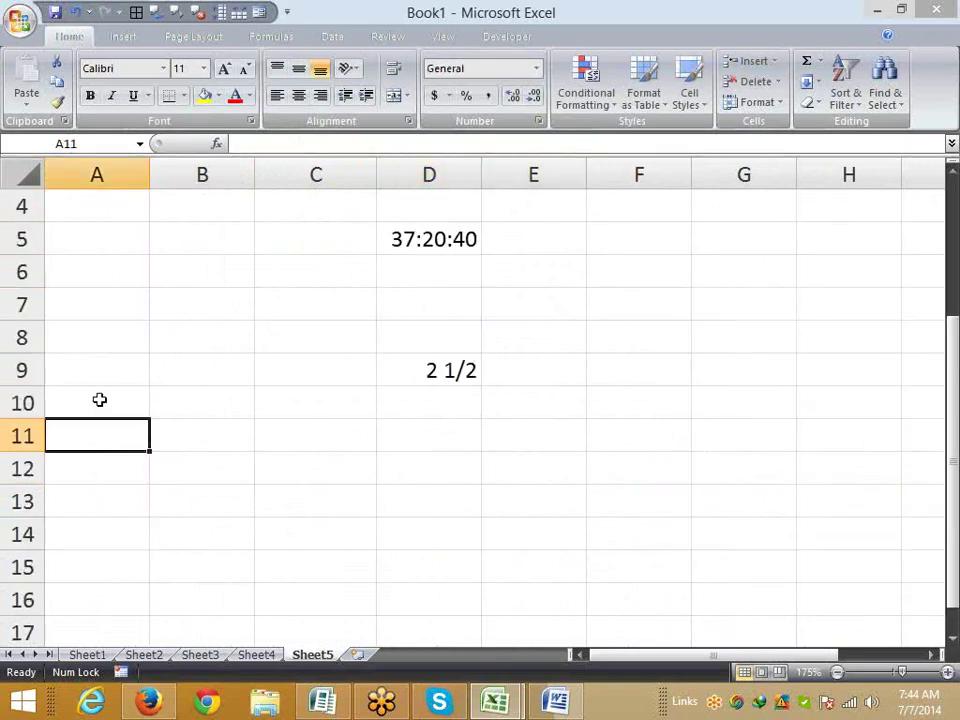
pyautogui.scroll(-1, 99, 380)
pyautogui.write('00')
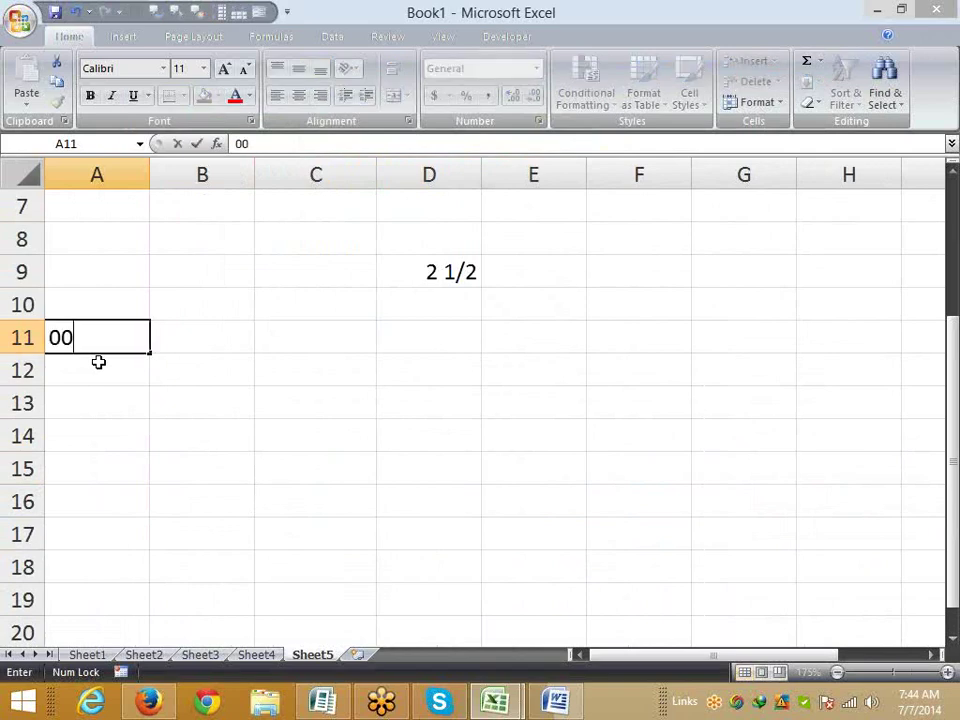
pyautogui.write('0254')
pyautogui.press('Return')
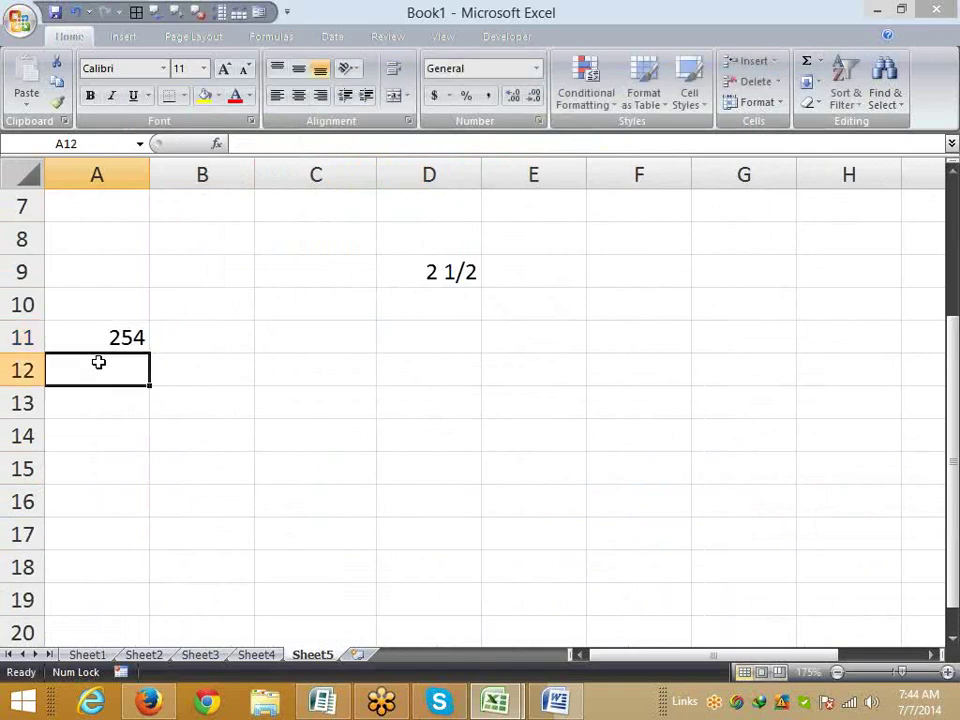
# Undo that entry, enter '001454 as text in A11, and select A12 through A20.
pyautogui.hotkey('ctrl', 'z')
pyautogui.write("'")
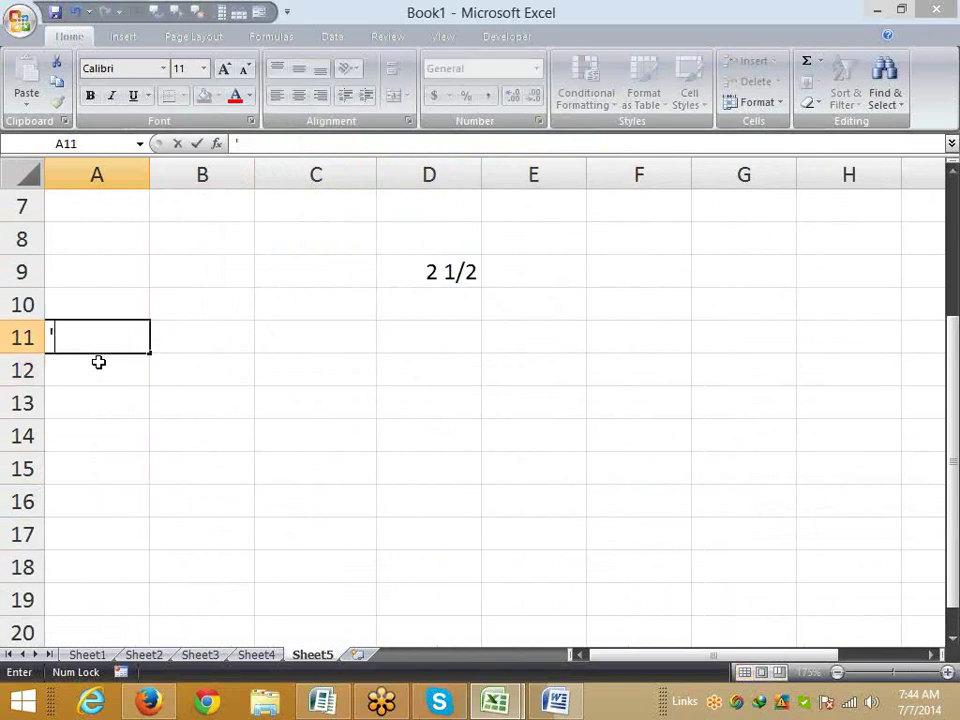
pyautogui.write('0014')
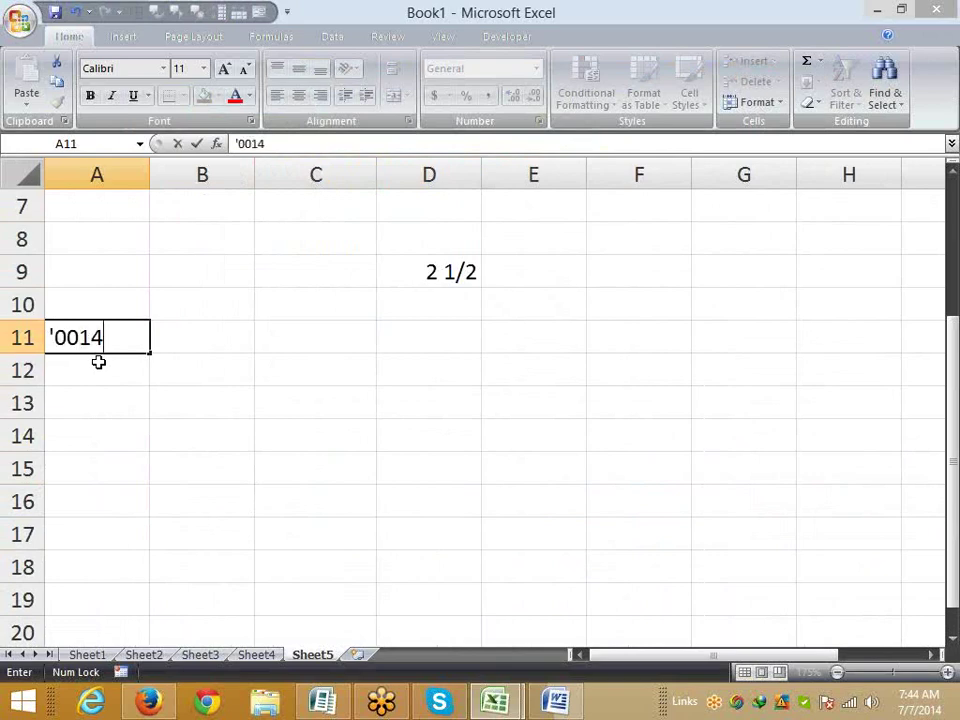
pyautogui.write('54')
pyautogui.press('Return')
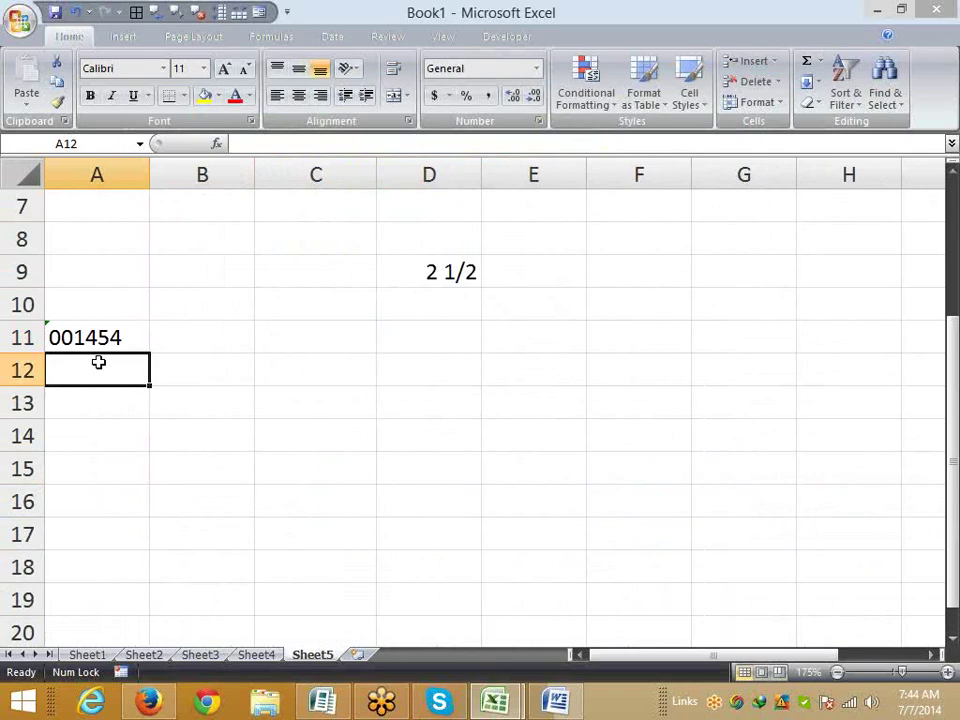
pyautogui.hotkey('shift', 'Down')
pyautogui.hotkey('shift', 'Down')
pyautogui.hotkey('shift', 'Down')
pyautogui.hotkey('shift', 'Down')
pyautogui.hotkey('shift', 'Down')
pyautogui.hotkey('shift', 'Down')
pyautogui.hotkey('shift', 'Down')
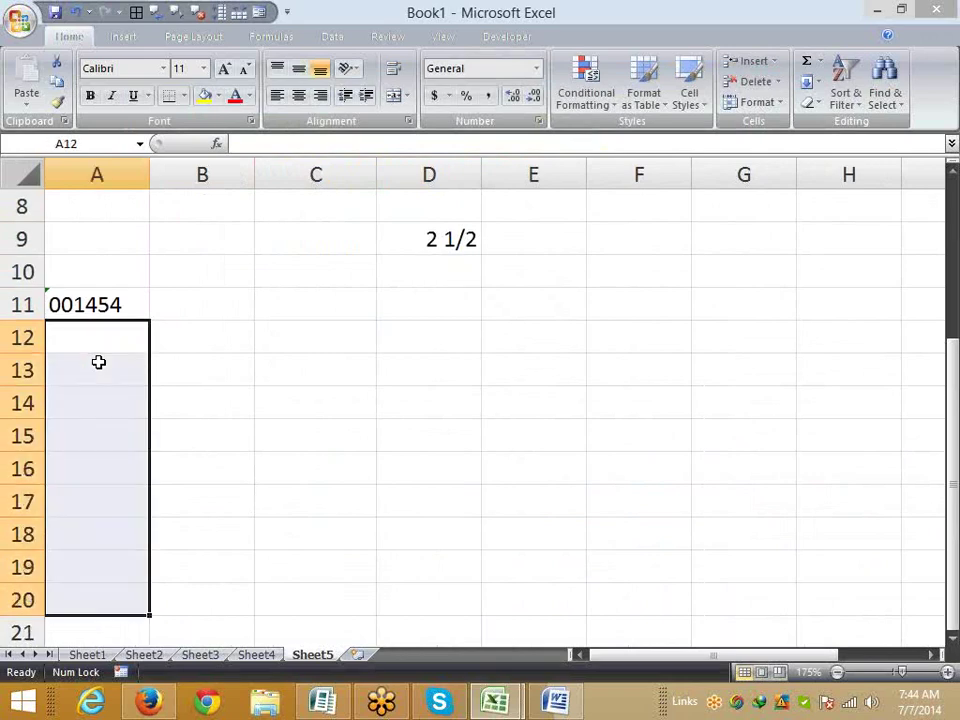
# Apply the Text format to A12:A20 and enter 001245 in A12.
pyautogui.click(537, 123)
pyautogui.click(138, 339)
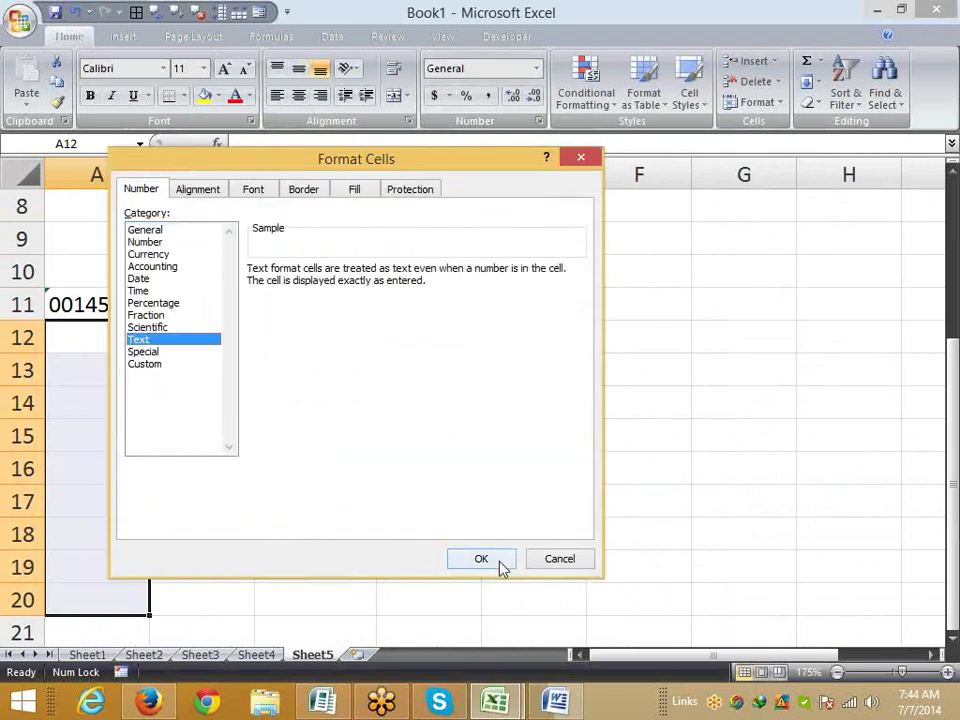
pyautogui.click(497, 560)
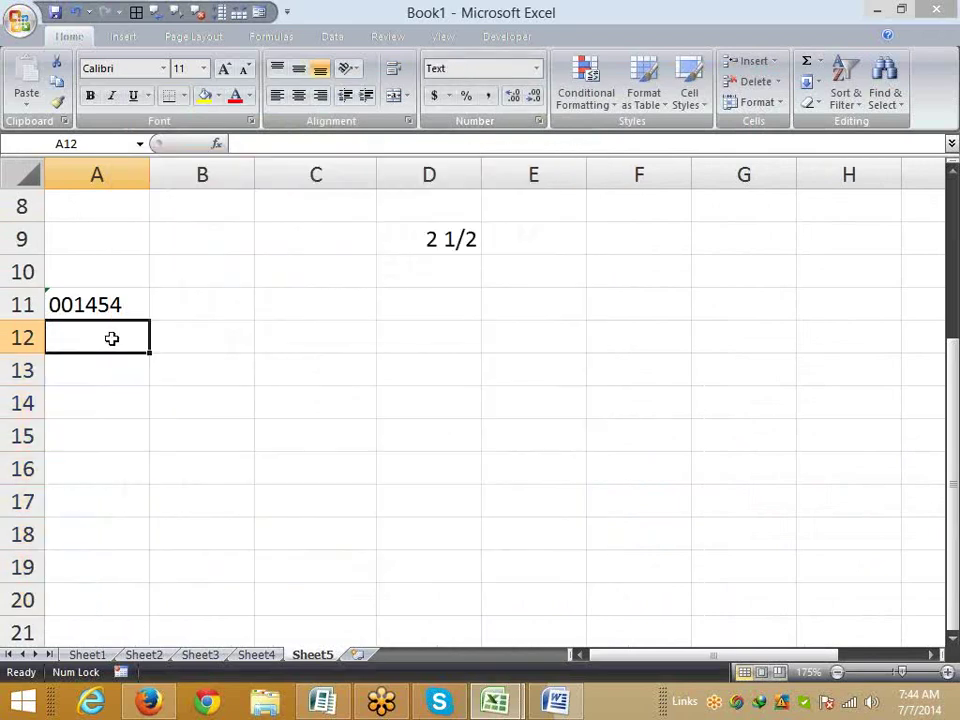
pyautogui.write('02')
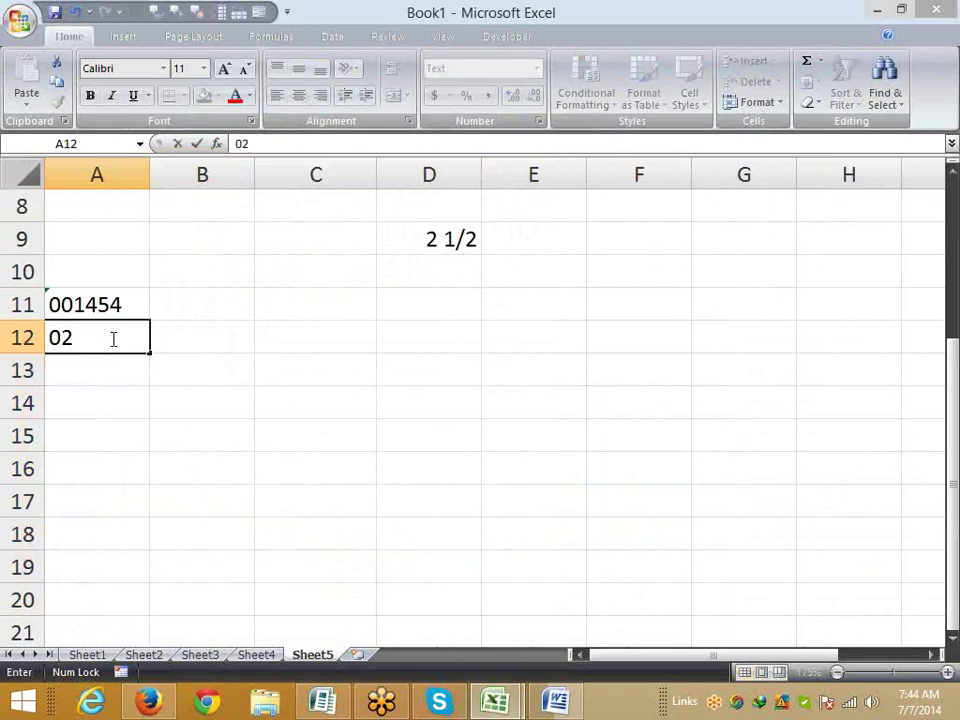
pyautogui.write('0')
pyautogui.press('Escape')
pyautogui.write('001')
pyautogui.write('245')
pyautogui.press('Return')
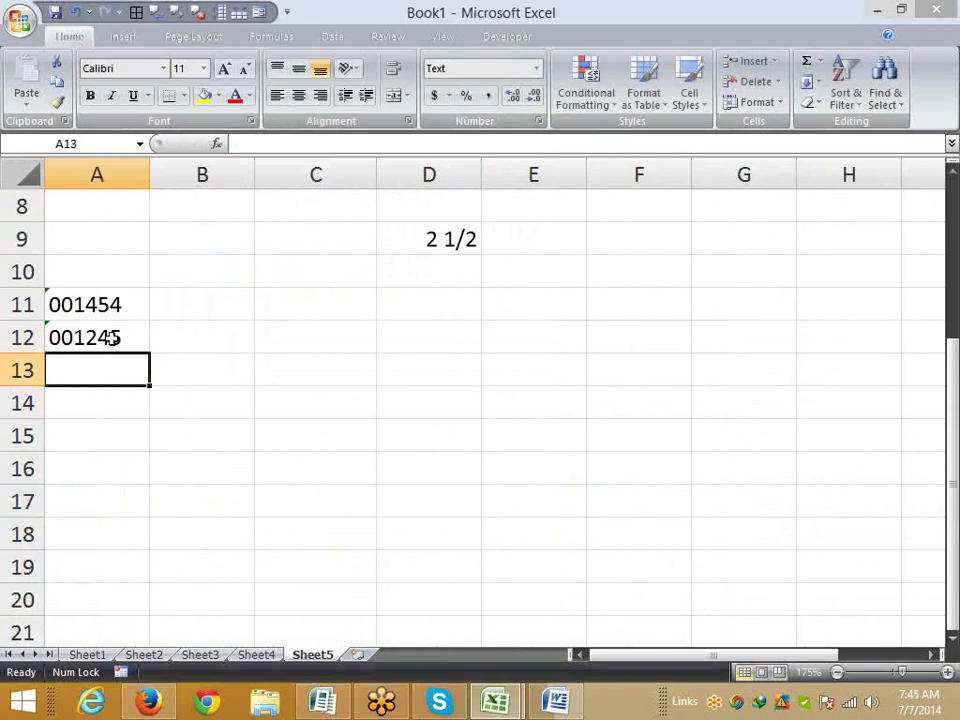
# Enter =SUM(A11:A12) in A13, which stays as literal text.
pyautogui.press('Right')
pyautogui.press('Left')
pyautogui.write('=')
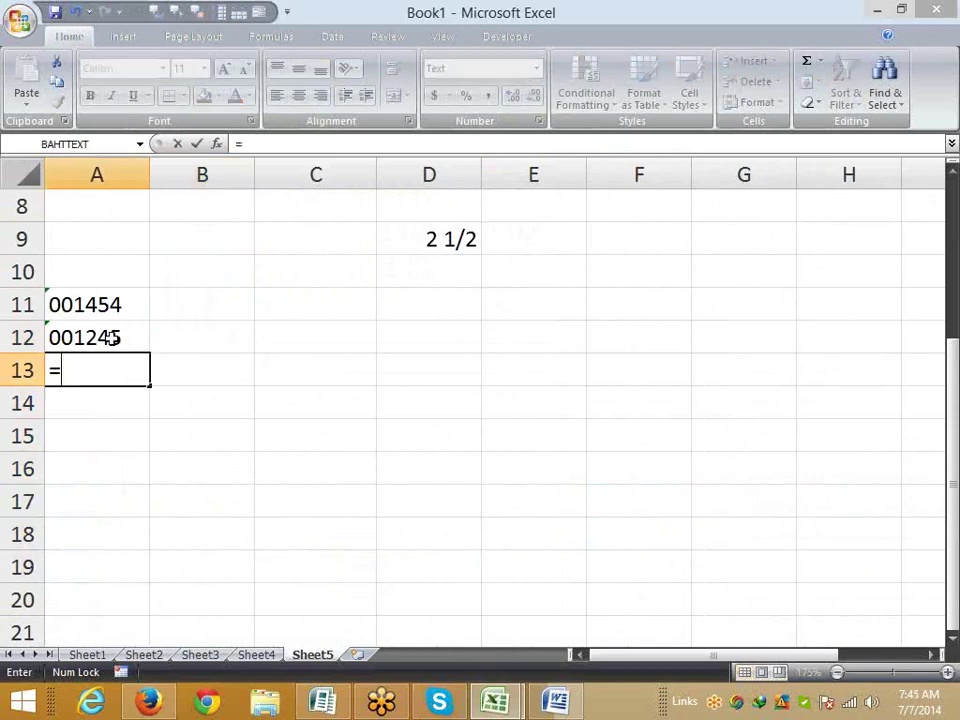
pyautogui.write('sum')
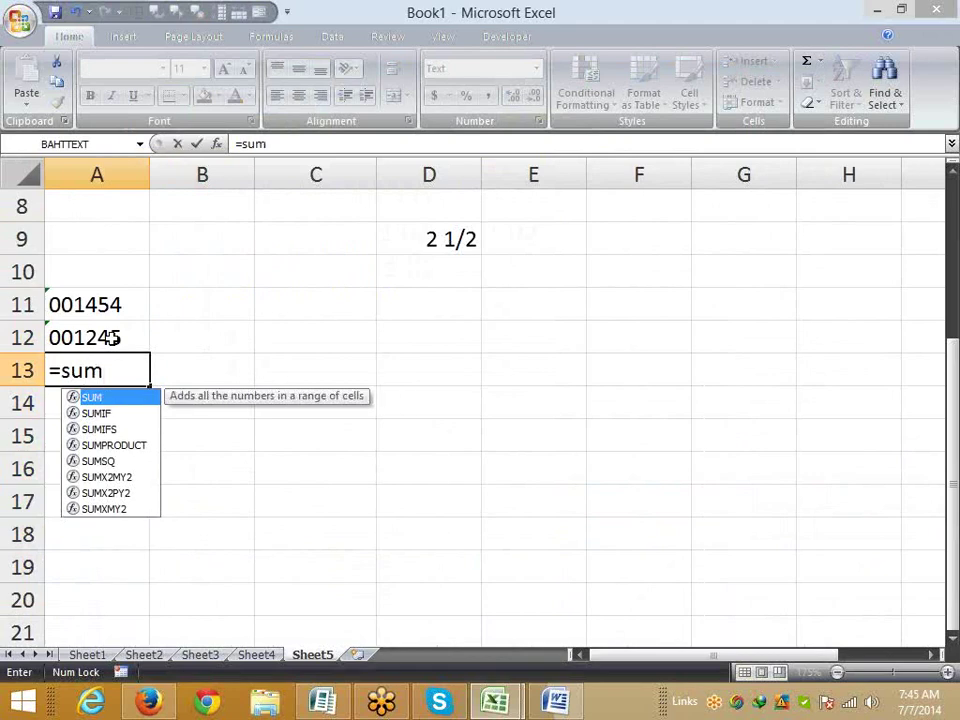
pyautogui.press('Tab')
pyautogui.press('Up')
pyautogui.hotkey('shift', 'Up')
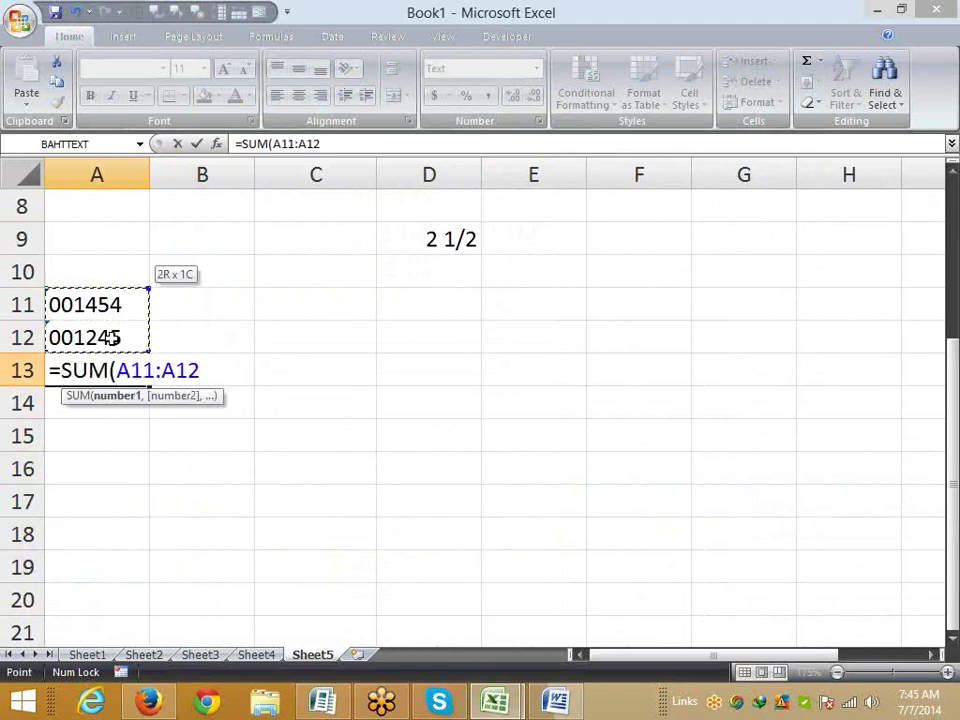
pyautogui.press('Return')
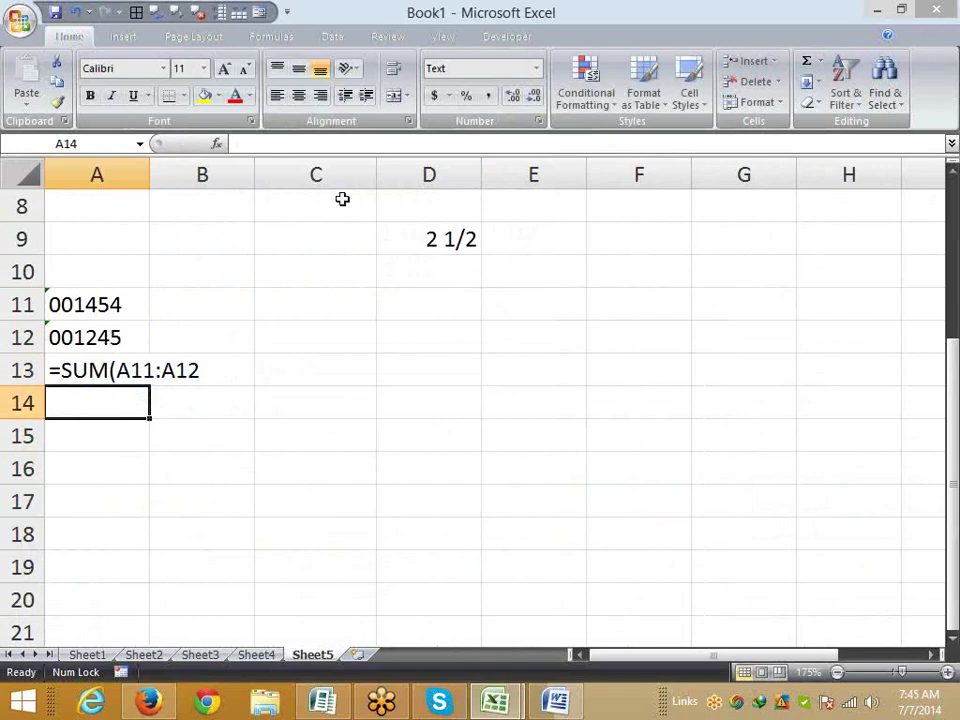
# View the Custom number format codes for A14, then close the dialog.
pyautogui.hotkey('ctrl', '1')
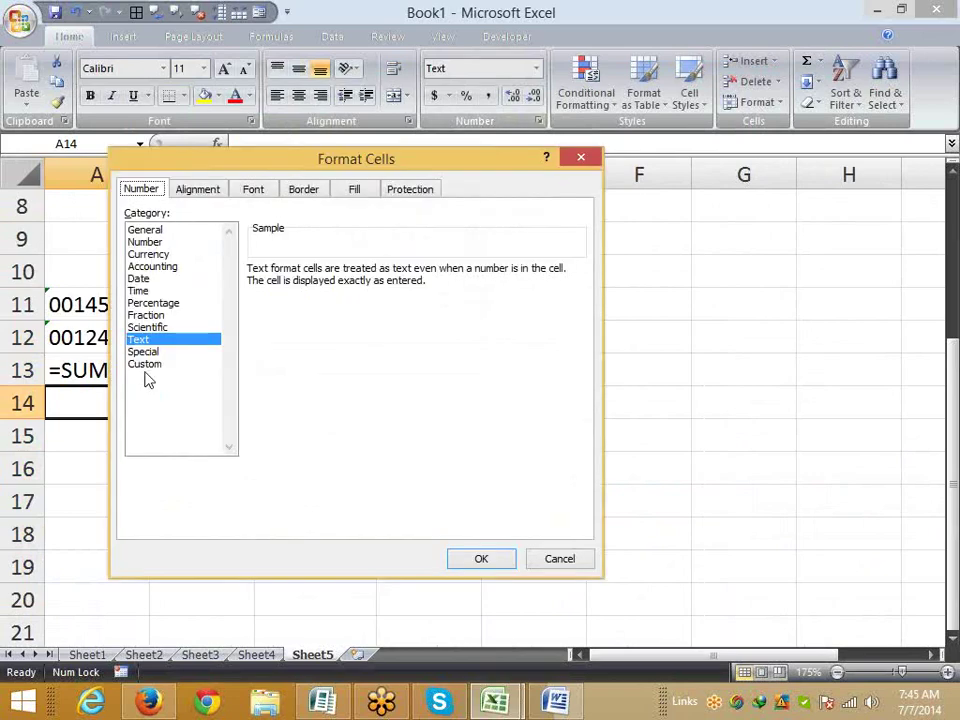
pyautogui.click(143, 365)
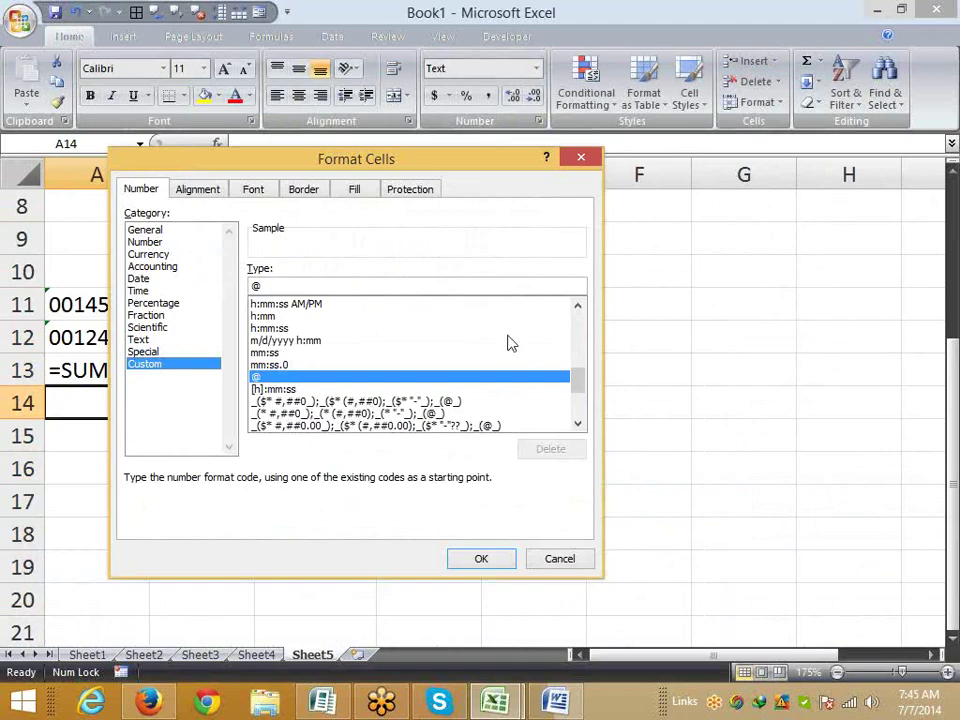
pyautogui.press('Escape')
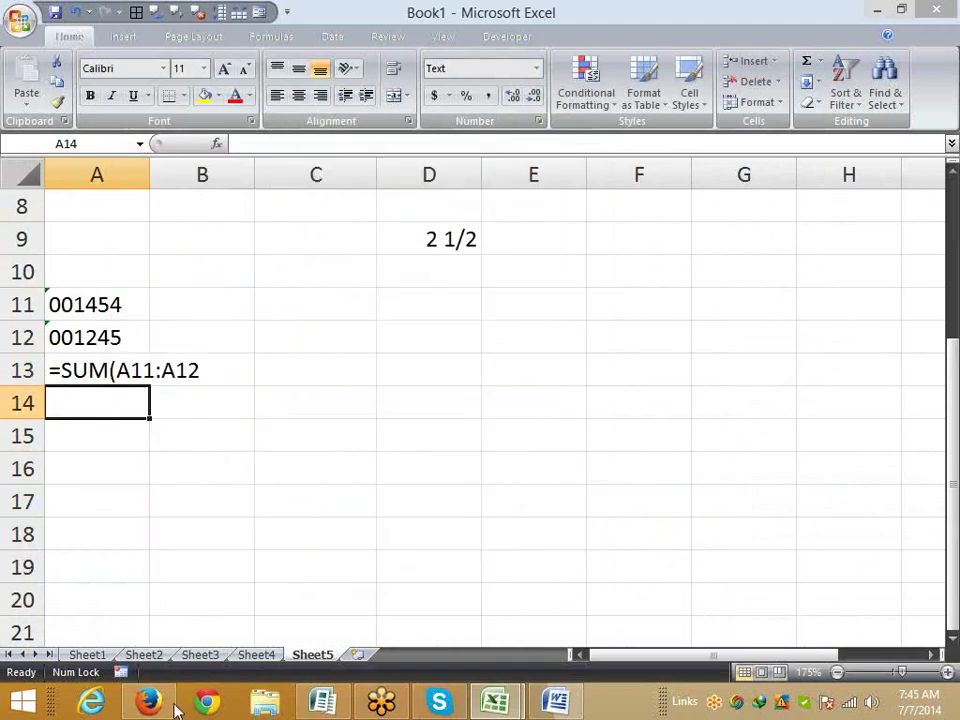
# In a new Firefox tab, search Google for 'custom formatting in excel 2007'.
pyautogui.click(170, 706)
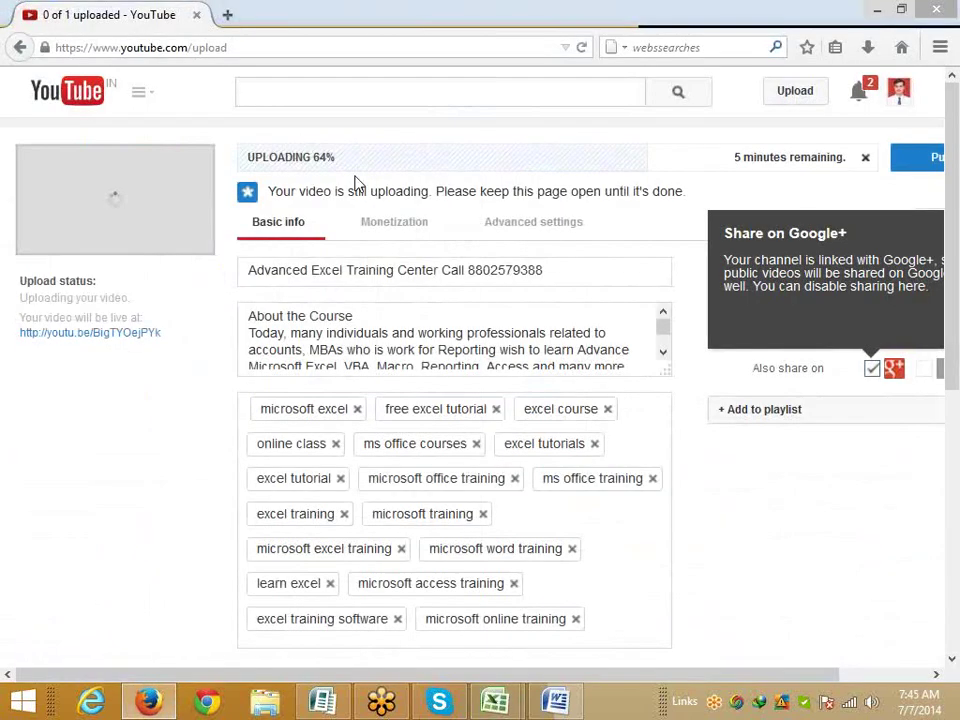
pyautogui.click(229, 14)
pyautogui.write('google.co.in/')
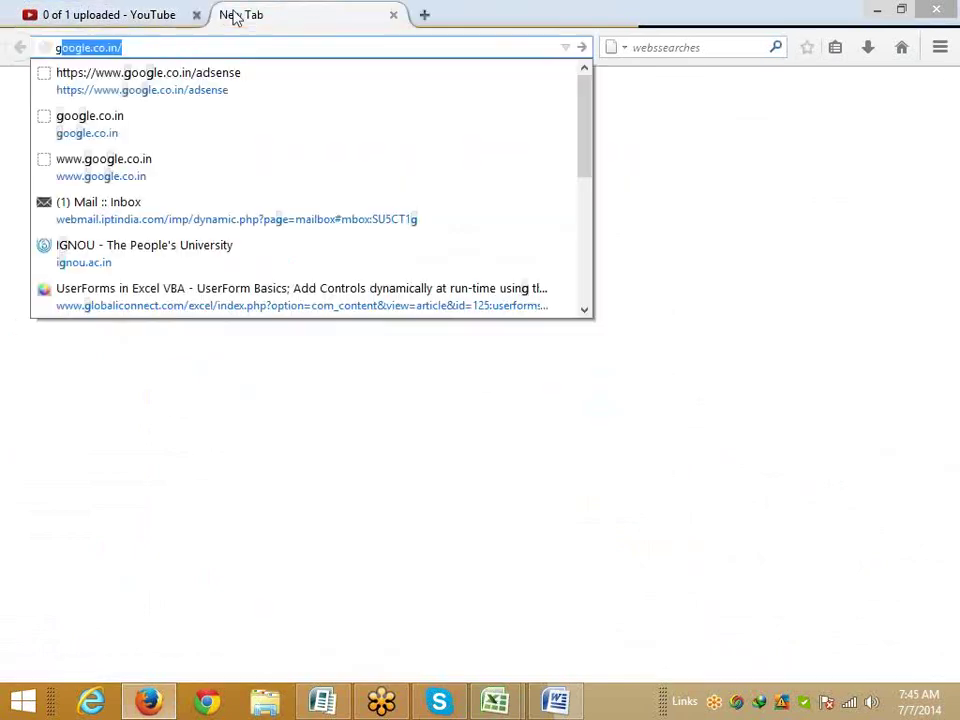
pyautogui.press('Return')
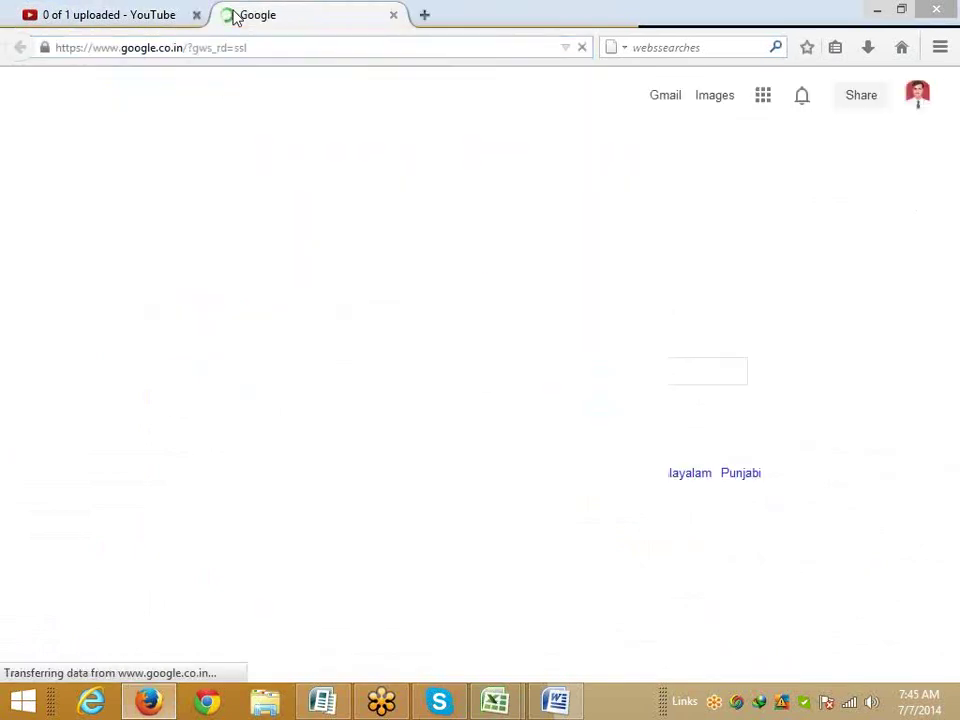
pyautogui.write('ad')
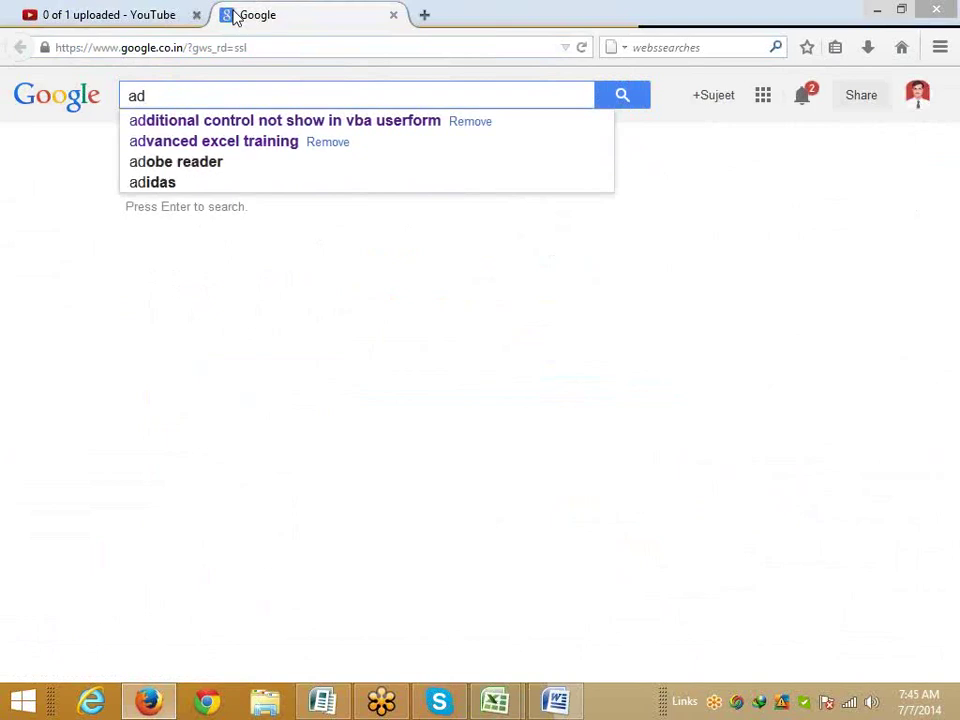
pyautogui.press('BackSpace')
pyautogui.press('BackSpace')
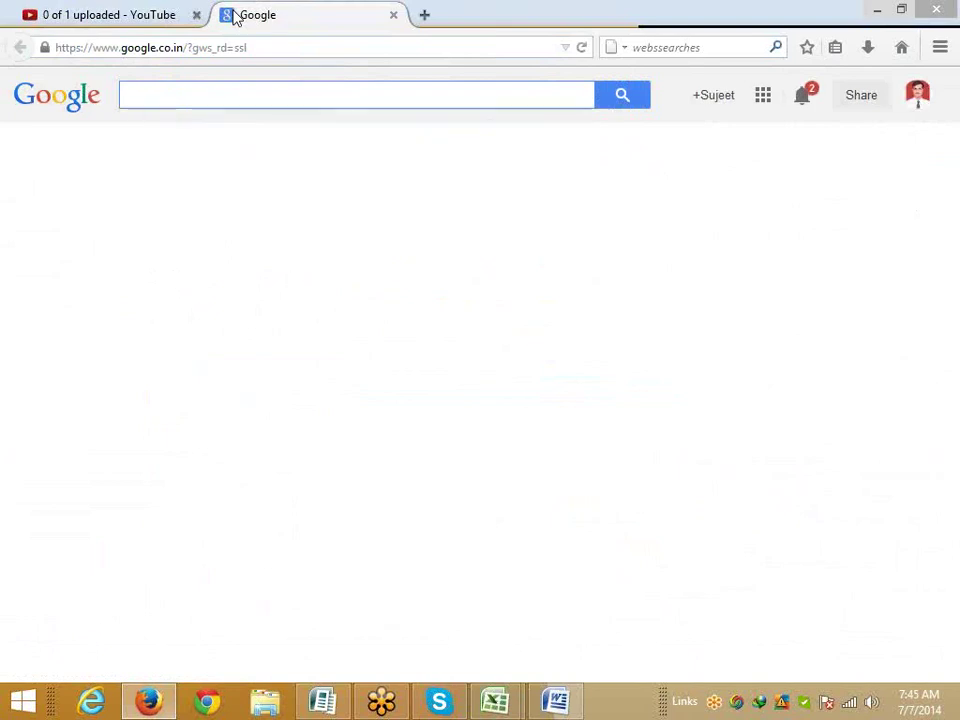
pyautogui.write('cus')
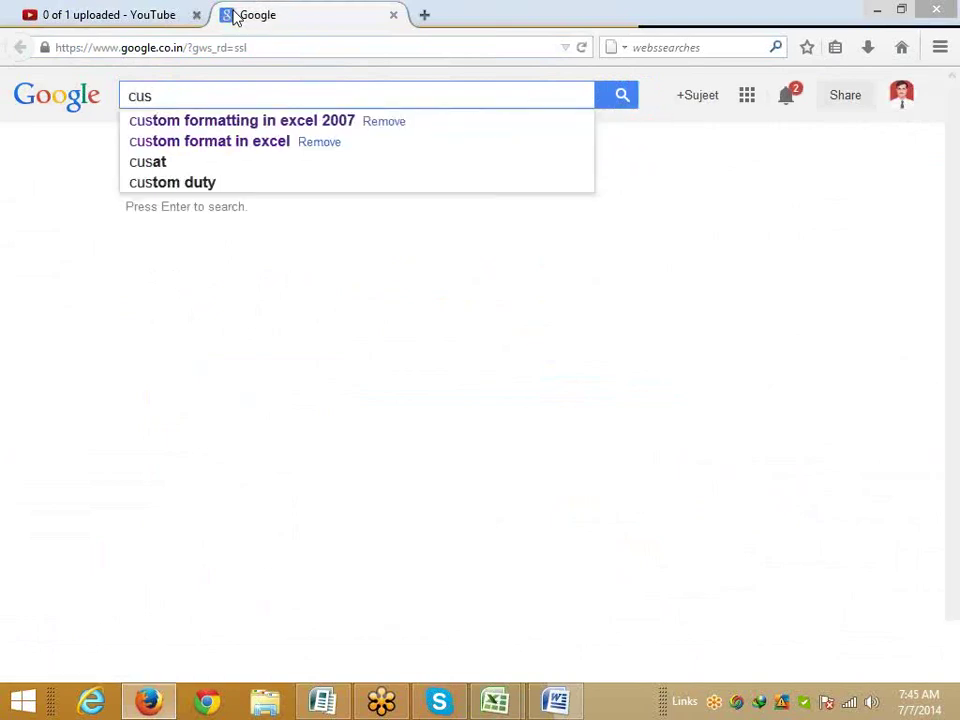
pyautogui.press('Down')
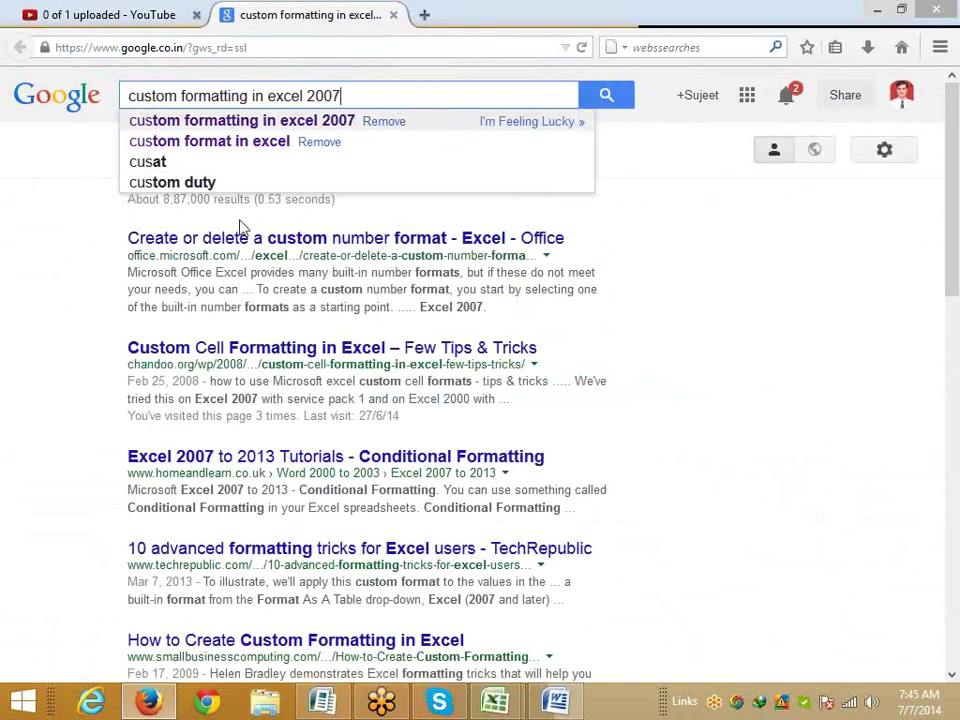
# Open the Office 'Create or delete a custom number format' result and select its URL.
pyautogui.middleClick(240, 238)
pyautogui.click(446, 26)
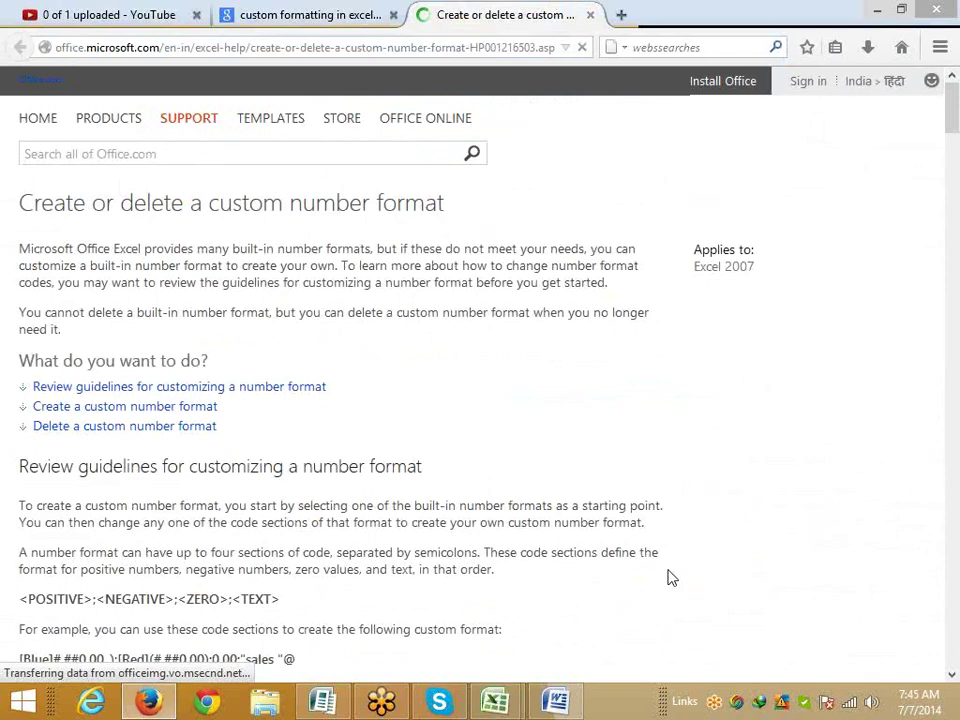
pyautogui.click(300, 47)
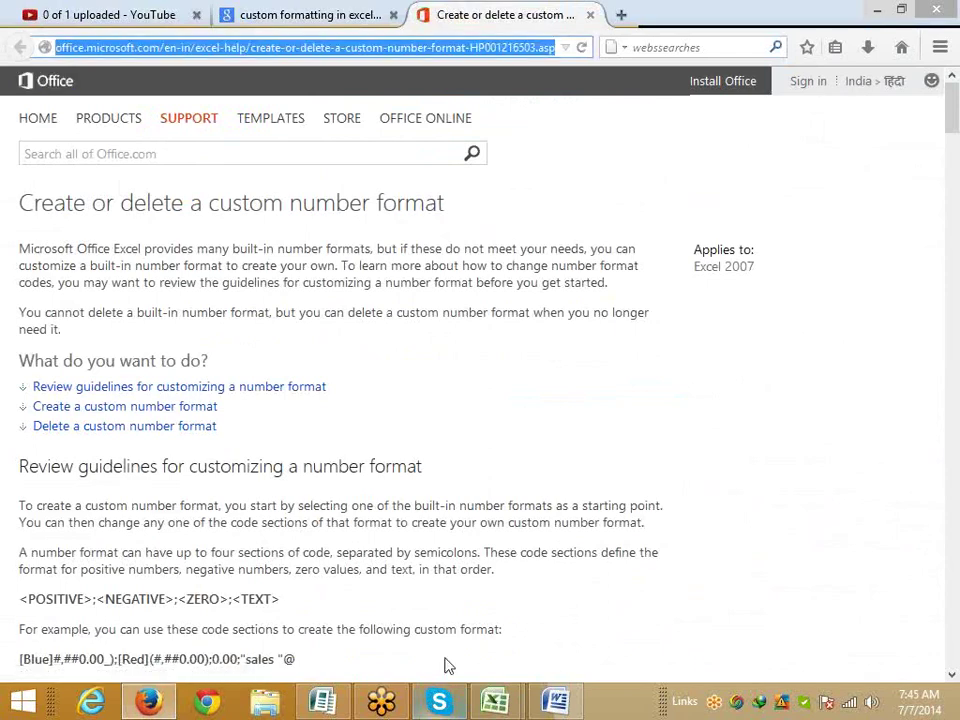
pyautogui.click(439, 701)
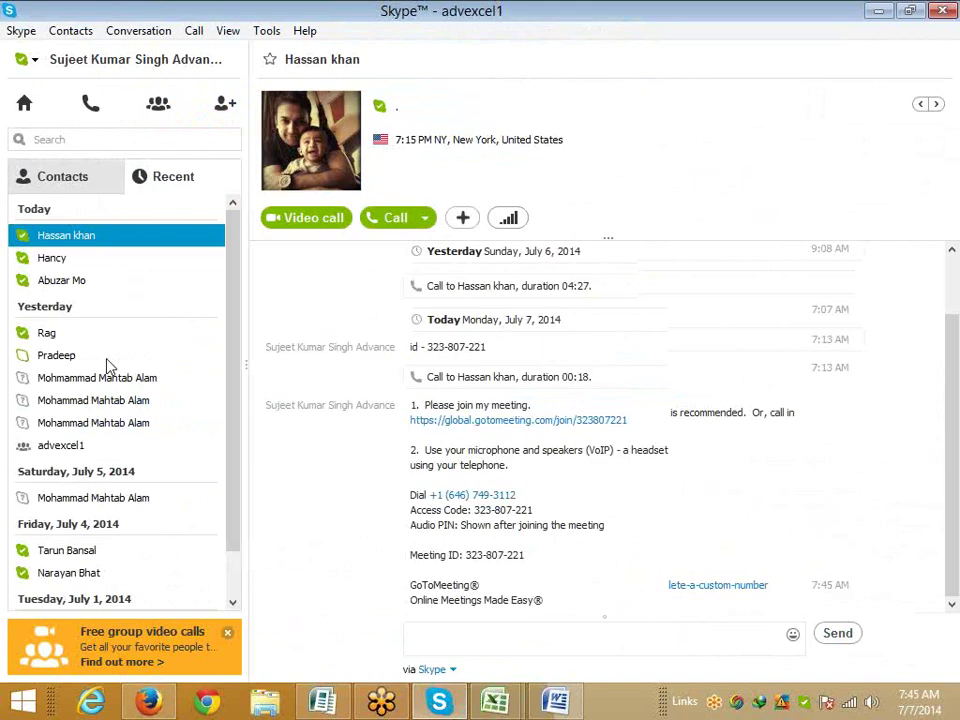
# Paste the custom number format help link into another contact's Skype chat and send it.
pyautogui.click(521, 643)
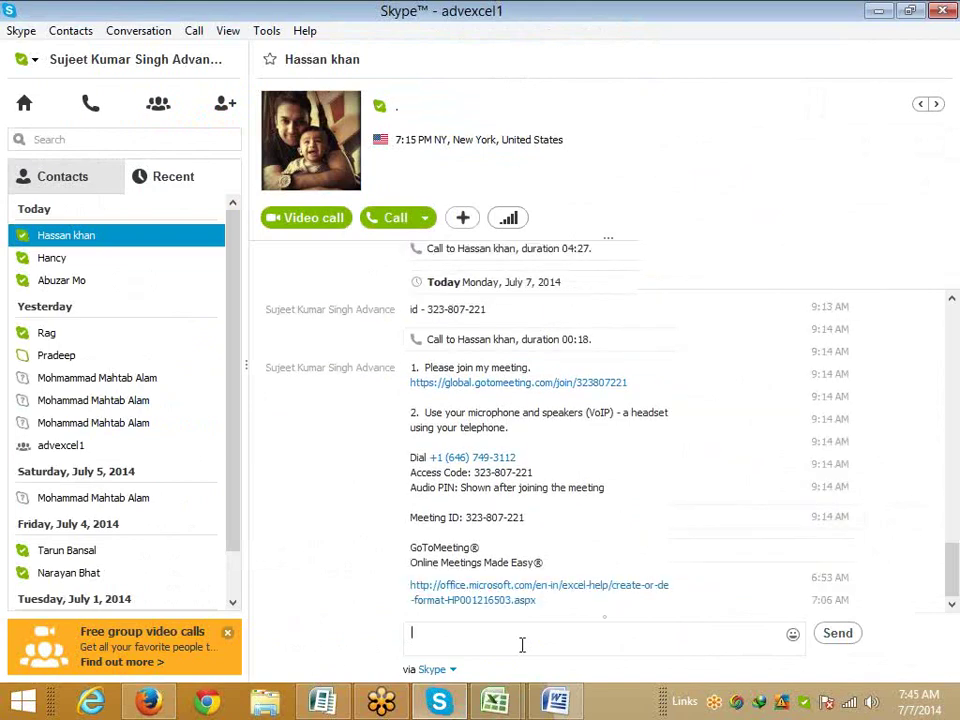
pyautogui.click(61, 280)
pyautogui.hotkey('ctrl', 'v')
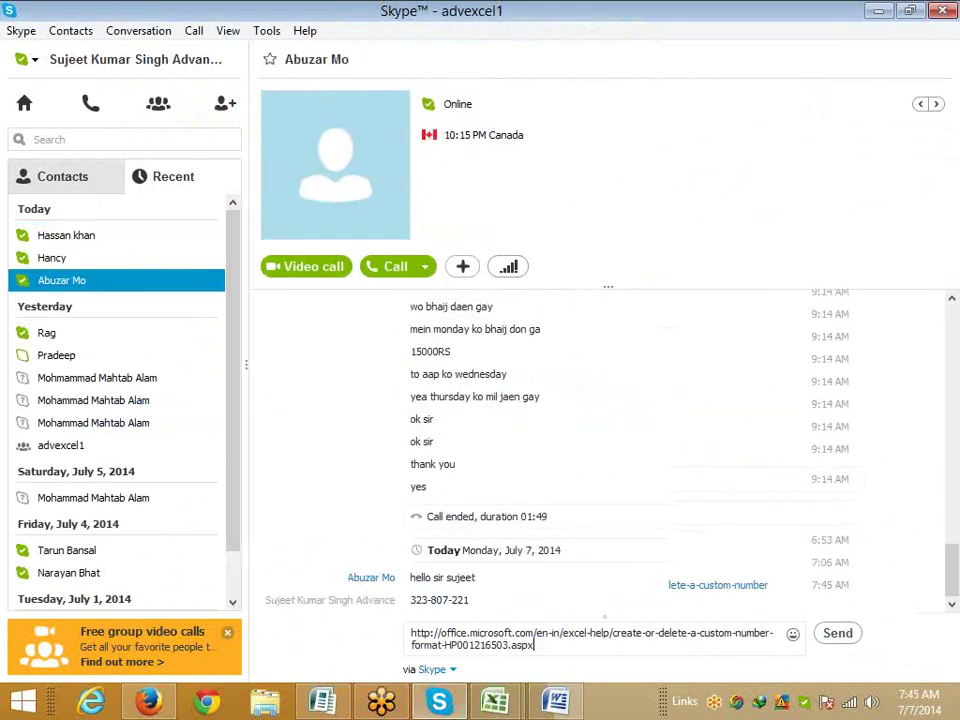
pyautogui.press('Return')
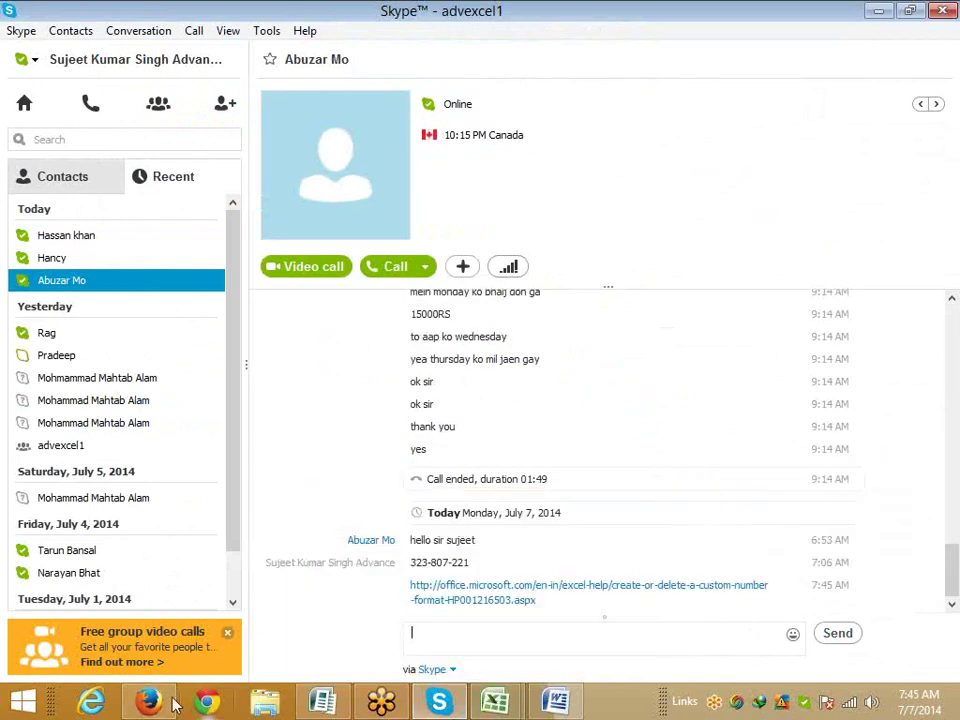
pyautogui.moveTo(175, 705)
pyautogui.moveTo(520, 706)
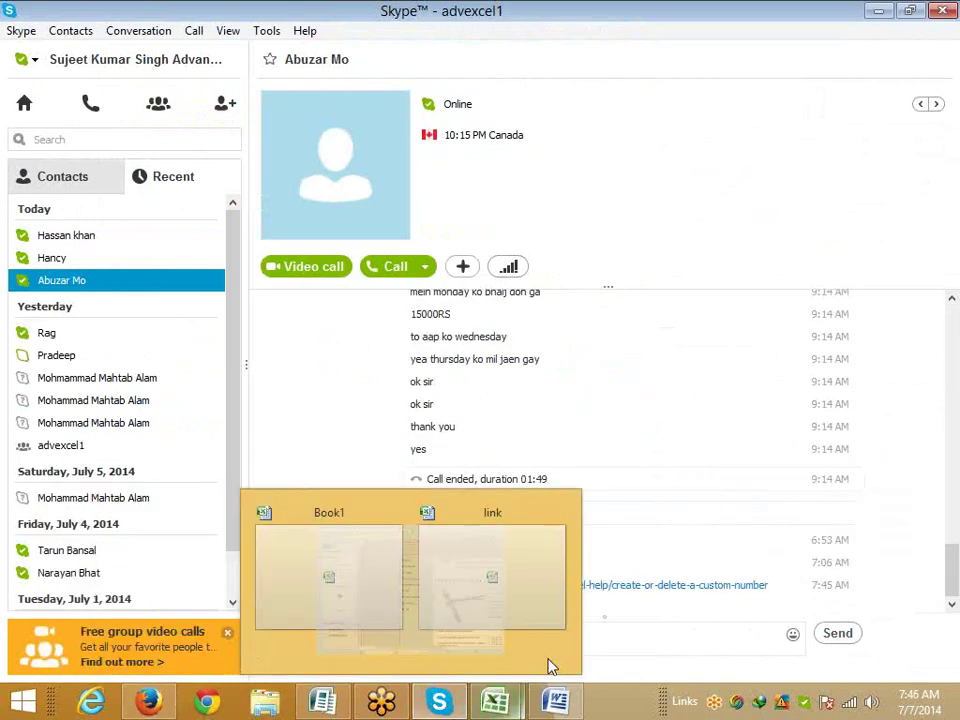